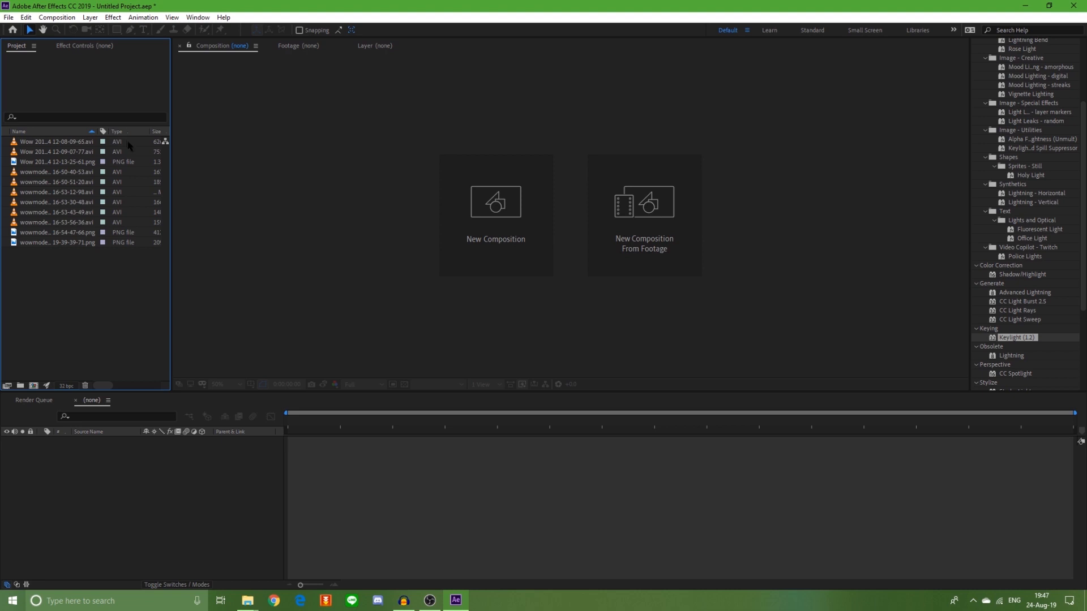
pyautogui.click(63, 21)
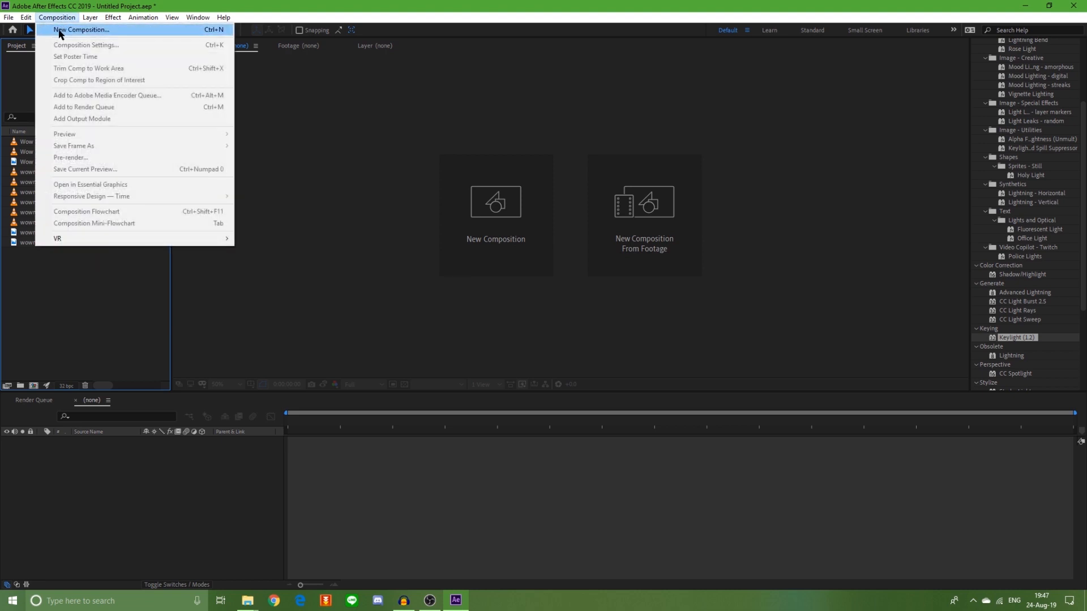
pyautogui.click(60, 31)
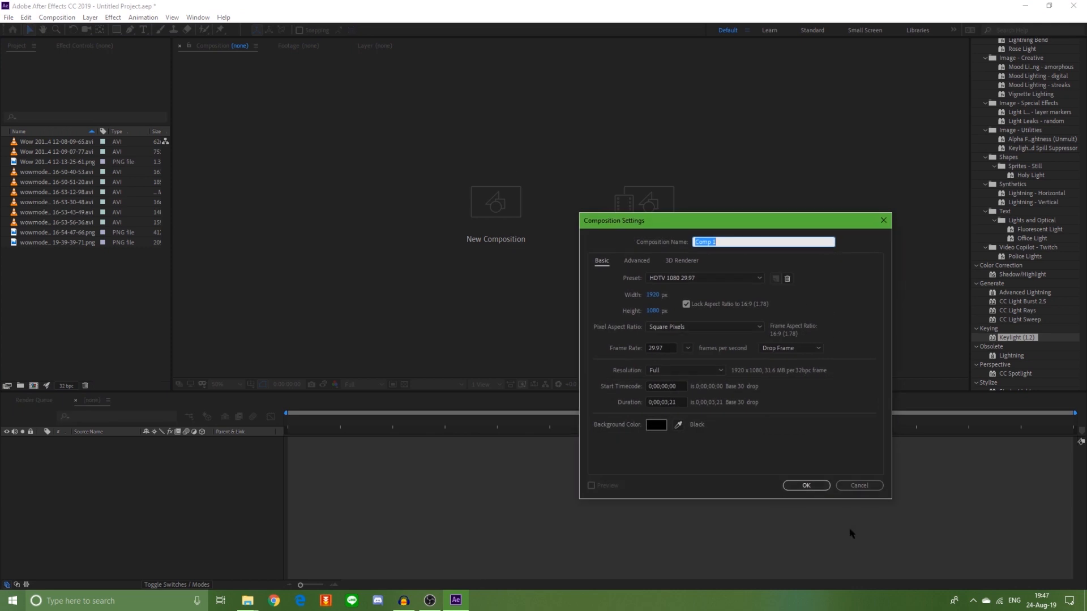
pyautogui.click(872, 485)
# - Create a composition named "Cut 2" with the HDTV 1080 29.97 preset
pyautogui.click(34, 387)
pyautogui.click(758, 242)
pyautogui.moveTo(758, 242); pyautogui.dragTo(589, 245)
pyautogui.write('C')
pyautogui.click(843, 303)
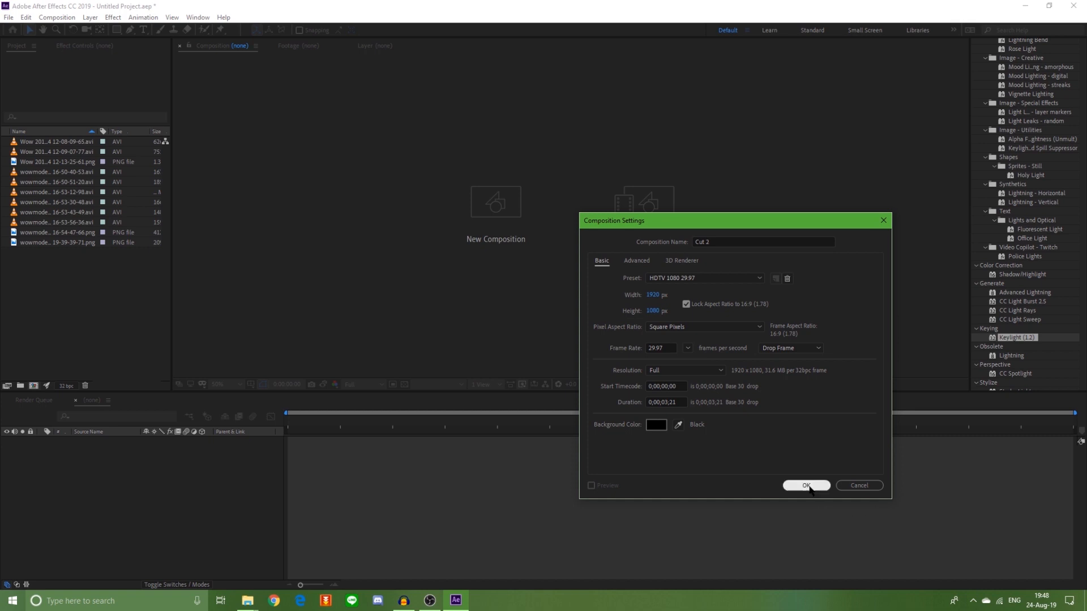
pyautogui.click(809, 487)
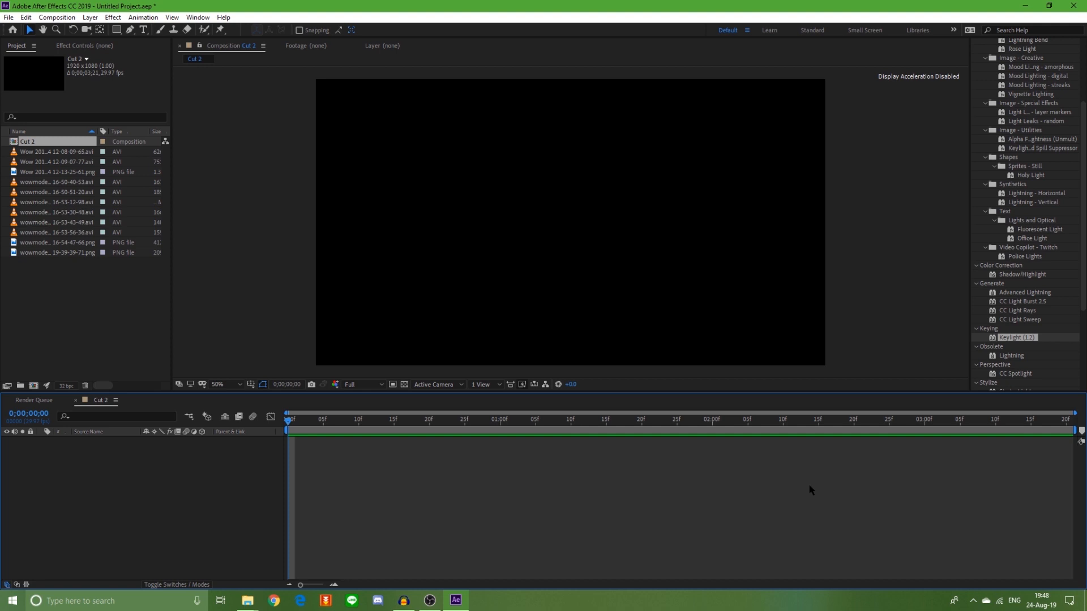
pyautogui.click(33, 163)
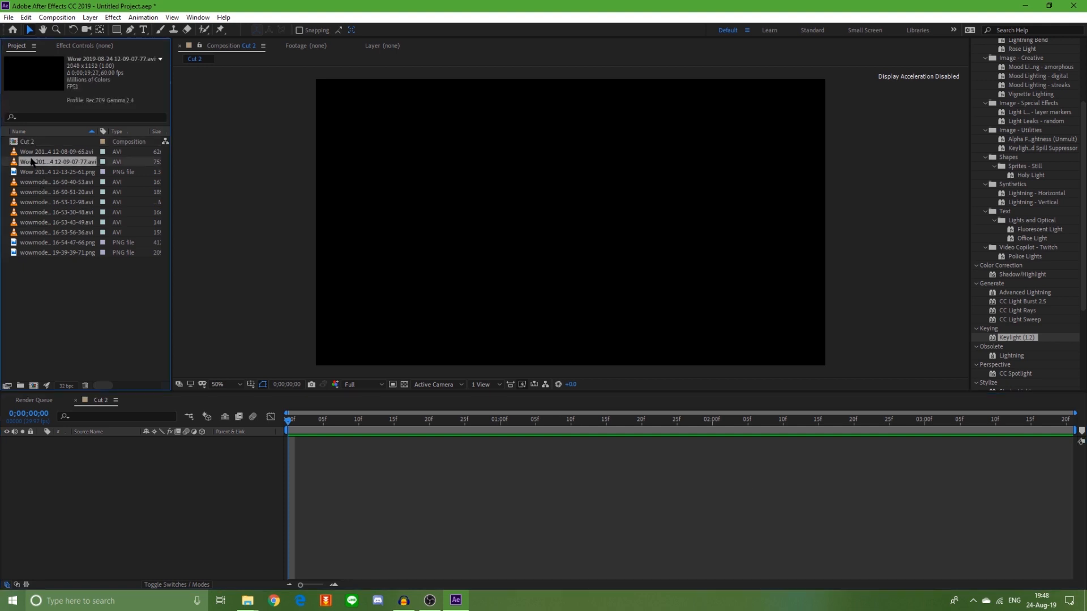
pyautogui.click(31, 153)
pyautogui.moveTo(31, 152); pyautogui.dragTo(283, 306)
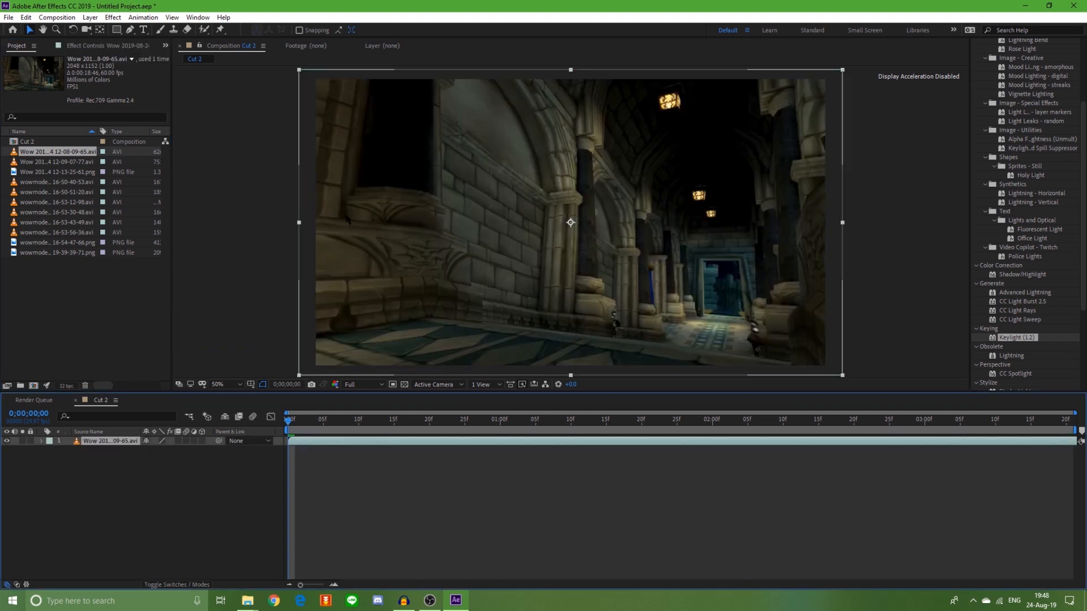
# - Add the four wowmodelviewer clips from 16-53-12-98 to 16-53-56-36 above the dungeon footage and hide the topmost one
pyautogui.click(62, 193)
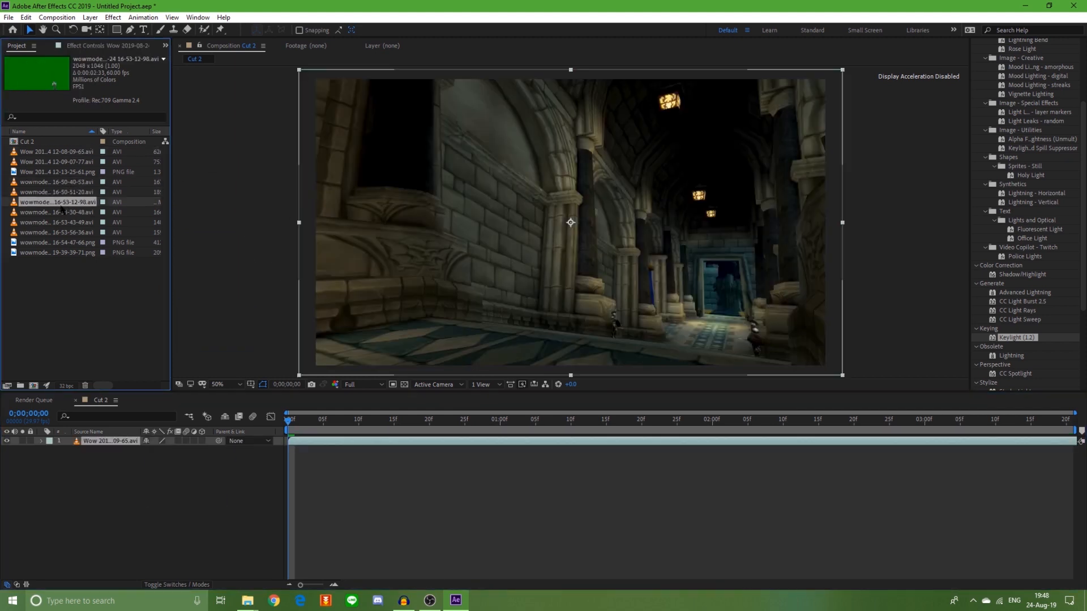
pyautogui.moveTo(9, 200); pyautogui.dragTo(105, 443)
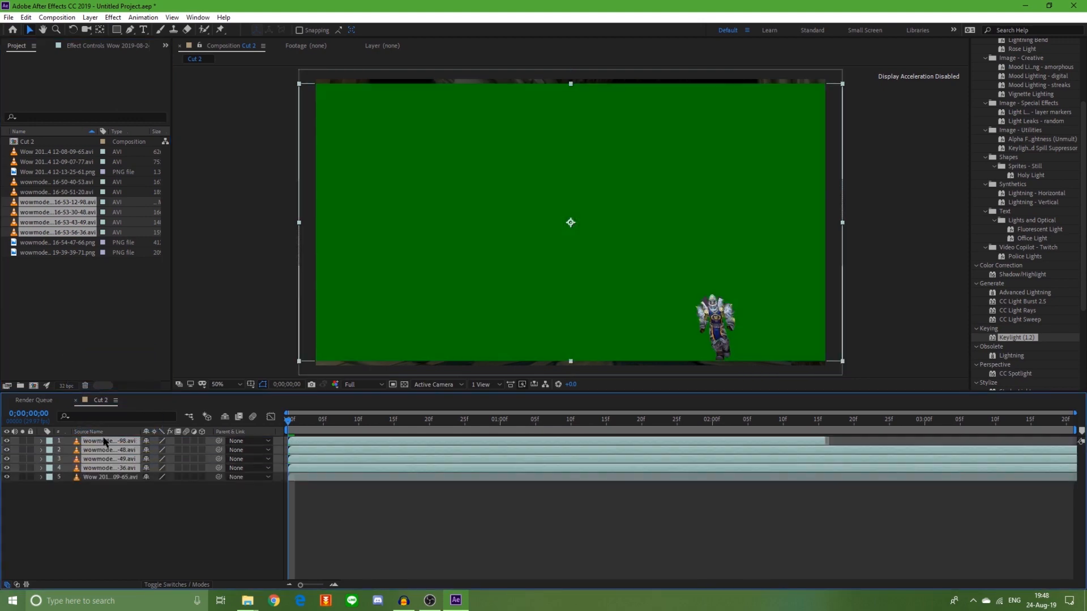
pyautogui.click(107, 477)
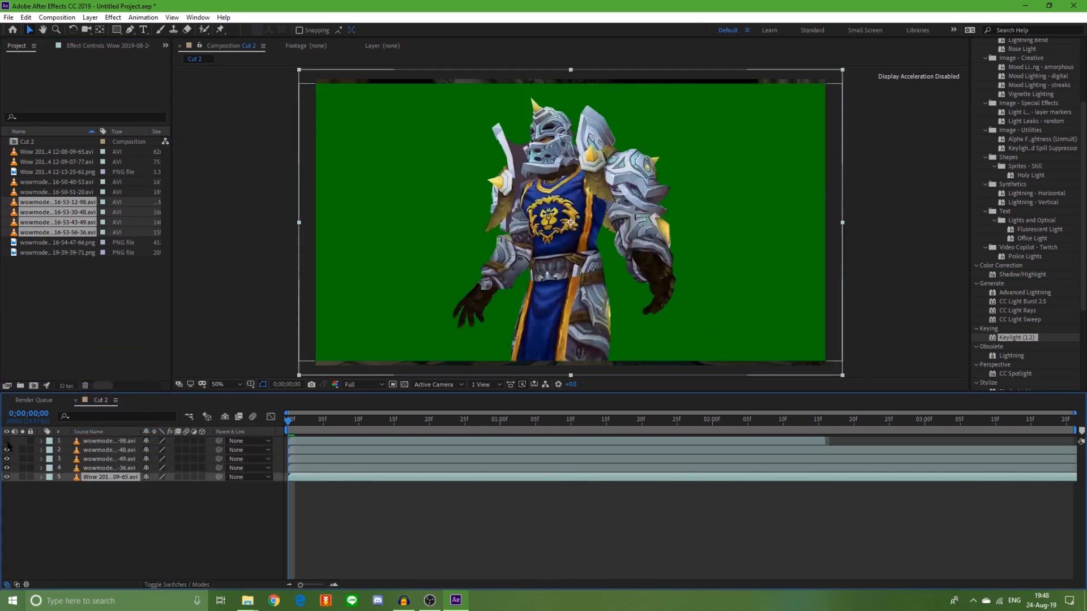
# - Apply Keylight (1.2) to the 16-53-12-98 clip and to the 16-53-30-48 clip, deleting the effect from each
pyautogui.click(110, 441)
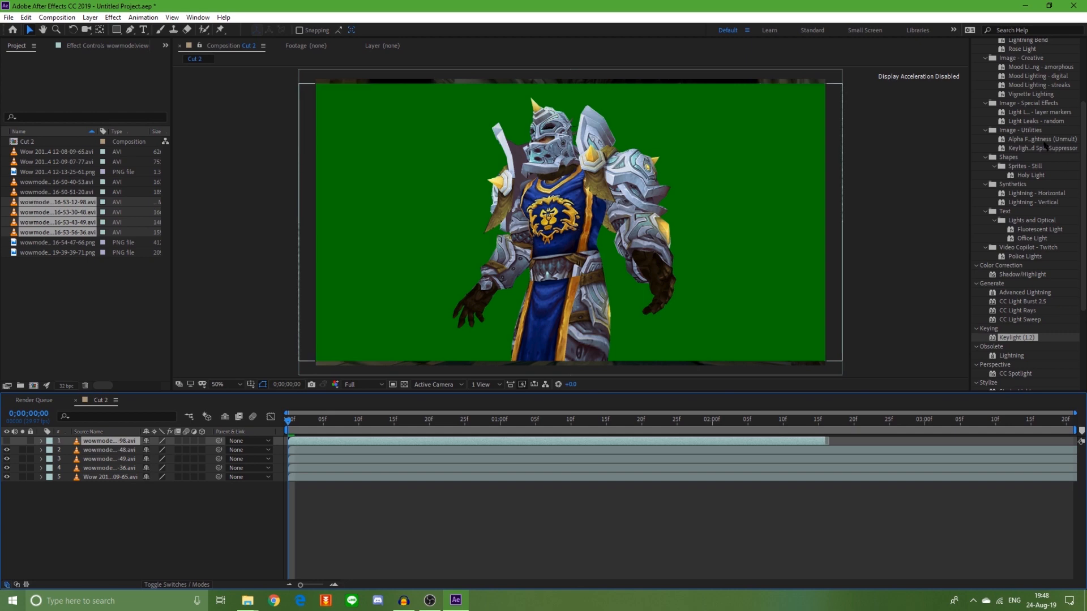
pyautogui.scroll(4, 1046, 146)
pyautogui.scroll(-7, 1026, 226)
pyautogui.click(1018, 205)
pyautogui.doubleClick(1018, 205)
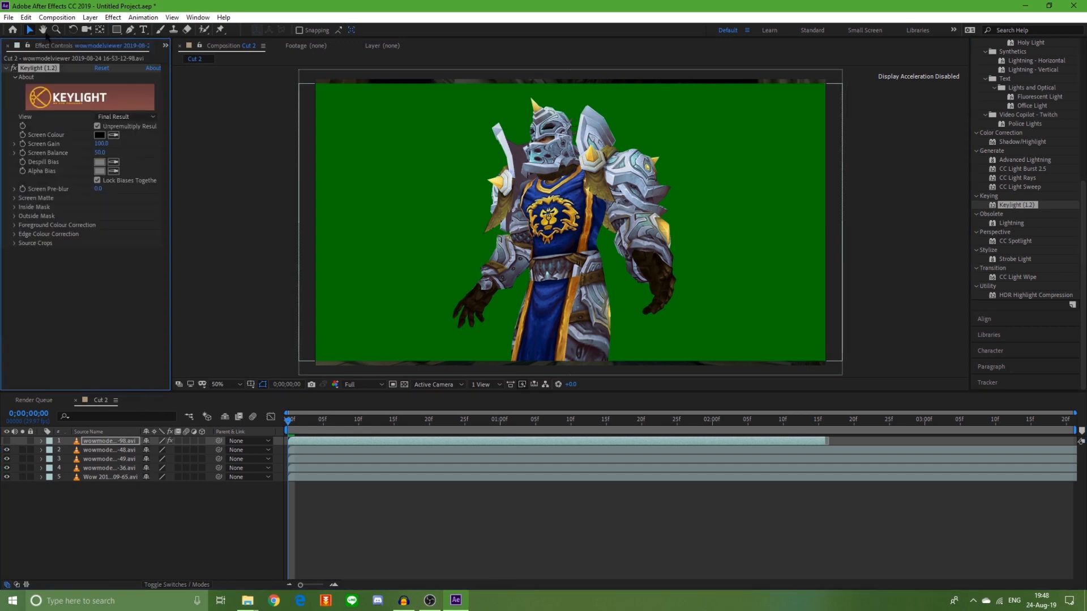
pyautogui.press('Delete')
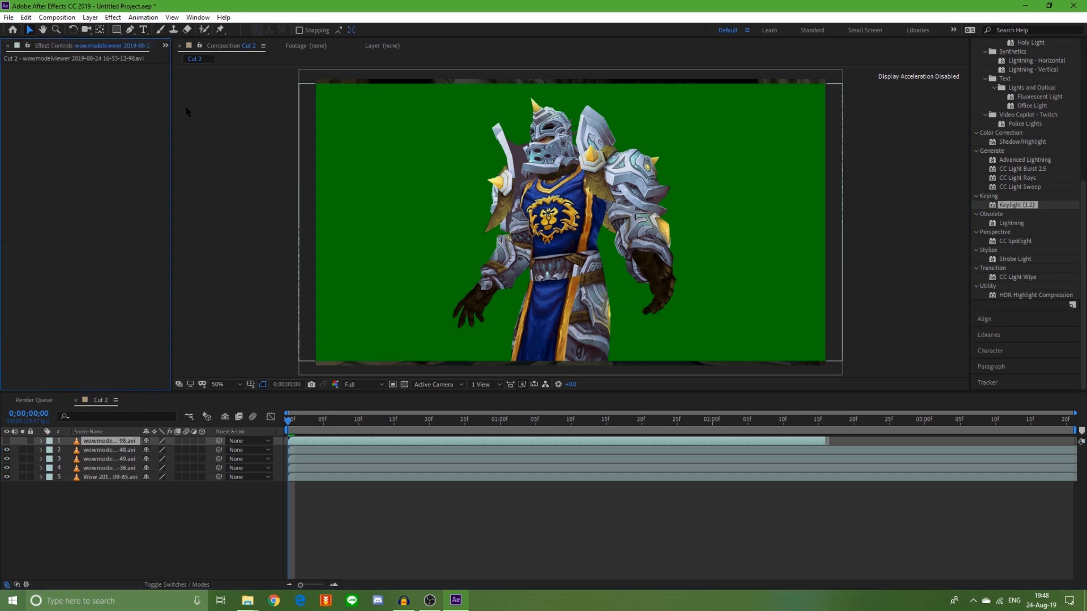
pyautogui.moveTo(80, 78); pyautogui.dragTo(115, 454)
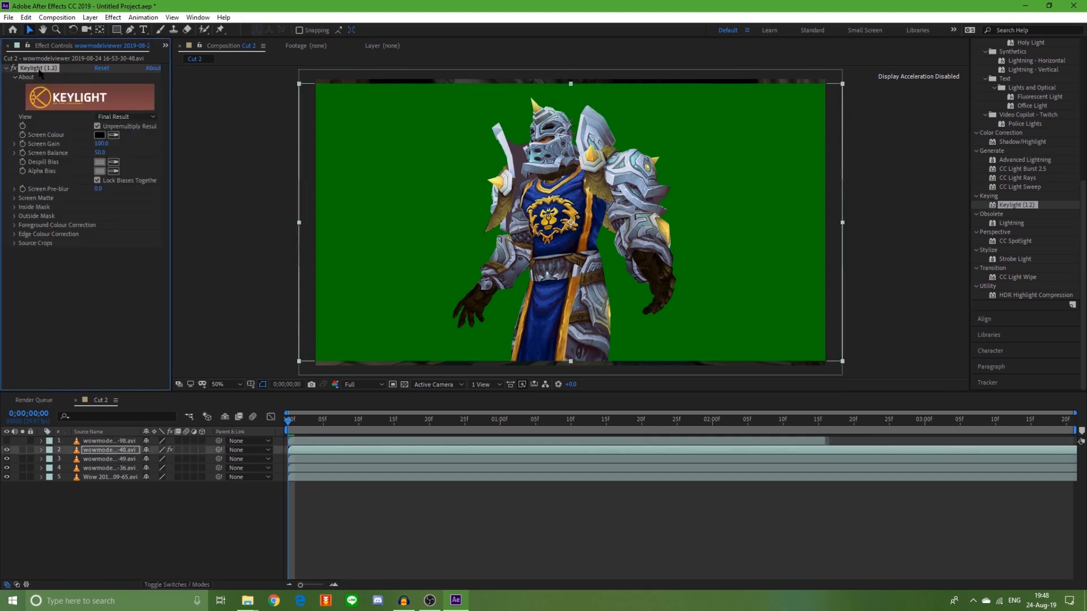
pyautogui.press('Delete')
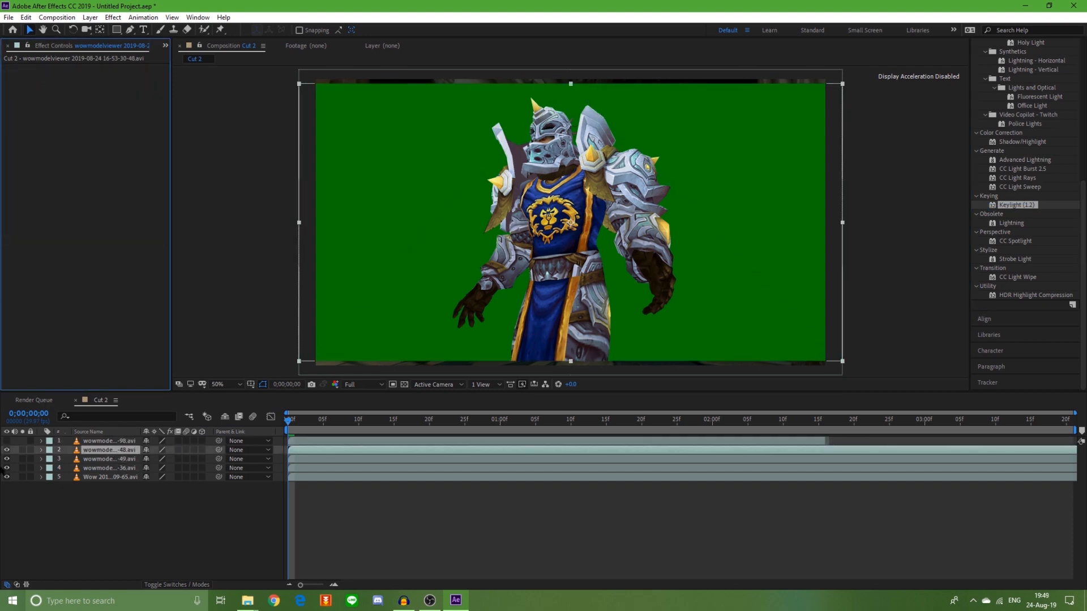
# - Hide the 16-53-43-49 and 16-53-56-36 clips and apply Keylight (1.2) to the 16-53-30-48 clip
pyautogui.moveTo(7, 458); pyautogui.dragTo(7, 474)
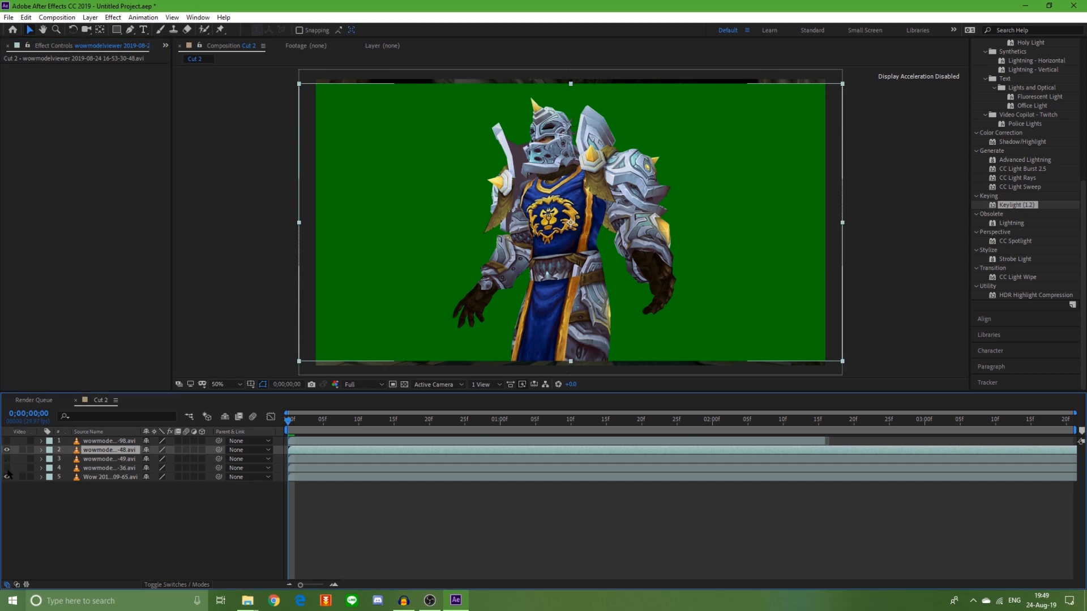
pyautogui.click(146, 496)
pyautogui.click(105, 452)
pyautogui.doubleClick(1018, 205)
pyautogui.click(143, 451)
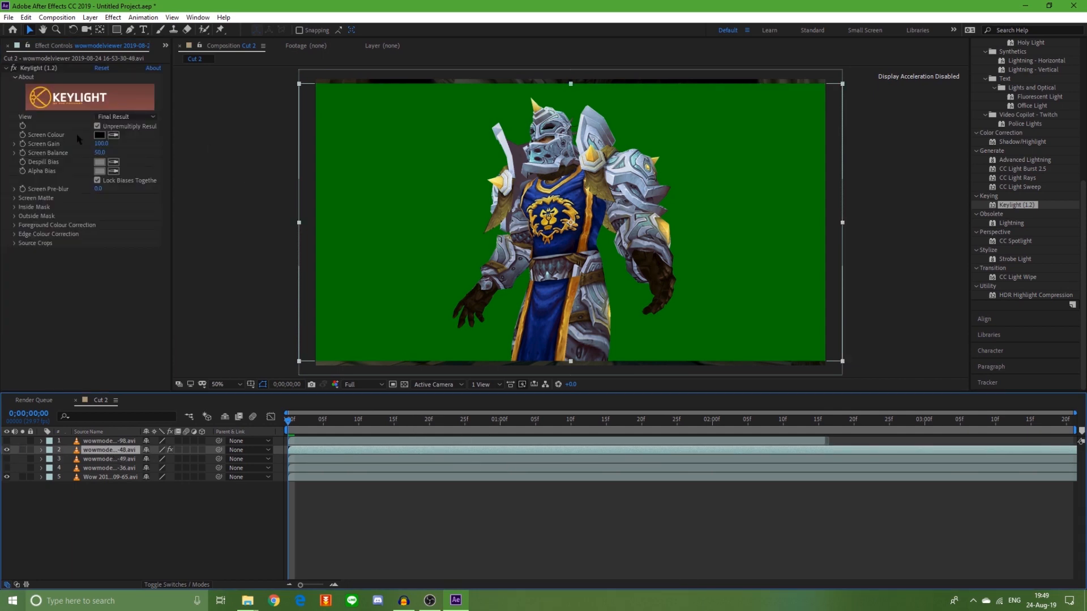
pyautogui.click(99, 134)
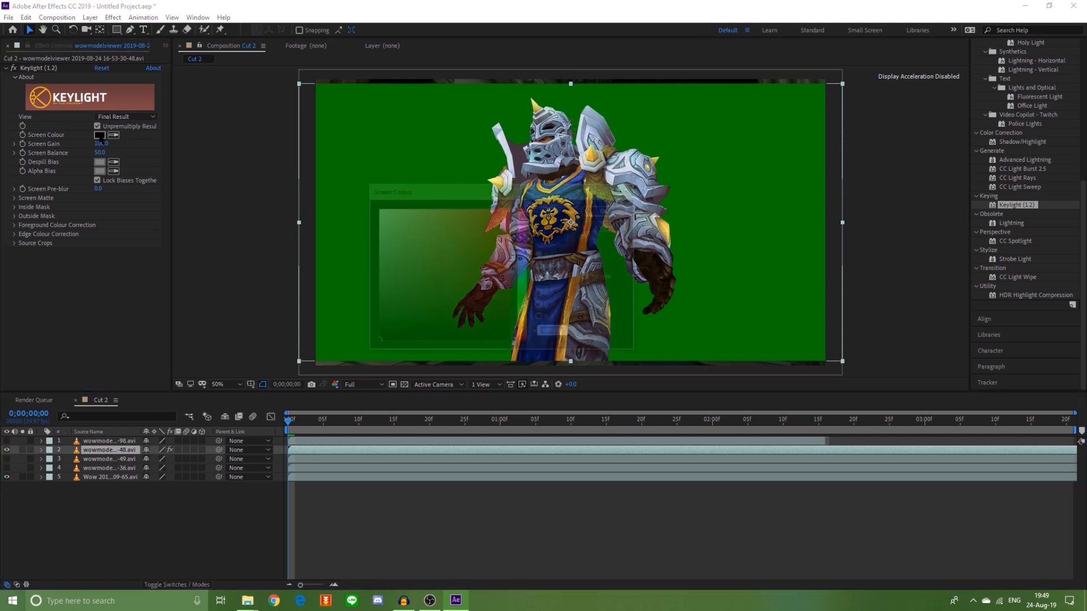
pyautogui.moveTo(532, 307); pyautogui.dragTo(528, 293)
pyautogui.moveTo(489, 269); pyautogui.dragTo(528, 244)
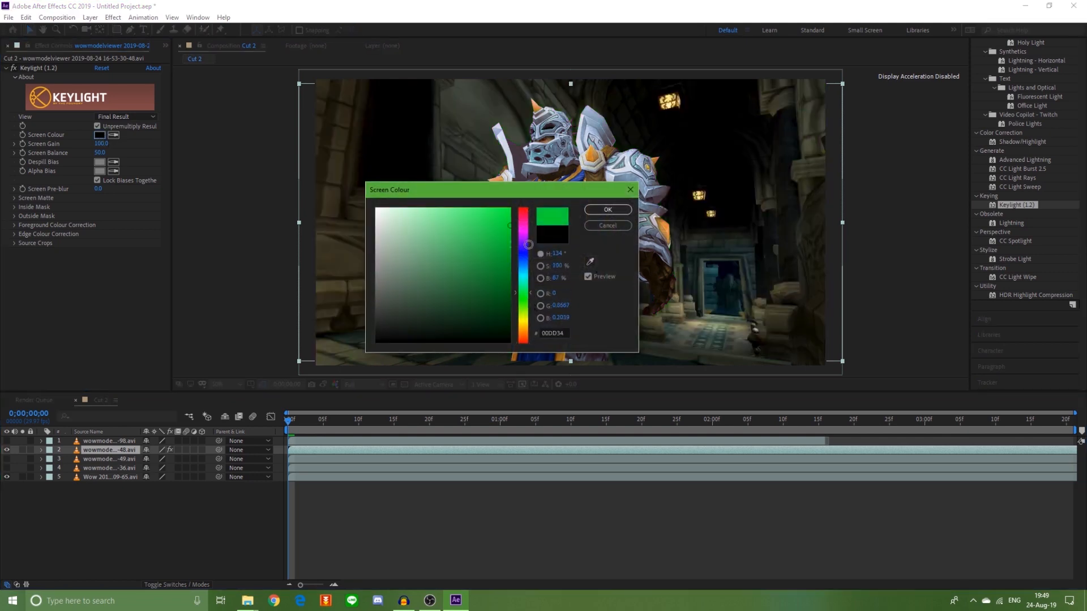
pyautogui.click(608, 226)
# - Sample the green background behind the armoured character as Keylight's Screen Colour
pyautogui.click(113, 136)
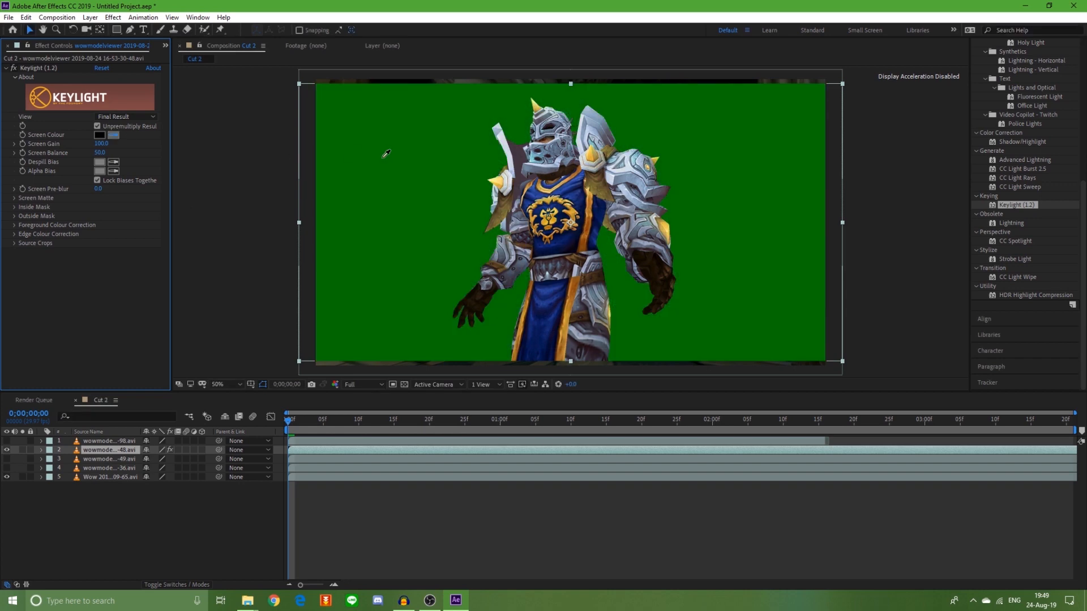
pyautogui.click(383, 166)
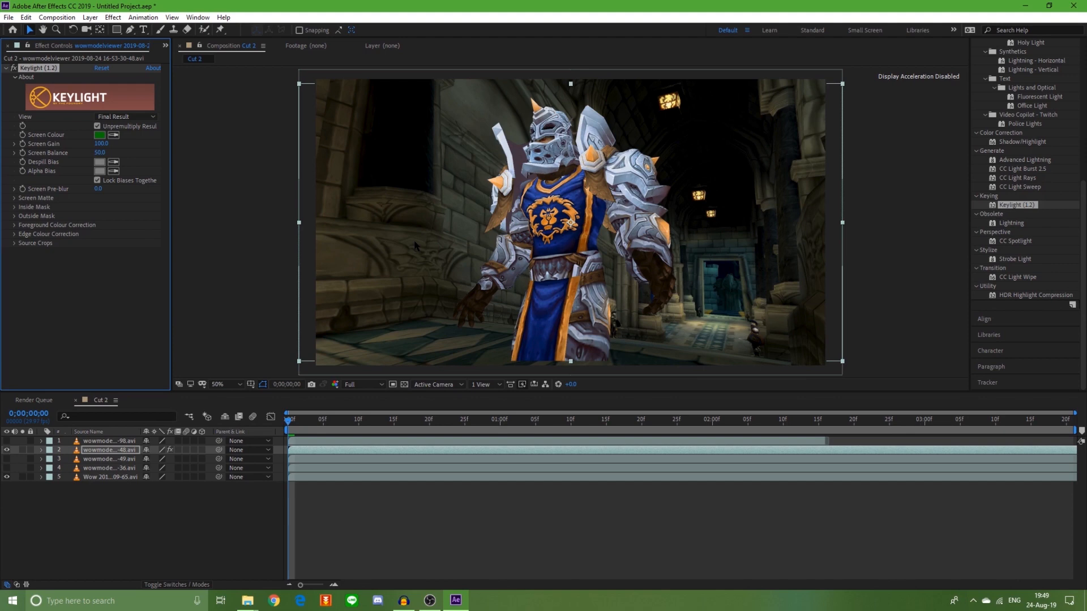
pyautogui.scroll(7, 1077, 243)
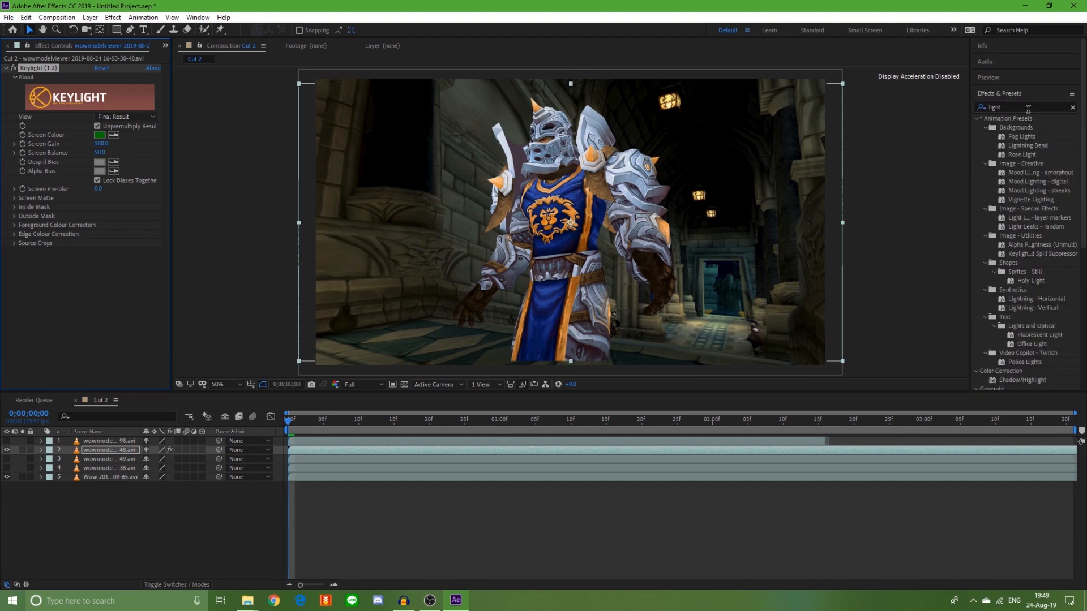
pyautogui.click(1026, 107)
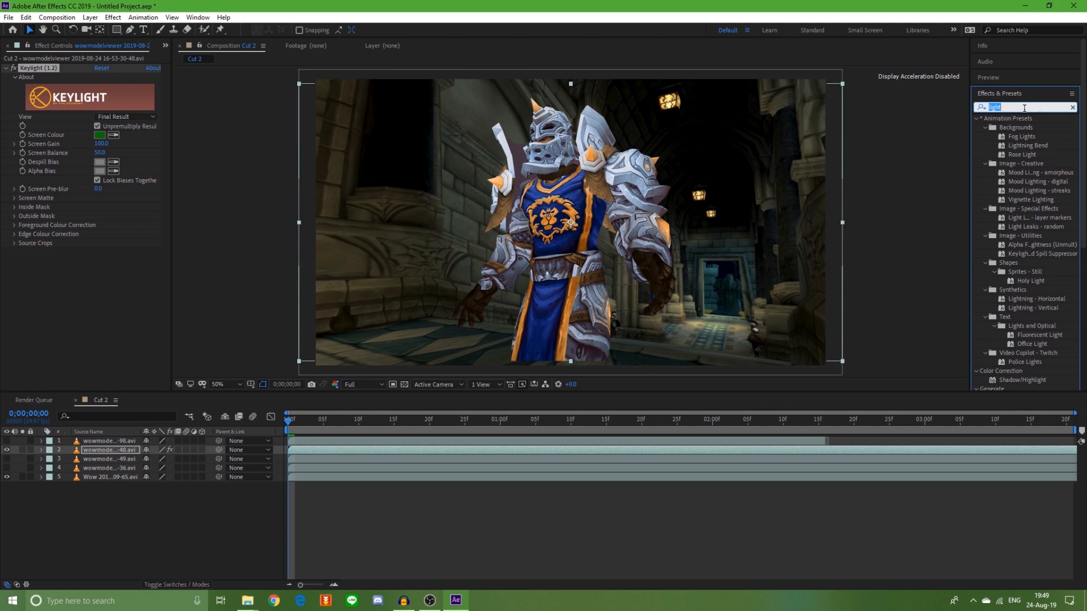
pyautogui.click(165, 536)
# - Move the keyed 16-53-30-48 character clip slightly down and to the right over the dungeon background
pyautogui.click(110, 451)
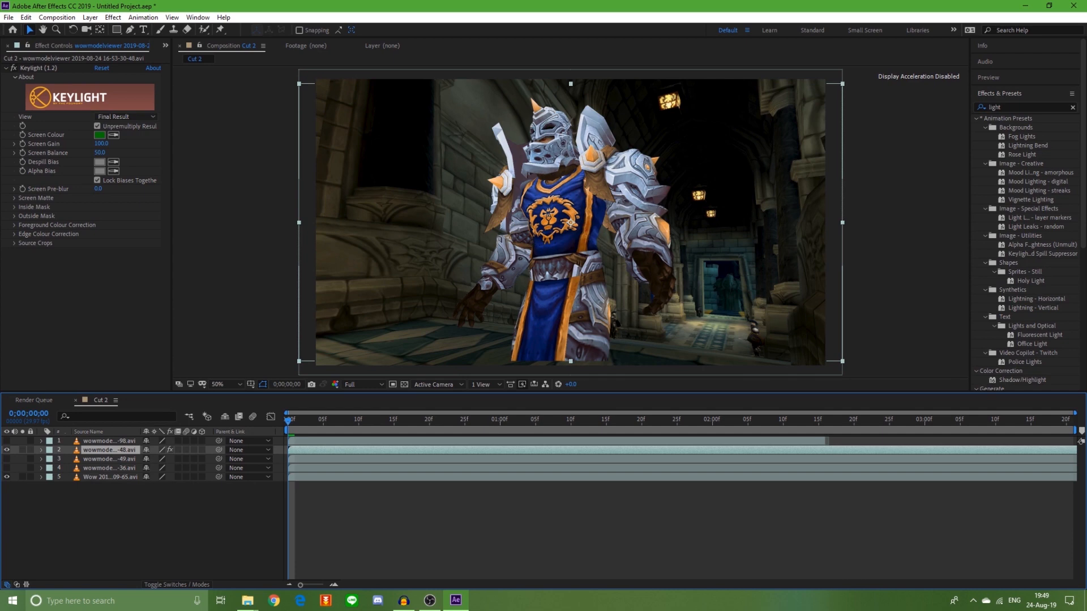
pyautogui.moveTo(569, 259)
pyautogui.mouseDown()
pyautogui.moveTo(546, 263)
pyautogui.moveTo(599, 251)
pyautogui.moveTo(601, 296)
pyautogui.moveTo(578, 276)
pyautogui.moveTo(495, 262)
pyautogui.moveTo(480, 286)
pyautogui.moveTo(515, 291)
pyautogui.moveTo(507, 297)
pyautogui.moveTo(502, 287)
pyautogui.moveTo(579, 275)
pyautogui.mouseUp()
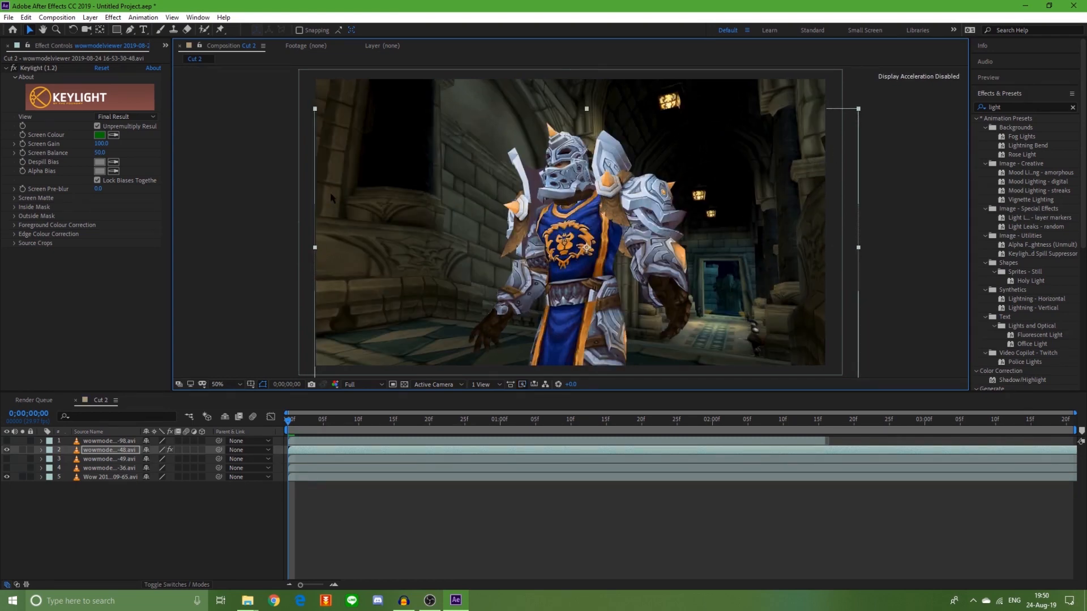
# - Create a Medium Cyan solid layer and place it directly beneath the keyed 16-53-30-48 clip
pyautogui.click(90, 17)
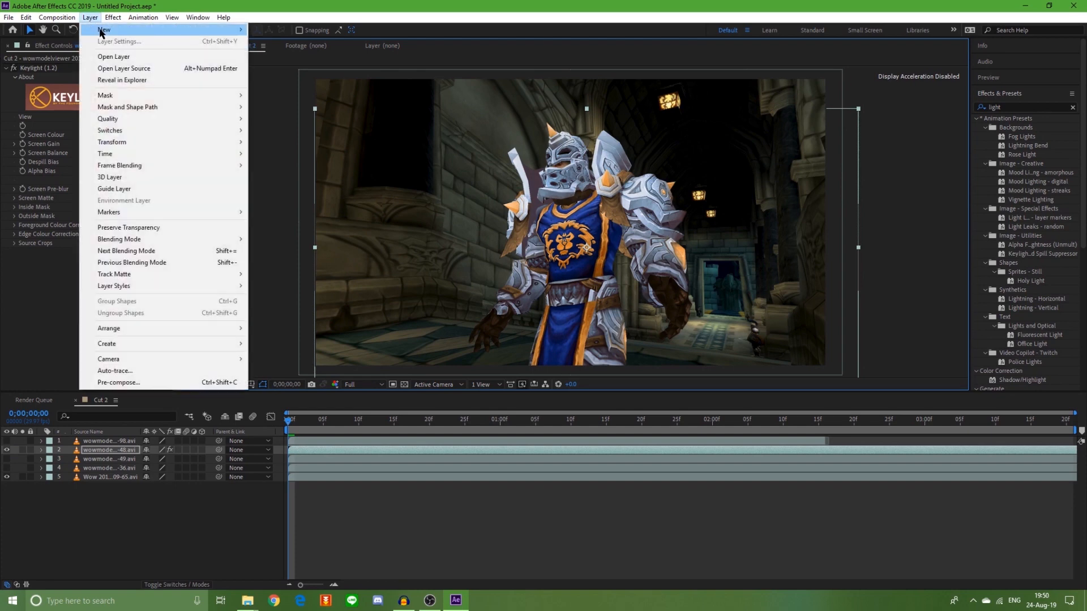
pyautogui.moveTo(107, 29)
pyautogui.click(301, 40)
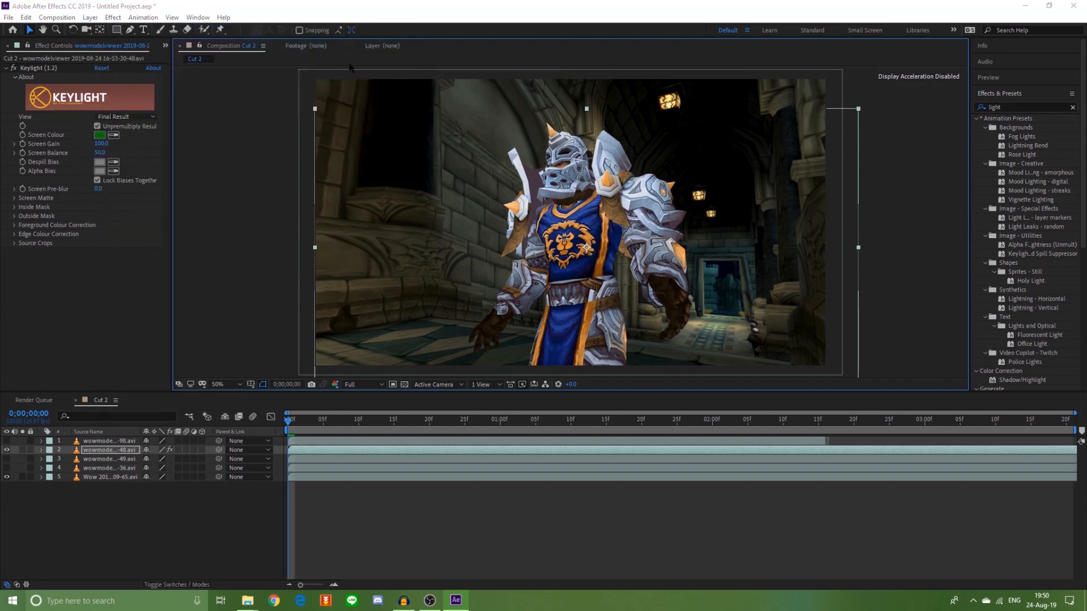
pyautogui.click(591, 397)
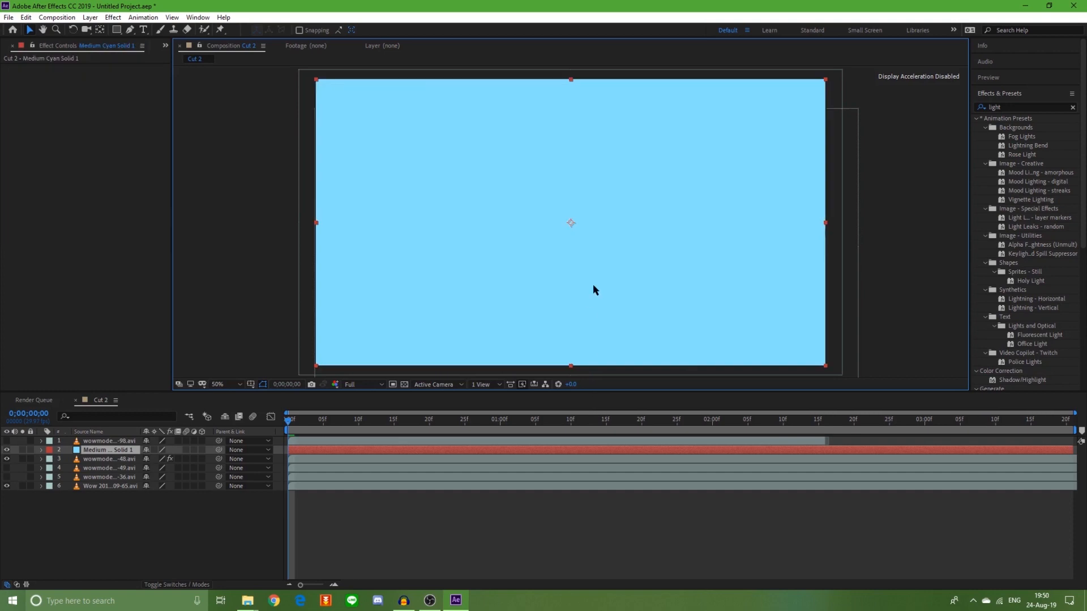
pyautogui.moveTo(123, 460); pyautogui.dragTo(121, 473)
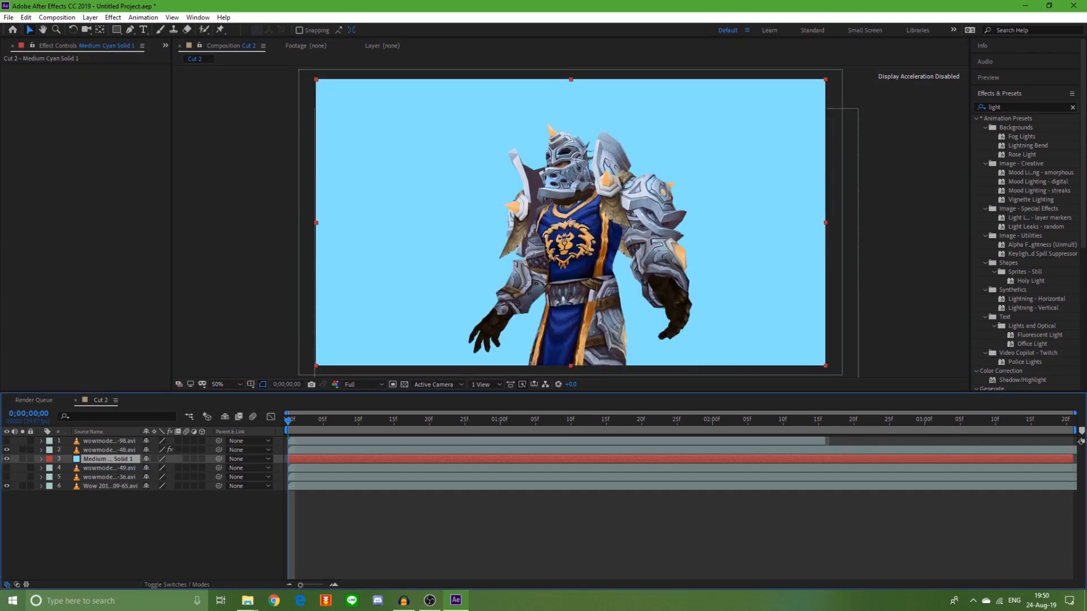
# - Shift the cyan solid to the right to compare the keyed character against the solid and the dungeon footage
pyautogui.moveTo(469, 273); pyautogui.dragTo(659, 279)
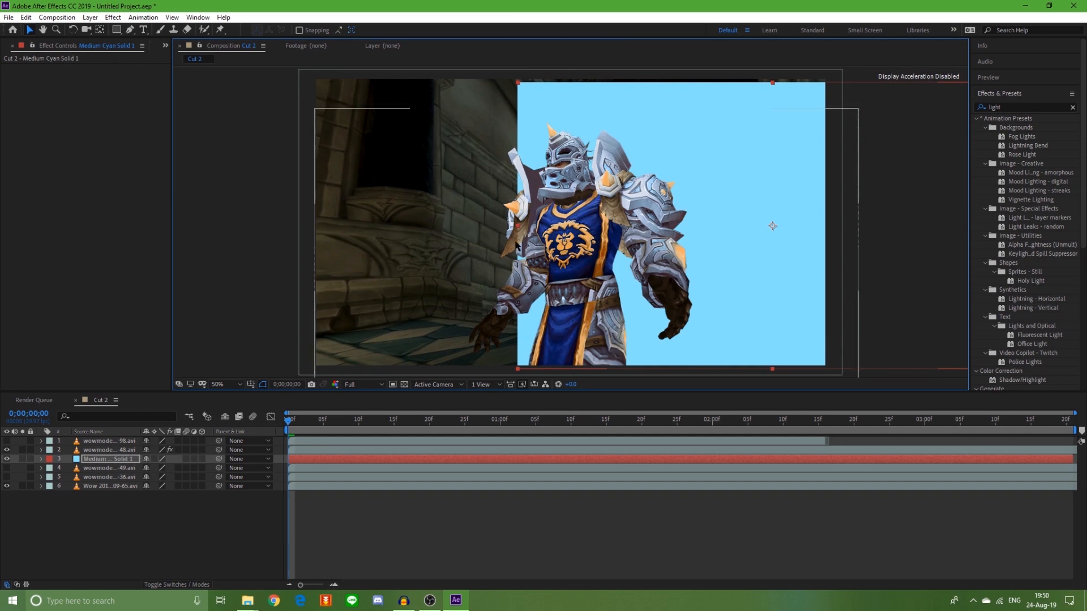
pyautogui.scroll(4, 525, 244)
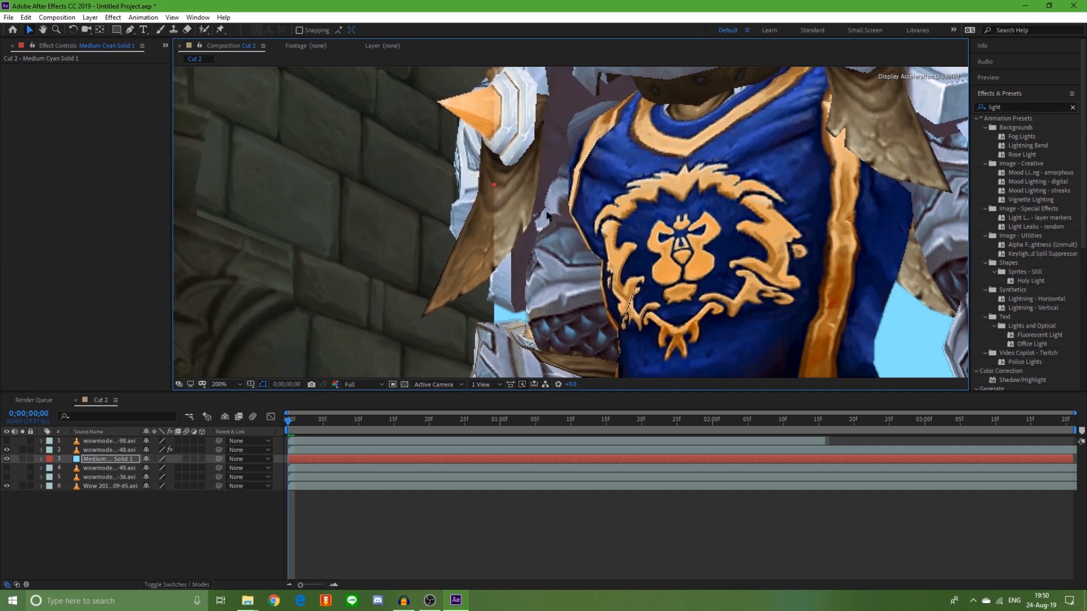
pyautogui.press(',')
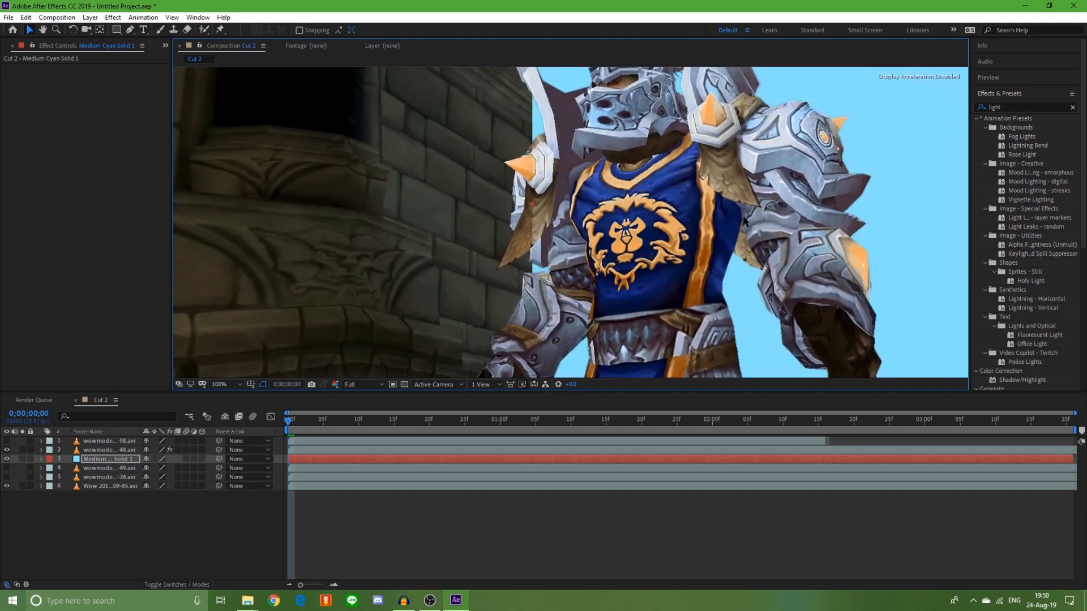
pyautogui.moveTo(899, 220); pyautogui.dragTo(863, 247)
pyautogui.hotkey('shift', 'Right')
pyautogui.hotkey('shift', 'Right')
pyautogui.hotkey('shift', 'Right')
pyautogui.hotkey('shift', 'Right')
pyautogui.hotkey('shift', 'Right')
pyautogui.hotkey('shift', 'Right')
pyautogui.hotkey('shift', 'Right')
pyautogui.hotkey('shift', 'Right')
pyautogui.hotkey('shift', 'Right')
pyautogui.hotkey('shift', 'Right')
pyautogui.hotkey('shift', 'Right')
pyautogui.hotkey('shift', 'Right')
pyautogui.hotkey('shift', 'Right')
pyautogui.hotkey('shift', 'Right')
pyautogui.hotkey('shift', 'Right')
pyautogui.hotkey('shift', 'Right')
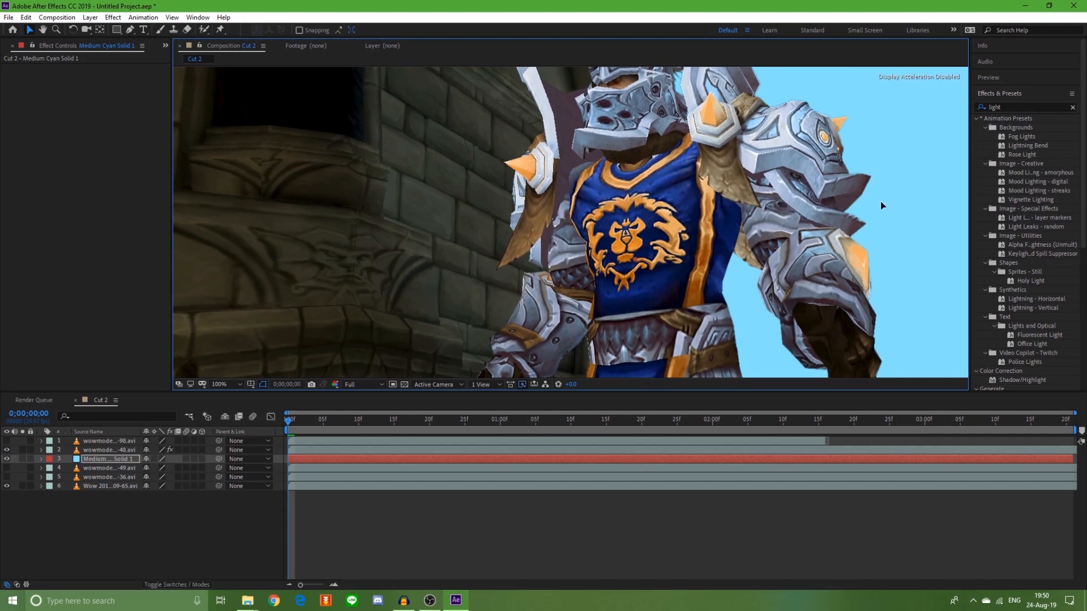
# - Delete the cyan solid layer and select the Keylight effect on the 16-53-30-48 clip
pyautogui.click(118, 461)
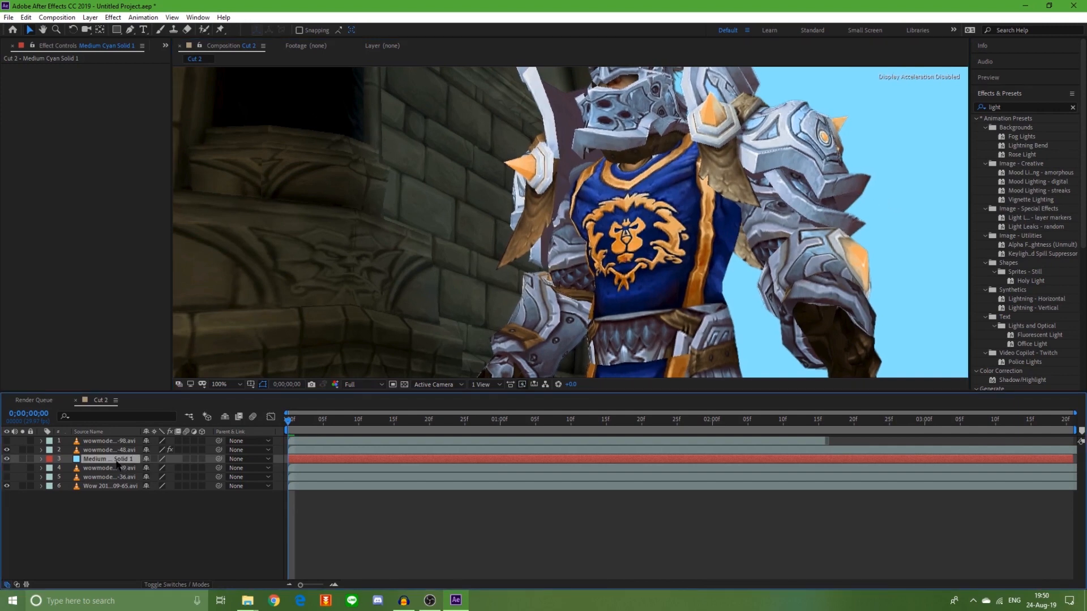
pyautogui.press('Delete')
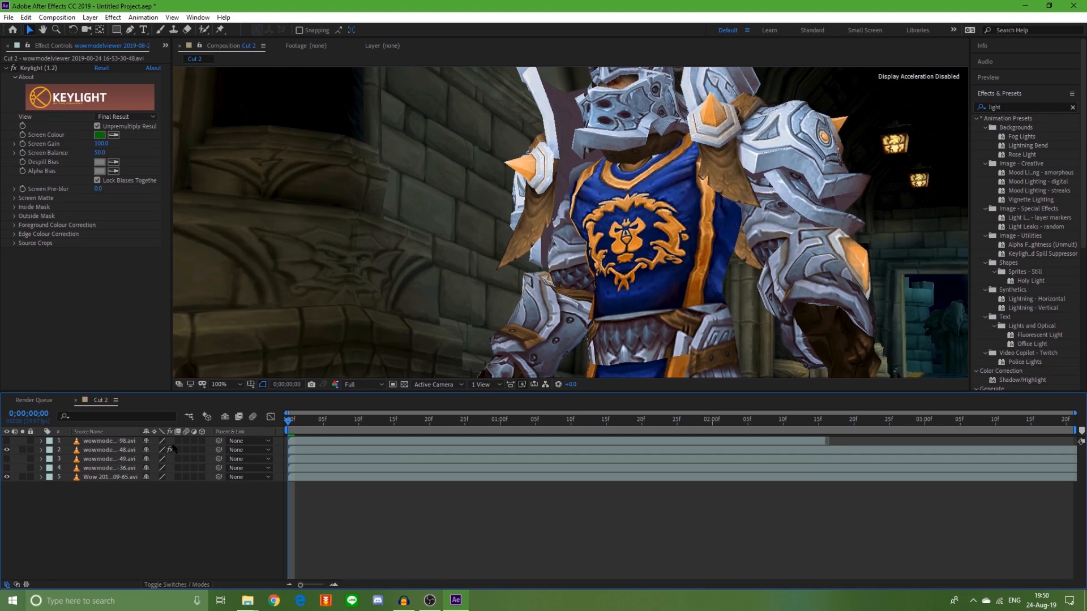
pyautogui.click(38, 68)
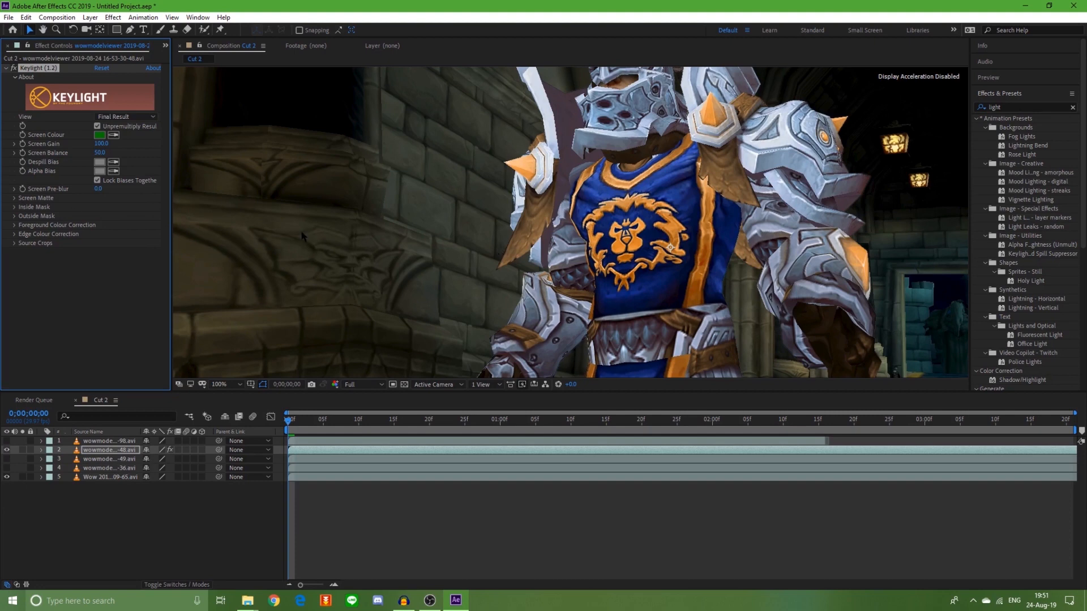
# - Expand Keylight's Screen Matte settings and lower Clip White to 66 on the 16-53-30-48 clip
pyautogui.scroll(-2, 654, 197)
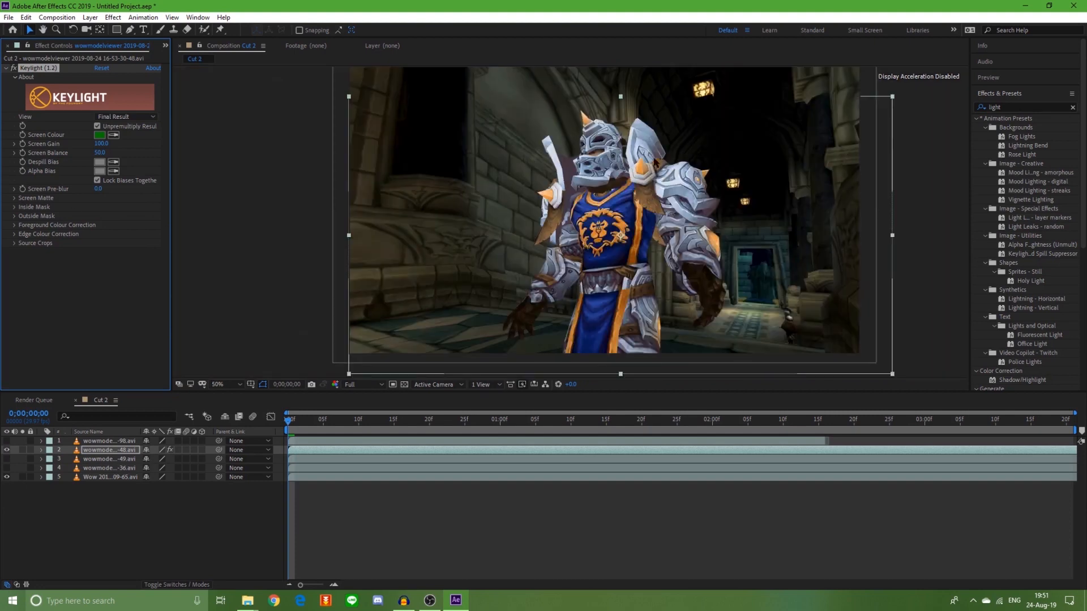
pyautogui.click(15, 199)
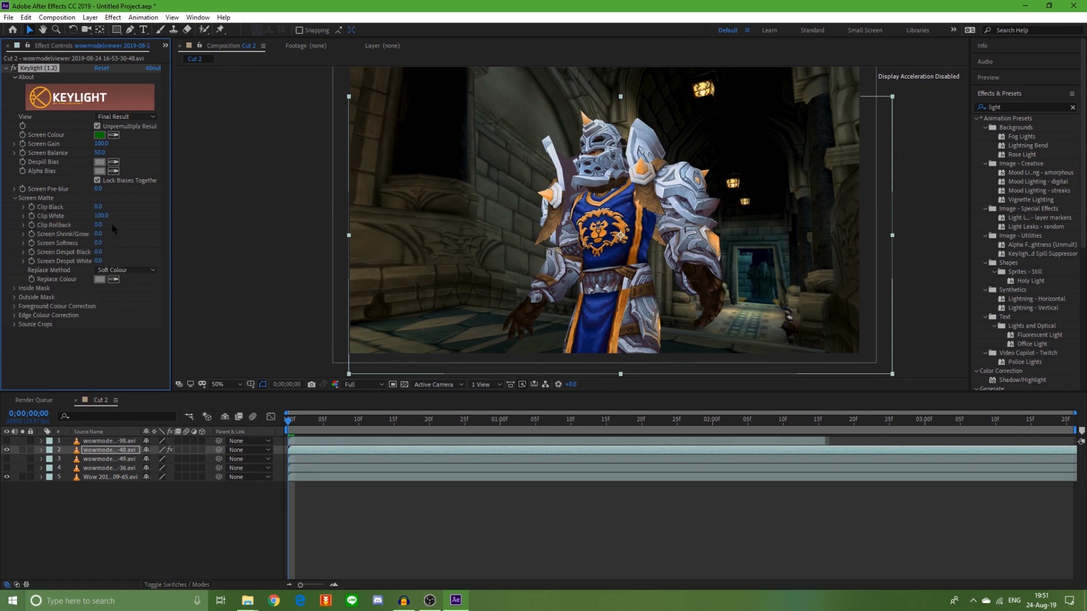
pyautogui.moveTo(103, 217); pyautogui.dragTo(91, 221)
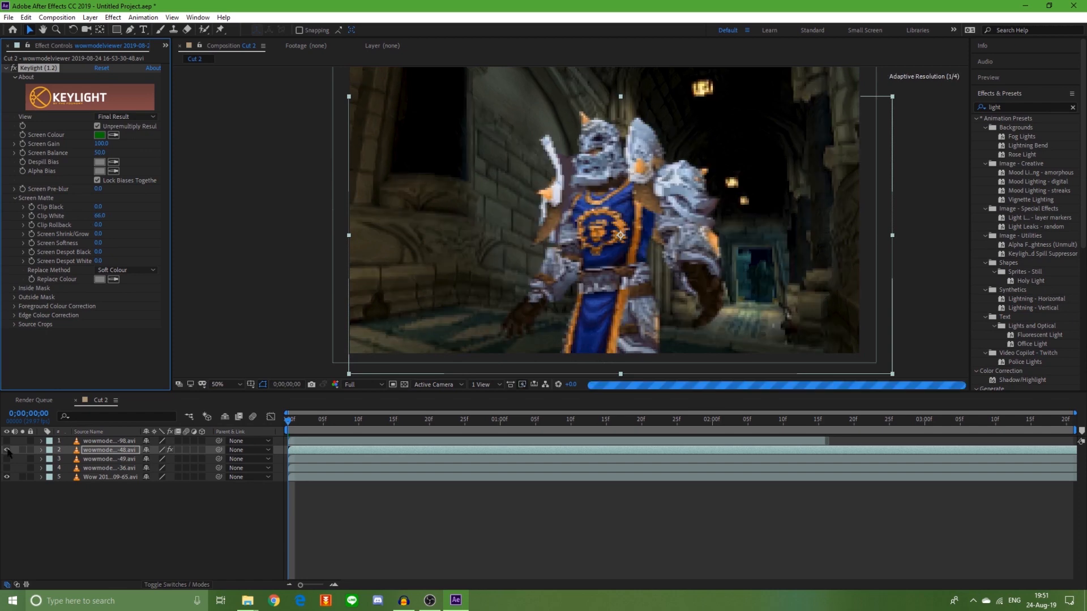
# - Restore the Medium Cyan solid beneath the keyed character clip and inspect the helmet area against it
pyautogui.click(123, 510)
pyautogui.hotkey('ctrl', 'v')
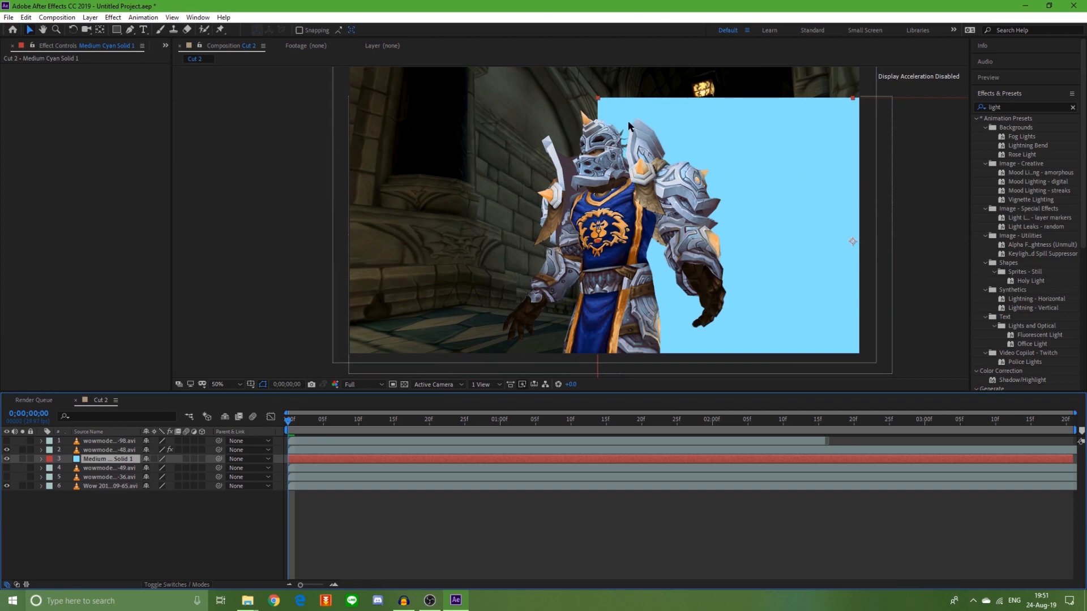
pyautogui.scroll(2, 626, 122)
pyautogui.scroll(-1, 600, 250)
pyautogui.scroll(1, 561, 302)
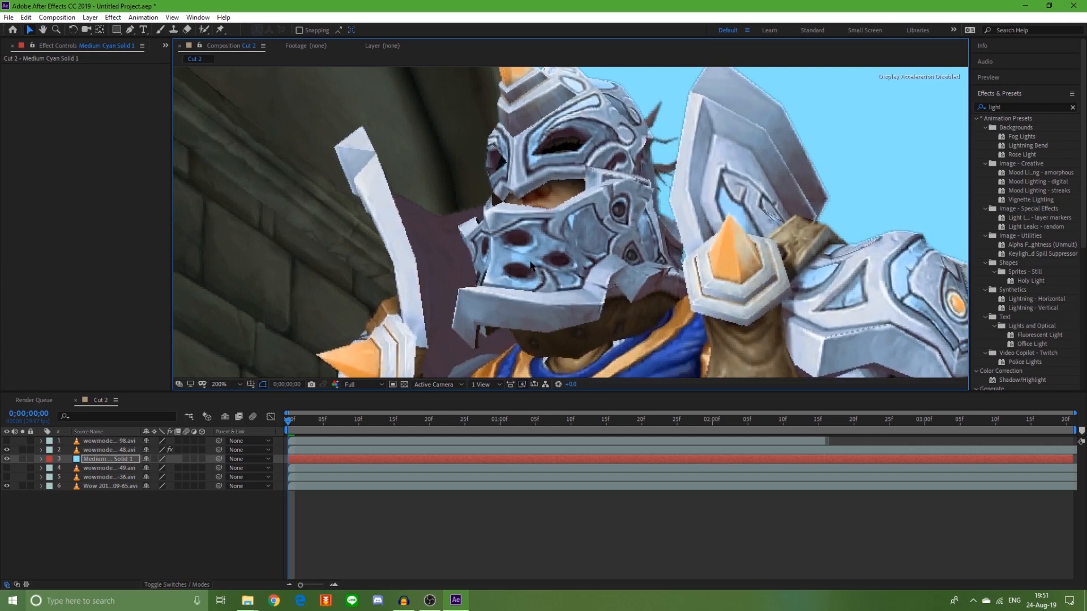
# - Try Clip White values of 77 and 5 on the 16-53-30-48 clip against the cyan solid and return it to 100
pyautogui.click(124, 450)
pyautogui.moveTo(107, 215); pyautogui.dragTo(95, 216)
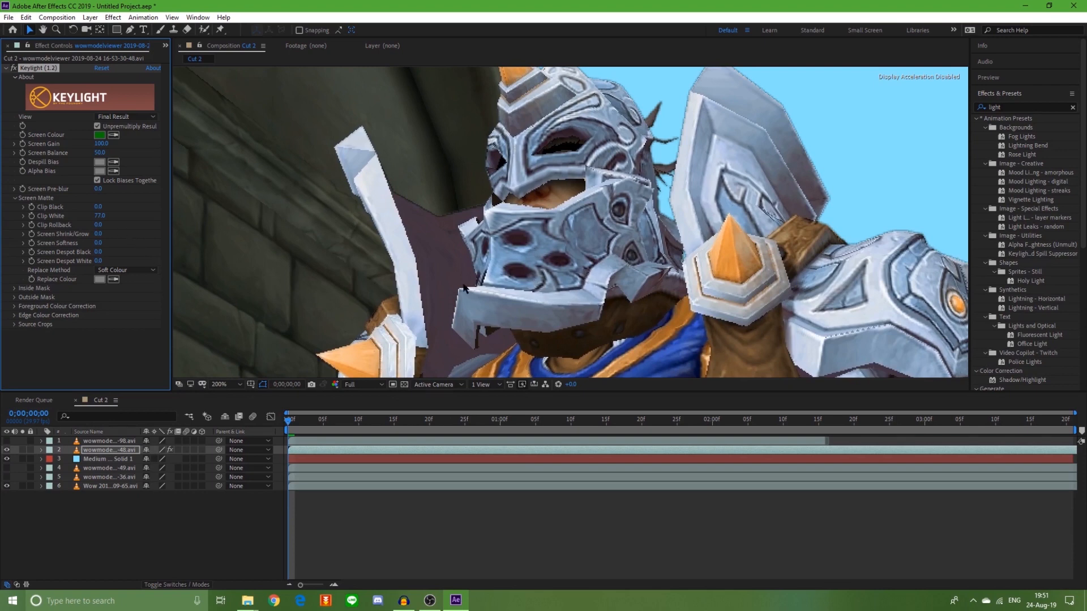
pyautogui.moveTo(102, 216); pyautogui.dragTo(100, 218)
pyautogui.click(105, 213)
pyautogui.write('5')
pyautogui.press('Return')
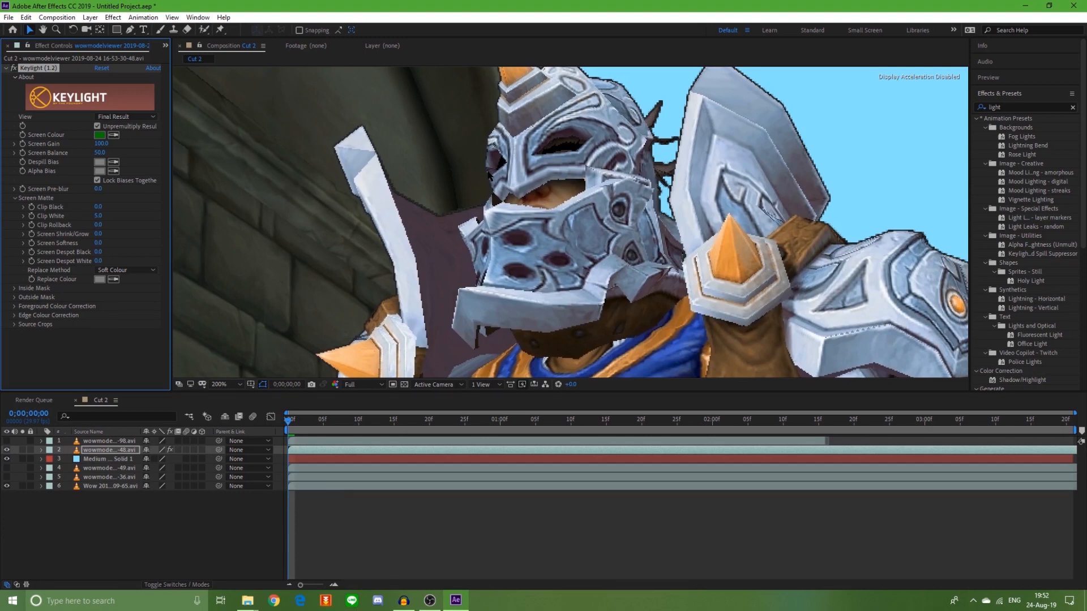
pyautogui.click(100, 216)
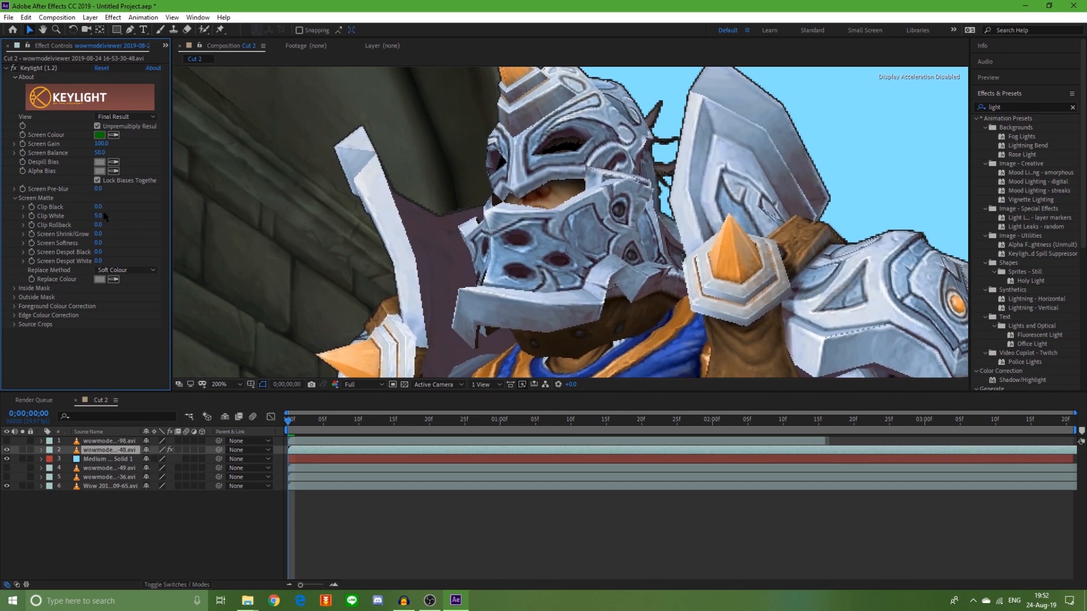
pyautogui.write('1')
pyautogui.press('Return')
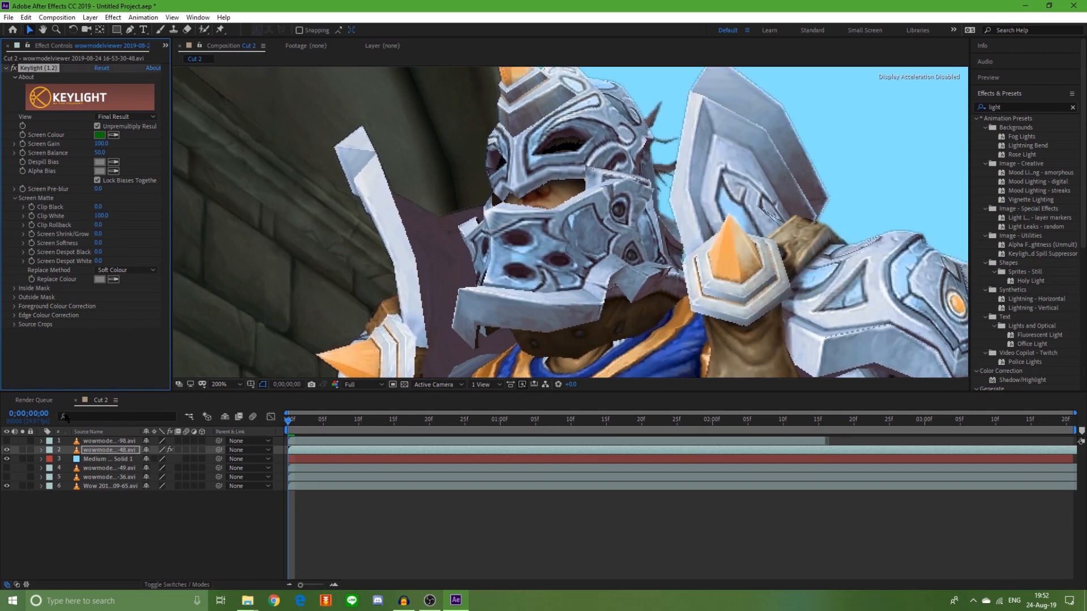
# - Hide the cyan solid and show the 16-53-30-48 clip's Screen Matte view in Keylight to check the whole character
pyautogui.click(7, 459)
pyautogui.click(113, 468)
pyautogui.click(103, 450)
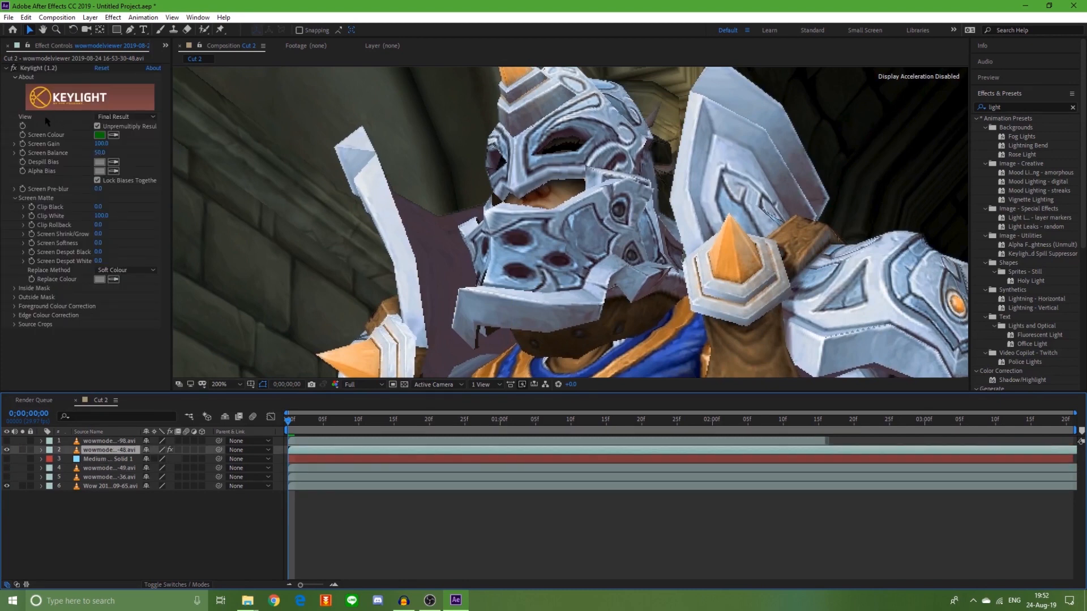
pyautogui.click(146, 118)
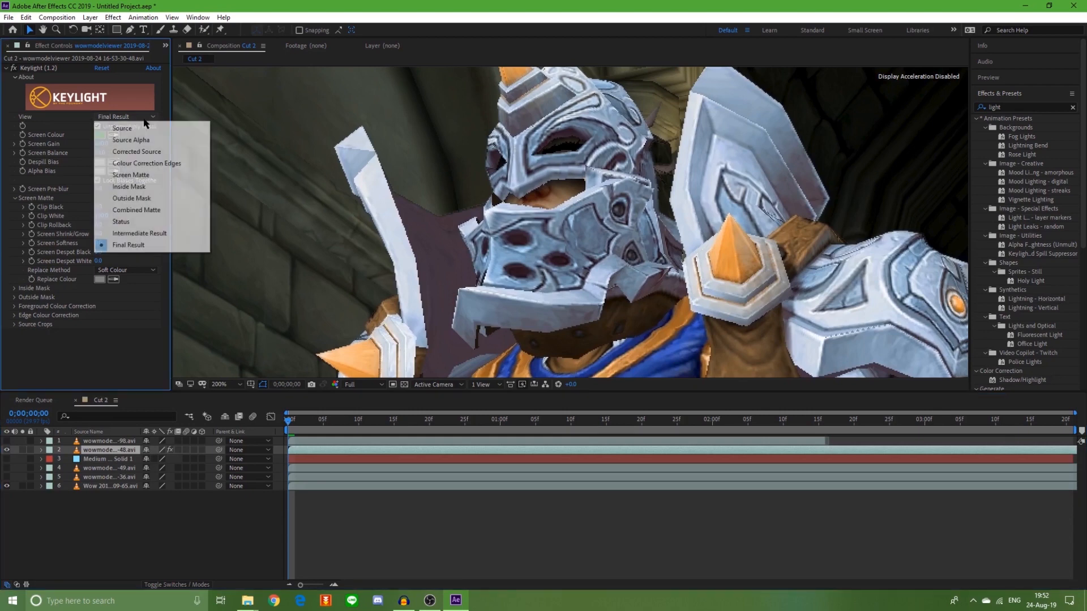
pyautogui.click(164, 176)
pyautogui.scroll(-2, 682, 260)
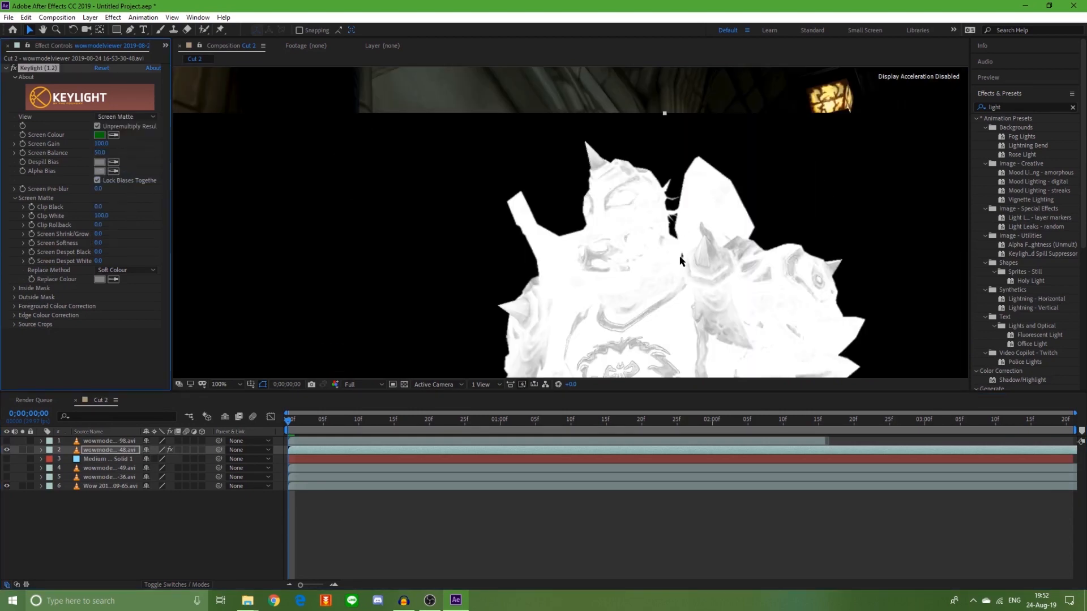
pyautogui.scroll(-1, 682, 261)
pyautogui.scroll(-1, 800, 381)
pyautogui.scroll(1, 804, 380)
pyautogui.scroll(-1, 808, 380)
pyautogui.scroll(1, 823, 367)
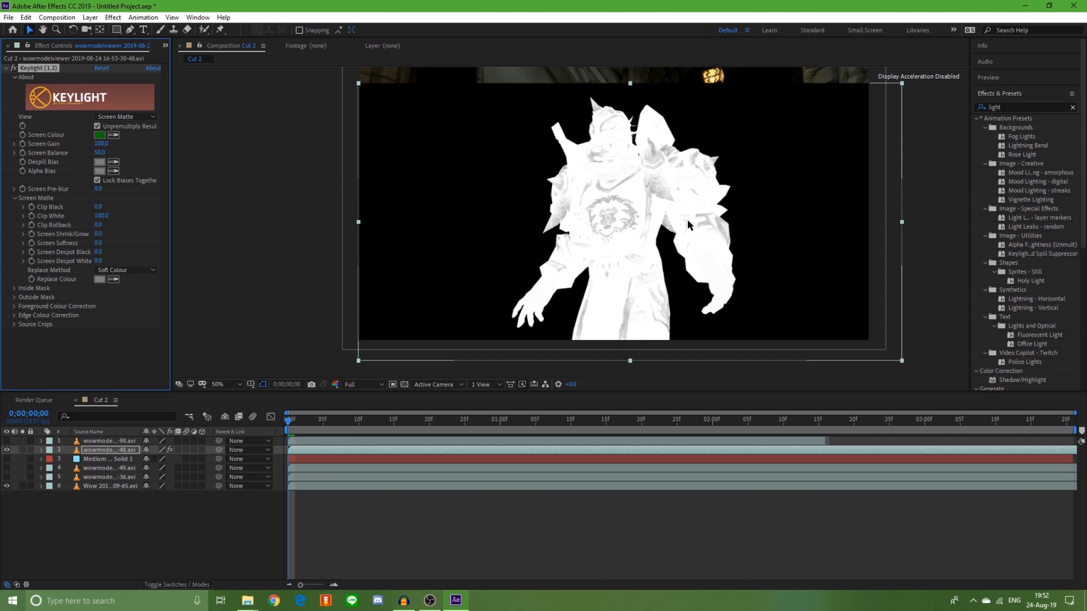
# - Lower Keylight's Clip White to 65 while checking the character's matte for remaining grey areas
pyautogui.moveTo(101, 216); pyautogui.dragTo(93, 215)
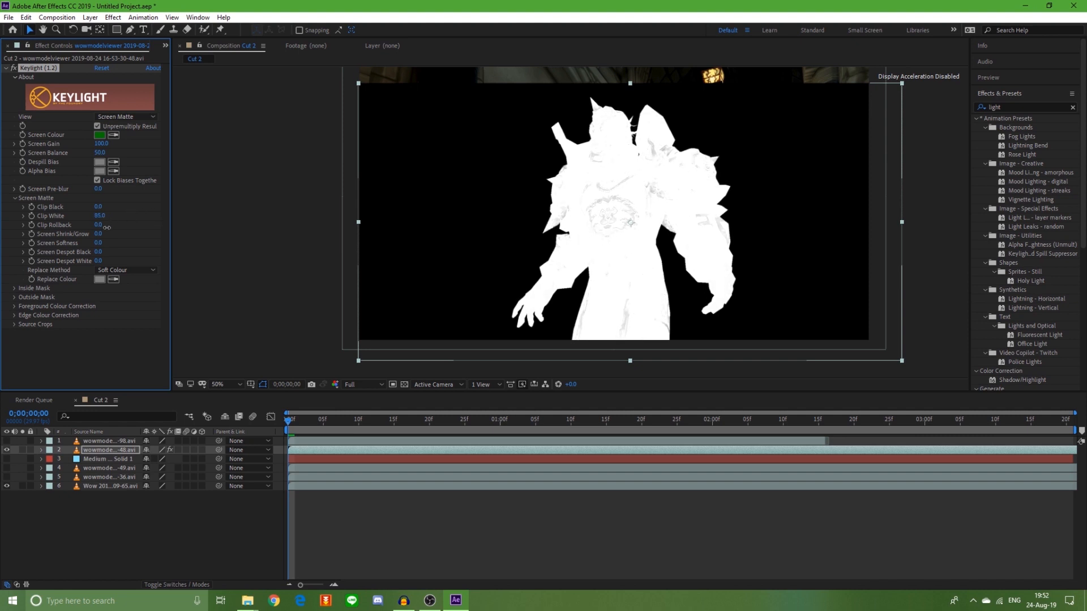
pyautogui.moveTo(106, 229); pyautogui.dragTo(105, 230)
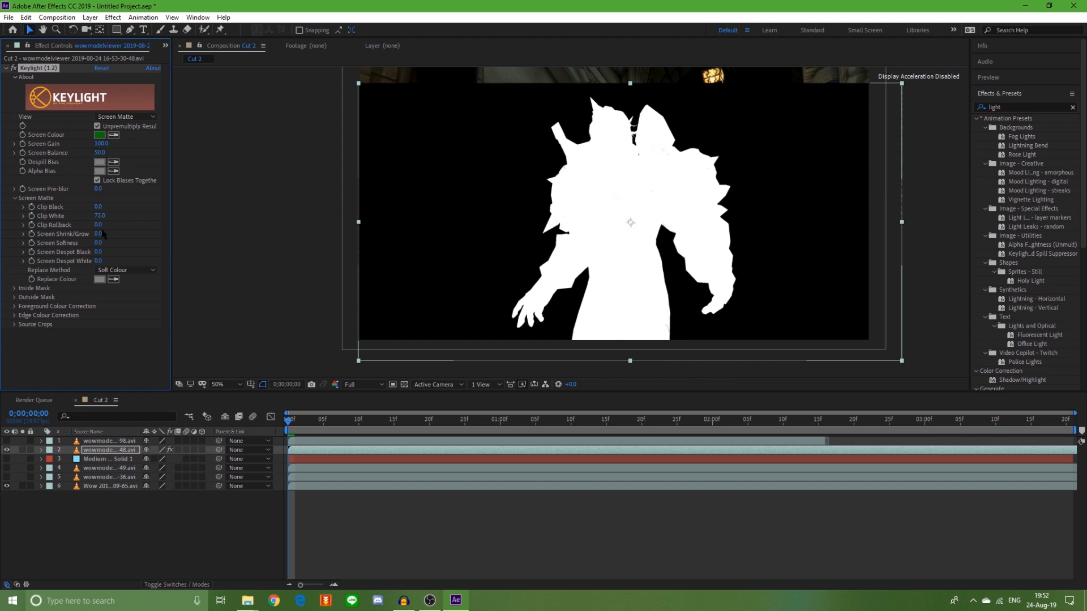
pyautogui.moveTo(104, 221); pyautogui.dragTo(151, 223)
pyautogui.click(110, 217)
pyautogui.press('Down')
pyautogui.click(541, 495)
pyautogui.scroll(4, 677, 156)
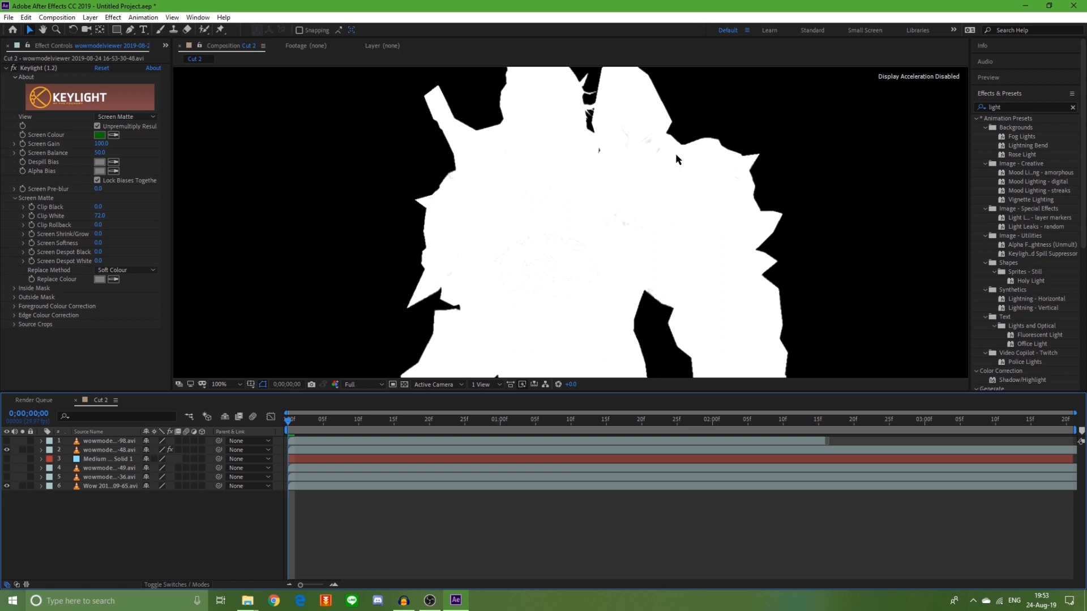
pyautogui.click(100, 215)
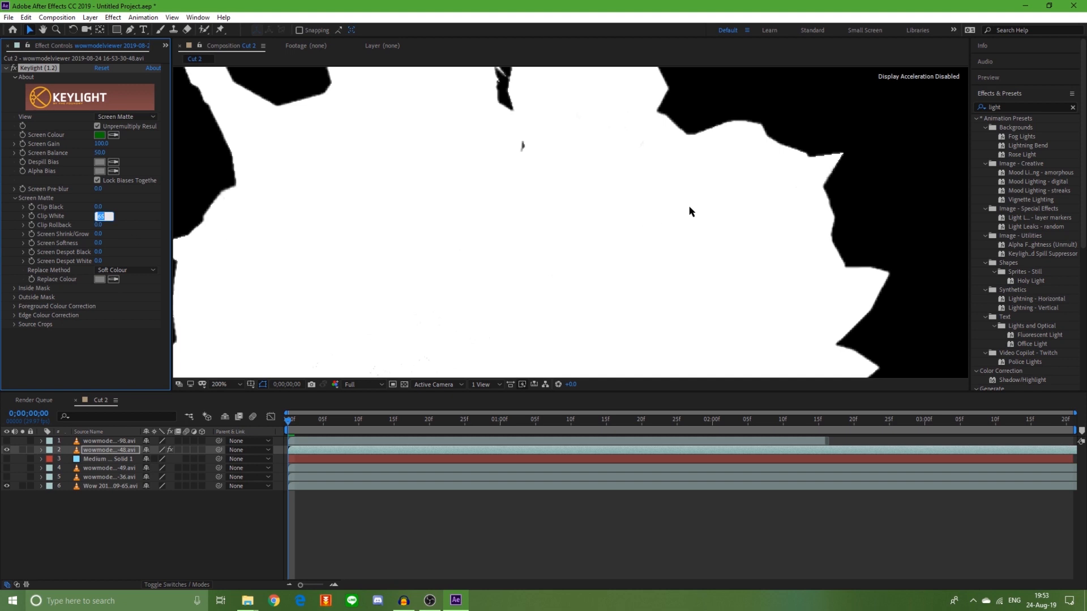
pyautogui.press('Return')
pyautogui.scroll(-4, 494, 247)
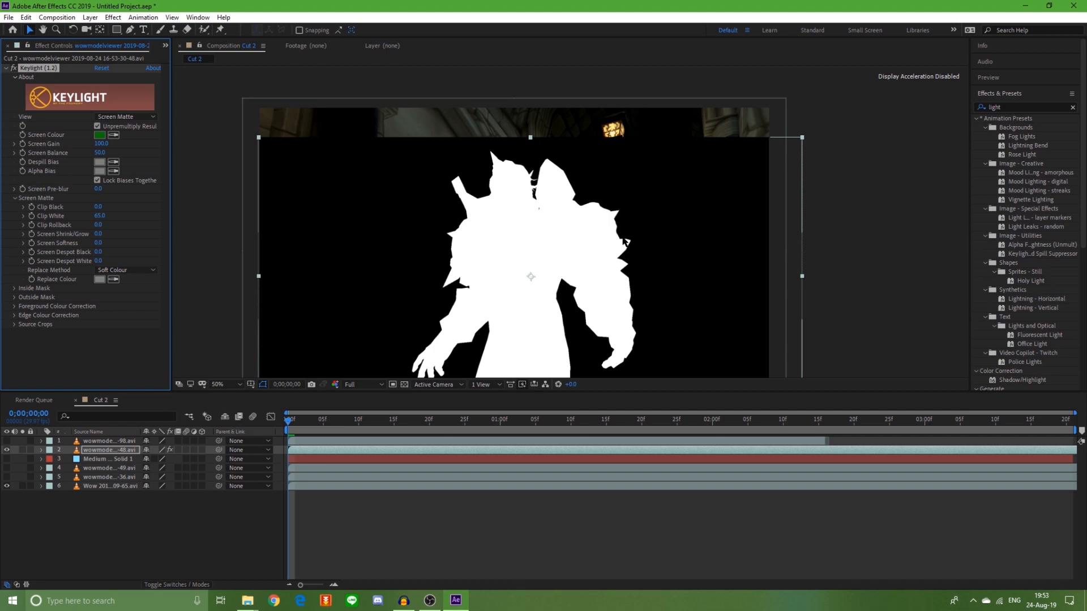
# - Return the Keylight view to Final Result and show the cyan solid behind the character
pyautogui.click(124, 116)
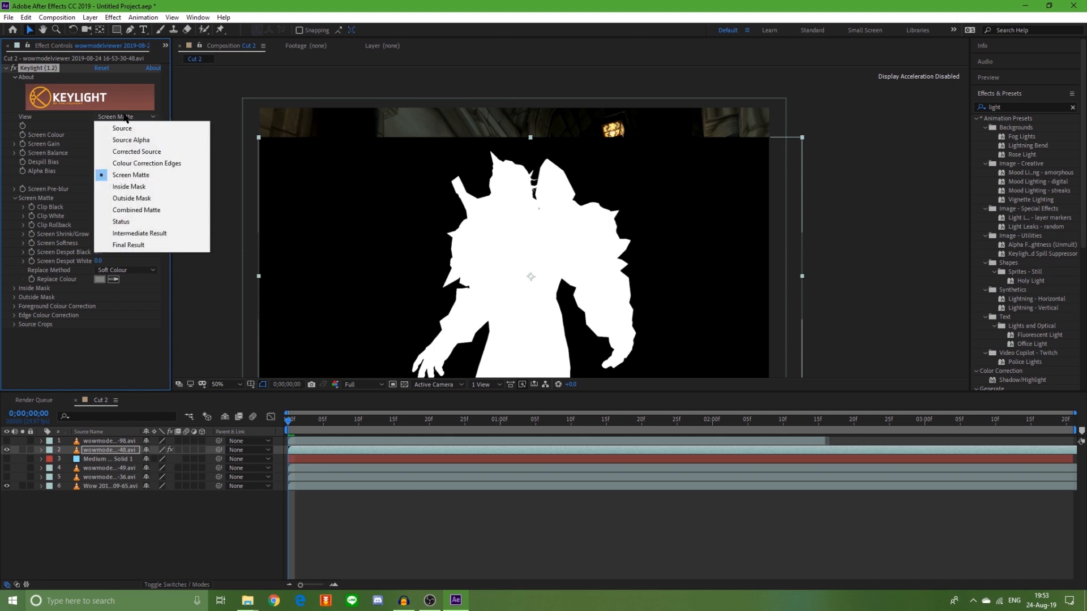
pyautogui.click(143, 245)
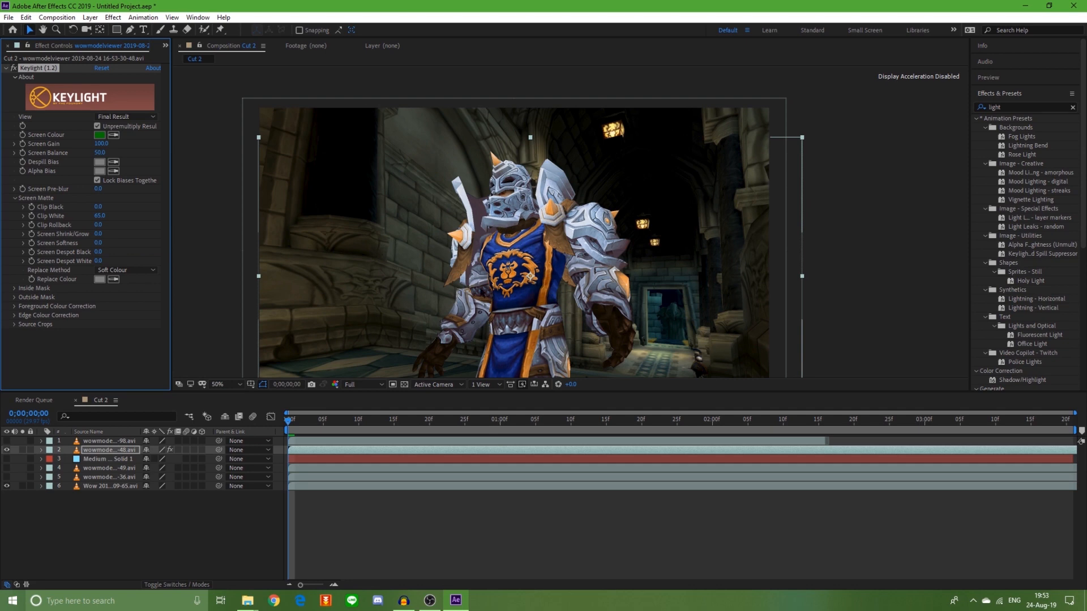
pyautogui.click(7, 459)
# - Reposition the keyed character clip slightly up and to the right against the cyan solid, and hide the solid
pyautogui.moveTo(746, 226); pyautogui.dragTo(791, 191)
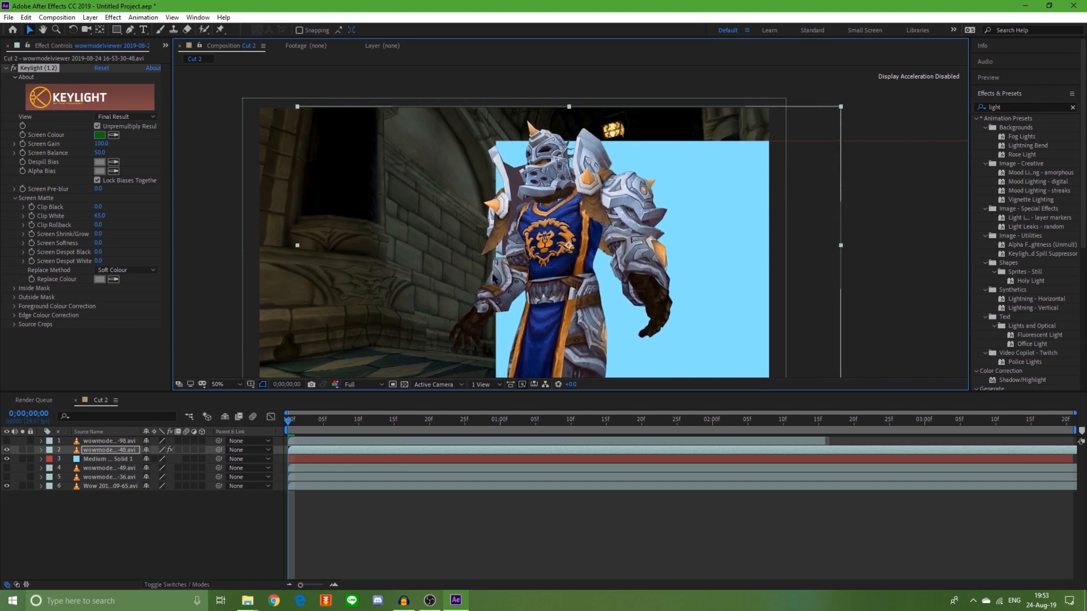
pyautogui.scroll(4, 493, 277)
pyautogui.moveTo(771, 268); pyautogui.dragTo(719, 270)
pyautogui.press('.')
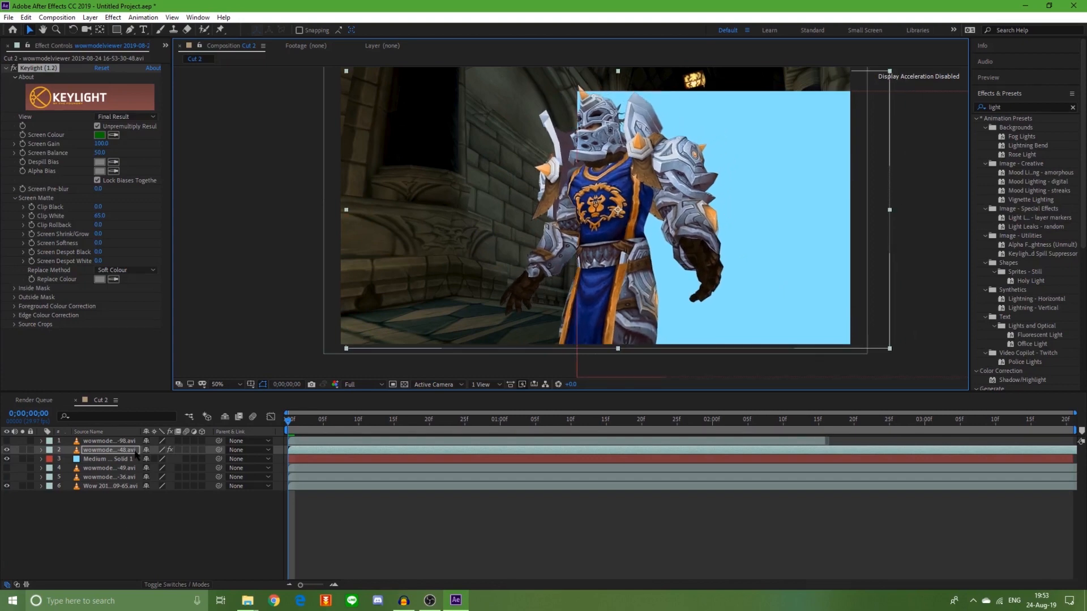
pyautogui.click(108, 459)
pyautogui.click(6, 458)
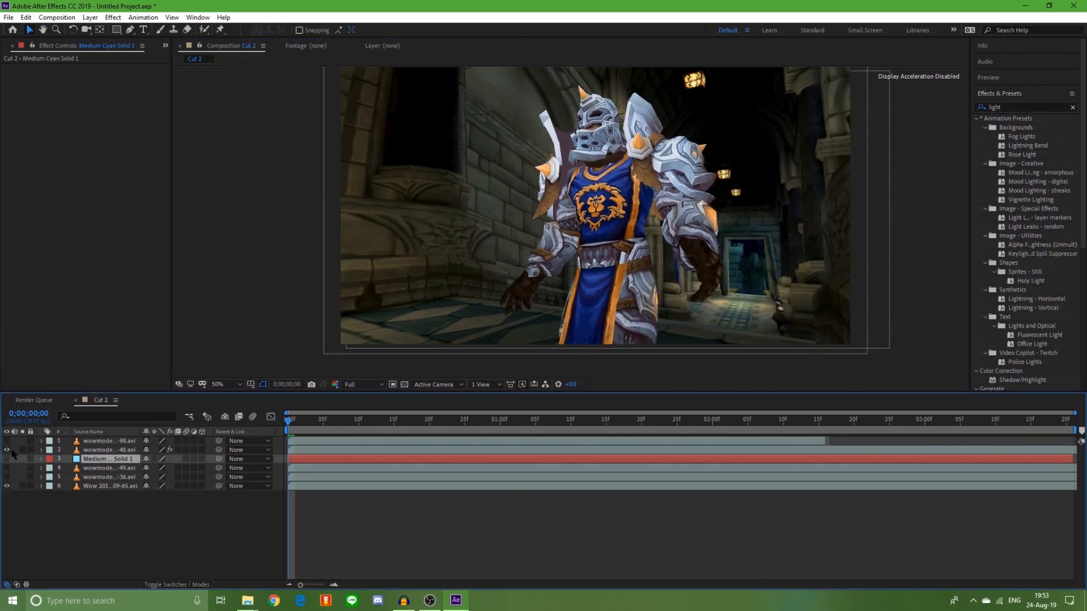
# - Toggle Keylight off and on for the 16-53-30-48 clip to compare the keyed armour colours with the green-screen original
pyautogui.click(93, 450)
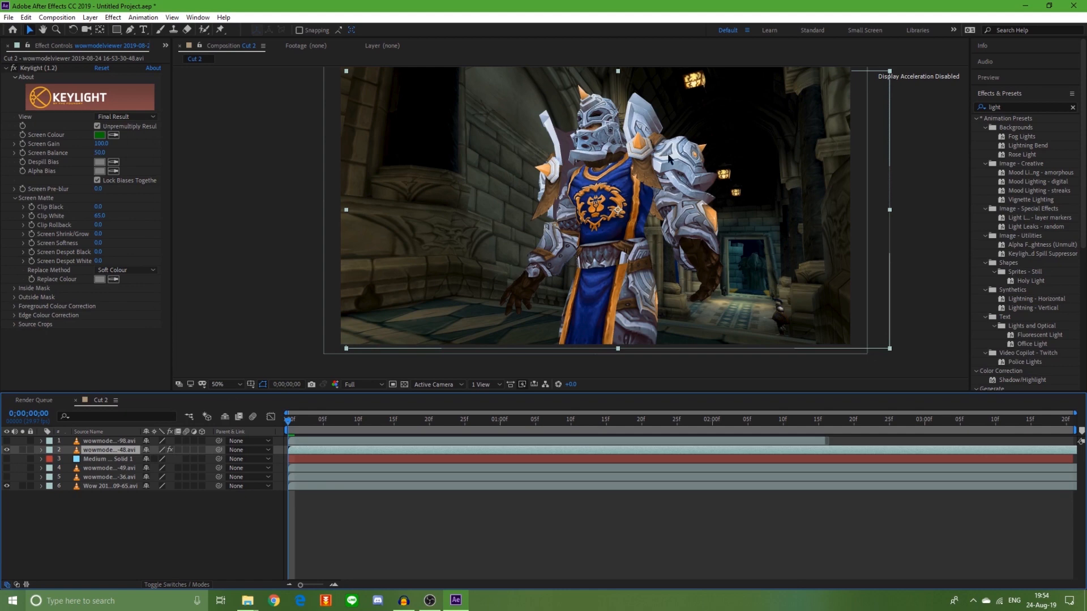
pyautogui.click(13, 68)
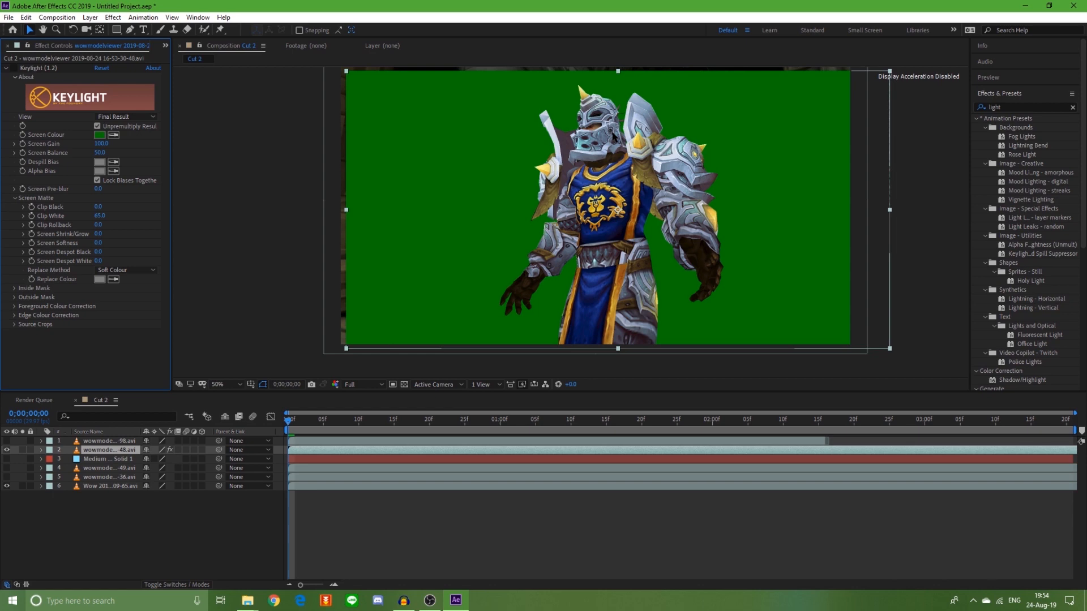
pyautogui.click(13, 68)
pyautogui.click(13, 68)
pyautogui.click(14, 69)
pyautogui.click(15, 68)
pyautogui.click(14, 69)
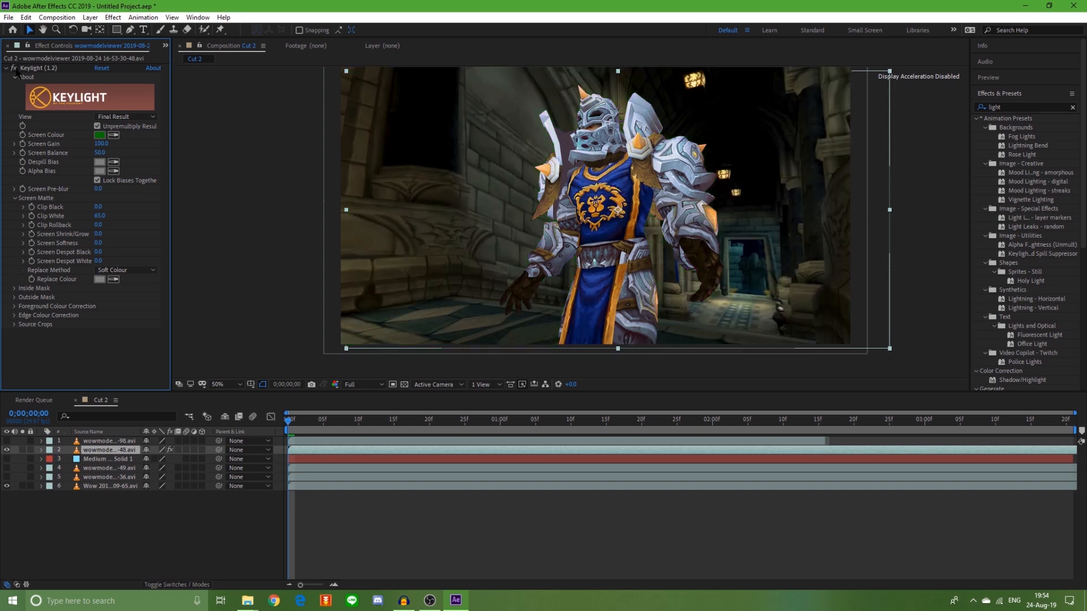
pyautogui.click(15, 69)
pyautogui.click(14, 69)
# - Compare the Source, Hard Colour and Soft Colour replace methods in Screen Matte and set Replace Method to Source
pyautogui.click(144, 270)
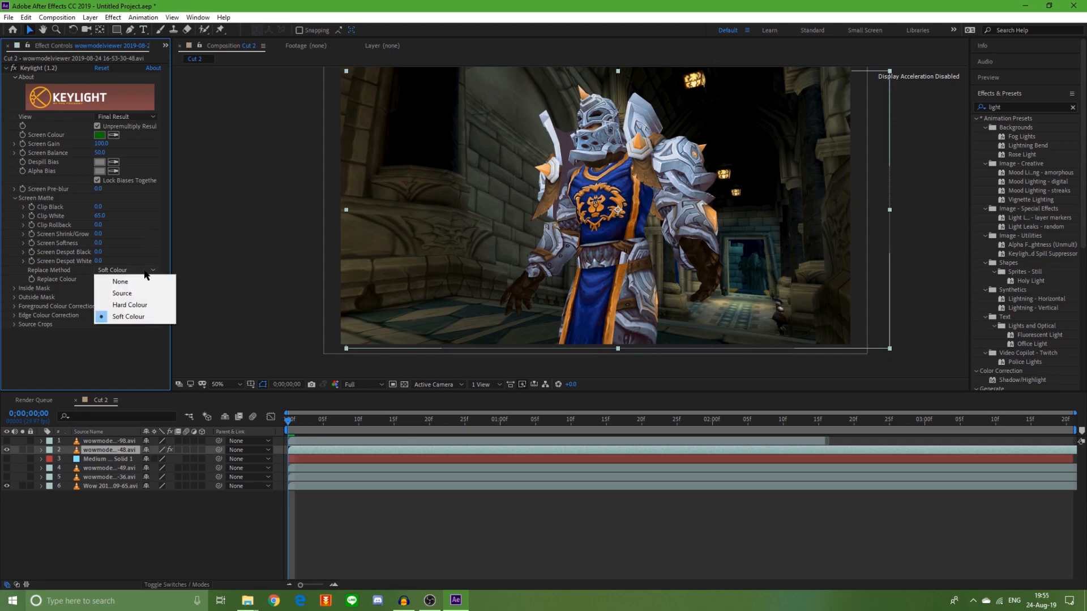
pyautogui.click(137, 295)
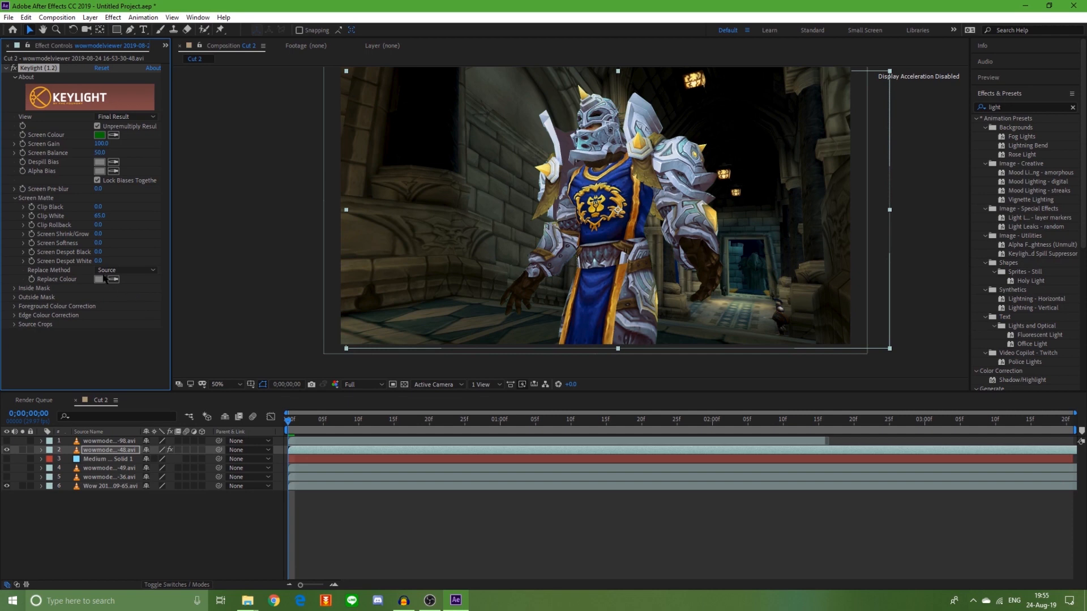
pyautogui.click(128, 270)
pyautogui.click(139, 304)
pyautogui.click(139, 270)
pyautogui.click(139, 315)
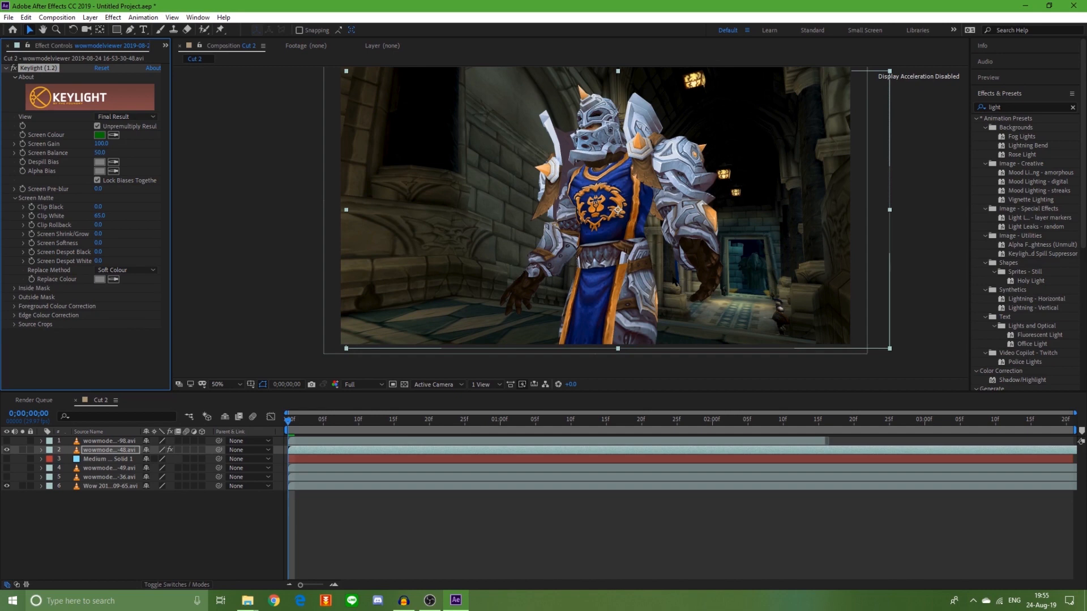
pyautogui.click(136, 270)
pyautogui.click(133, 295)
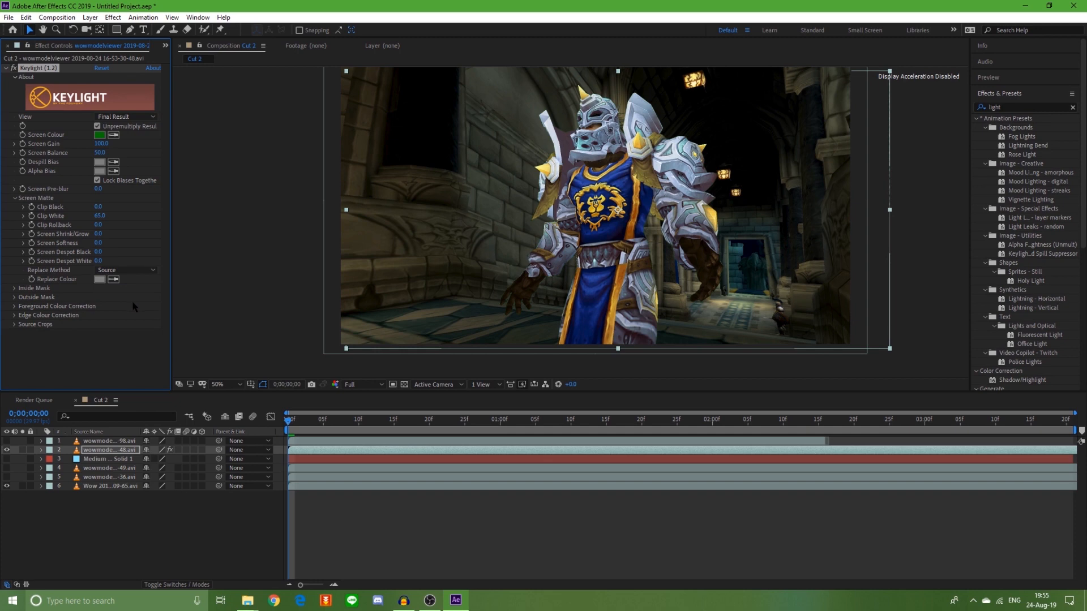
# - Switch Keylight off and on repeatedly to compare the Source replace result with the original footage
pyautogui.click(14, 68)
pyautogui.click(14, 68)
pyautogui.click(14, 68)
pyautogui.click(14, 68)
pyautogui.click(14, 68)
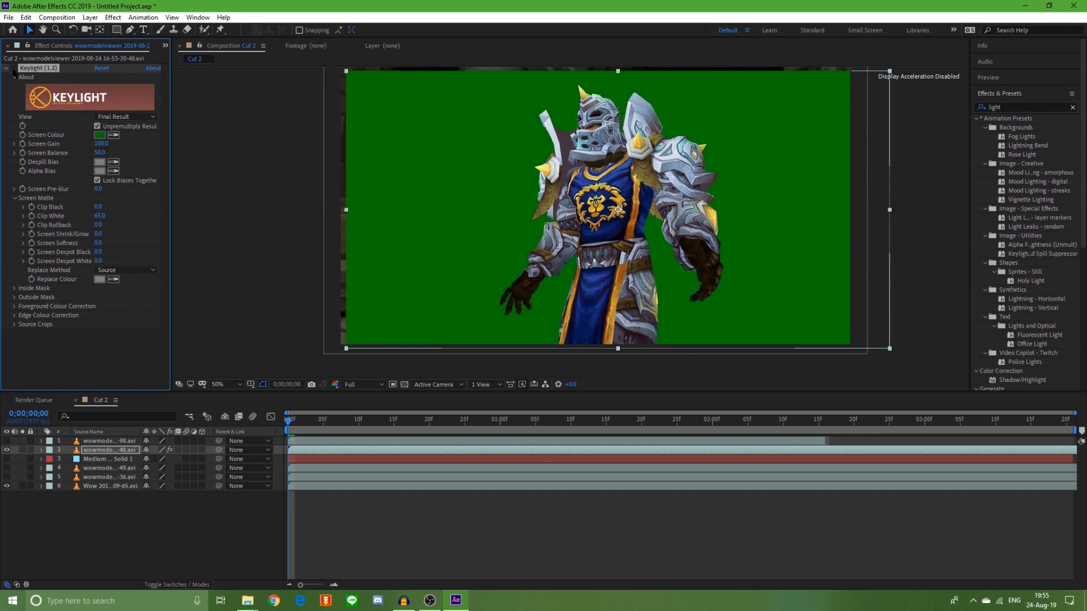
pyautogui.click(14, 68)
pyautogui.click(13, 68)
pyautogui.click(14, 68)
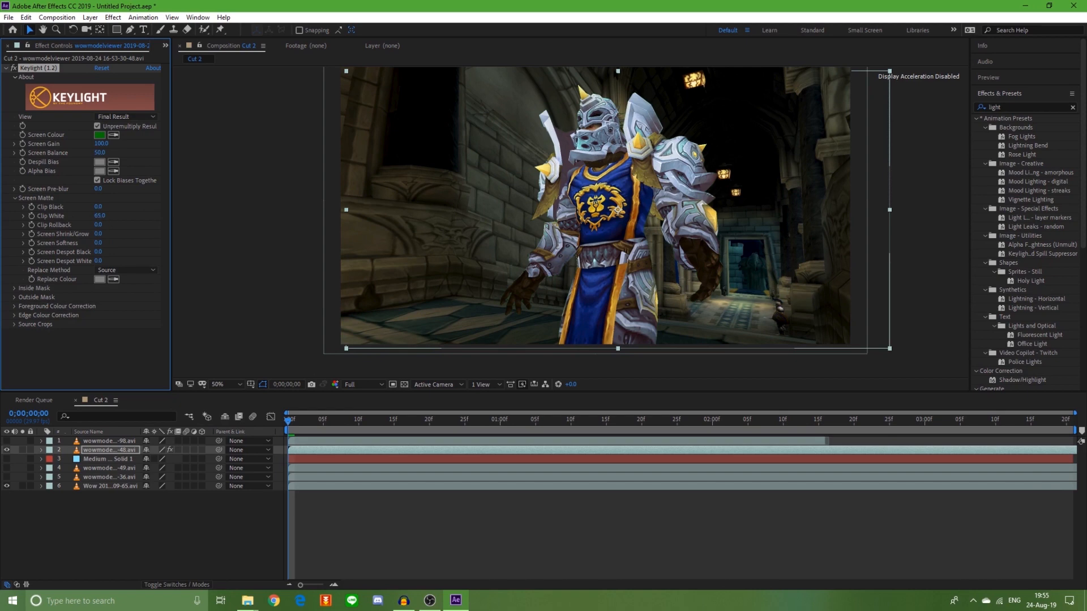
# - Compare the Soft Colour and Source replace methods up close on the helmet edges, returning Replace Method to Source
pyautogui.scroll(2, 582, 83)
pyautogui.scroll(1, 583, 84)
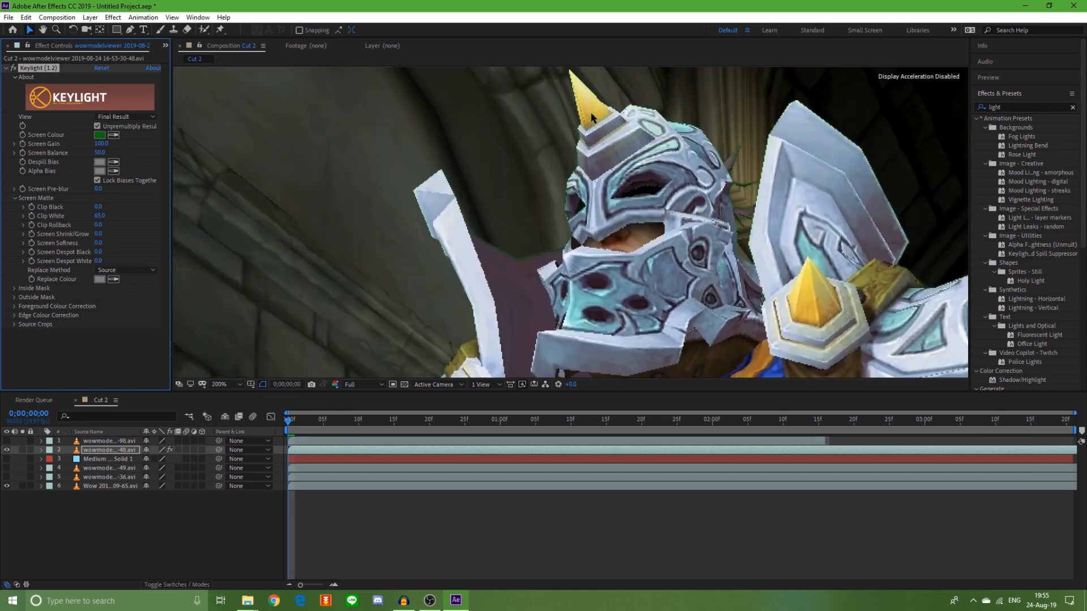
pyautogui.scroll(1, 738, 126)
pyautogui.scroll(-1, 594, 232)
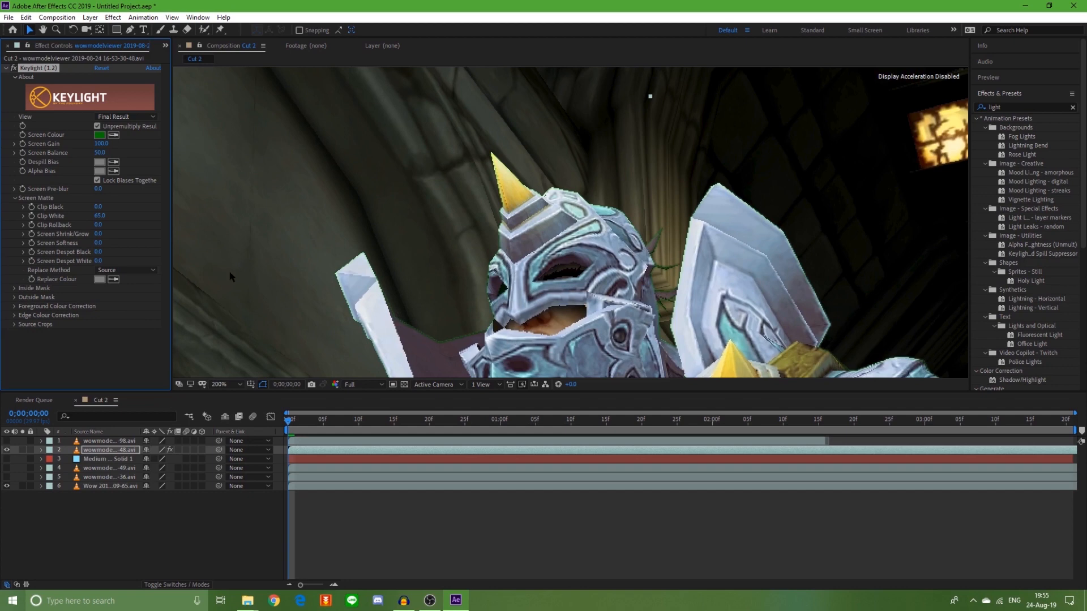
pyautogui.click(153, 270)
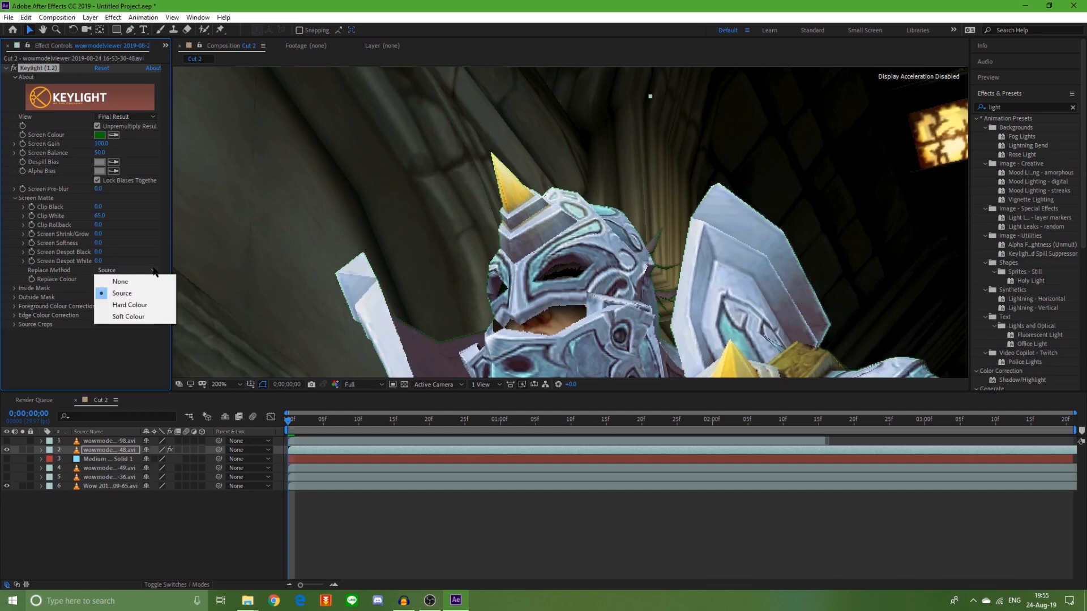
pyautogui.click(139, 316)
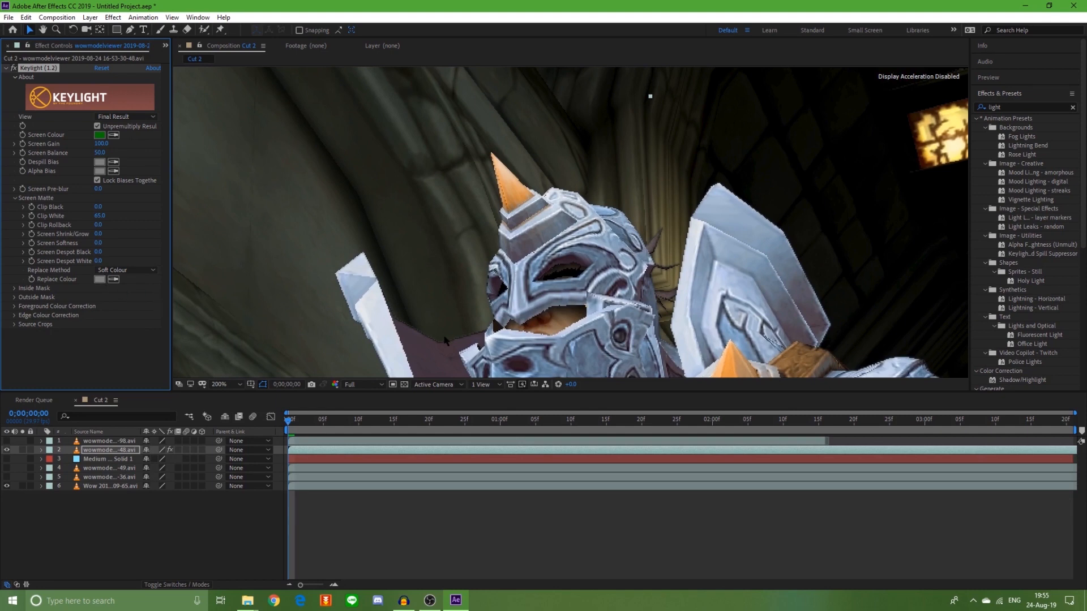
pyautogui.click(137, 272)
pyautogui.click(126, 293)
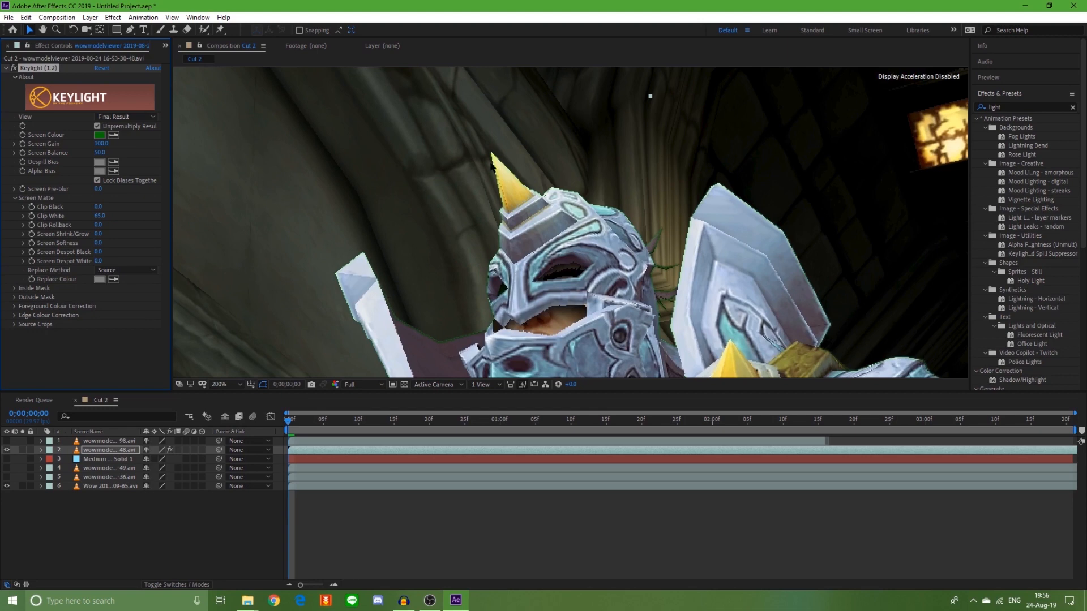
# - Try raising Clip Black in Screen Matte, including with Clip White set to 100
pyautogui.moveTo(100, 207); pyautogui.dragTo(106, 207)
pyautogui.moveTo(99, 208); pyautogui.dragTo(124, 215)
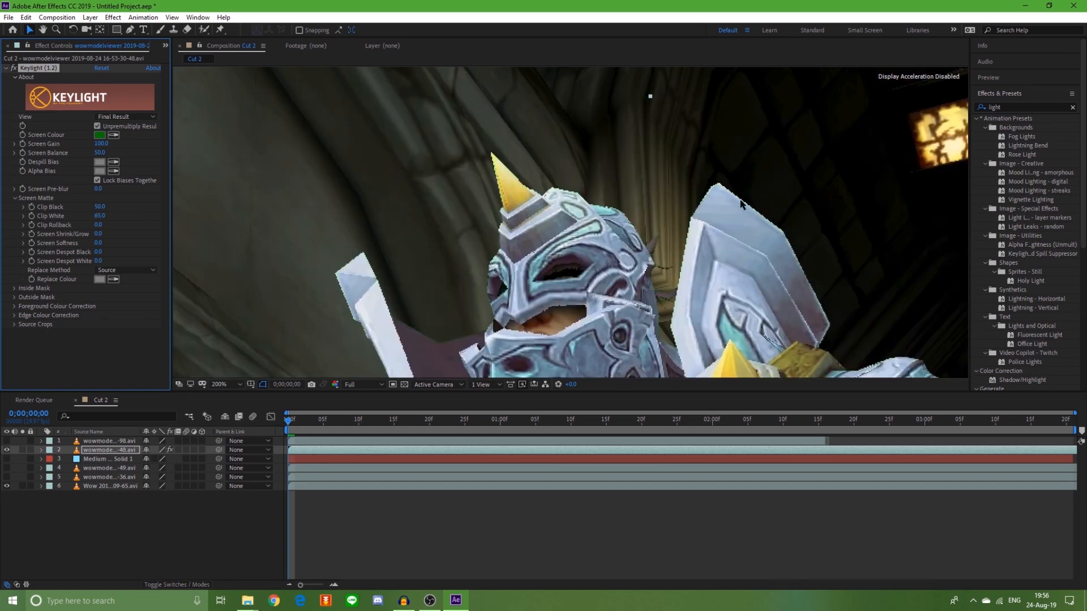
pyautogui.click(101, 216)
pyautogui.write('100')
pyautogui.press('Return')
pyautogui.moveTo(99, 206); pyautogui.dragTo(120, 205)
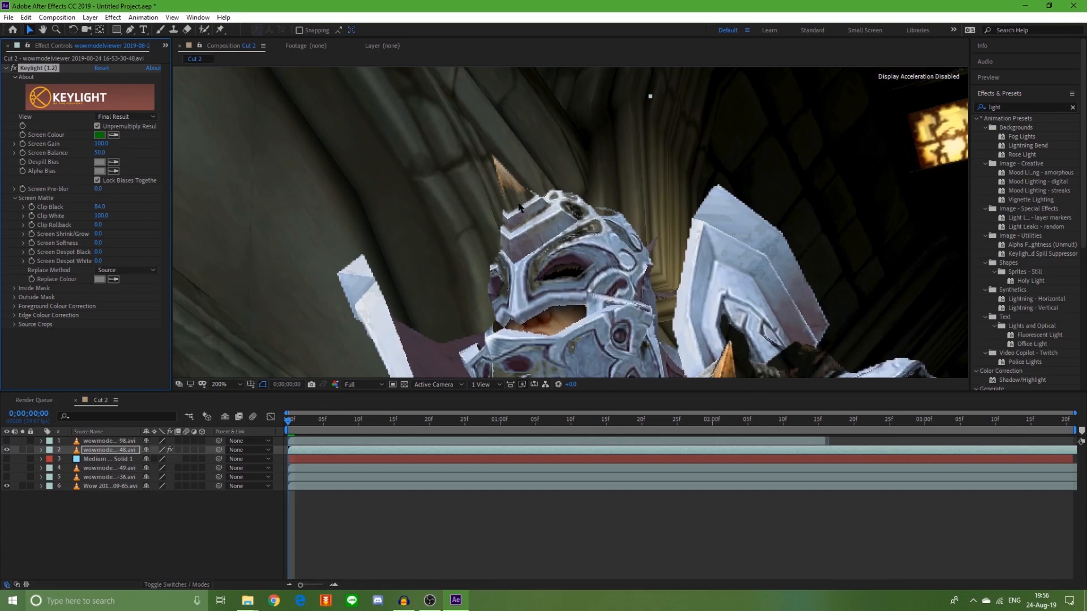
# - Reset Clip Black to 0 and Clip White to 65
pyautogui.click(97, 208)
pyautogui.write('0')
pyautogui.click(103, 216)
pyautogui.write('65')
pyautogui.press('Return')
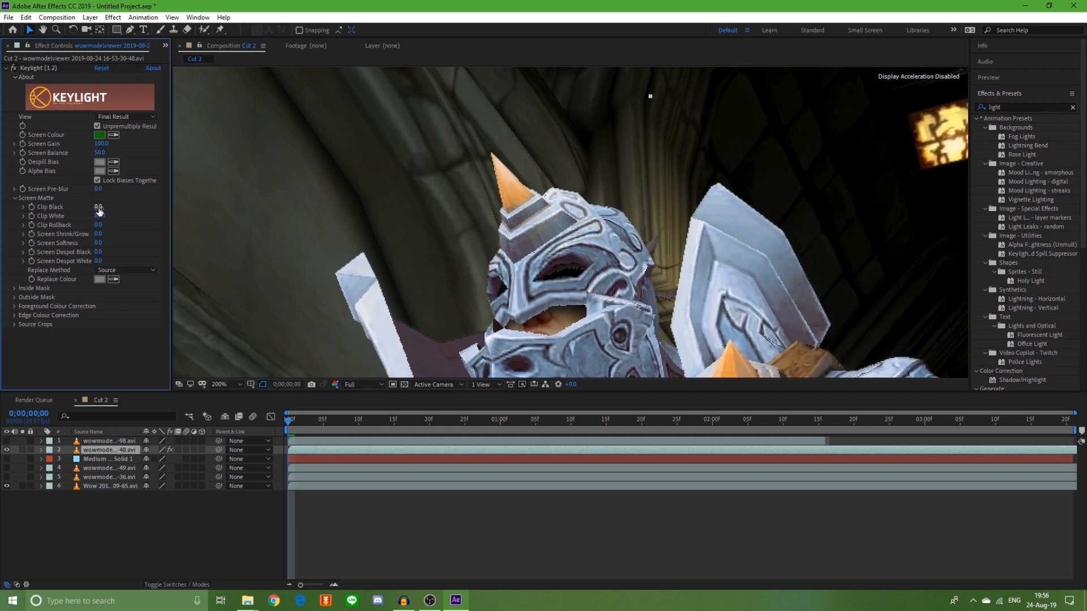
# - Try a Clip Black value of 75, inspect its effect on the character, and reset it to 0
pyautogui.click(98, 207)
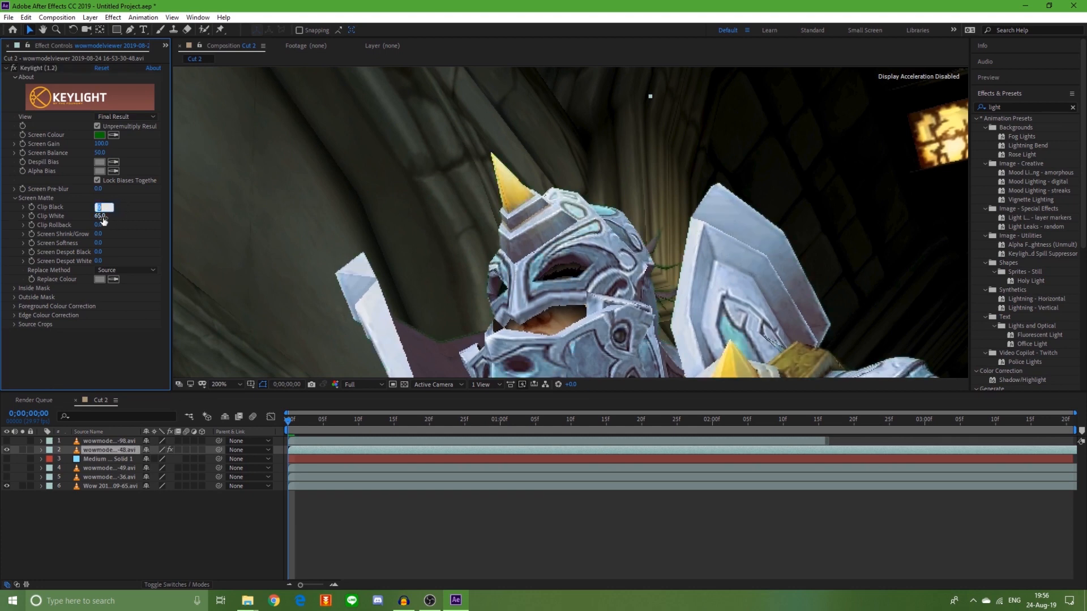
pyautogui.write('75')
pyautogui.press('Return')
pyautogui.scroll(-6, 655, 277)
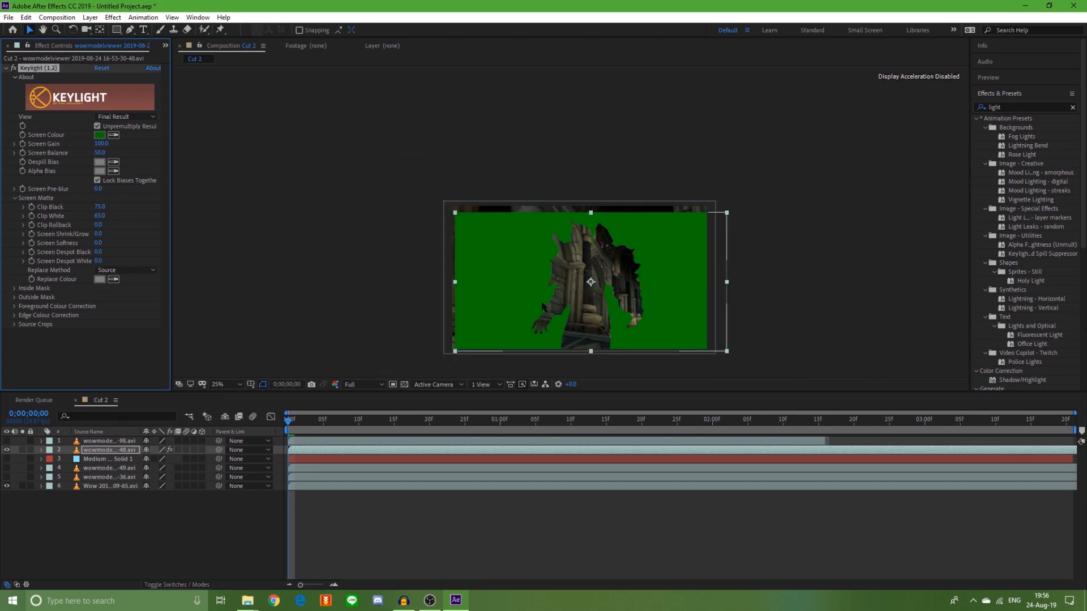
pyautogui.scroll(8, 412, 191)
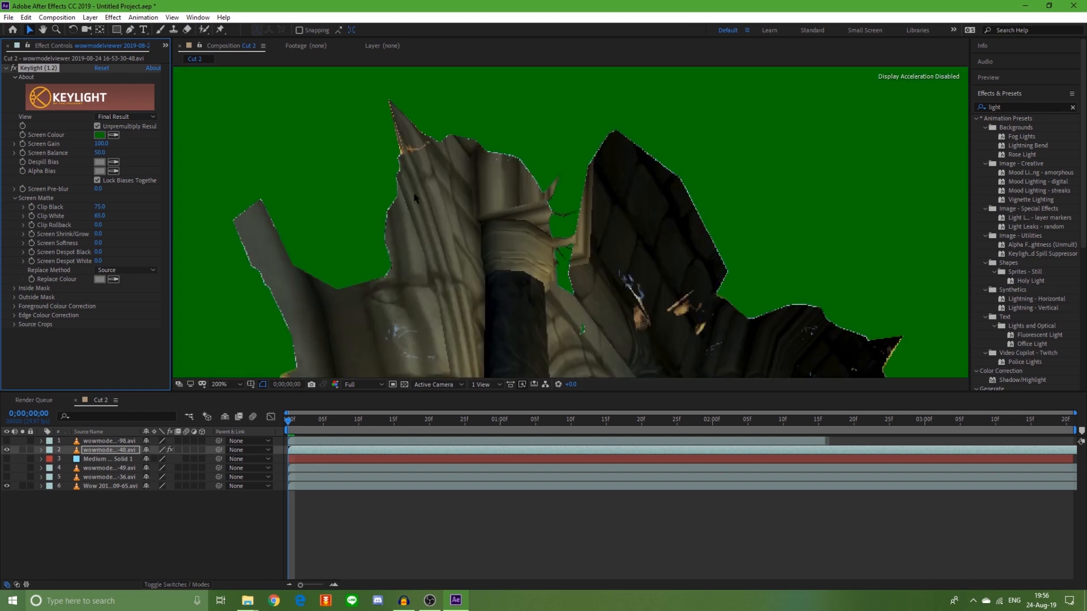
pyautogui.click(102, 207)
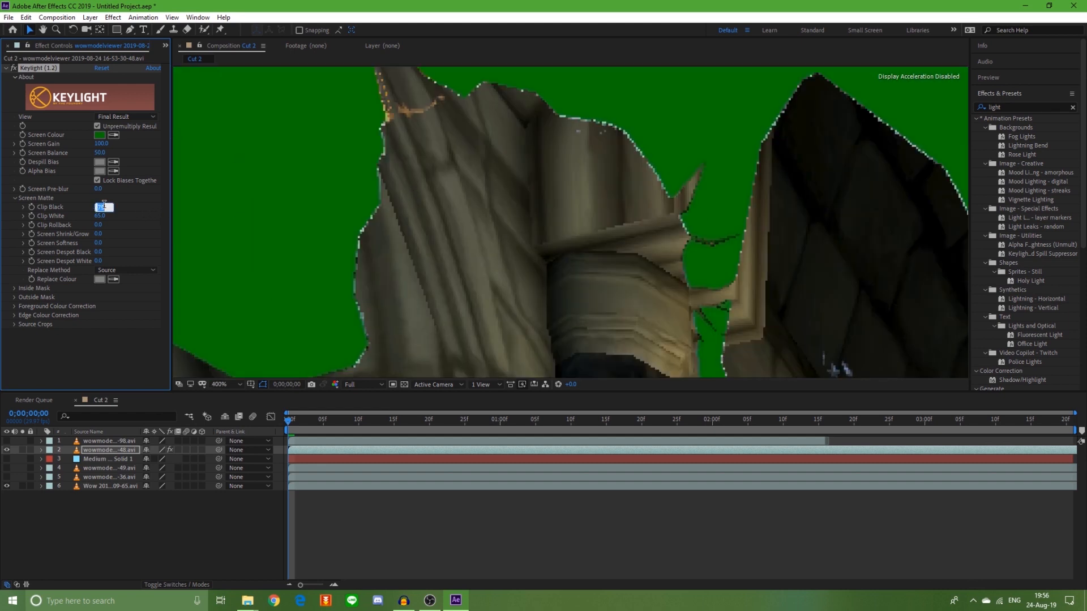
pyautogui.write('0')
pyautogui.press('Return')
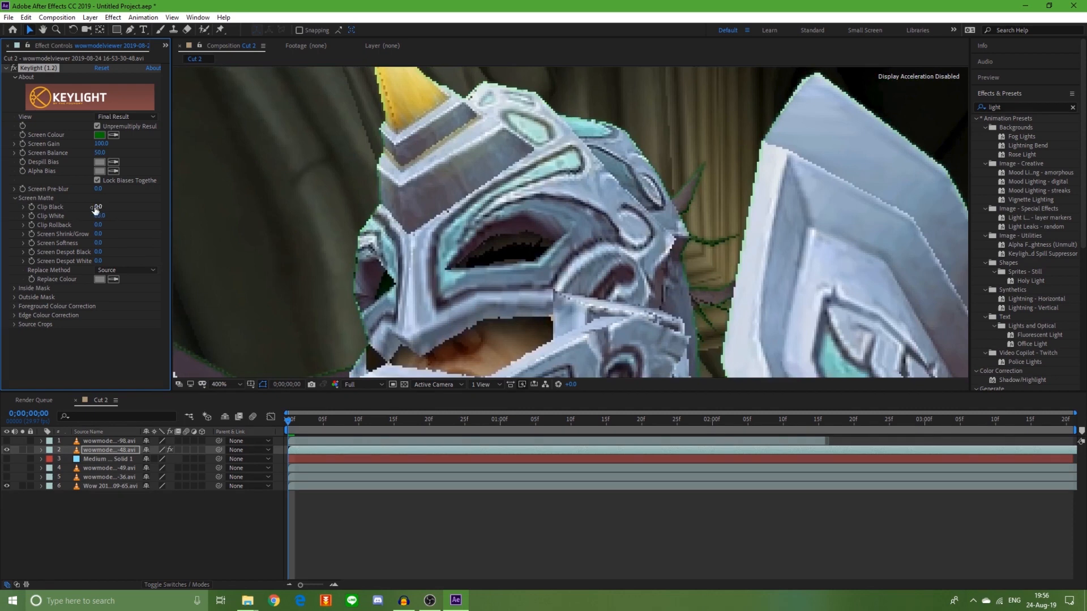
# - Check the key in the Screen Matte view and return to Final Result
pyautogui.click(122, 117)
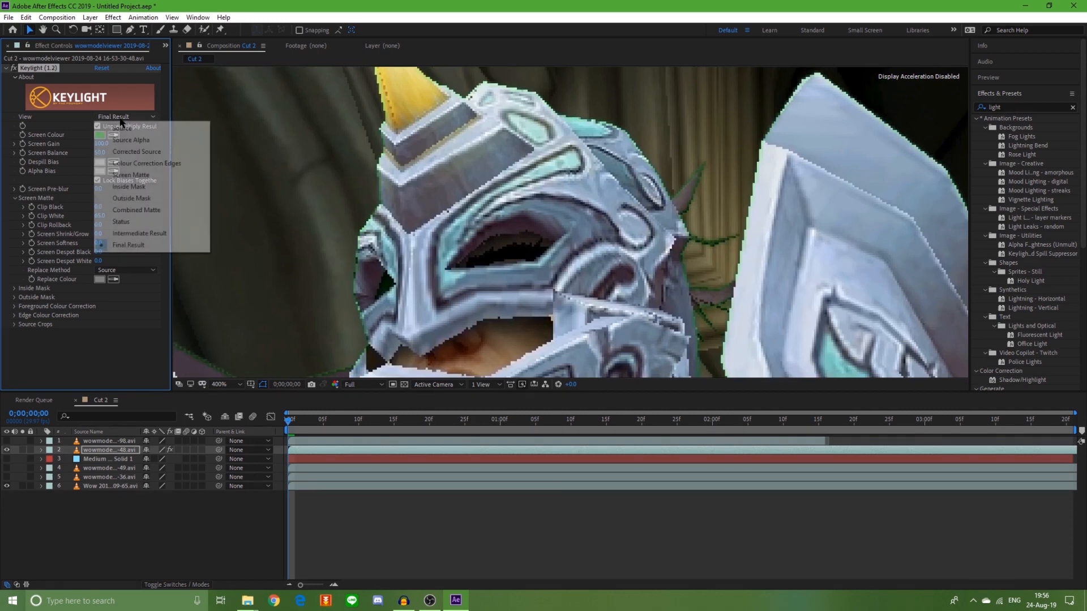
pyautogui.click(157, 175)
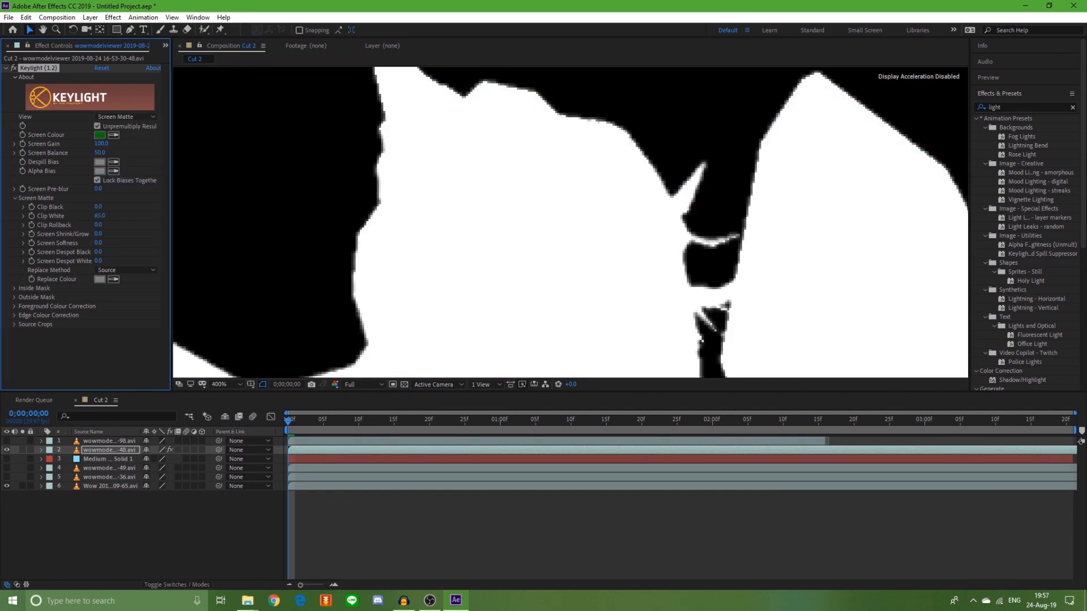
pyautogui.click(135, 117)
pyautogui.click(136, 242)
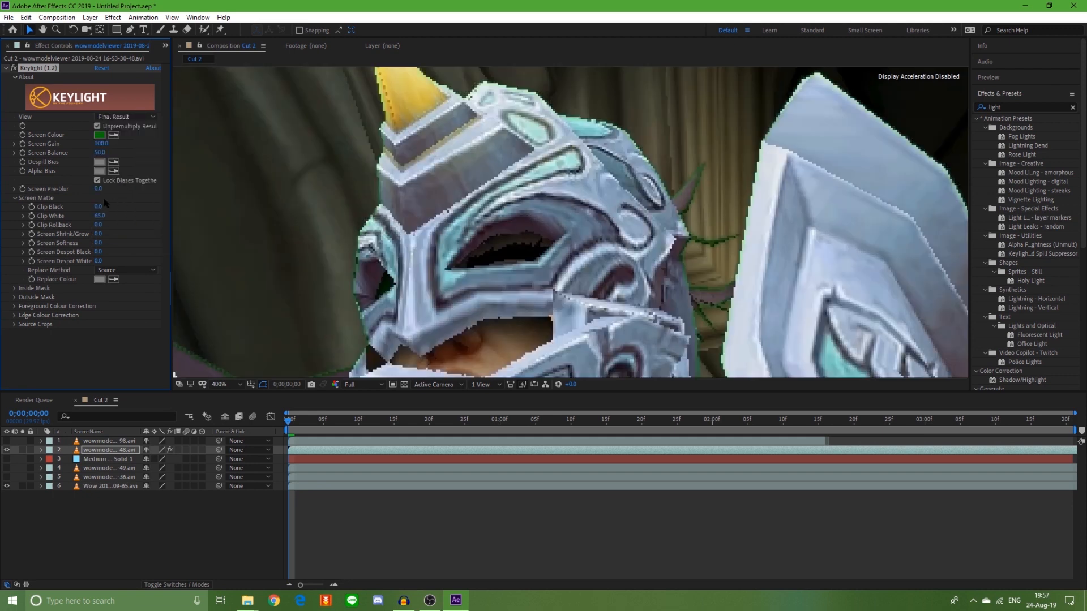
# - Try raising Clip Black to 82 to show the over-clipped key, and bring it back to 0
pyautogui.moveTo(99, 207)
pyautogui.mouseDown()
pyautogui.moveTo(130, 210)
pyautogui.moveTo(86, 211)
pyautogui.mouseUp()
pyautogui.moveTo(98, 207); pyautogui.dragTo(145, 207)
pyautogui.scroll(-3, 430, 302)
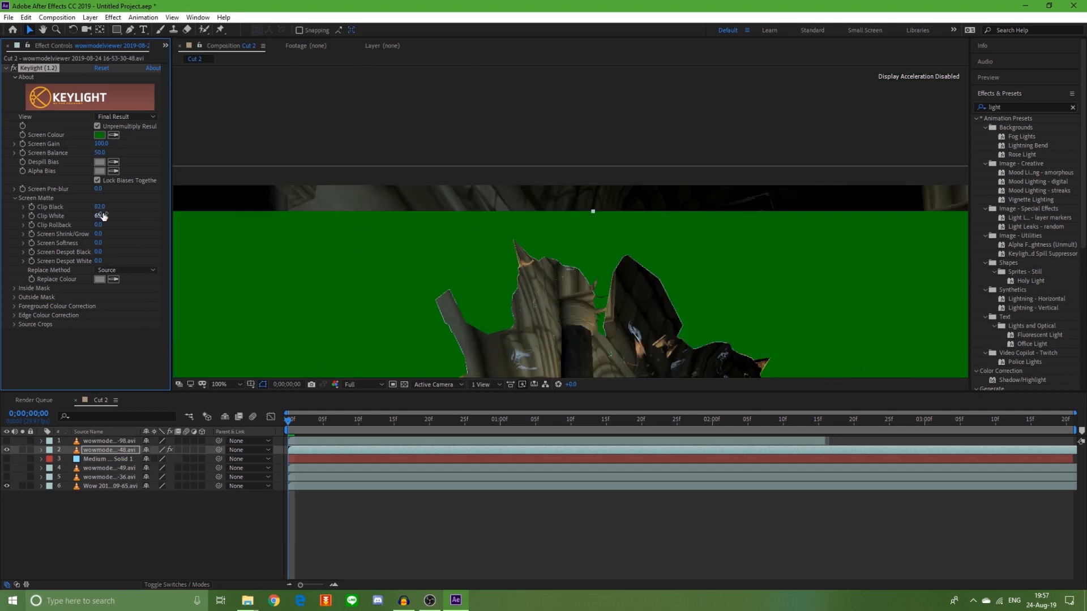
pyautogui.moveTo(99, 208); pyautogui.dragTo(28, 208)
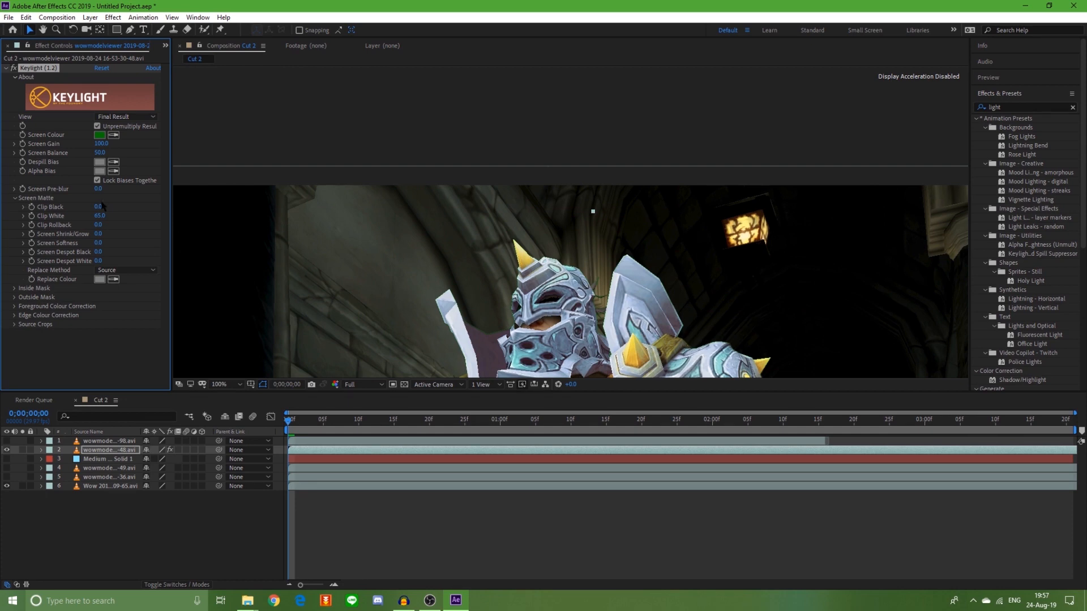
# - Set Clip Black to 30 and inspect the keyed character's edges against the dungeon background
pyautogui.moveTo(101, 206); pyautogui.dragTo(117, 209)
pyautogui.click(731, 362)
pyautogui.scroll(-1, 678, 340)
pyautogui.scroll(1, 678, 340)
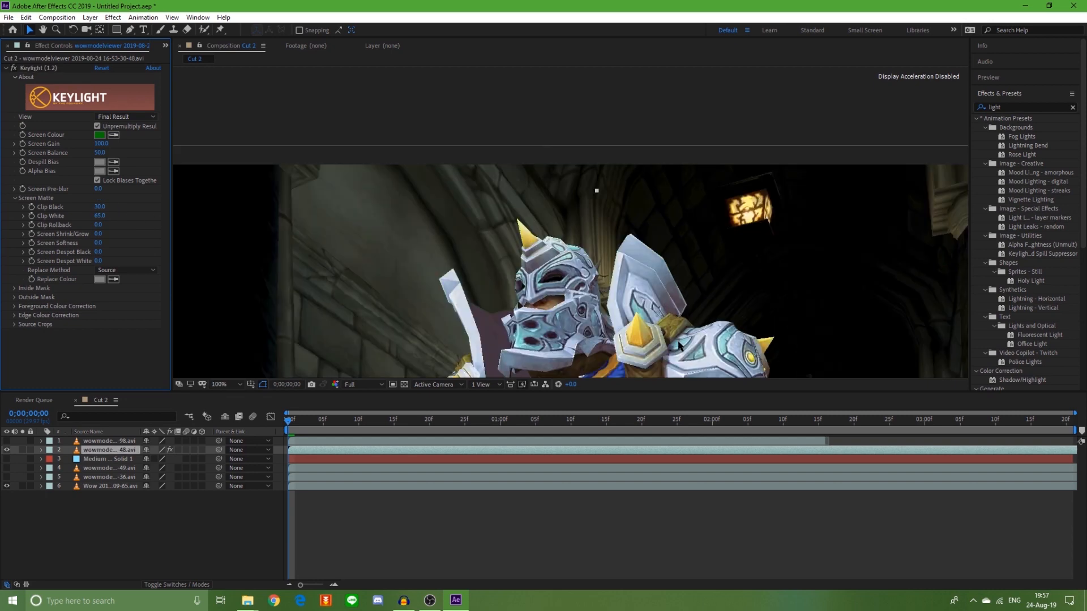
pyautogui.scroll(-6, 669, 302)
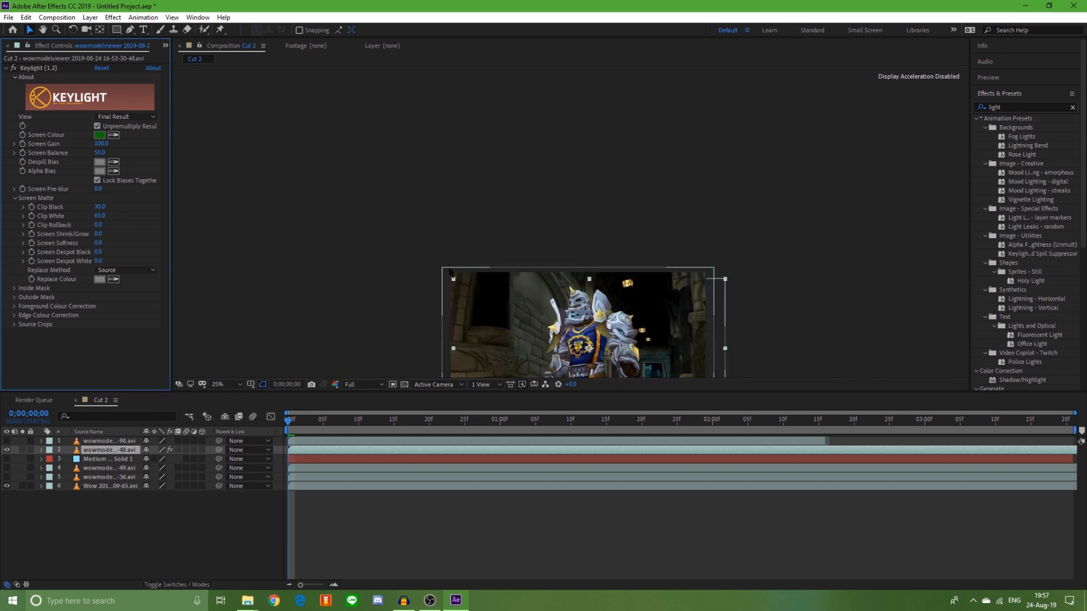
pyautogui.scroll(4, 531, 291)
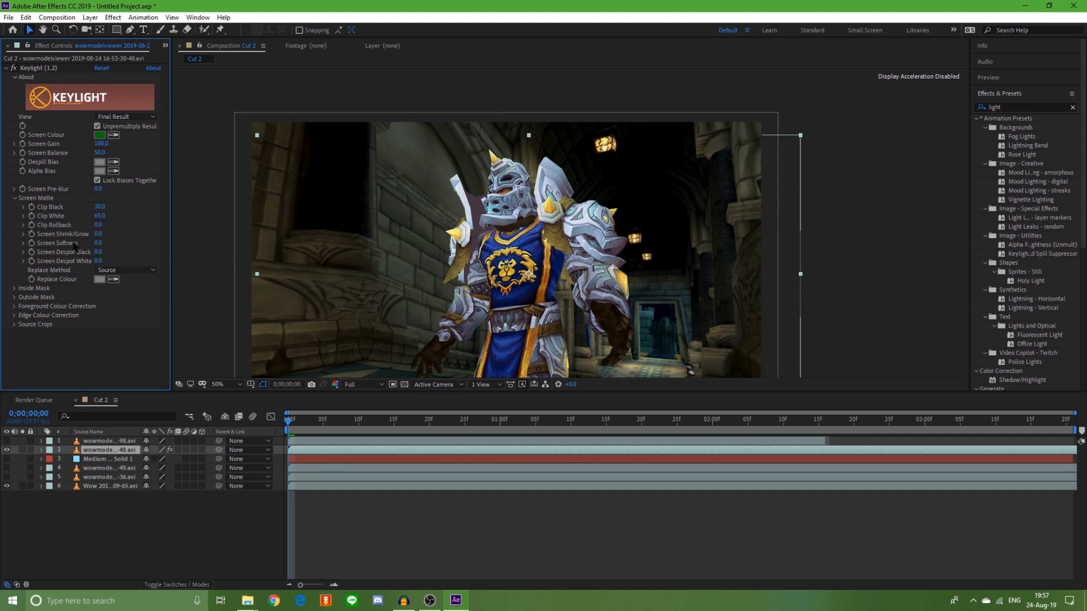
pyautogui.scroll(2, 529, 172)
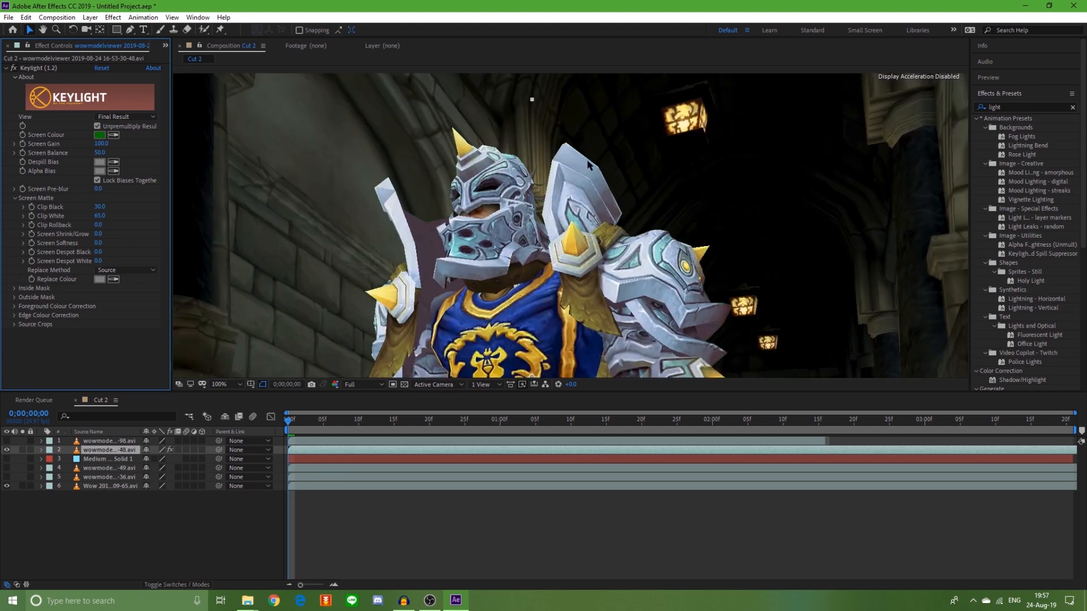
pyautogui.scroll(4, 588, 164)
pyautogui.scroll(-2, 626, 199)
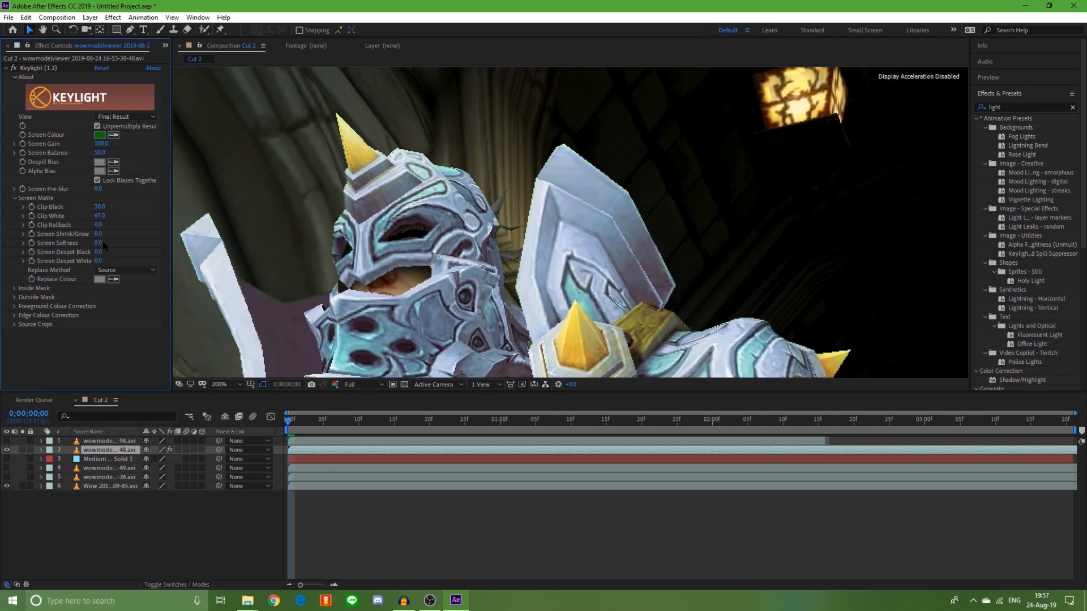
# - Try a Screen Softness of 7, bring it back down, and set it to 1
pyautogui.moveTo(104, 244); pyautogui.dragTo(158, 240)
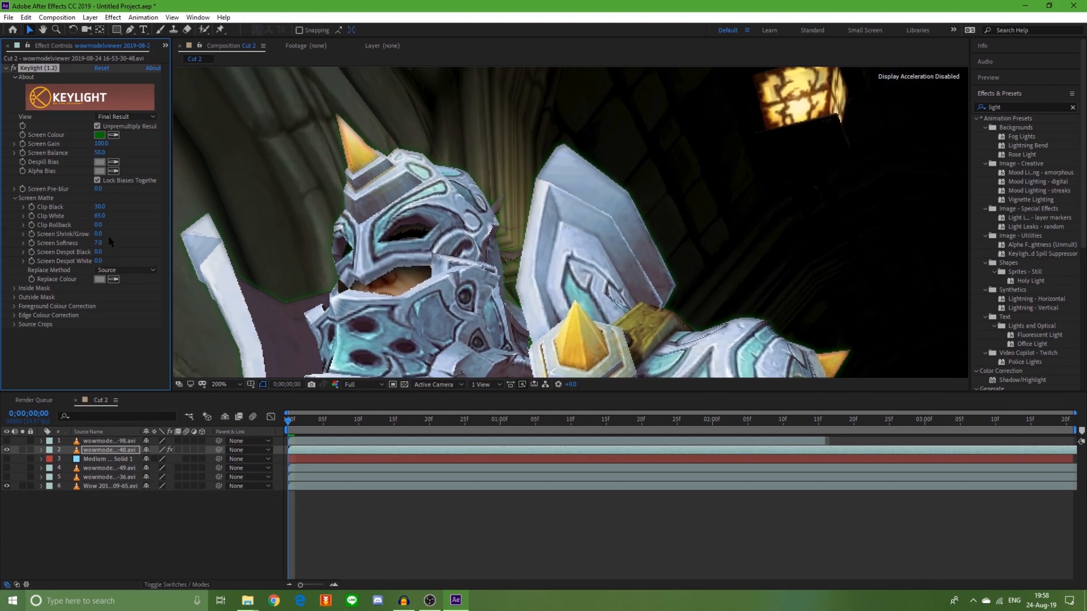
pyautogui.moveTo(98, 243); pyautogui.dragTo(56, 245)
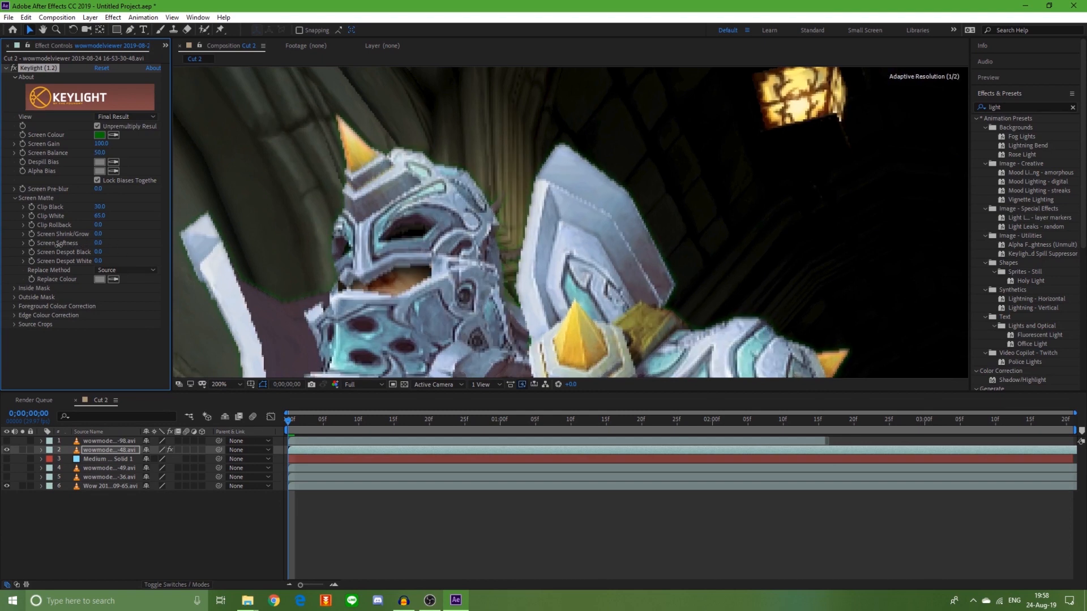
pyautogui.click(99, 243)
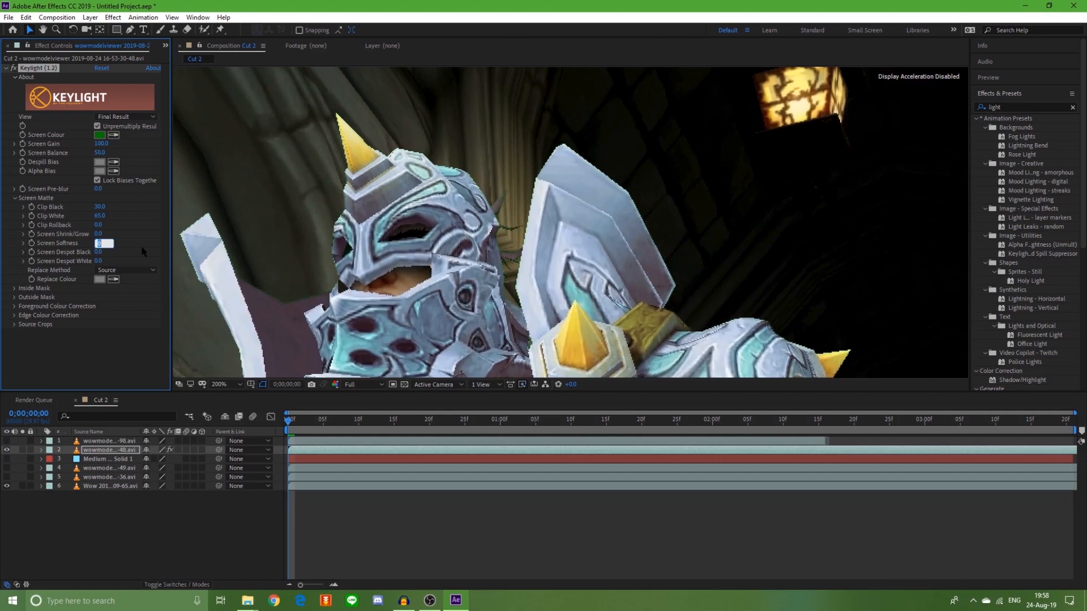
pyautogui.write('1')
pyautogui.press('Return')
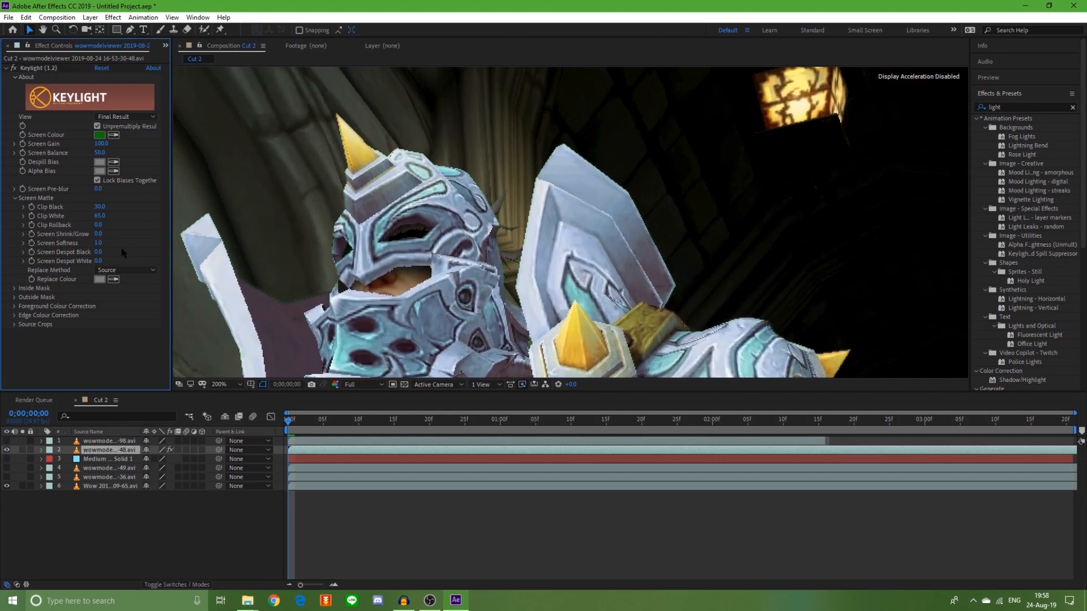
# - Compare Screen Softness values of 2 and 0 on the armour edges, and set it to 2
pyautogui.click(97, 243)
pyautogui.write('2')
pyautogui.press('Return')
pyautogui.scroll(-4, 558, 264)
pyautogui.scroll(4, 592, 289)
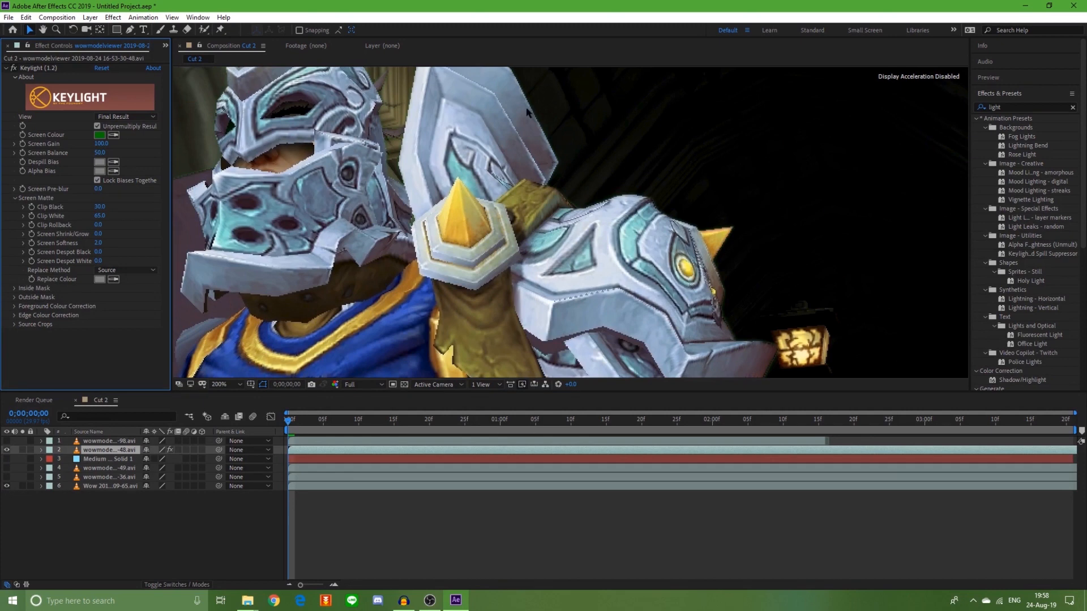
pyautogui.scroll(-2, 601, 206)
pyautogui.click(98, 243)
pyautogui.write('0')
pyautogui.press('Return')
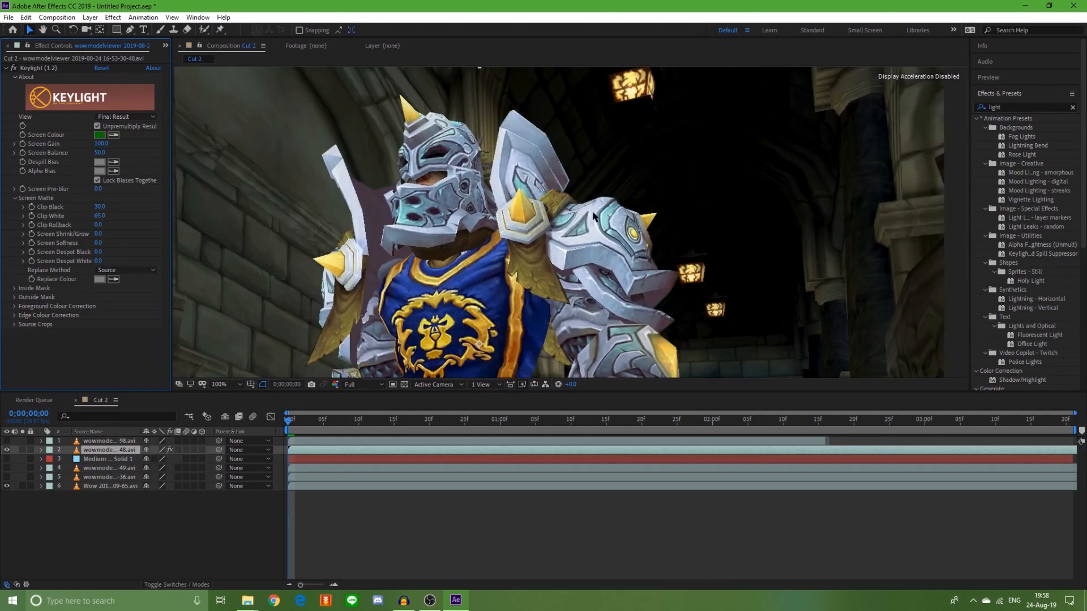
pyautogui.click(98, 243)
pyautogui.write('2')
pyautogui.press('Return')
# - Search the effects for "compou" and apply Compound Blur to the 16-53-30-48 clip
pyautogui.click(1010, 106)
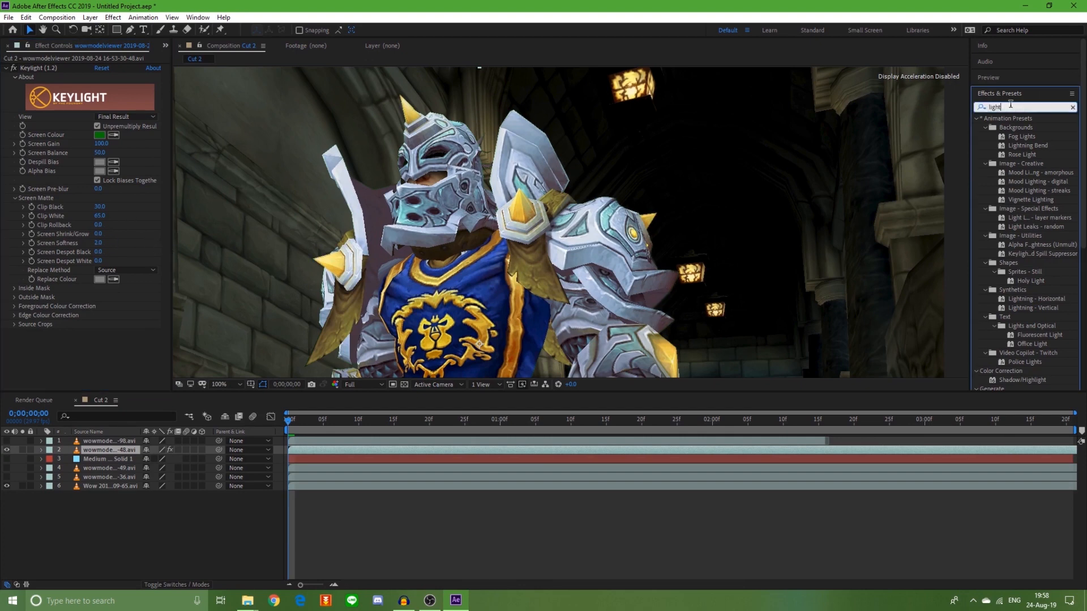
pyautogui.doubleClick(1011, 106)
pyautogui.write('compu')
pyautogui.press('BackSpace')
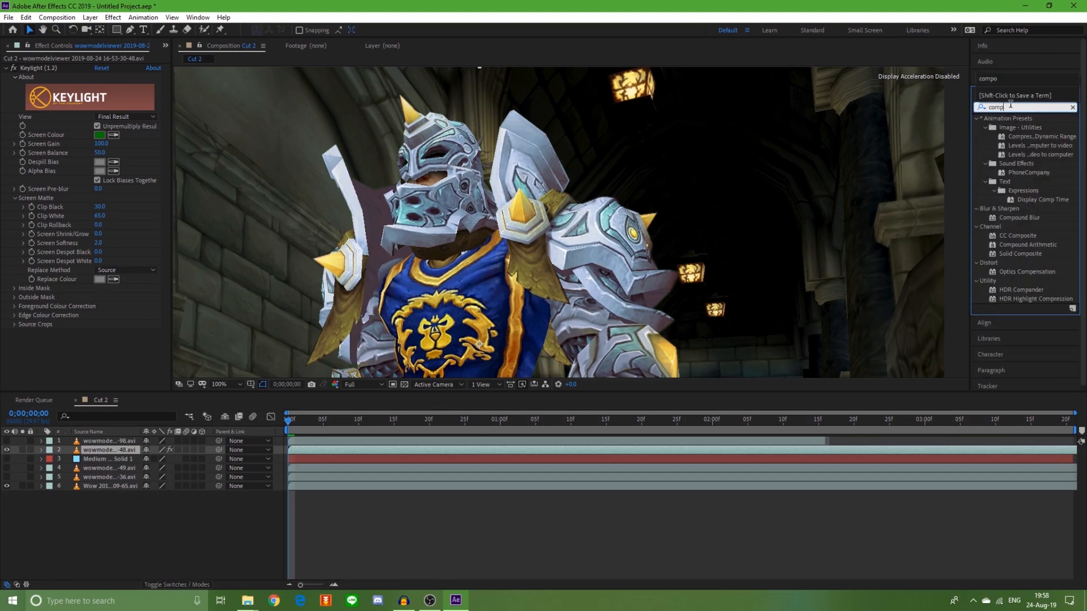
pyautogui.write('ou')
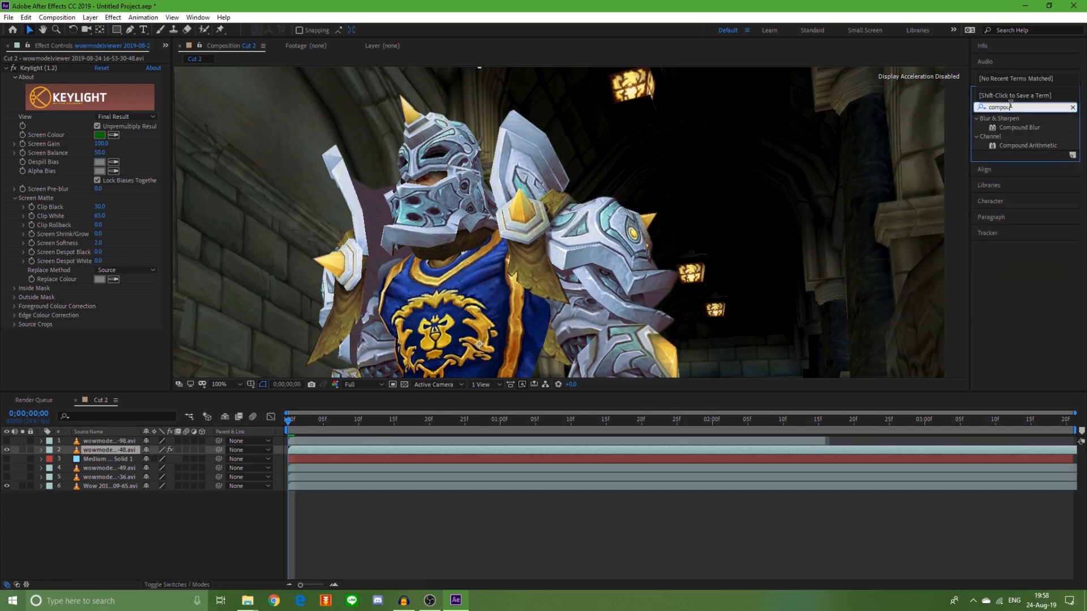
pyautogui.doubleClick(1025, 128)
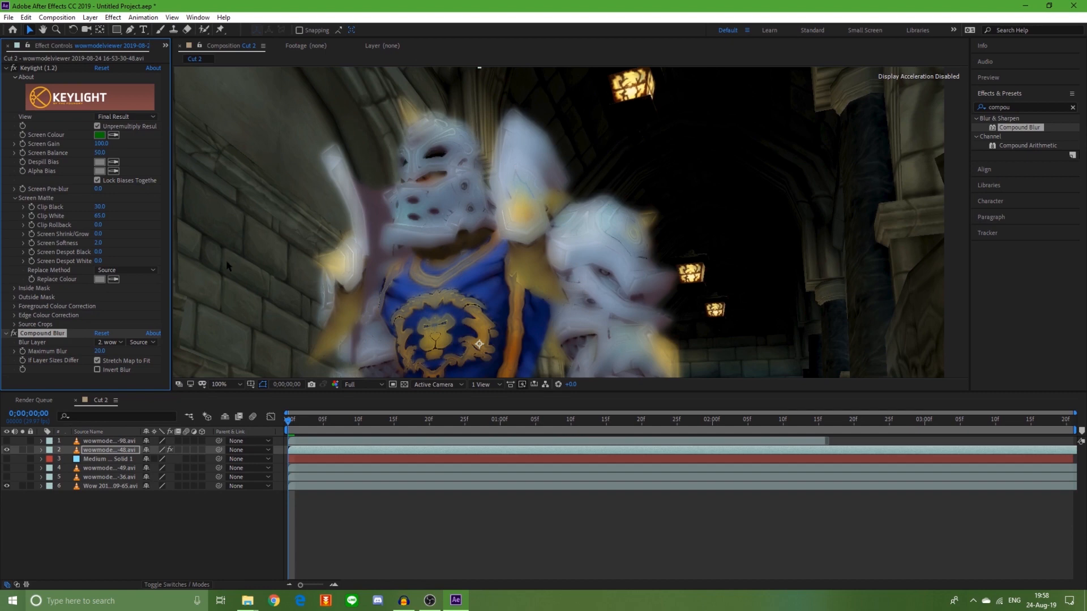
# - Set Compound Blur's Maximum Blur to 0.5 and enable Invert Blur
pyautogui.click(100, 351)
pyautogui.write('200.5')
pyautogui.press('Return')
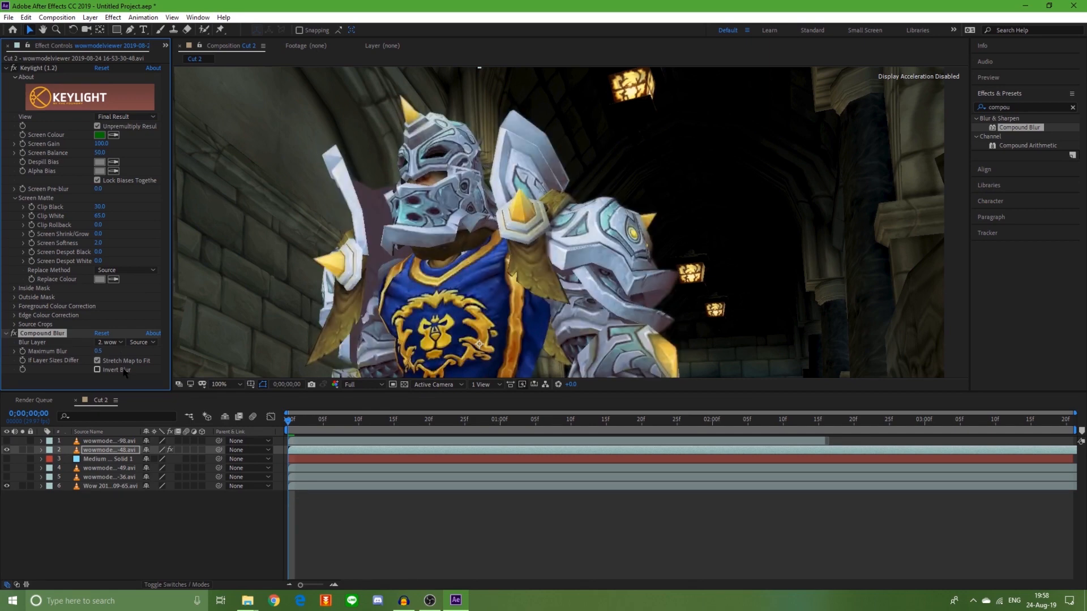
pyautogui.click(100, 370)
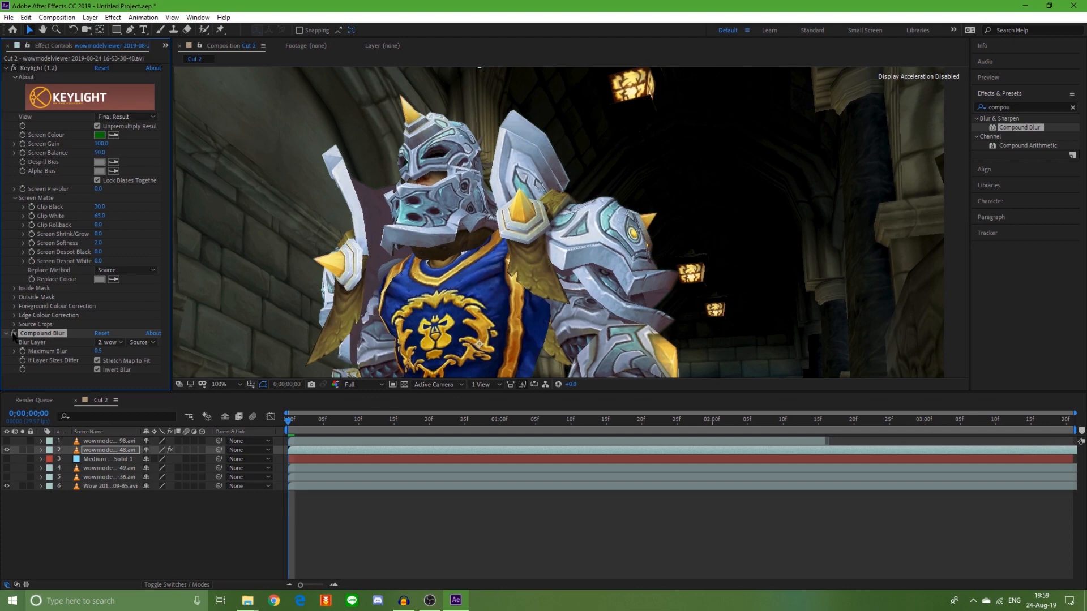
# - Set Compound Blur's Maximum Blur to 1 and examine the softened character against the dungeon
pyautogui.click(99, 352)
pyautogui.write('1')
pyautogui.press('Return')
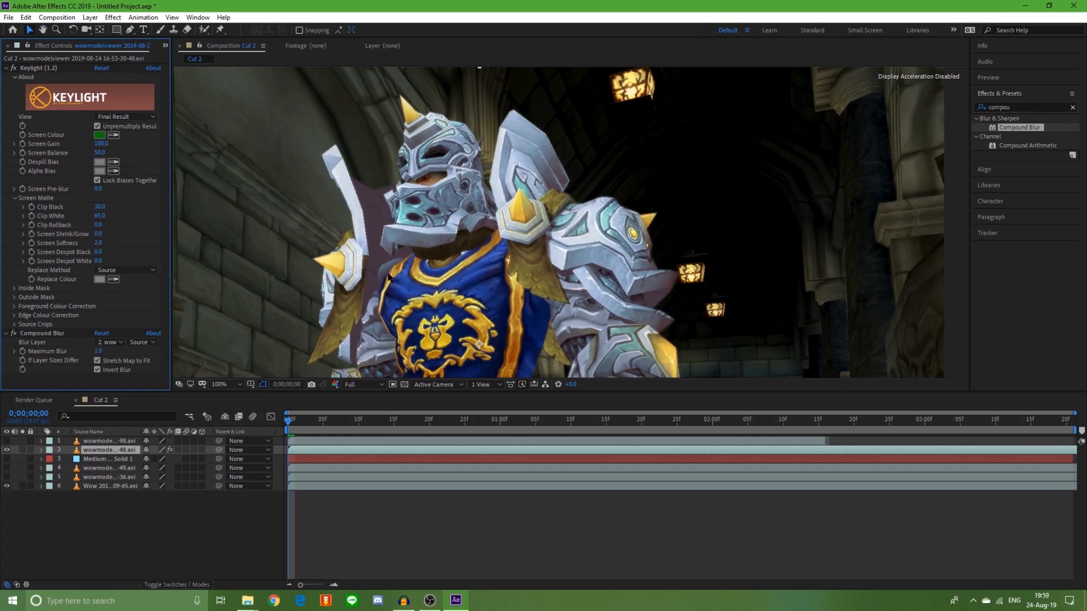
pyautogui.scroll(-2, 431, 287)
pyautogui.scroll(-1, 450, 347)
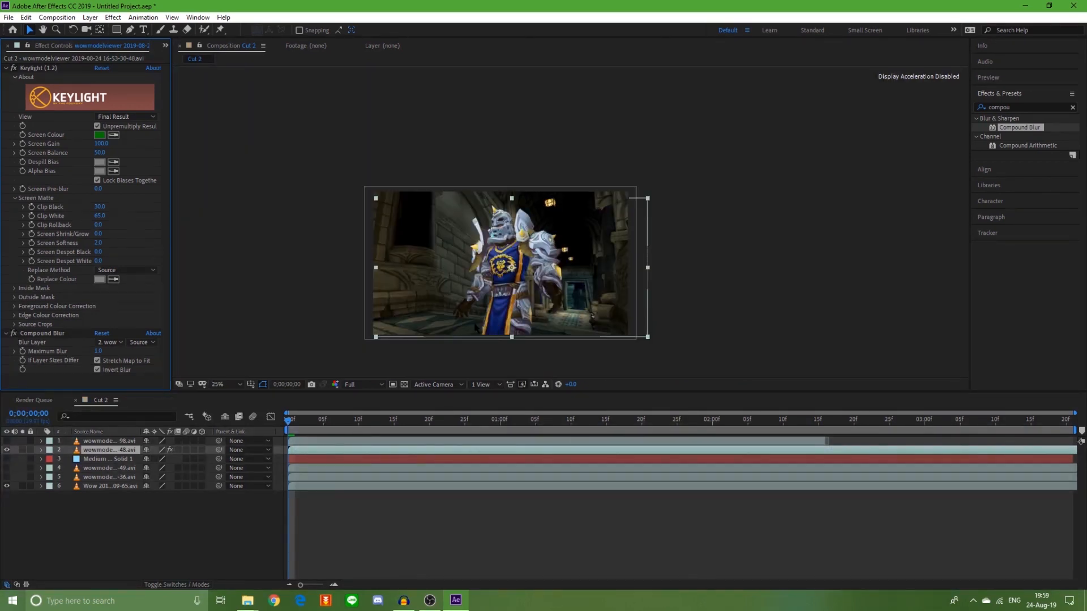
pyautogui.scroll(1, 476, 329)
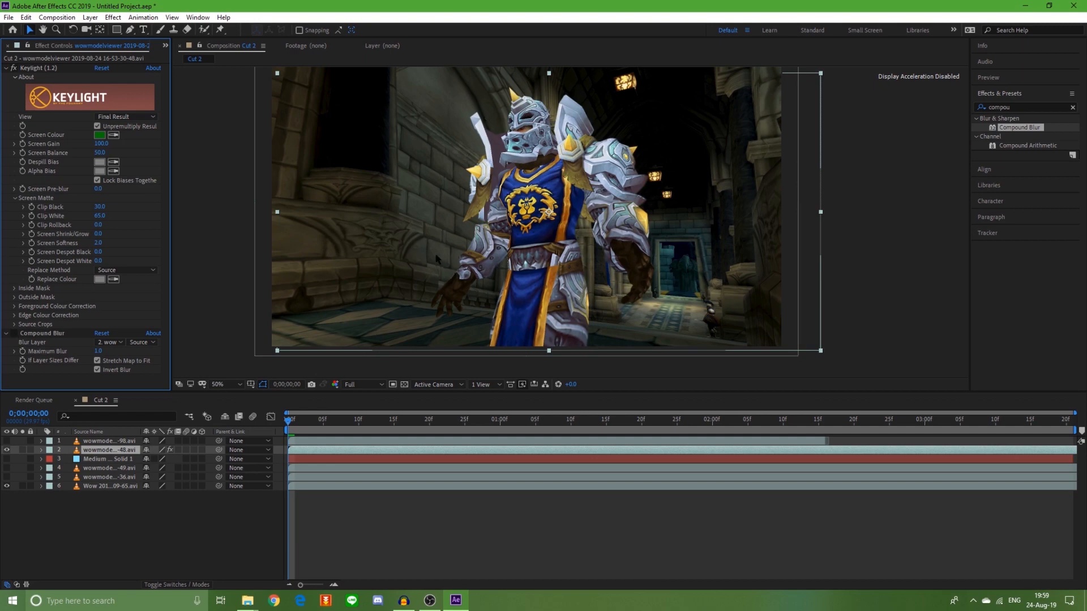
# - Switch Compound Blur back on and collapse the settings of both Compound Blur and Keylight
pyautogui.click(36, 335)
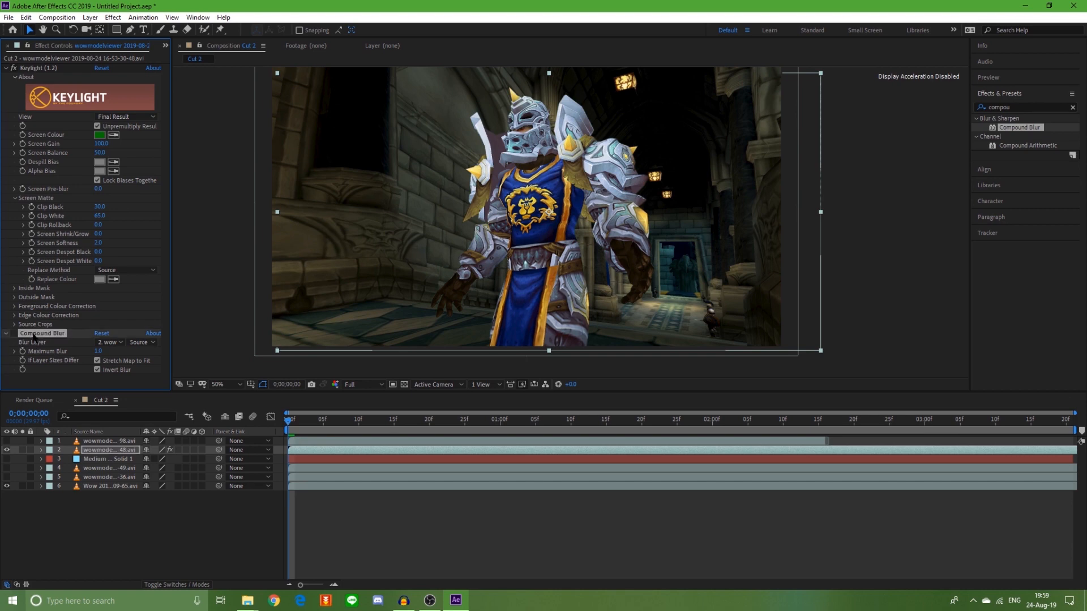
pyautogui.click(12, 334)
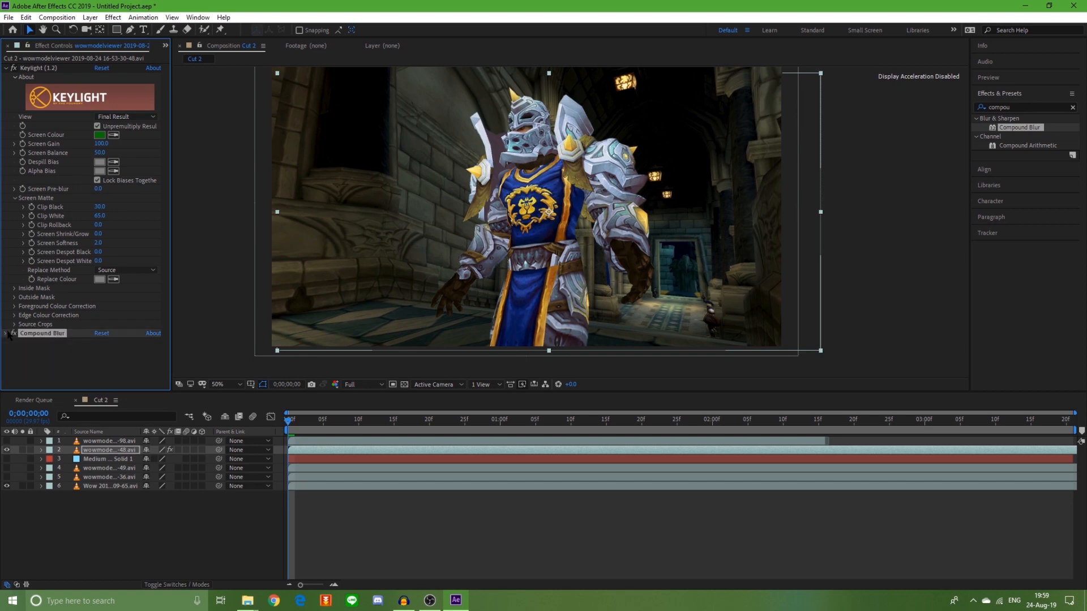
pyautogui.click(6, 68)
# - Search the effects for "cc toner"
pyautogui.click(1014, 118)
pyautogui.click(1024, 107)
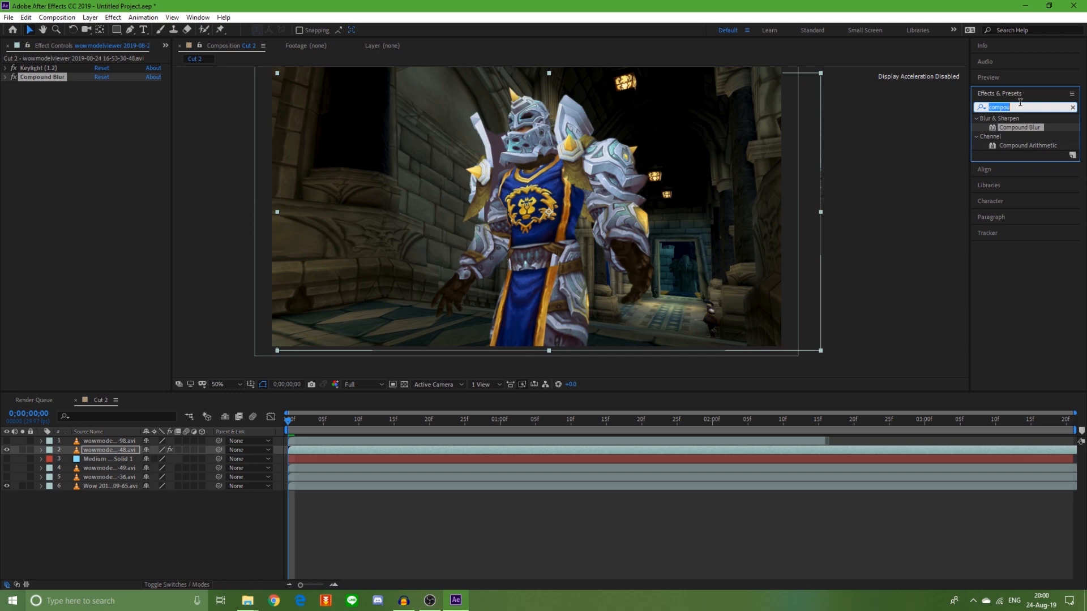
pyautogui.write('cc toner')
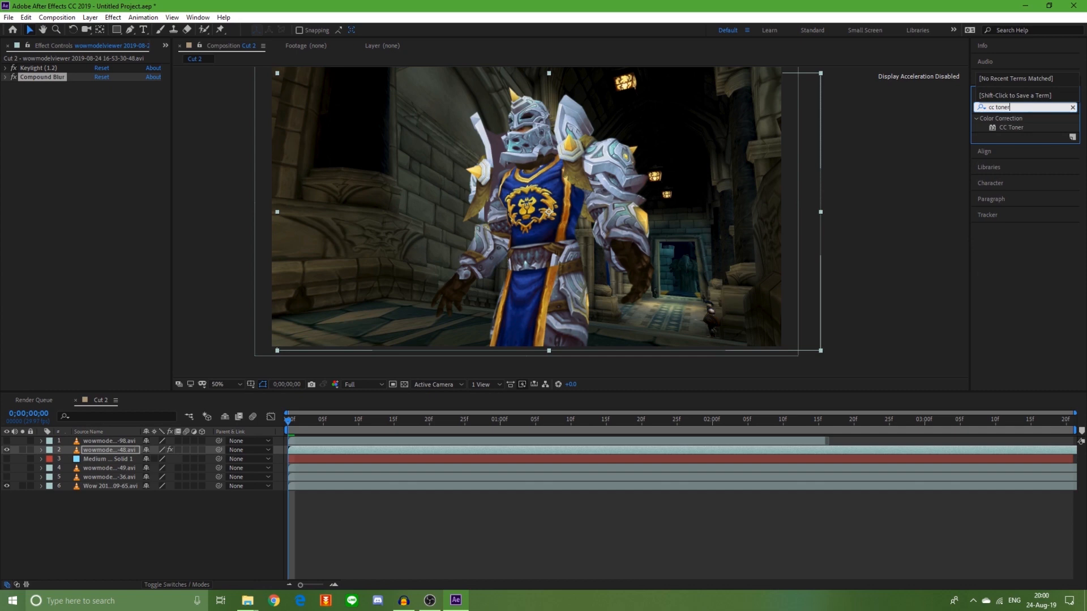
pyautogui.click(1021, 103)
pyautogui.write('pent')
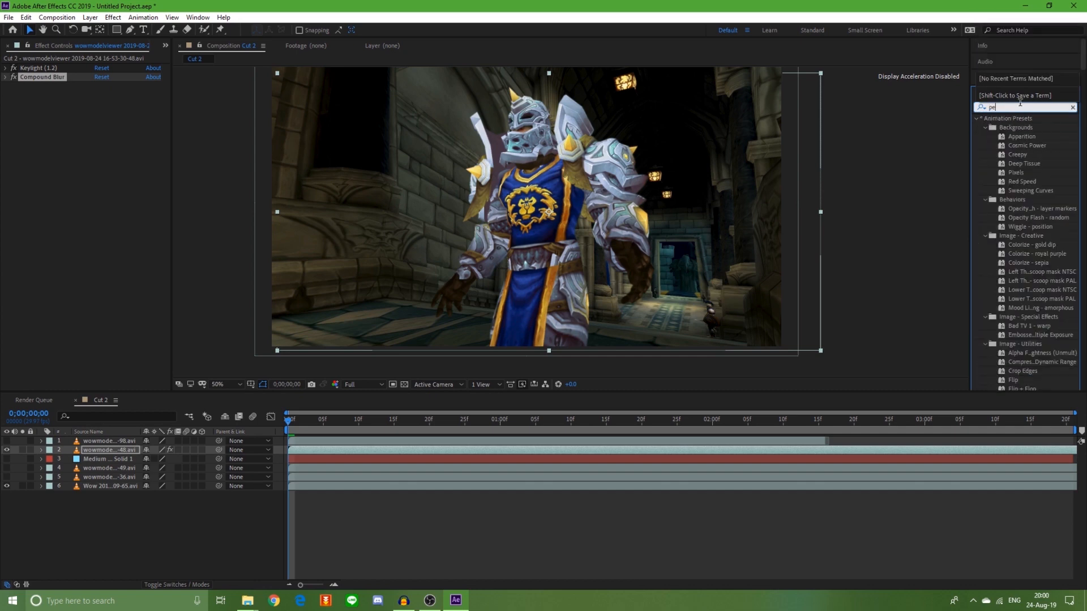
pyautogui.press('BackSpace')
pyautogui.press('BackSpace')
pyautogui.press('BackSpace')
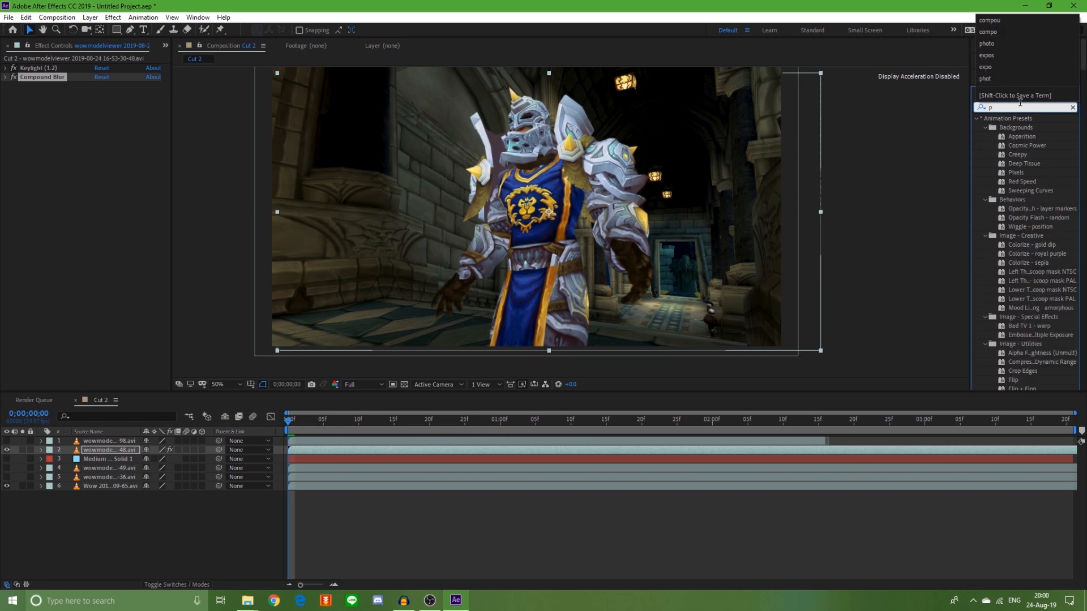
pyautogui.press('BackSpace')
pyautogui.write('p')
pyautogui.press('BackSpace')
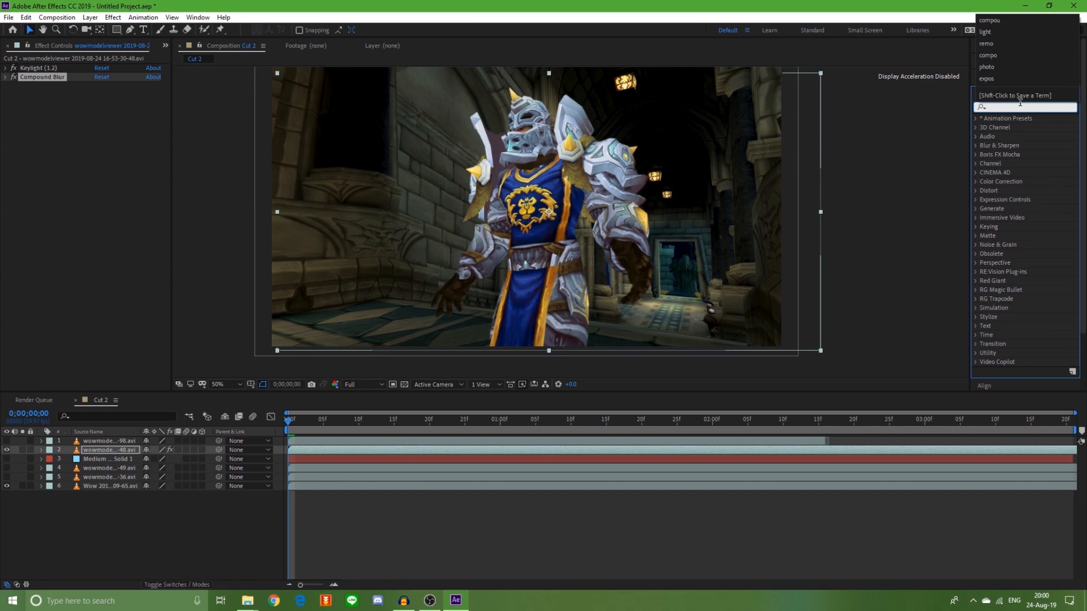
# - Find CC Toner with "cc ton", apply it to the 16-53-30-48 clip, and set Tones to Pentone
pyautogui.write('cc ton')
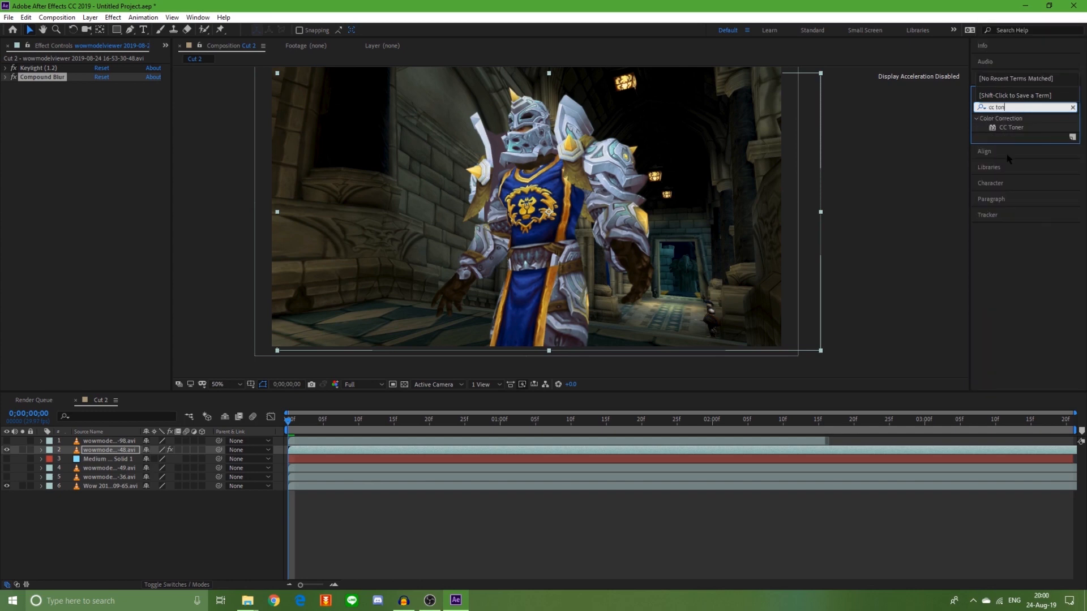
pyautogui.doubleClick(1010, 129)
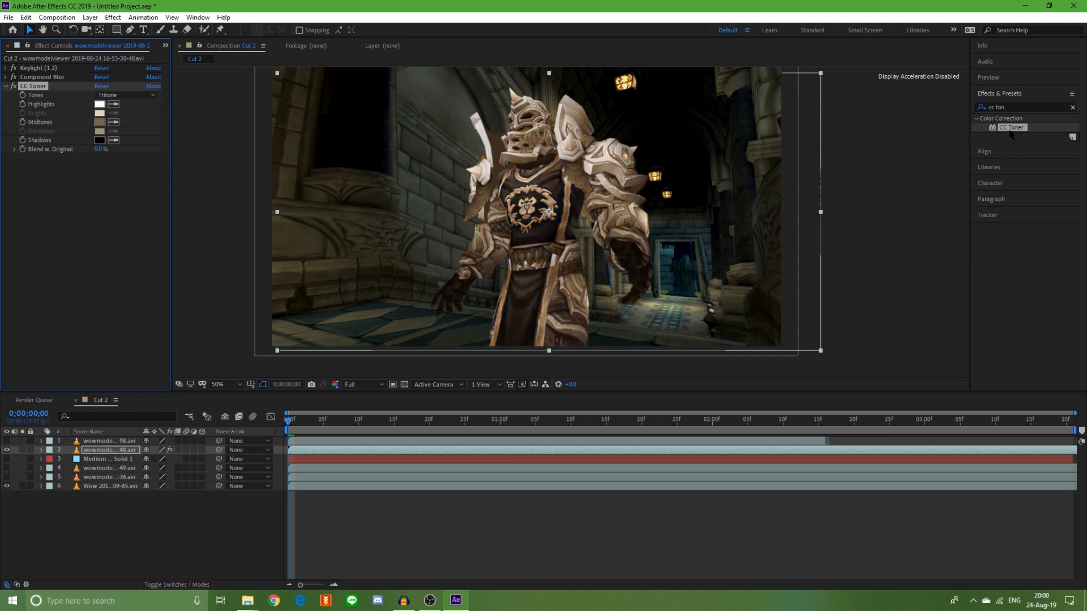
pyautogui.click(140, 95)
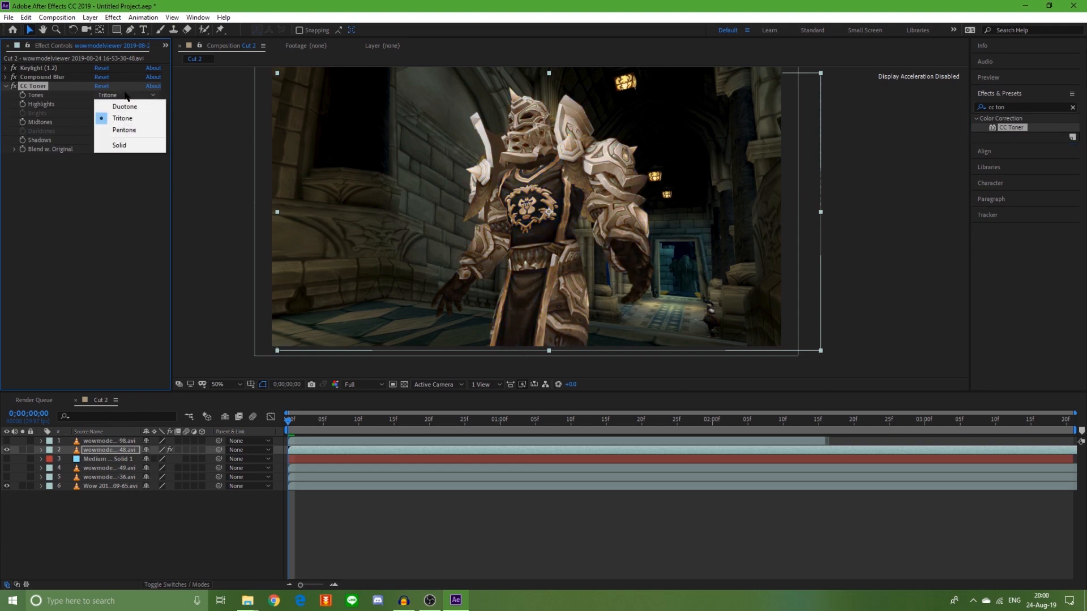
pyautogui.click(125, 130)
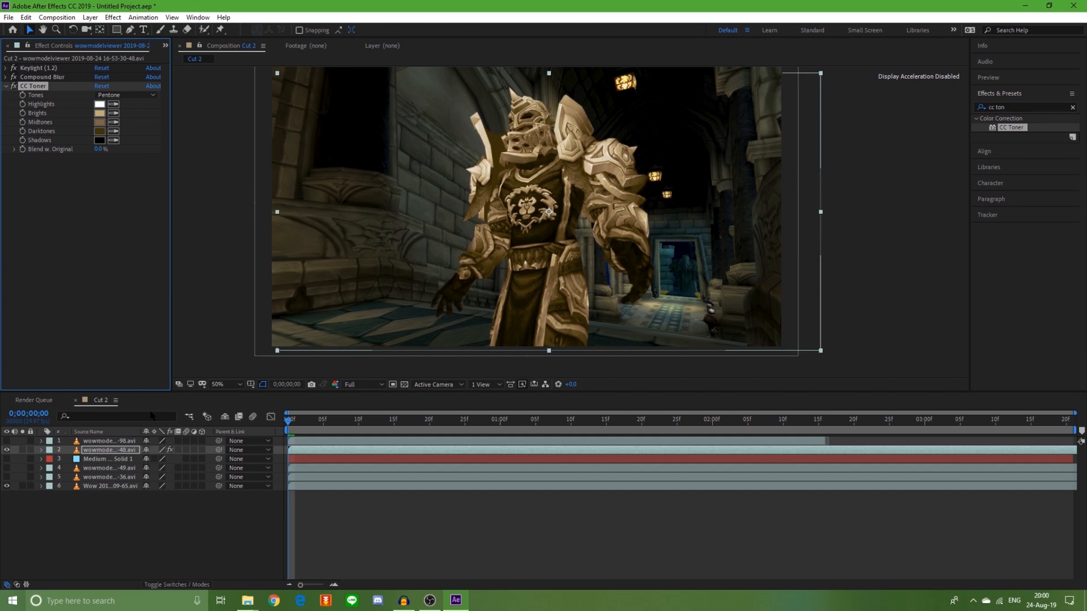
# - Hide the dungeon footage and add the Wow 12-13-25-61 PNG from the project as the bottom layer of Cut 2
pyautogui.click(7, 486)
pyautogui.click(47, 54)
pyautogui.press('F3')
pyautogui.press('F3')
pyautogui.press('F3')
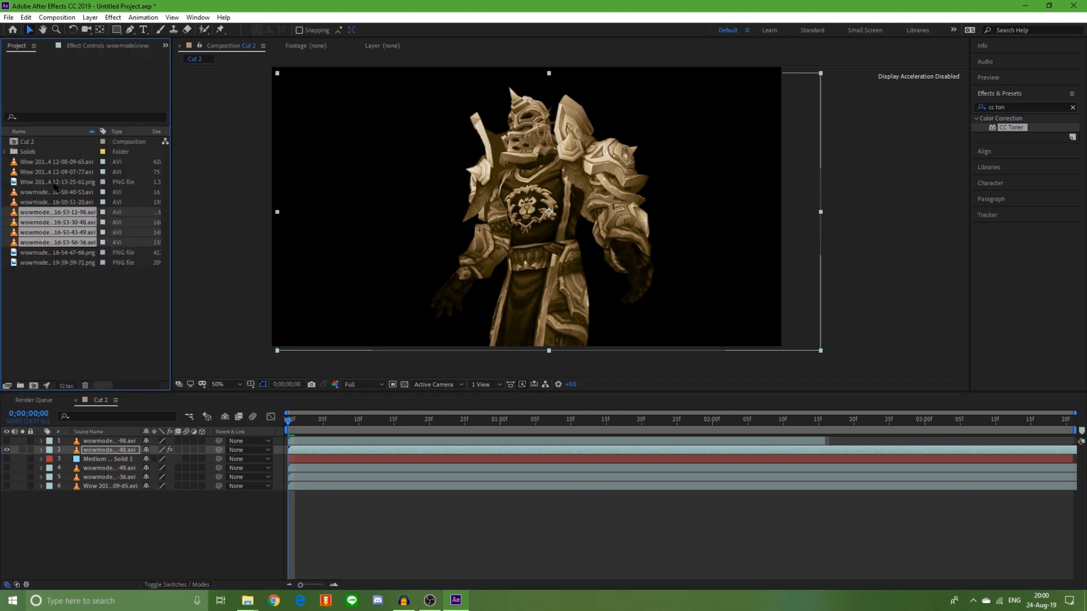
pyautogui.click(33, 182)
pyautogui.moveTo(32, 182); pyautogui.dragTo(113, 512)
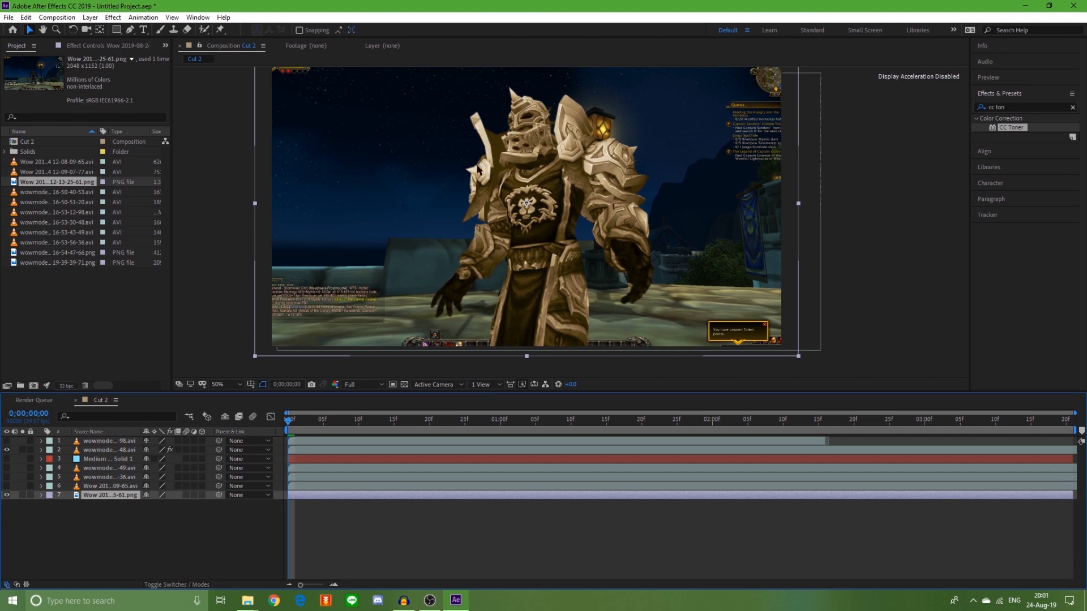
# - Toggle the visibility of the character, night screenshot and dungeon layers to compare the lighting of each
pyautogui.click(7, 450)
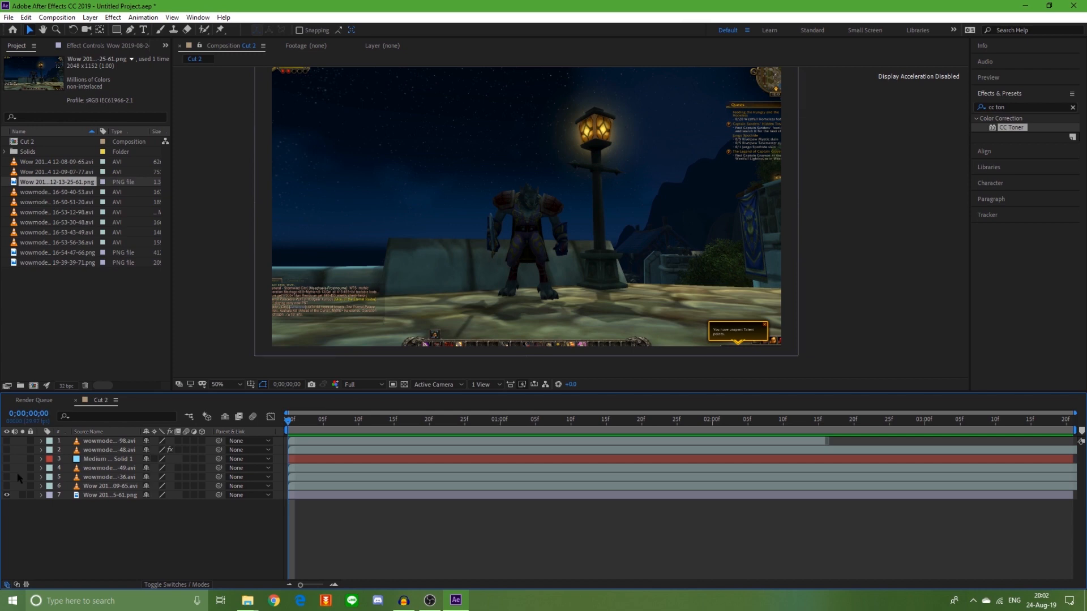
pyautogui.click(7, 450)
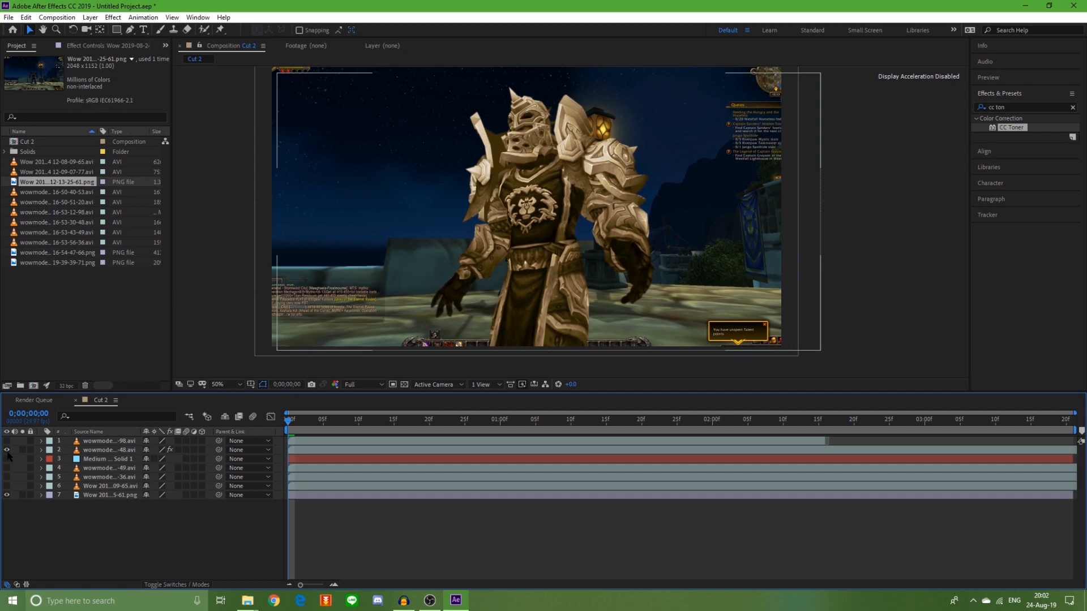
pyautogui.click(7, 450)
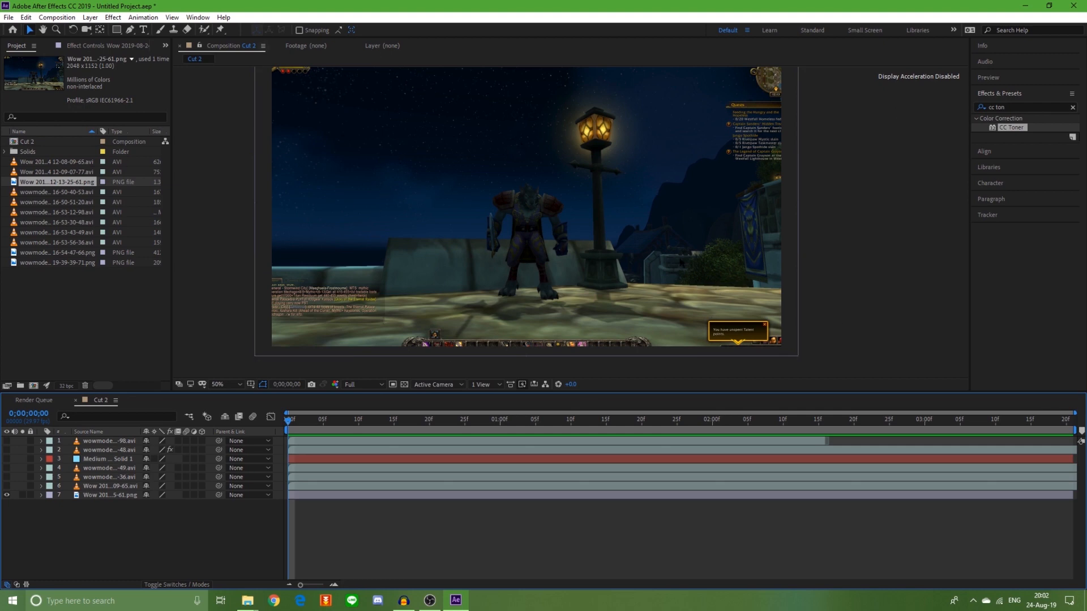
pyautogui.click(7, 496)
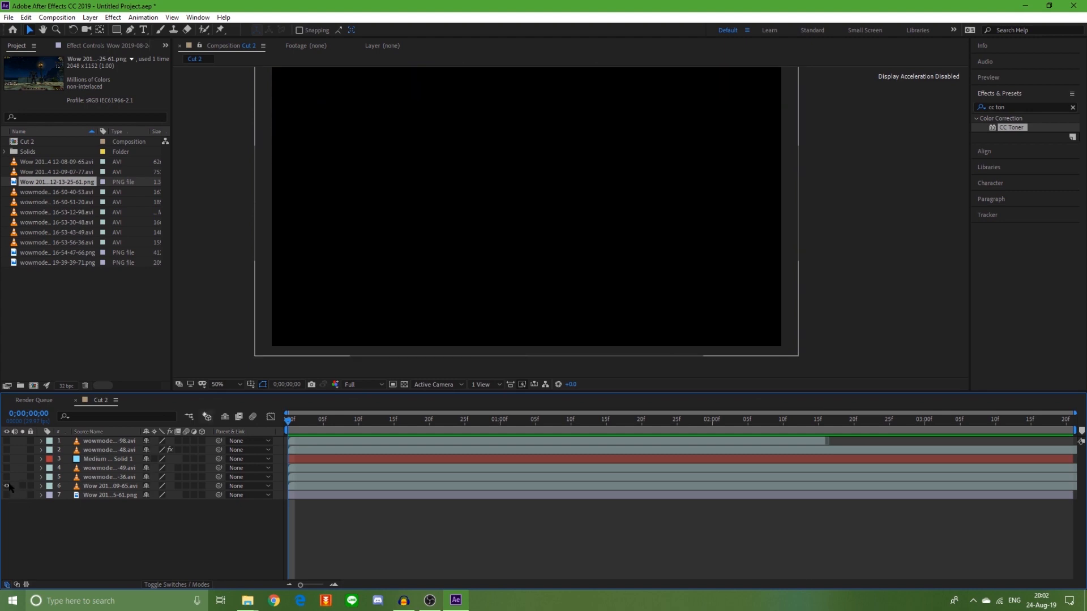
pyautogui.click(7, 485)
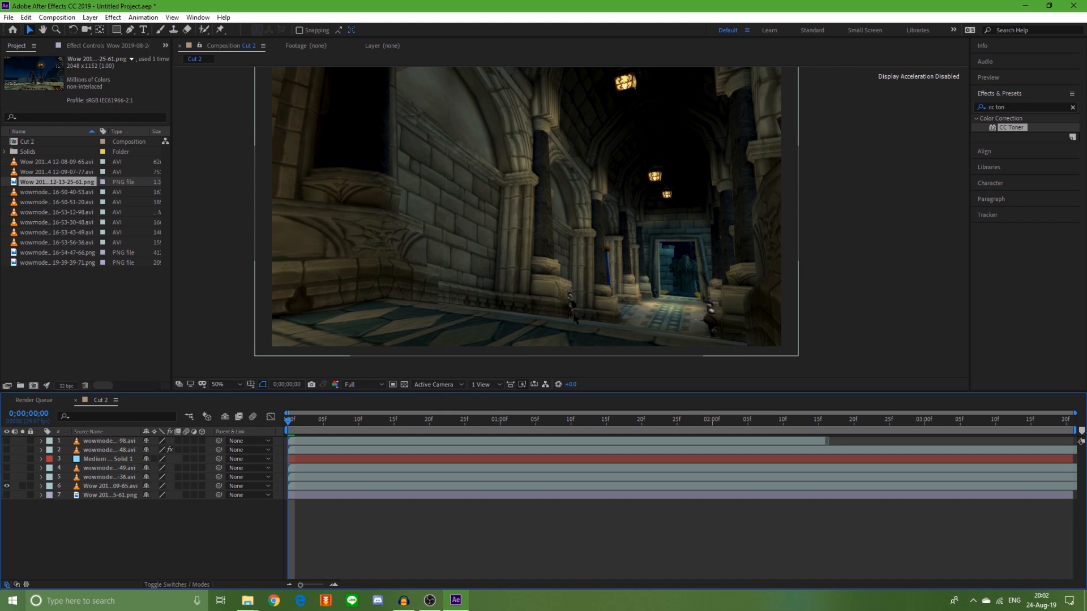
pyautogui.click(7, 486)
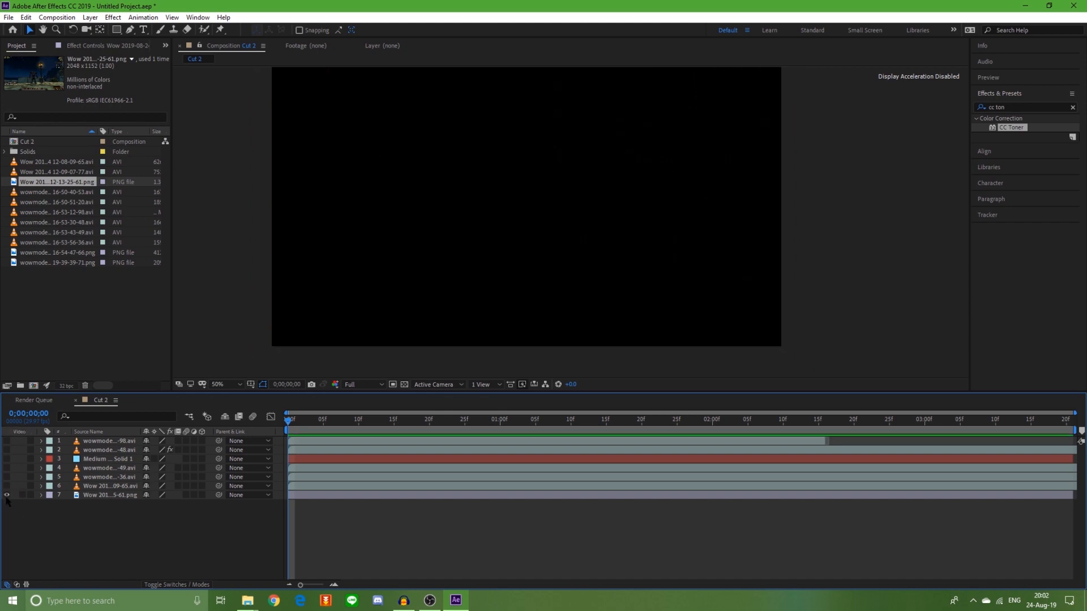
pyautogui.click(7, 495)
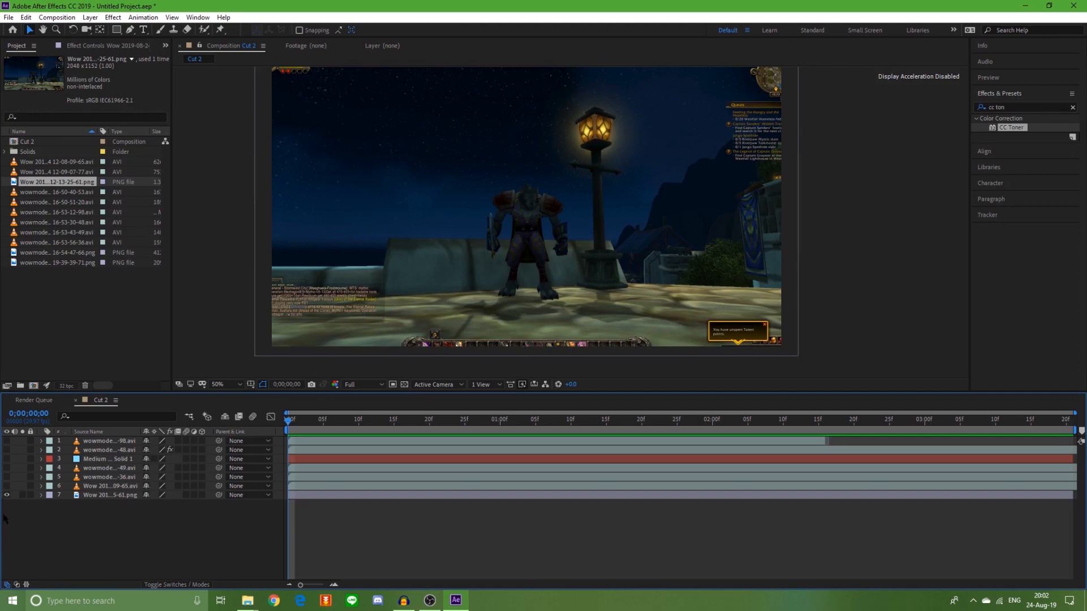
pyautogui.click(7, 495)
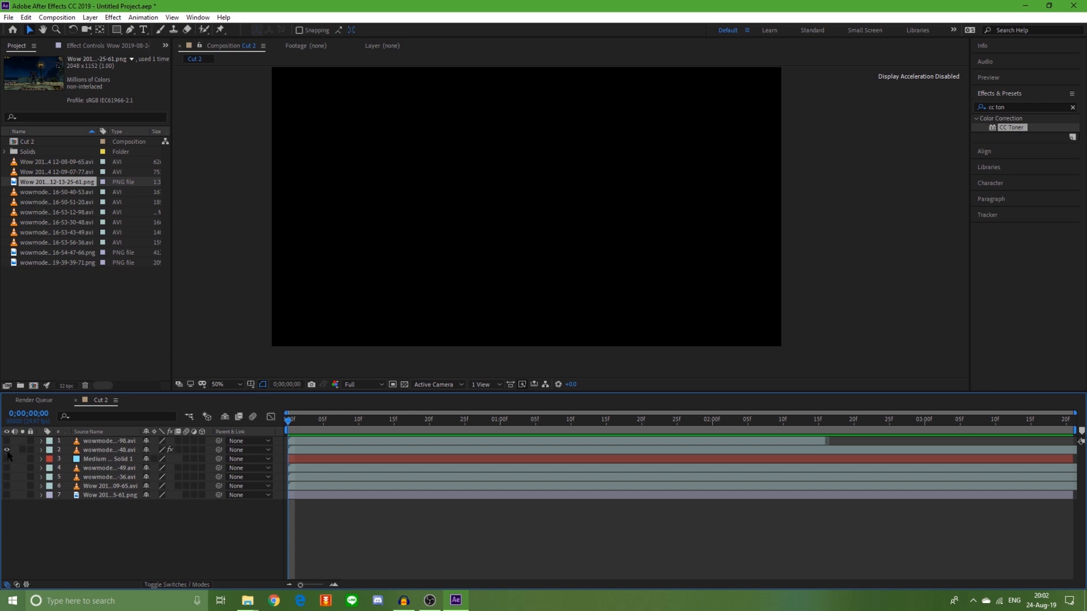
pyautogui.click(7, 450)
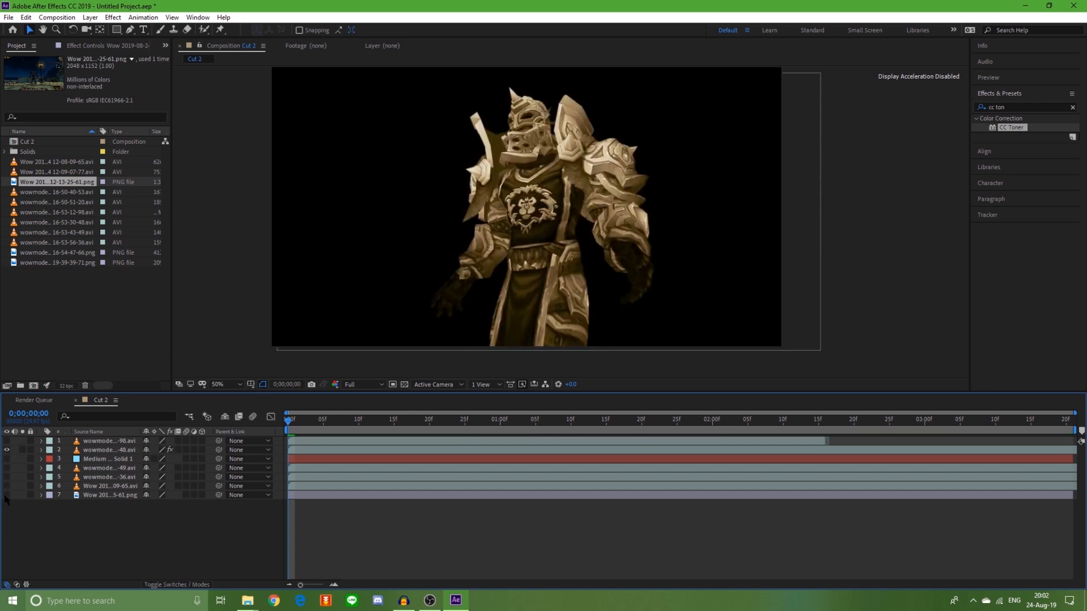
pyautogui.click(7, 496)
# - Reopen the 16-53-30-48 clip's effect settings and sample CC Toner's Darktones from the dark hills in the night background
pyautogui.click(107, 46)
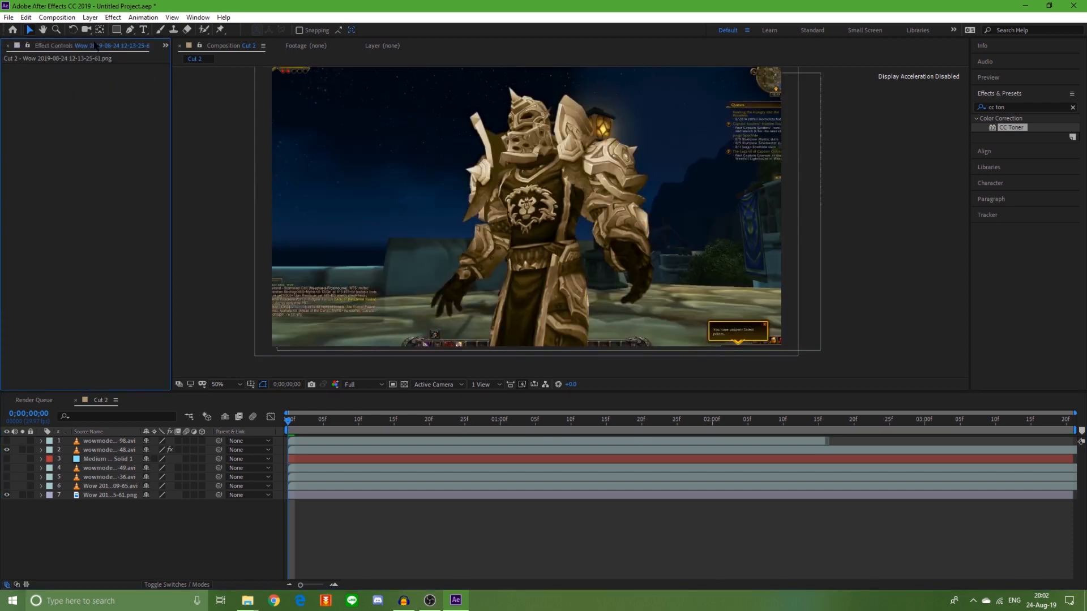
pyautogui.click(101, 452)
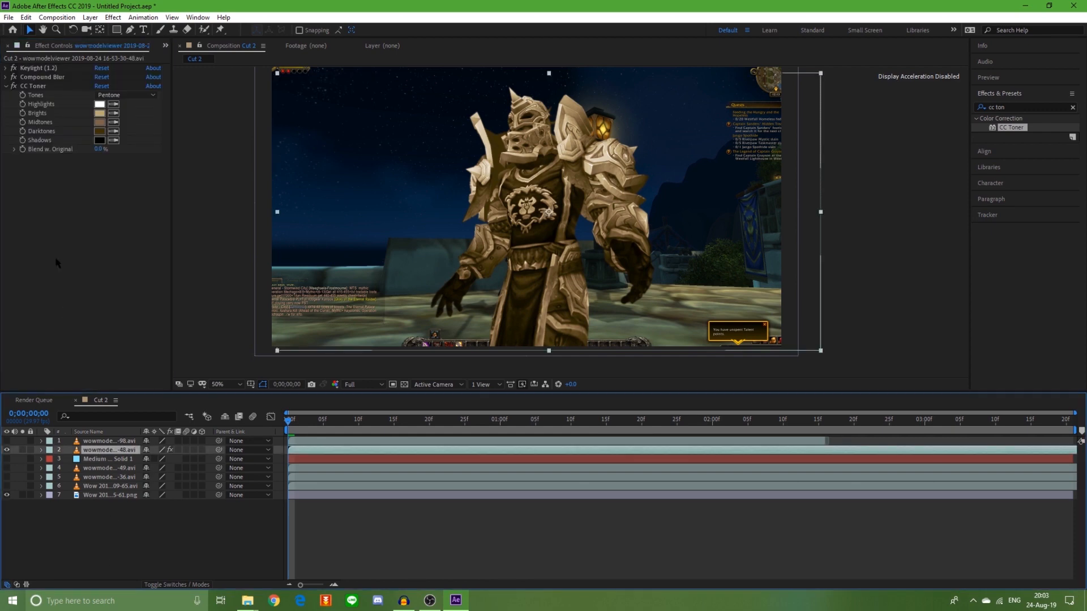
pyautogui.click(113, 130)
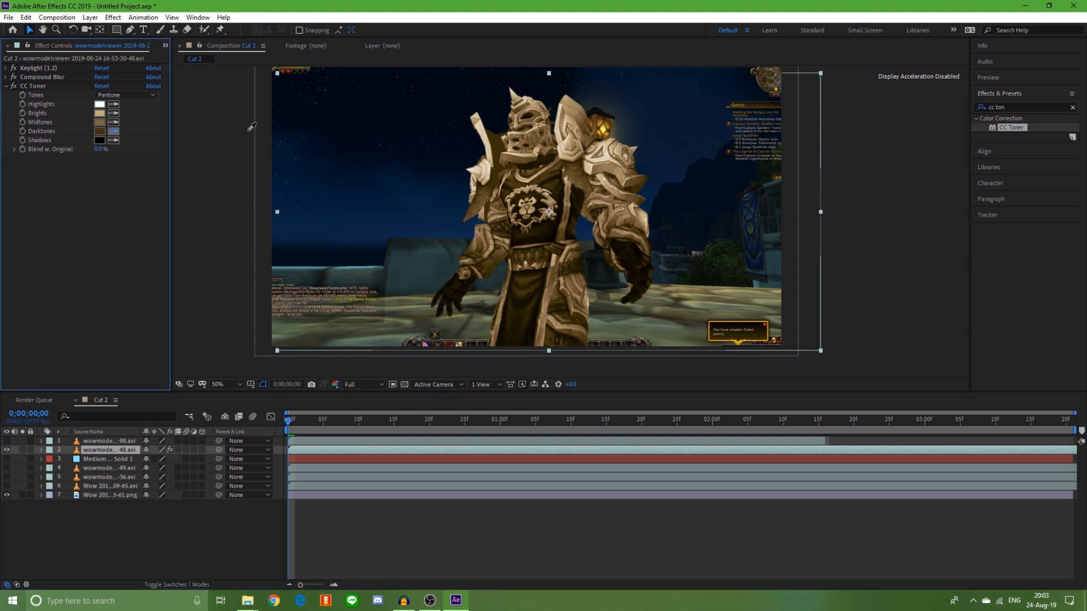
pyautogui.click(671, 193)
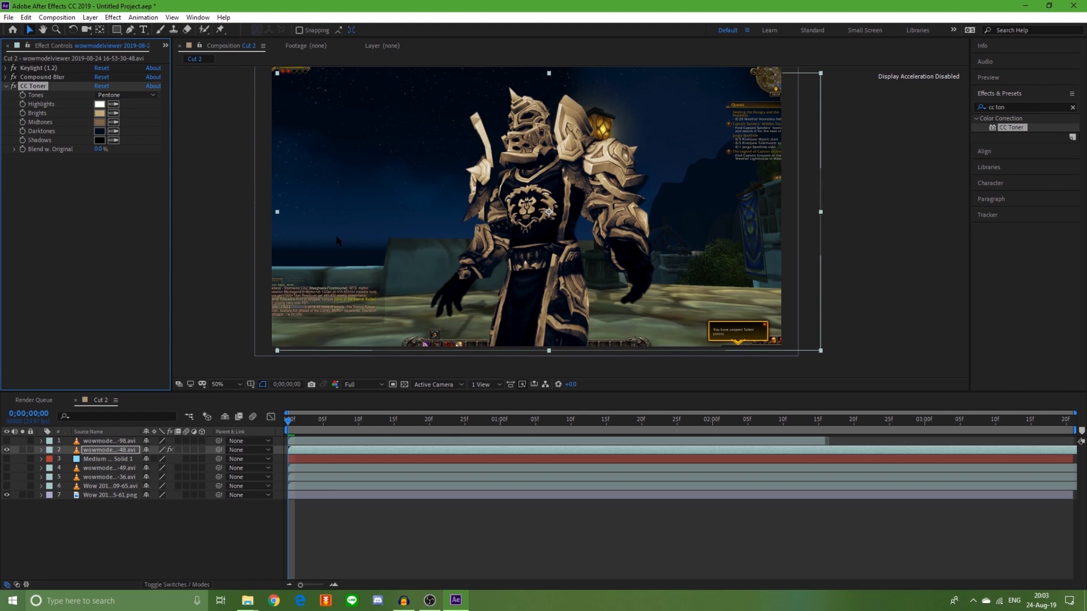
# - Sample CC Toner's Midtones from the blue night sky and its Brights from the area around the lantern
pyautogui.click(113, 122)
pyautogui.click(345, 237)
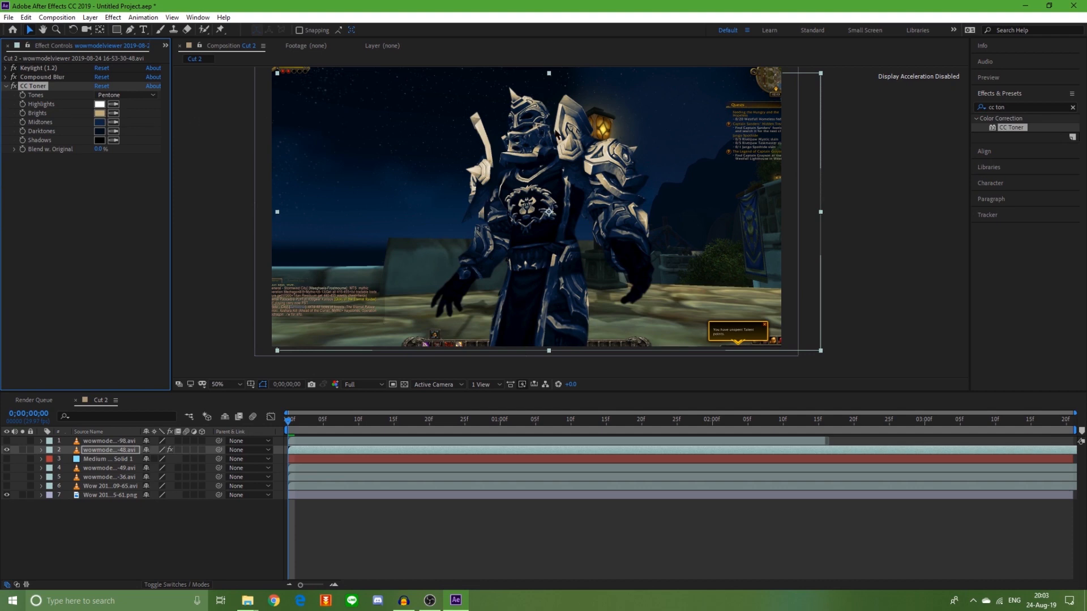
pyautogui.click(113, 113)
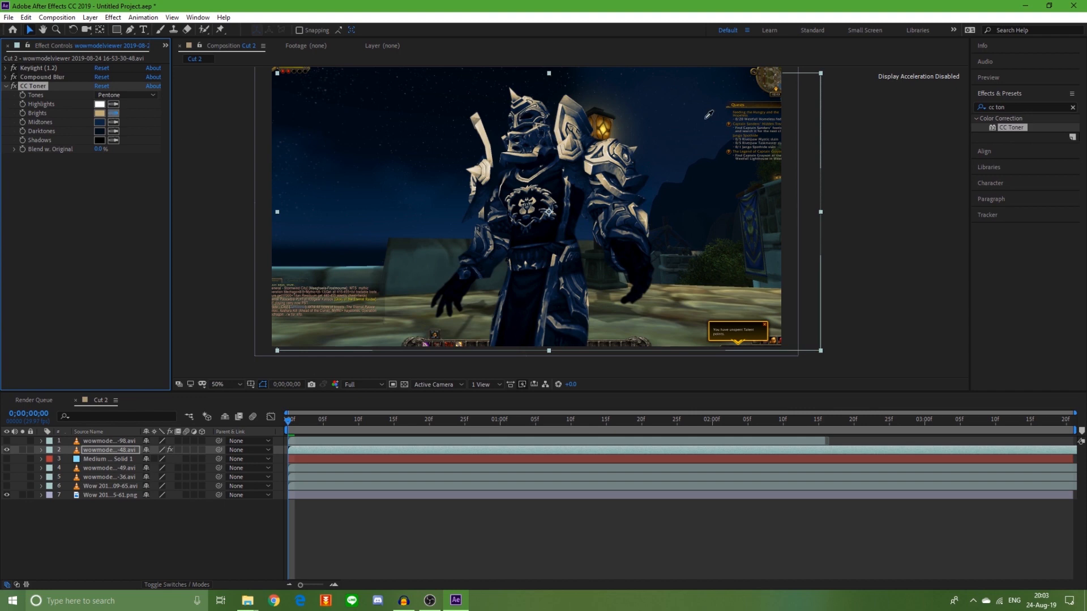
pyautogui.click(613, 132)
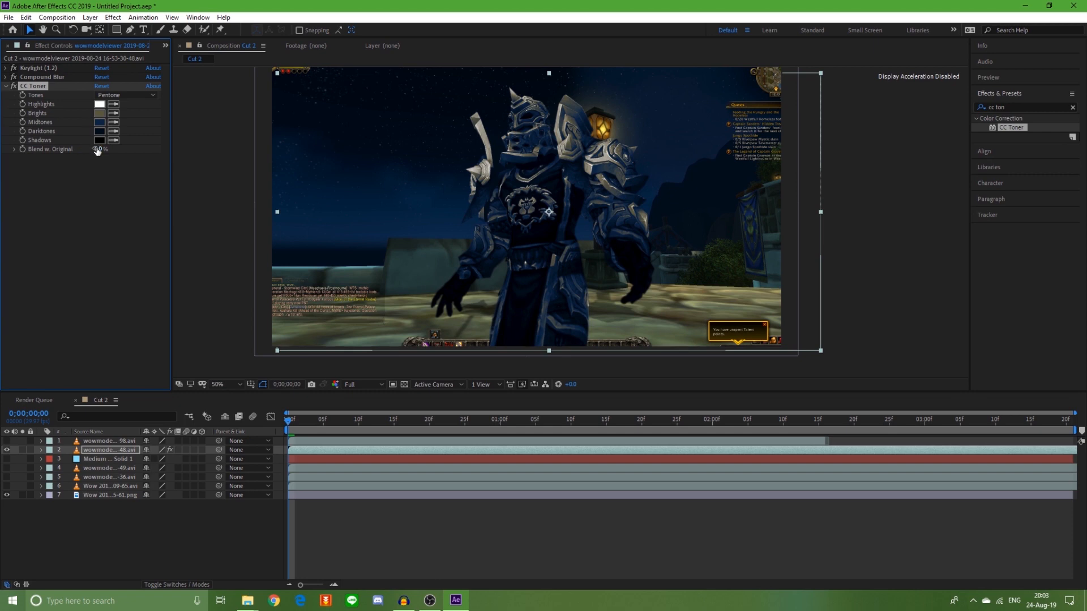
# - Set CC Toner's Blend w. Original to 53% and move the armoured character to the left of the werewolf figure
pyautogui.moveTo(97, 149); pyautogui.dragTo(118, 143)
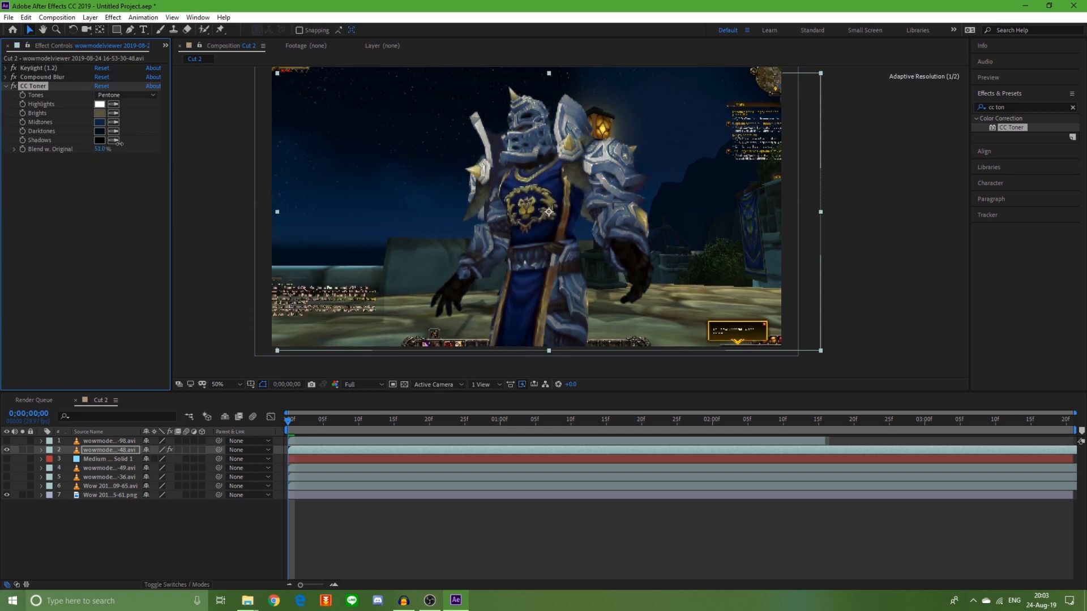
pyautogui.click(421, 255)
pyautogui.moveTo(421, 255); pyautogui.dragTo(358, 258)
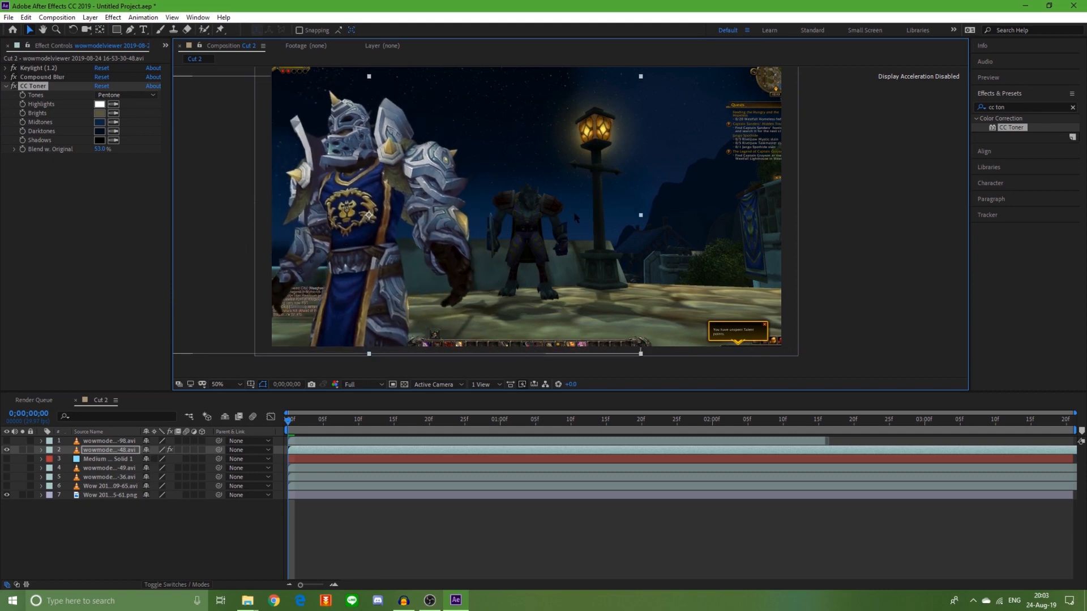
# - Lower CC Toner's Blend w. Original to about 26% to tint the character more strongly
pyautogui.moveTo(106, 150); pyautogui.dragTo(105, 149)
pyautogui.moveTo(101, 150); pyautogui.dragTo(93, 152)
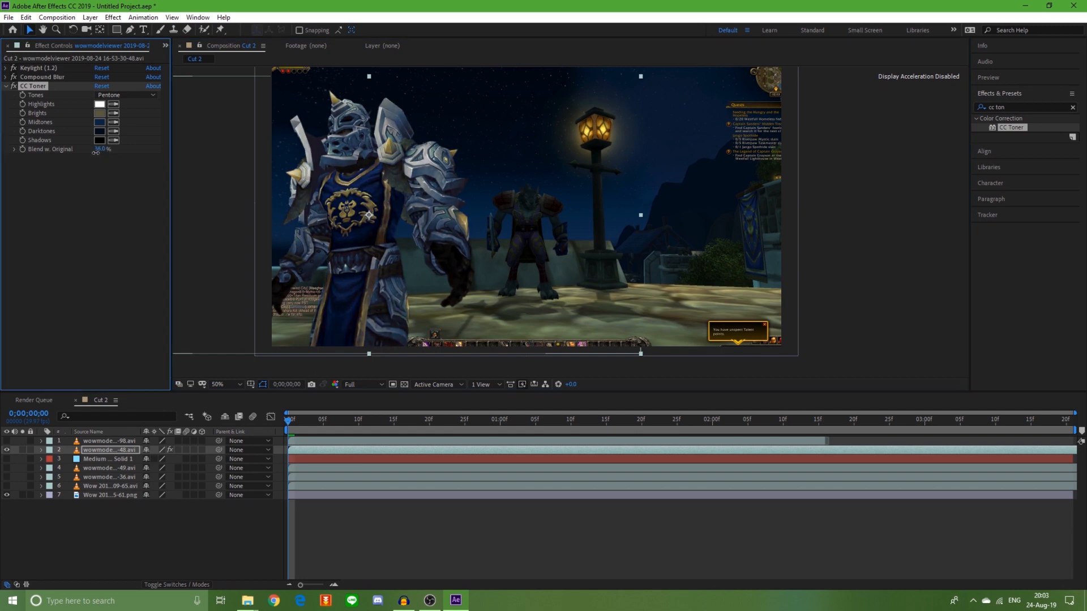
# - Raise CC Toner's Blend w. Original on the armoured character, trying 40% before settling on 50%
pyautogui.click(98, 149)
pyautogui.write('4')
pyautogui.write('0')
pyautogui.press('Return')
pyautogui.click(101, 149)
pyautogui.write('60')
pyautogui.press('Return')
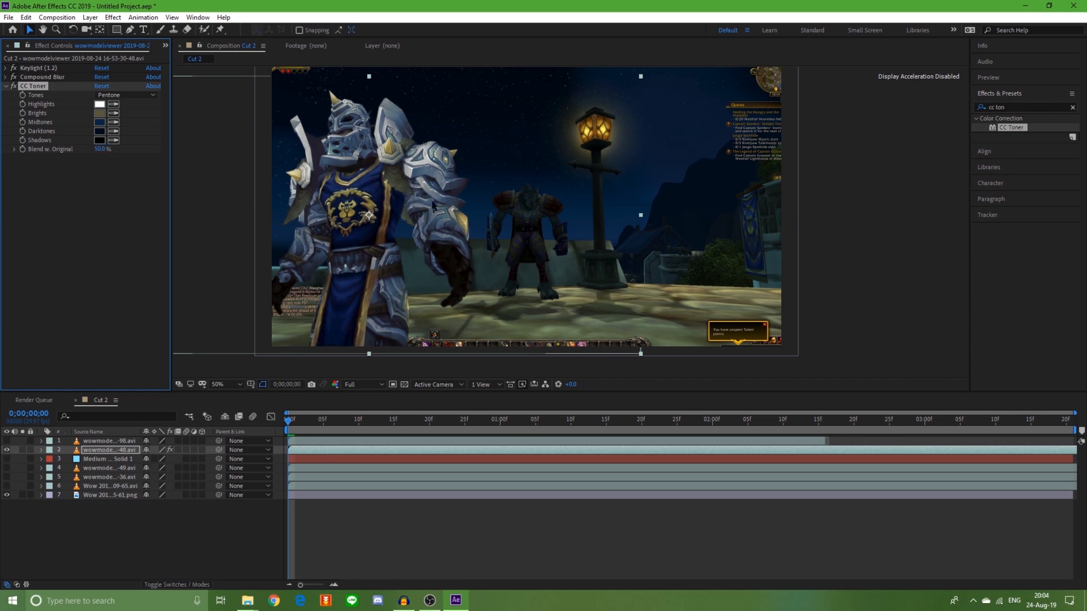
pyautogui.click(7, 86)
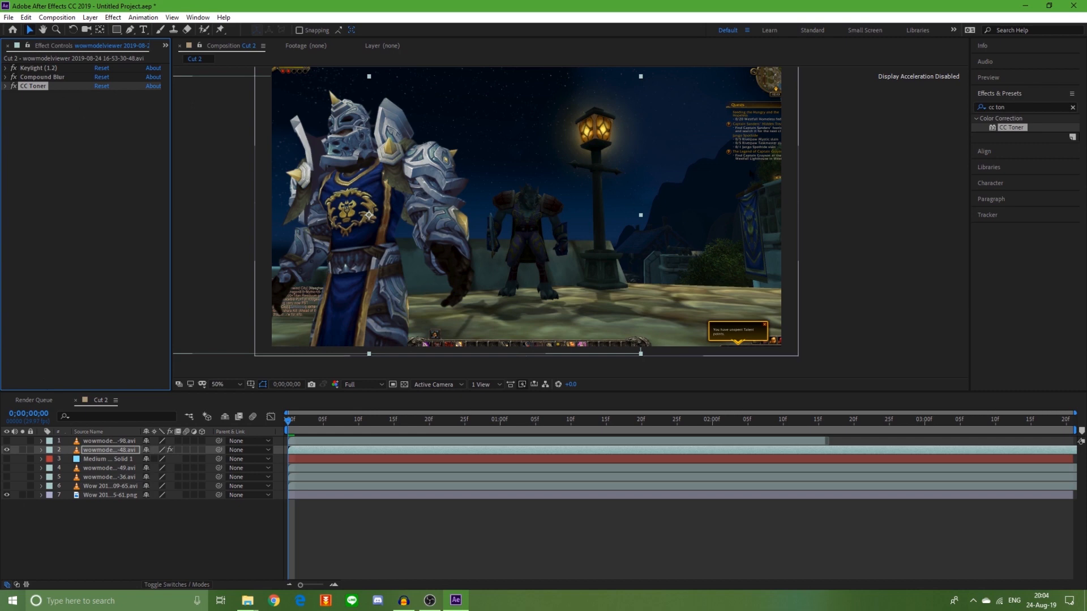
# - Swap the background from the night screenshot to the stone corridor clip, deleting the screenshot layer, and shift the armoured character towards the centre
pyautogui.click(100, 496)
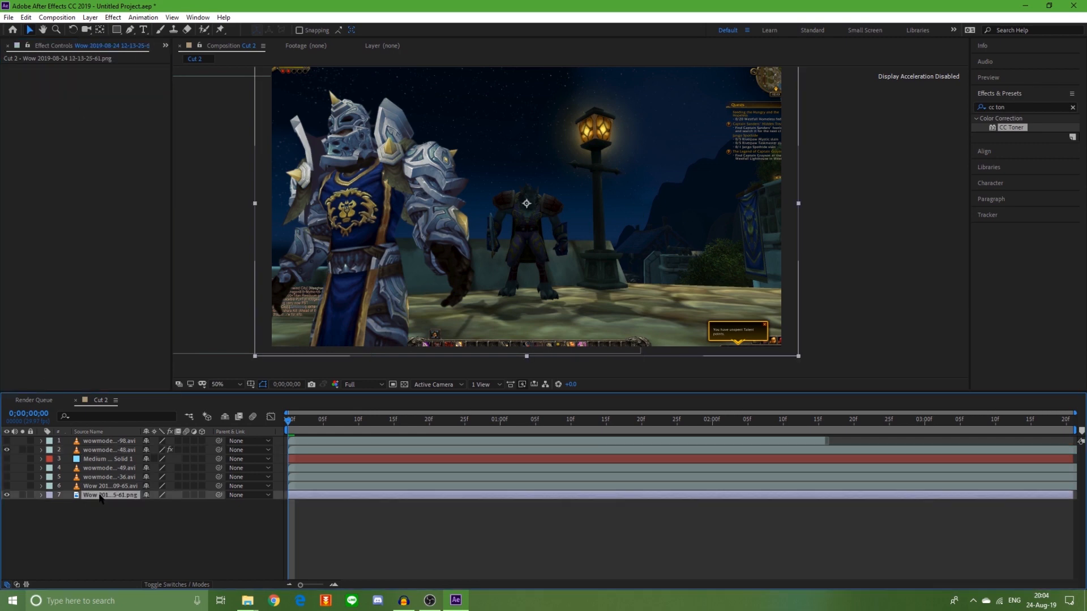
pyautogui.press('Delete')
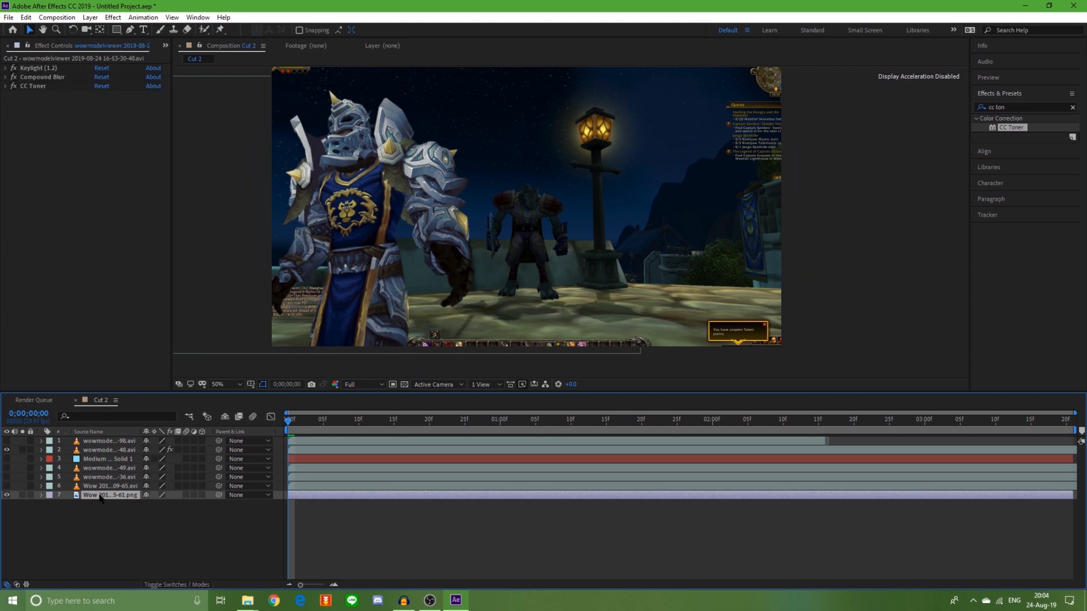
pyautogui.click(7, 486)
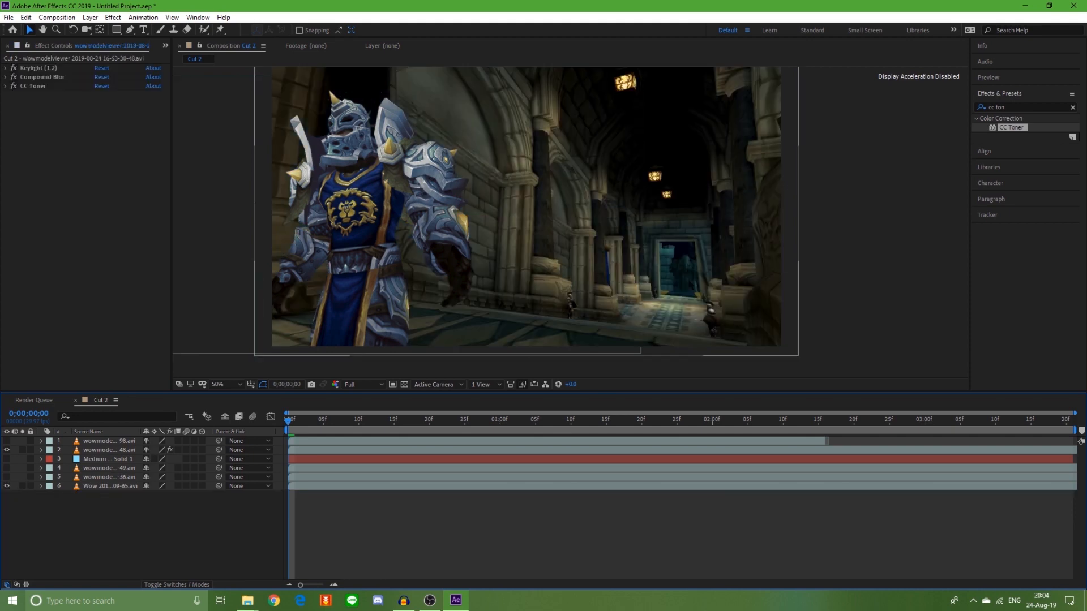
pyautogui.moveTo(378, 257); pyautogui.dragTo(445, 260)
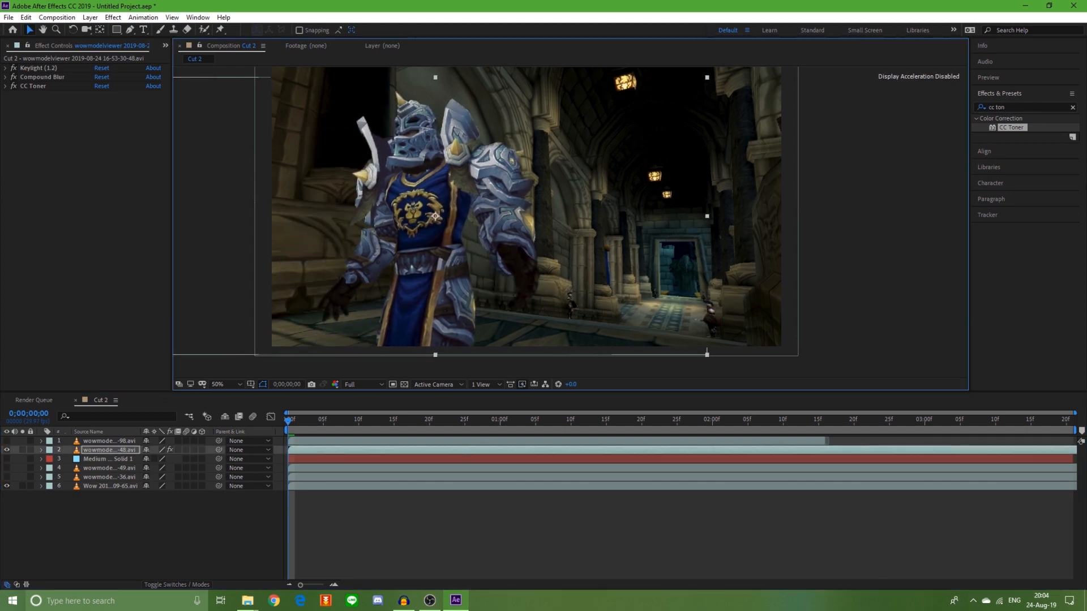
# - Find the Photo Filter effect and apply it to the armoured character's clip
pyautogui.click(1026, 106)
pyautogui.hotkey('ctrl', 'a')
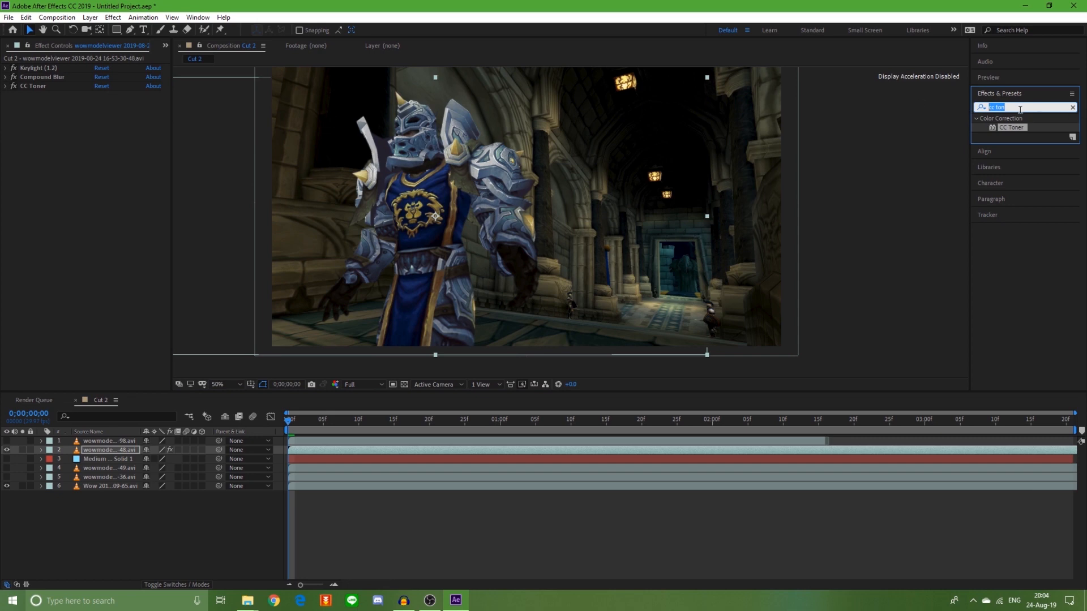
pyautogui.write('photo')
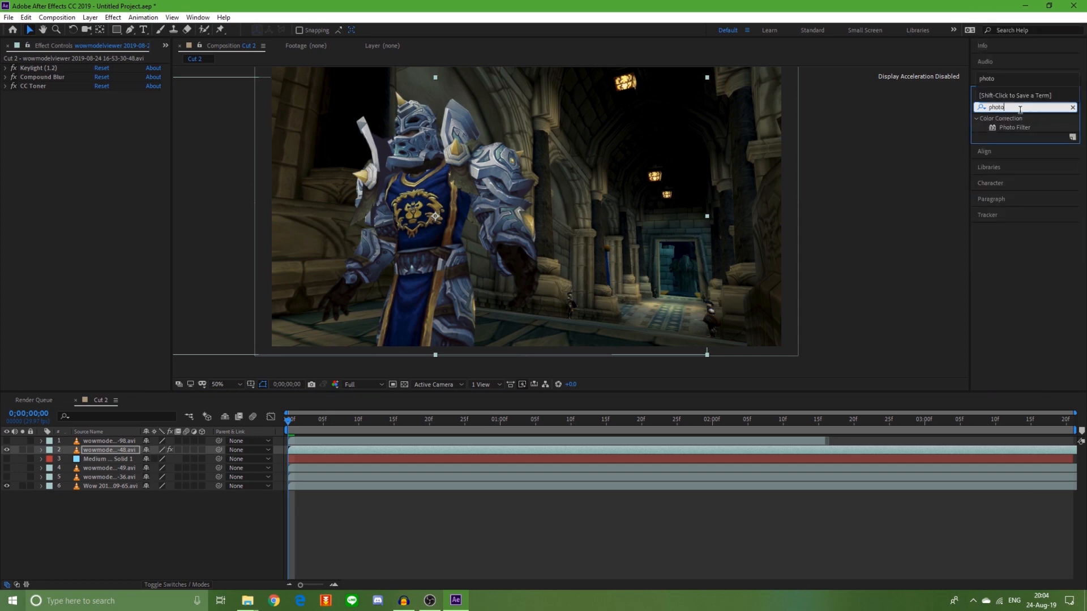
pyautogui.doubleClick(1012, 128)
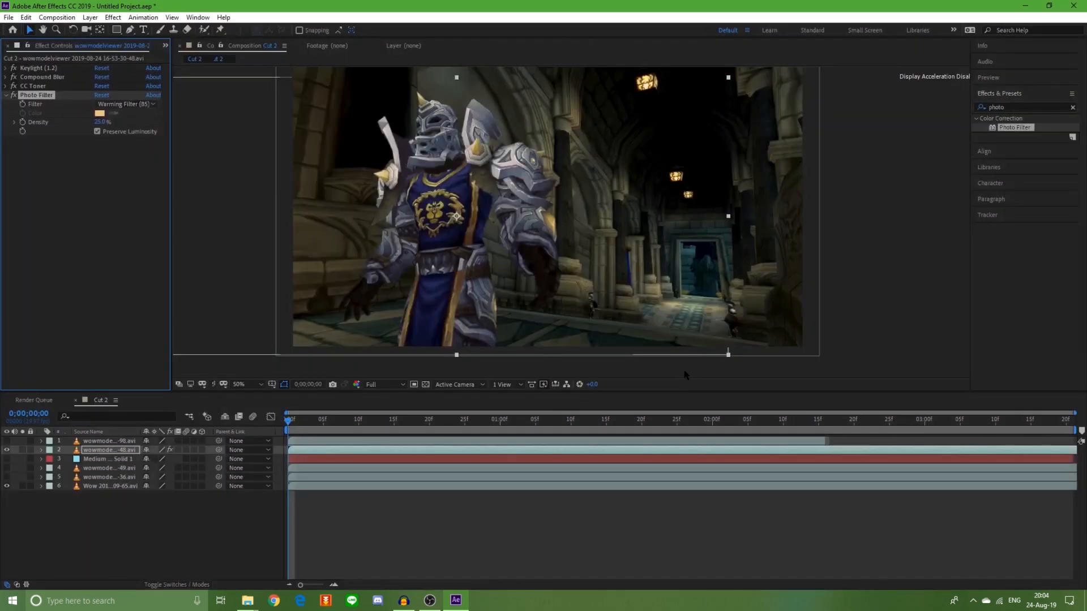
# - Try Photo Filter's Warming Filter (LBA) and Warming Filter (81) on the character, returning to Warming Filter (85)
pyautogui.click(124, 106)
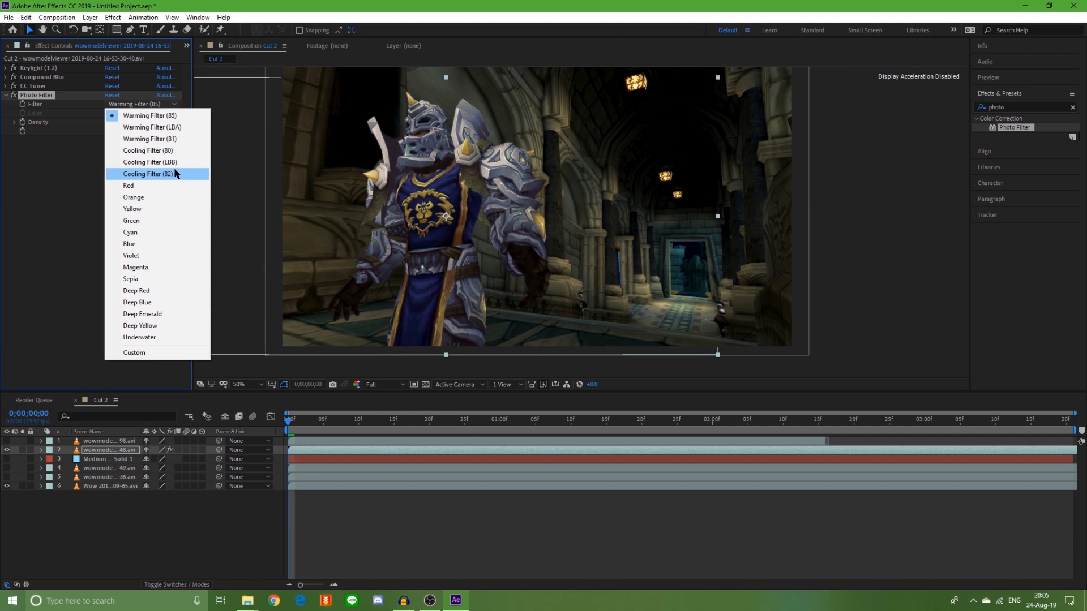
pyautogui.click(184, 132)
pyautogui.click(146, 105)
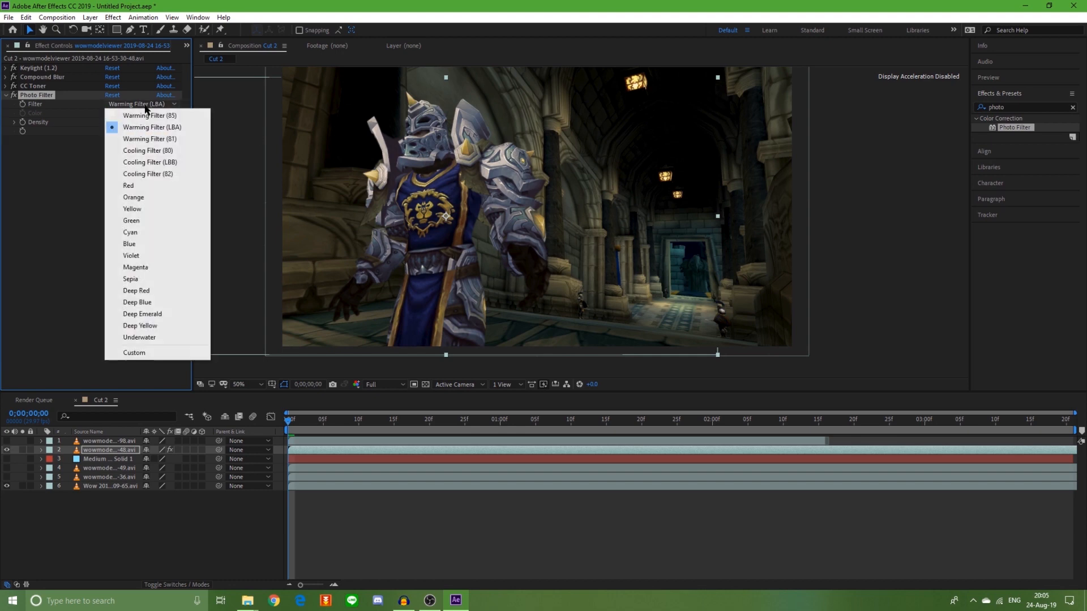
pyautogui.click(168, 140)
pyautogui.click(170, 105)
pyautogui.click(179, 129)
pyautogui.click(164, 105)
pyautogui.click(166, 116)
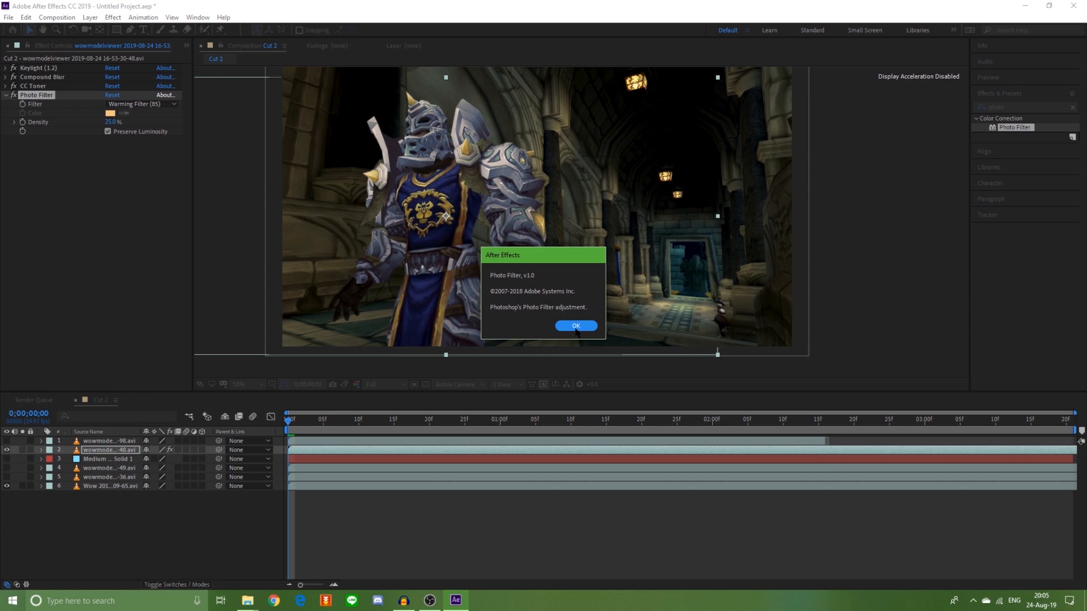
pyautogui.click(577, 324)
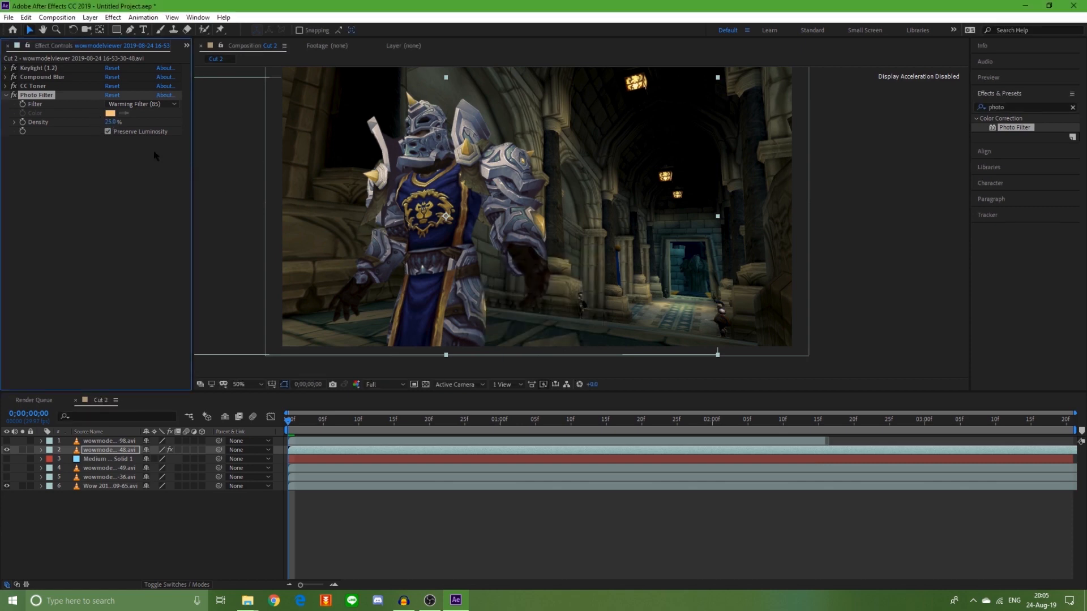
# - Raise Photo Filter's Density to 100% and compare Warming Filters 85, LBA and 81 on the character
pyautogui.moveTo(111, 122); pyautogui.dragTo(255, 131)
pyautogui.click(164, 105)
pyautogui.click(162, 124)
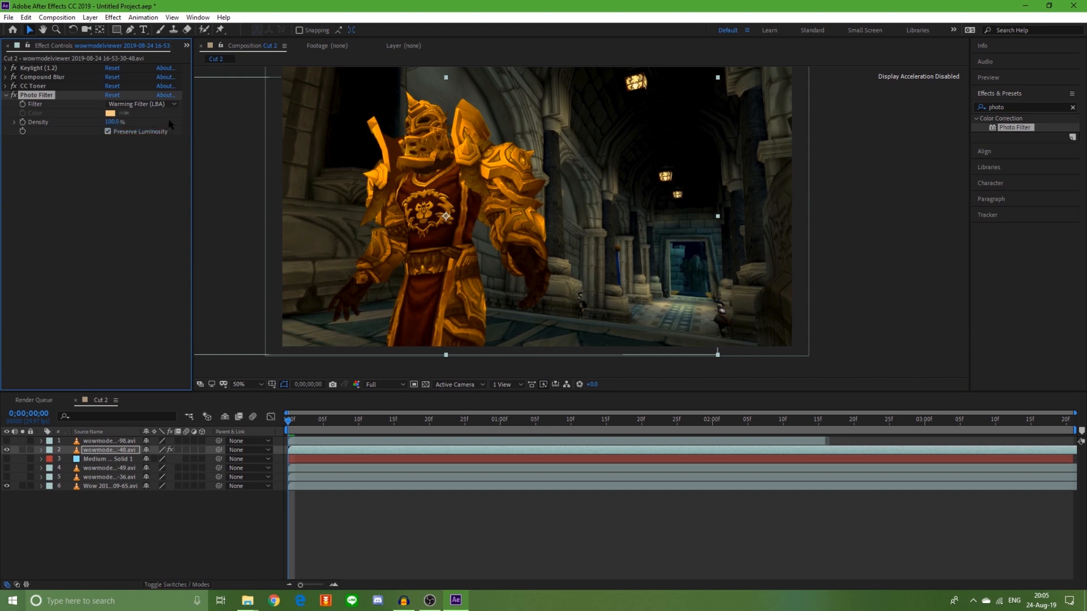
pyautogui.click(164, 105)
pyautogui.click(162, 139)
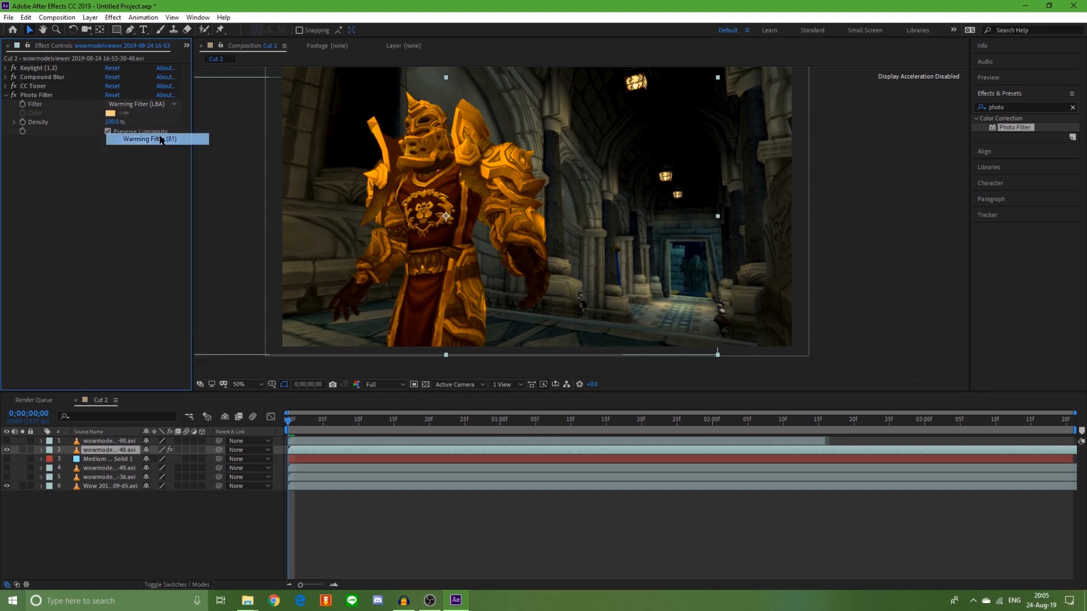
pyautogui.click(169, 104)
pyautogui.click(170, 116)
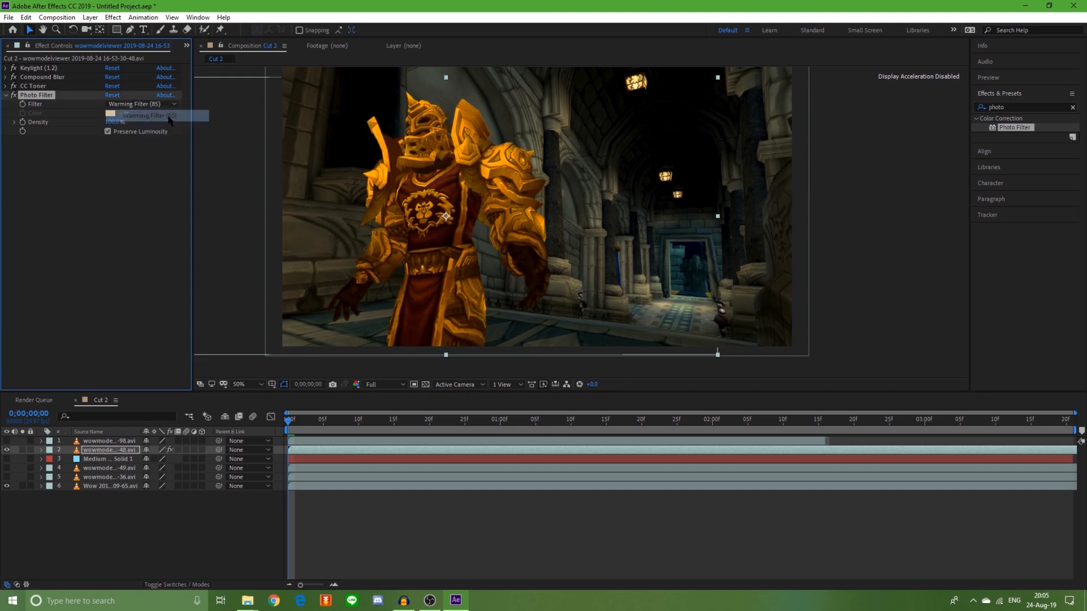
pyautogui.click(168, 104)
pyautogui.click(171, 125)
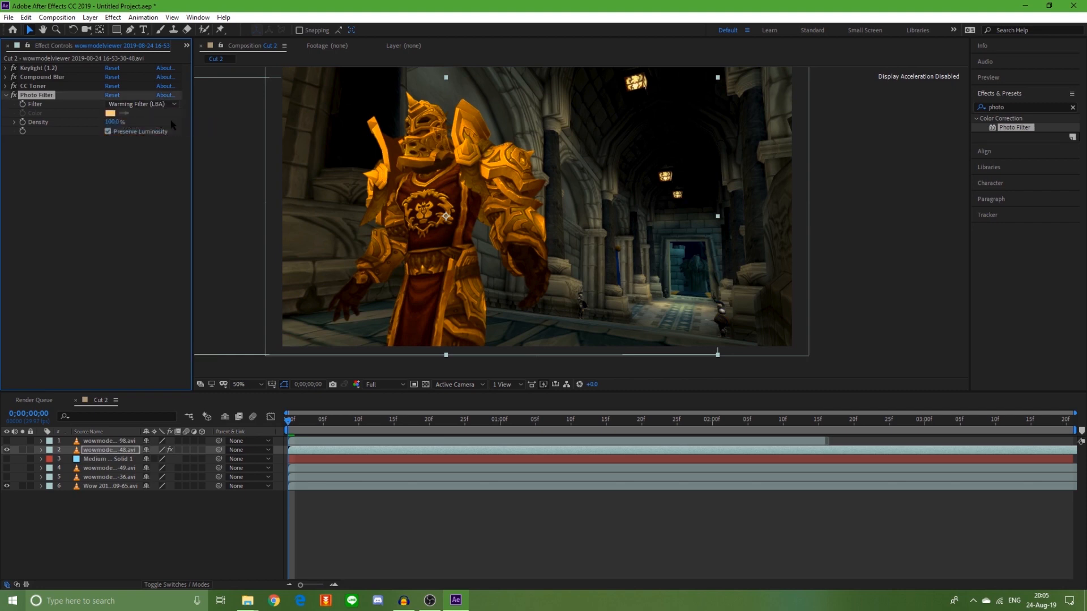
pyautogui.click(169, 104)
pyautogui.click(168, 115)
pyautogui.click(167, 95)
pyautogui.click(591, 327)
# - Set the Photo Filter to Warming Filter (LBA) with a Density of 25%
pyautogui.click(169, 104)
pyautogui.click(173, 127)
pyautogui.moveTo(114, 122)
pyautogui.mouseDown()
pyautogui.moveTo(71, 126)
pyautogui.moveTo(123, 122)
pyautogui.mouseUp()
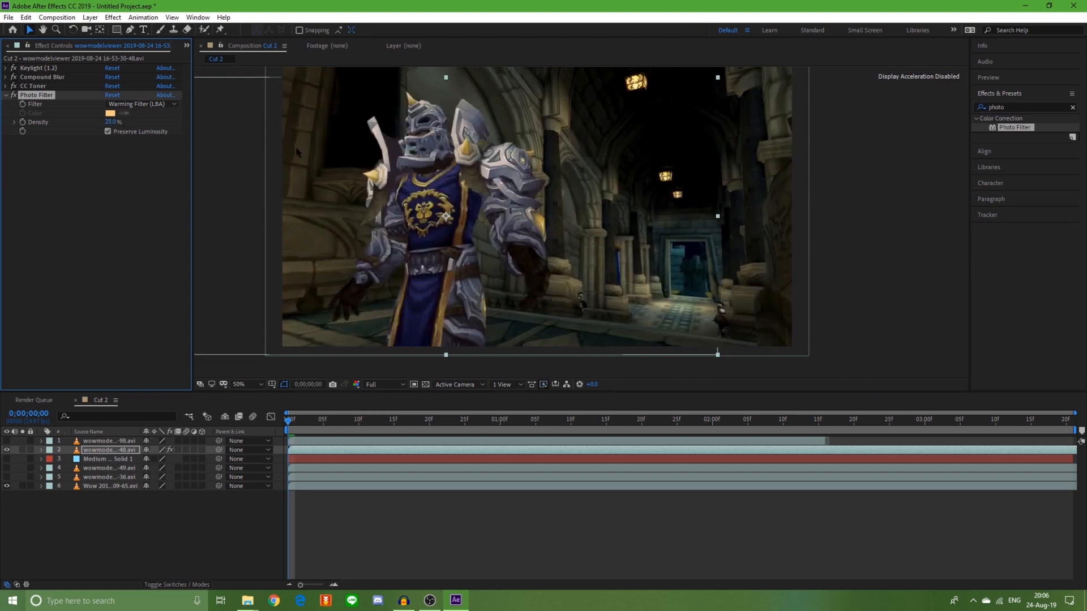
pyautogui.click(112, 122)
pyautogui.write('1')
pyautogui.press('BackSpace')
pyautogui.press('BackSpace')
pyautogui.press('Return')
pyautogui.click(160, 280)
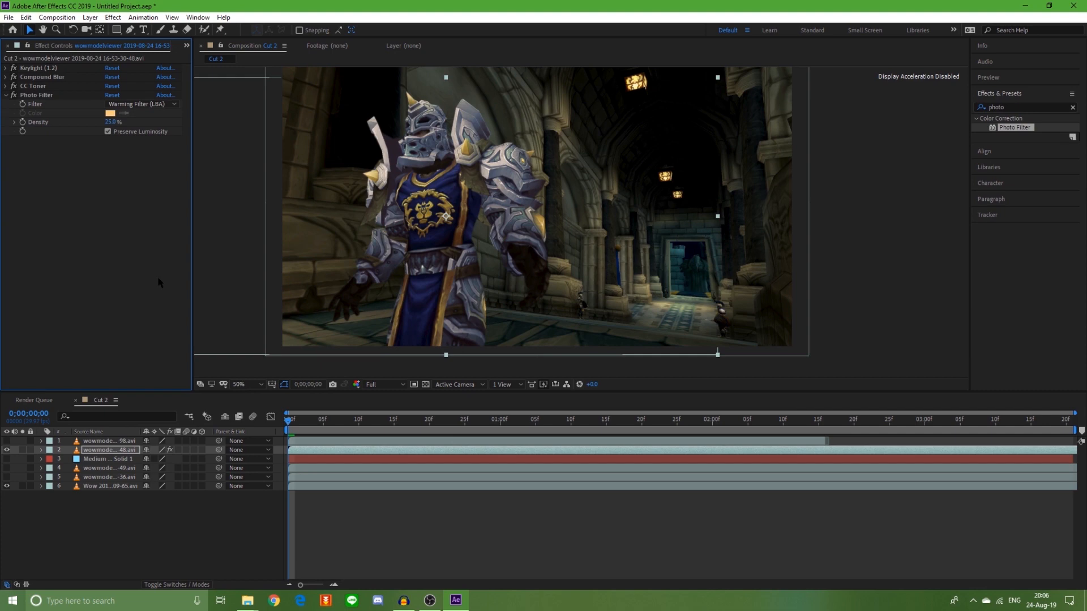
# - Collapse the Photo Filter settings and apply the Exposure colour-correction effect to the armoured character's clip
pyautogui.click(1032, 101)
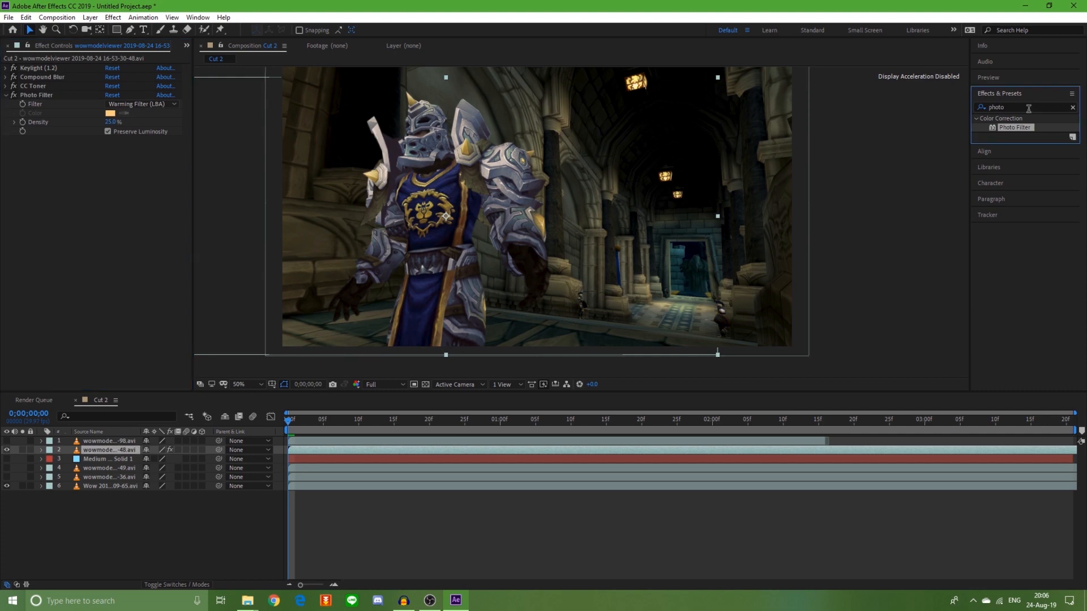
pyautogui.doubleClick(1028, 107)
pyautogui.click(7, 96)
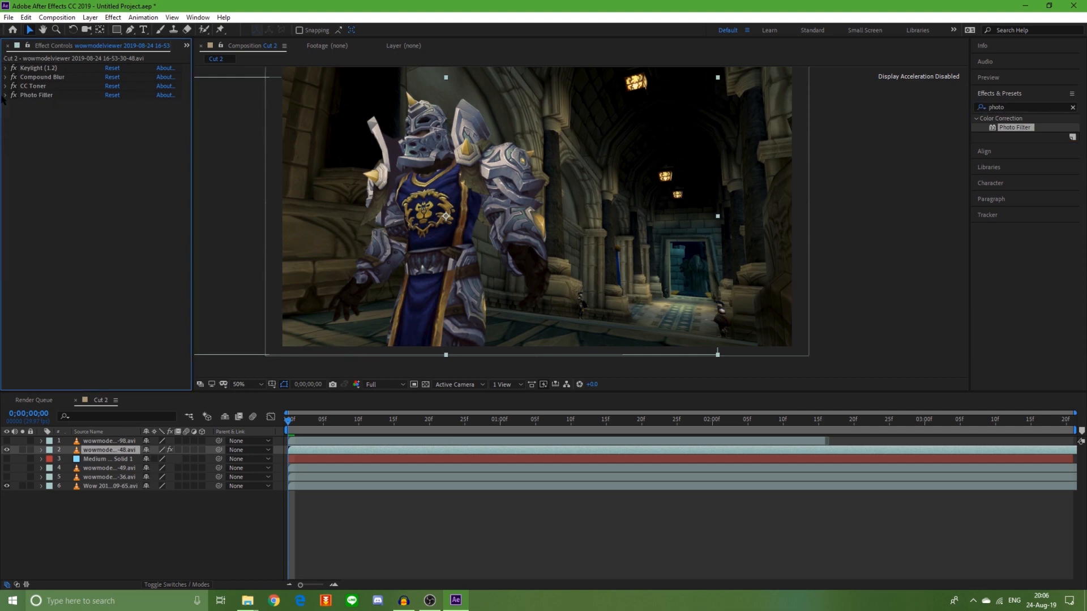
pyautogui.click(999, 105)
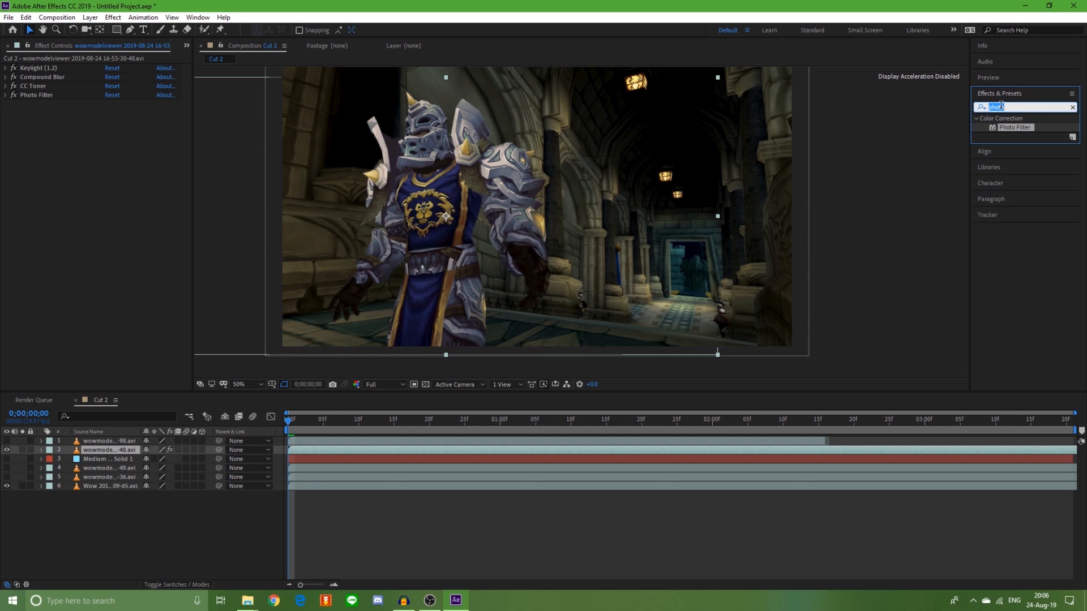
pyautogui.write('expo')
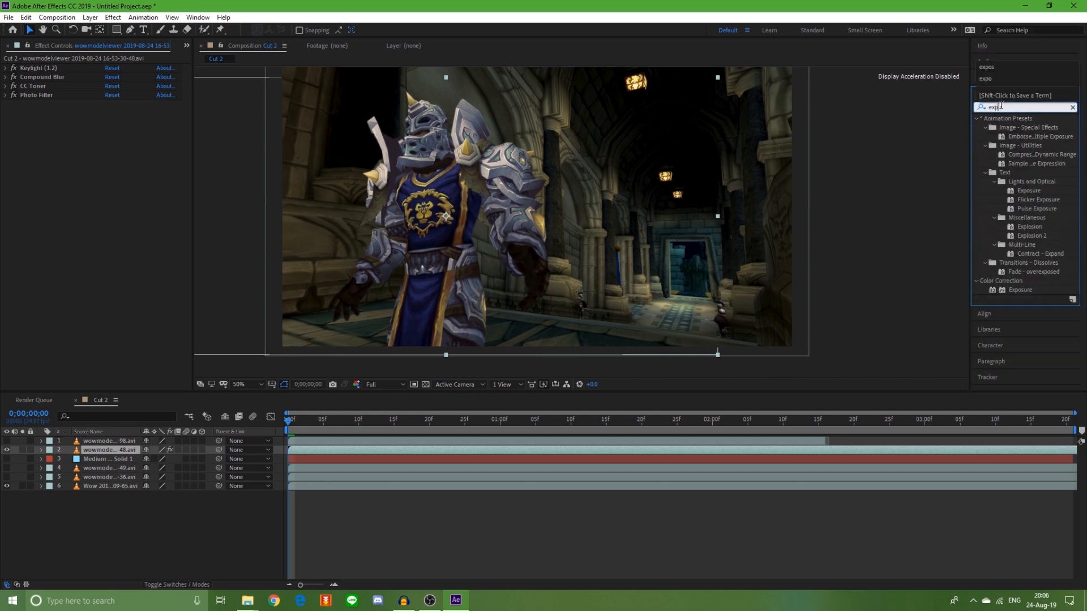
pyautogui.doubleClick(1021, 217)
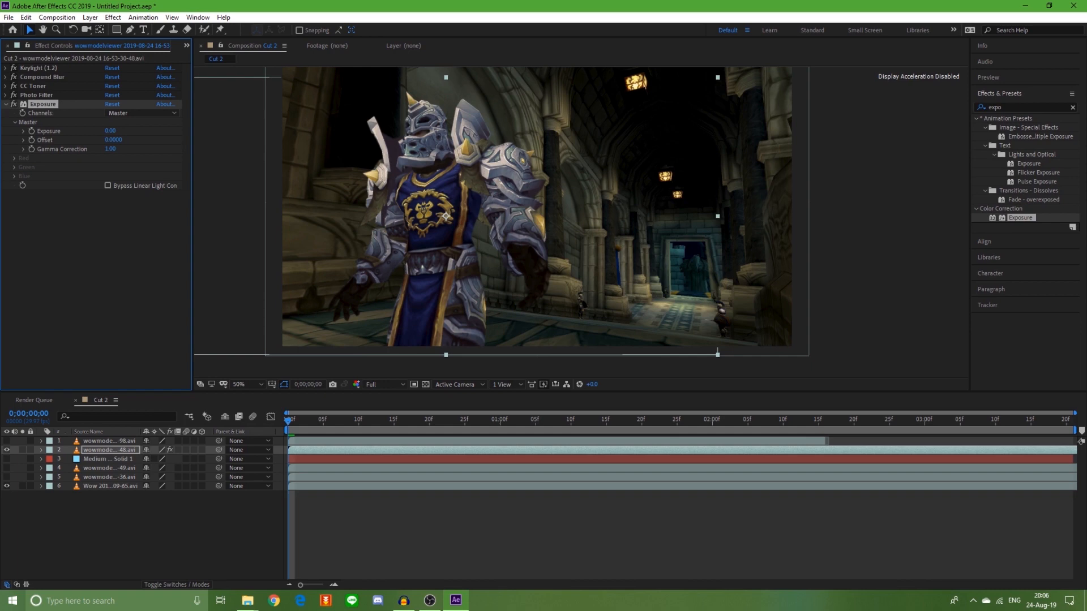
# - Darken the character slightly by setting the Exposure effect's master Exposure to -0.10
pyautogui.moveTo(109, 134); pyautogui.dragTo(90, 135)
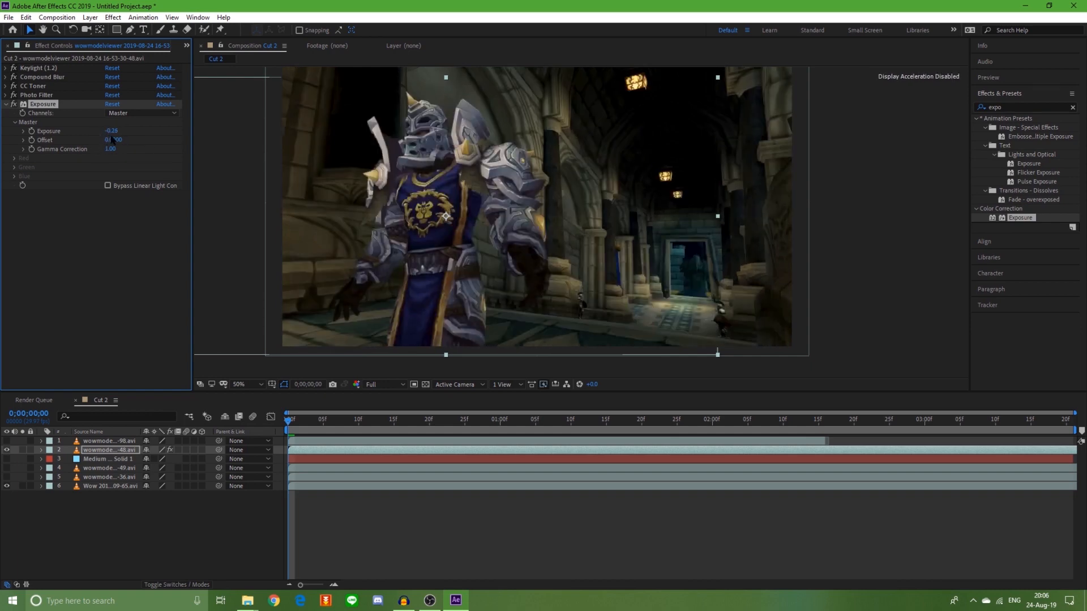
pyautogui.moveTo(109, 131); pyautogui.dragTo(105, 131)
pyautogui.click(109, 131)
pyautogui.press('Up')
pyautogui.press('Up')
pyautogui.press('Up')
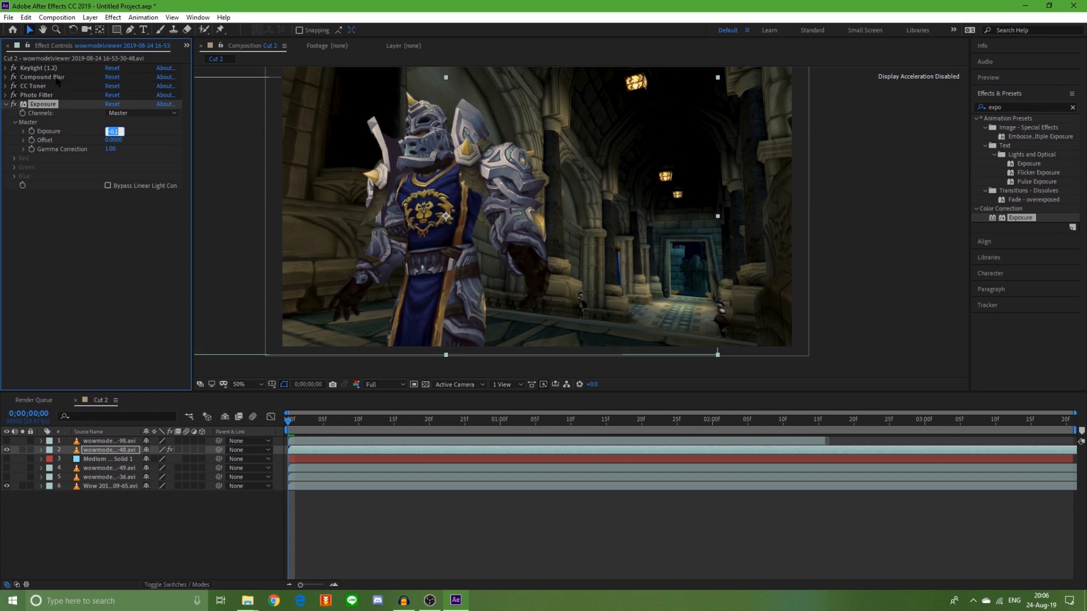
# - Set the Photo Filter's Density to 20%, trying 15% for comparison, and collapse the Photo Filter and Exposure settings
pyautogui.click(7, 95)
pyautogui.click(112, 121)
pyautogui.write('2')
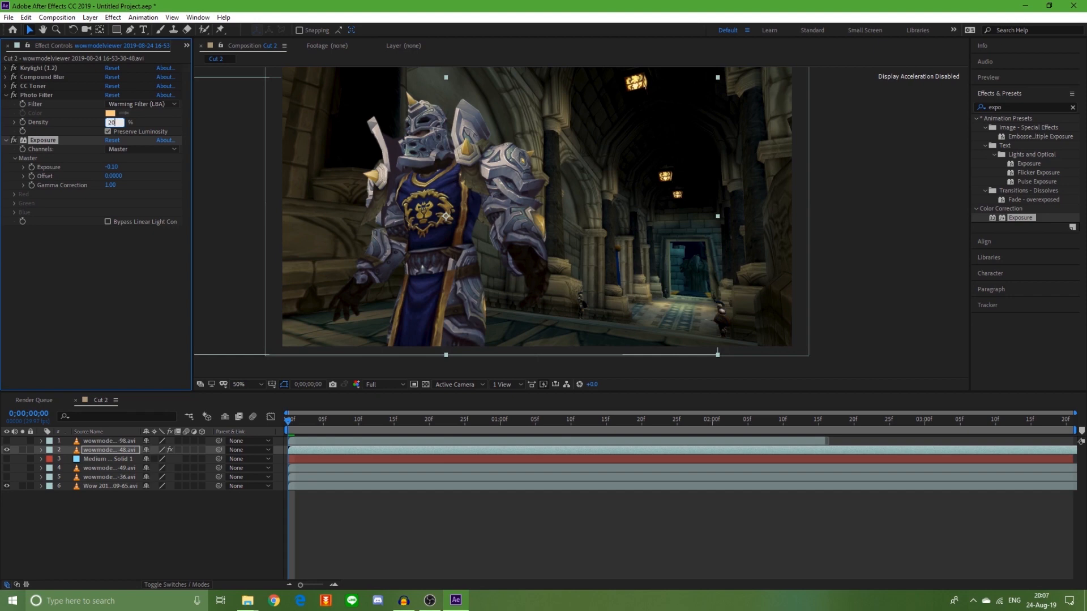
pyautogui.write('0')
pyautogui.press('Return')
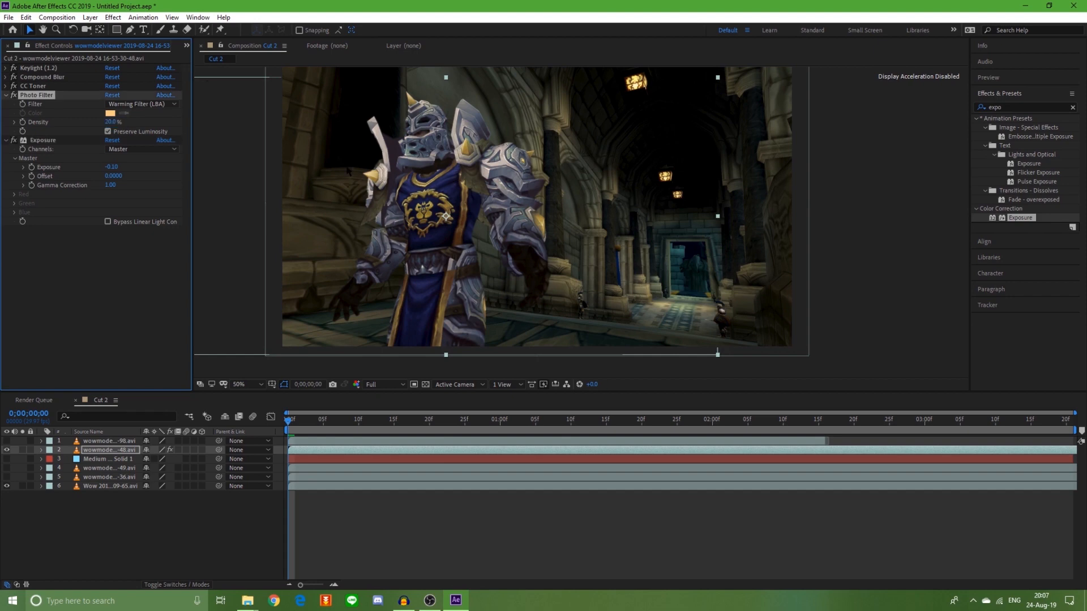
pyautogui.click(111, 122)
pyautogui.write('15')
pyautogui.press('Return')
pyautogui.click(111, 123)
pyautogui.write('20')
pyautogui.press('Return')
pyautogui.click(6, 95)
pyautogui.click(7, 104)
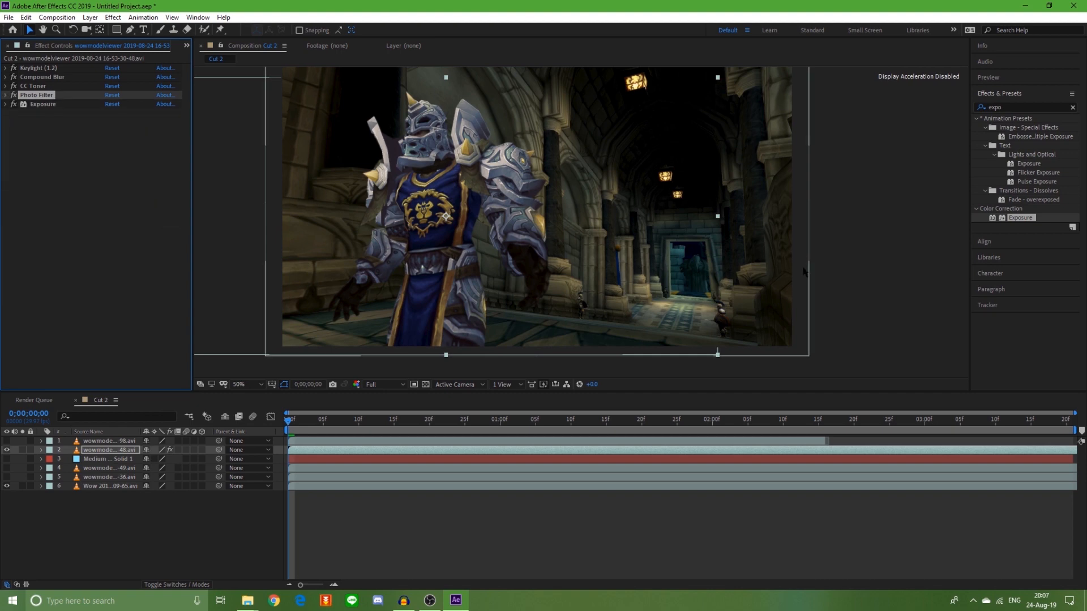
# - Move the armoured character to the middle of the corridor scene
pyautogui.moveTo(481, 246); pyautogui.dragTo(582, 253)
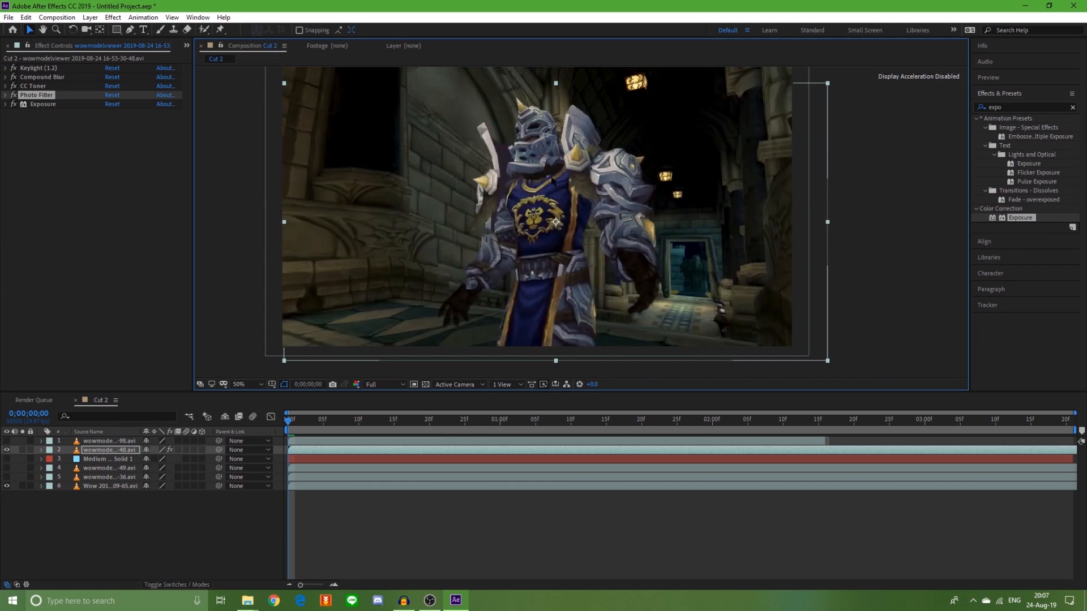
pyautogui.press(',')
pyautogui.press('.')
pyautogui.moveTo(592, 166); pyautogui.dragTo(583, 158)
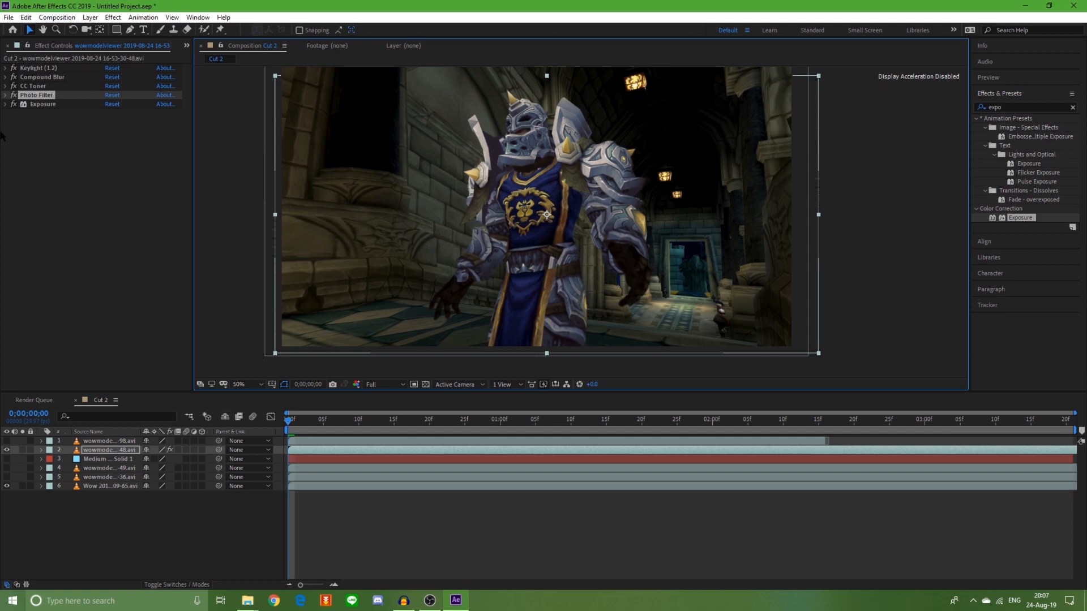
pyautogui.click(5, 104)
pyautogui.click(7, 486)
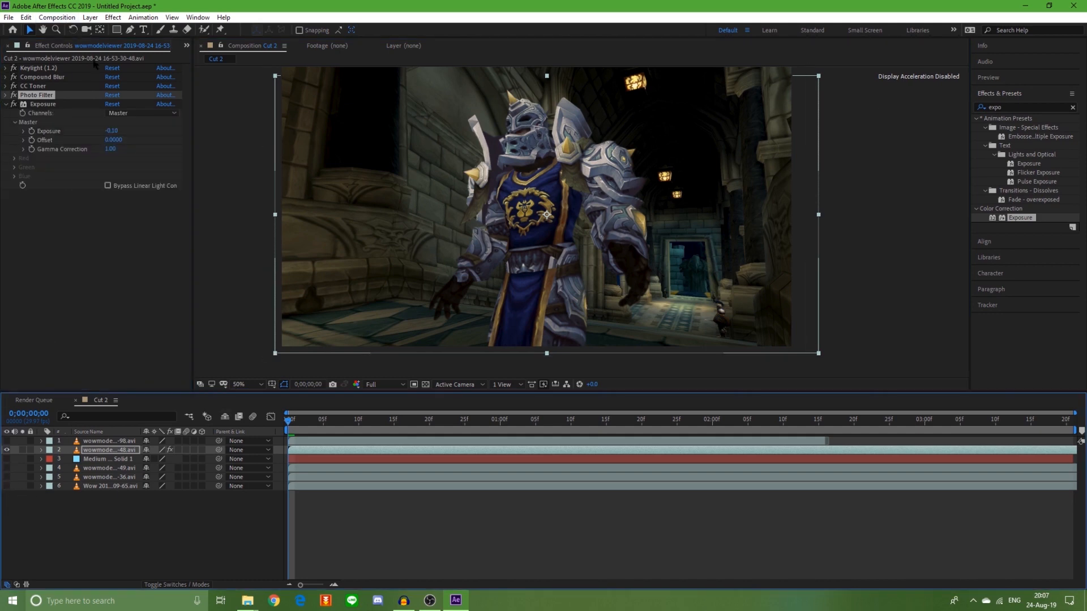
pyautogui.click(17, 46)
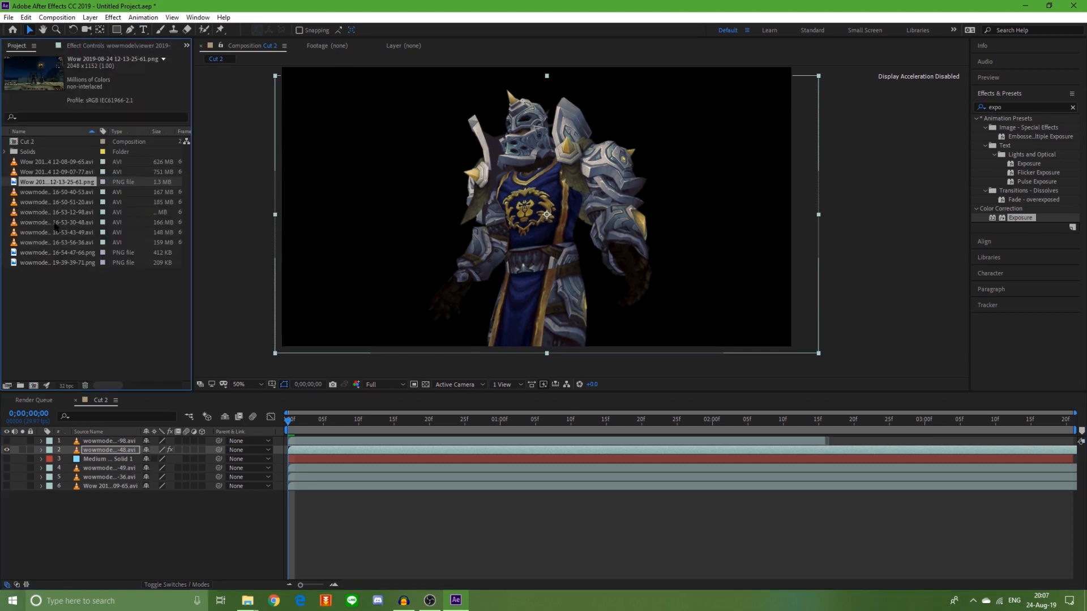
pyautogui.moveTo(47, 187); pyautogui.dragTo(136, 499)
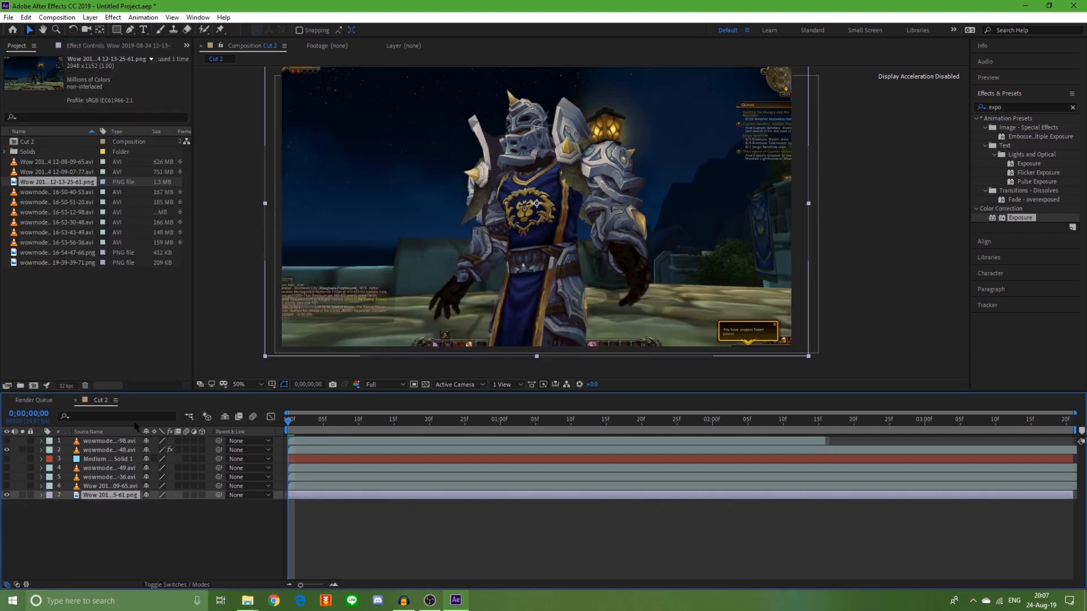
pyautogui.moveTo(535, 238); pyautogui.dragTo(683, 247)
pyautogui.press('Return')
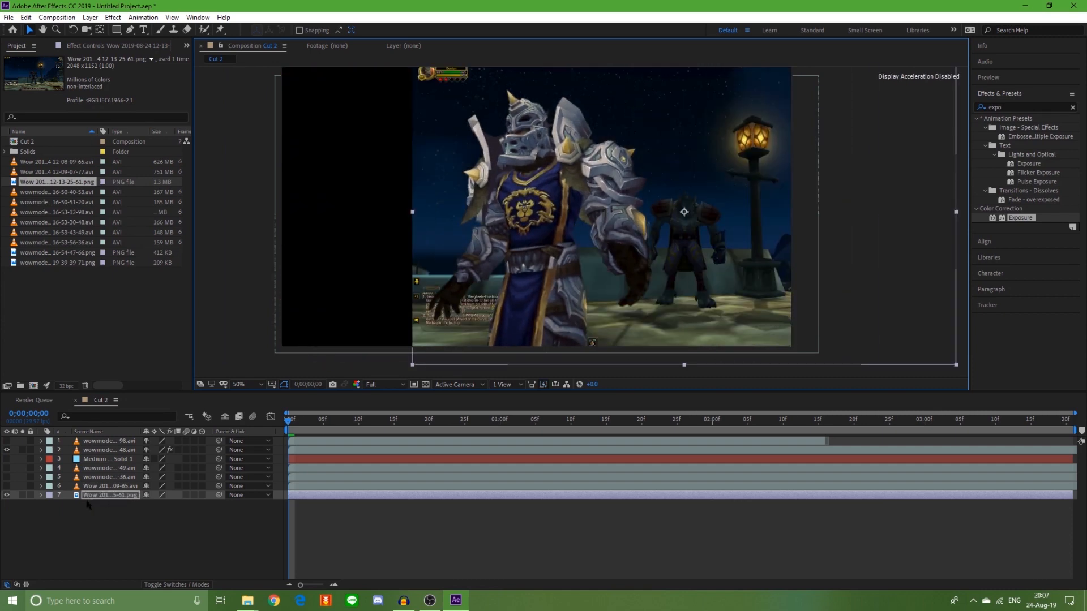
# - Compare the armoured character against the corridor clip and the night lantern background by switching the two backgrounds' visibility
pyautogui.click(9, 491)
pyautogui.click(7, 495)
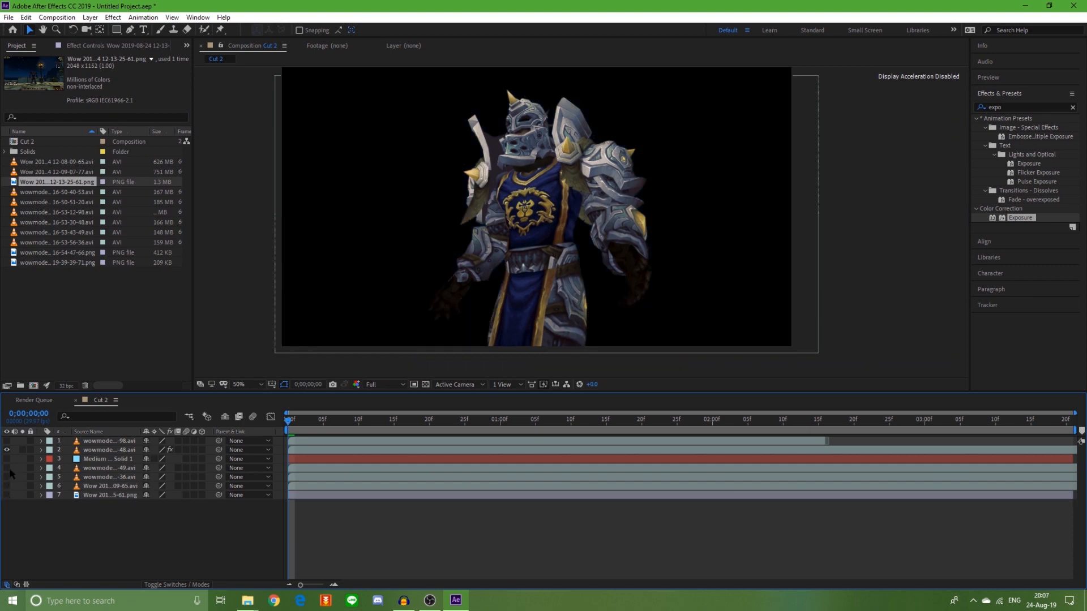
pyautogui.click(7, 486)
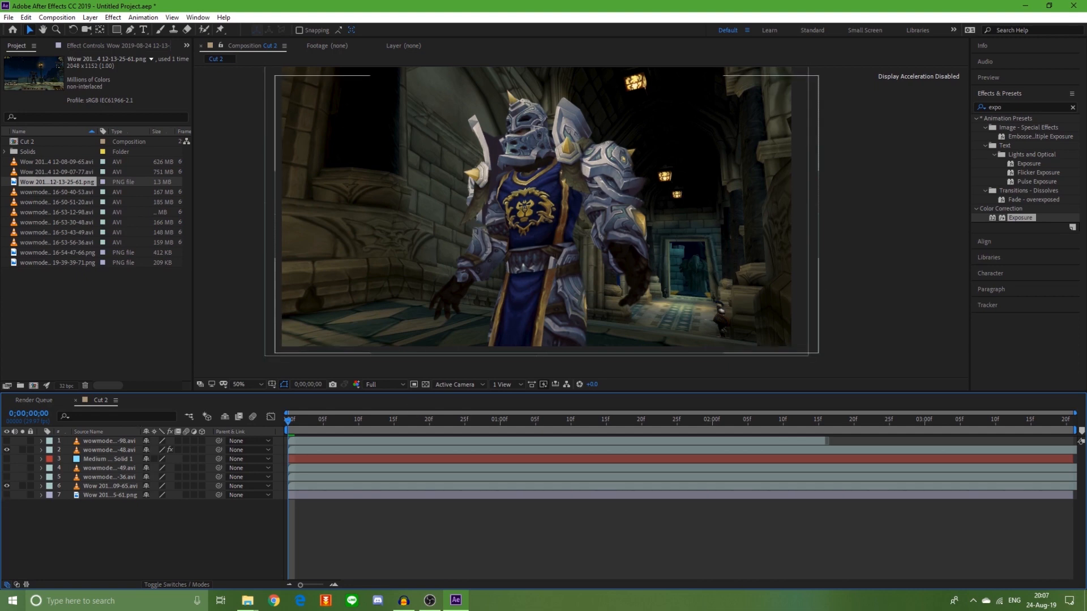
pyautogui.click(7, 486)
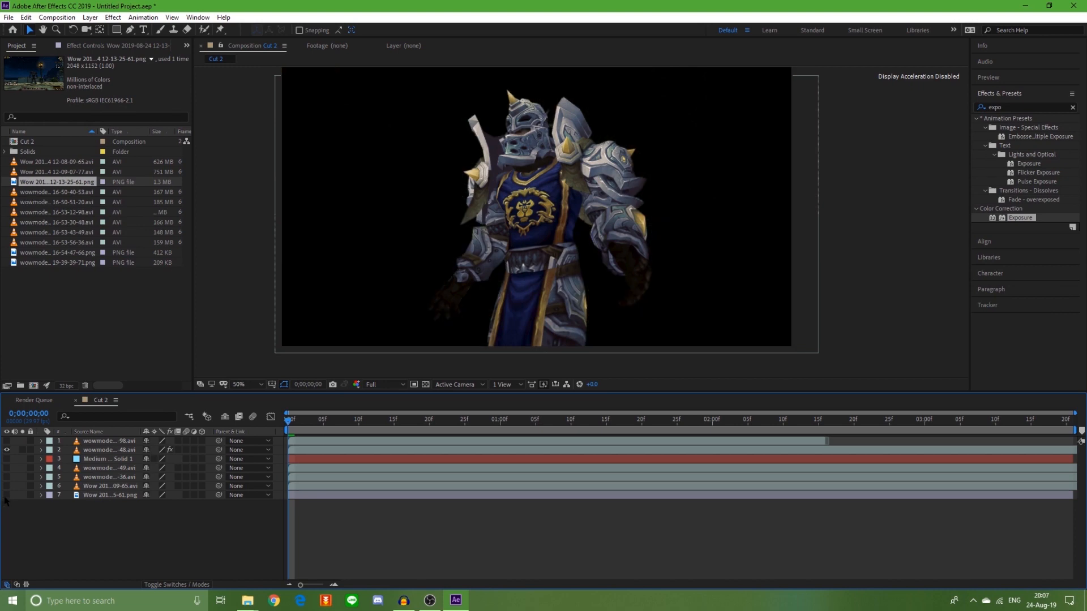
pyautogui.click(7, 495)
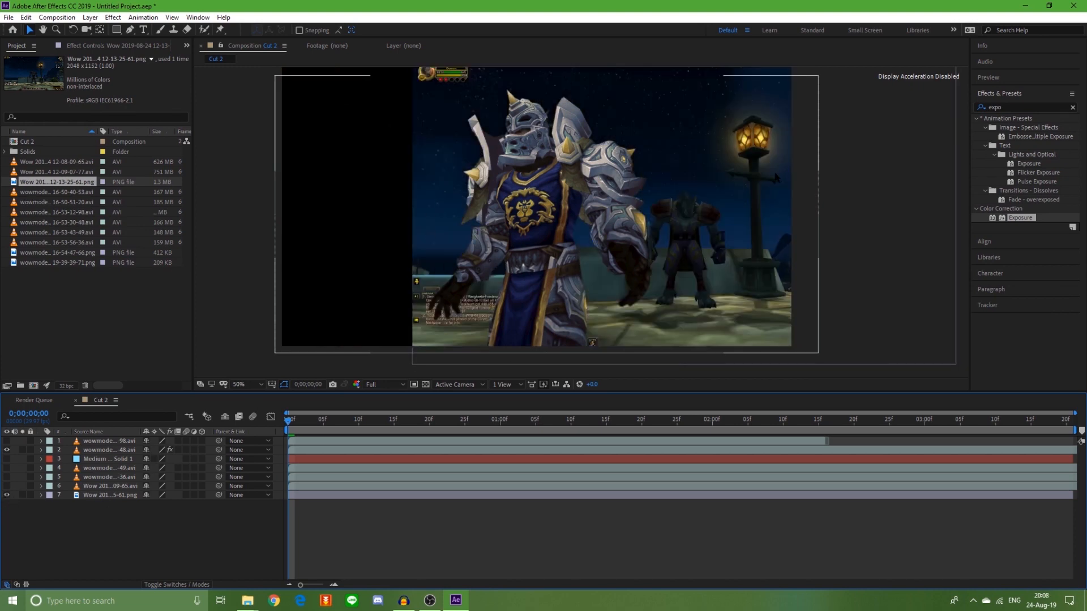
# - Hide the night lantern background, show the corridor clip again, and reposition the armoured character near the middle of the corridor
pyautogui.moveTo(509, 215); pyautogui.dragTo(468, 215)
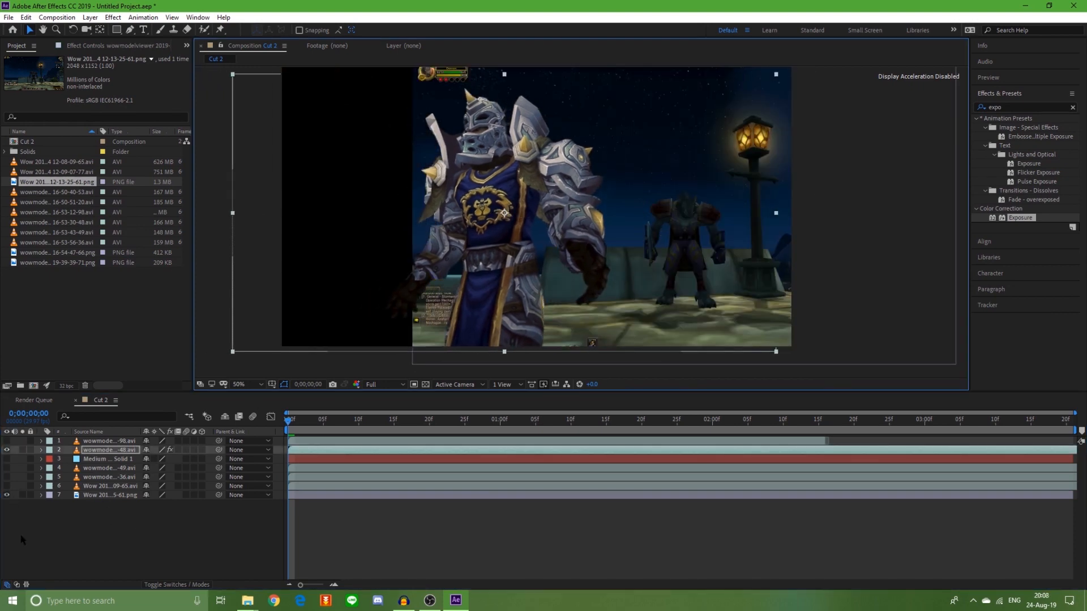
pyautogui.click(7, 495)
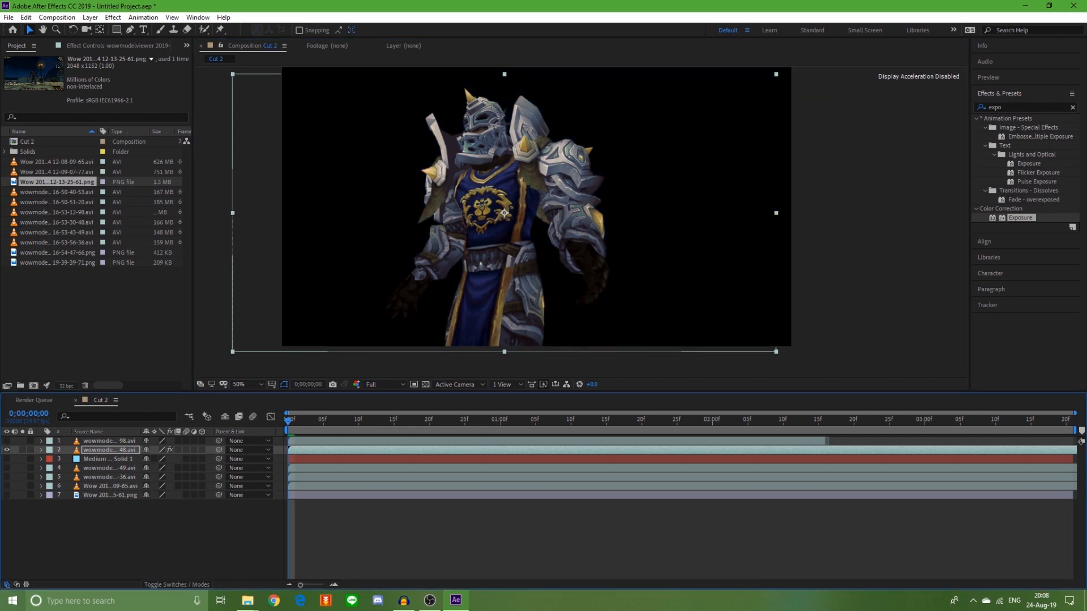
pyautogui.click(7, 486)
pyautogui.moveTo(524, 287); pyautogui.dragTo(546, 274)
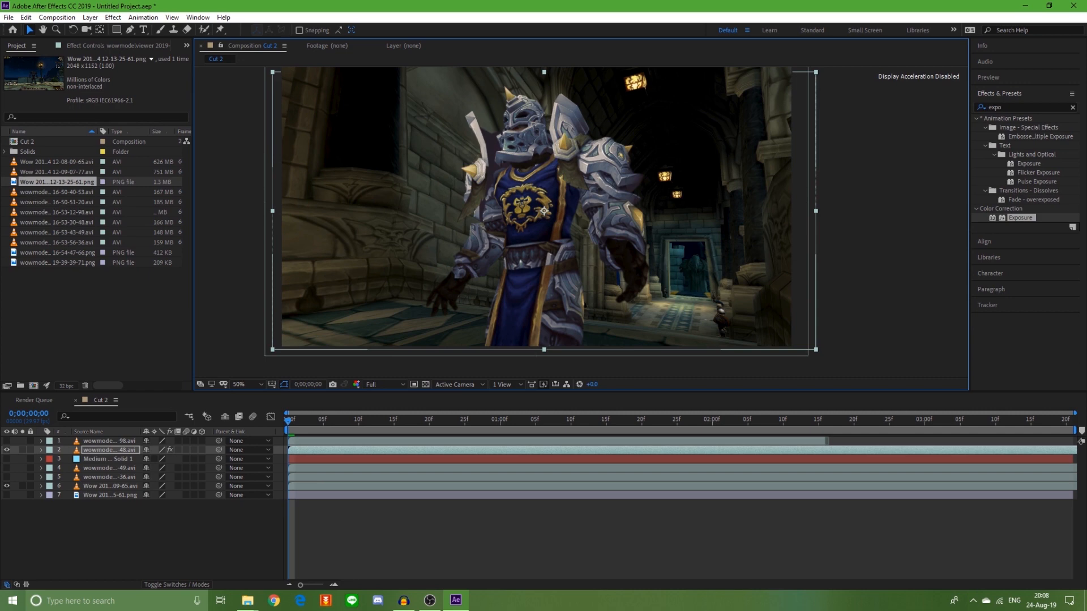
pyautogui.moveTo(544, 211); pyautogui.dragTo(558, 214)
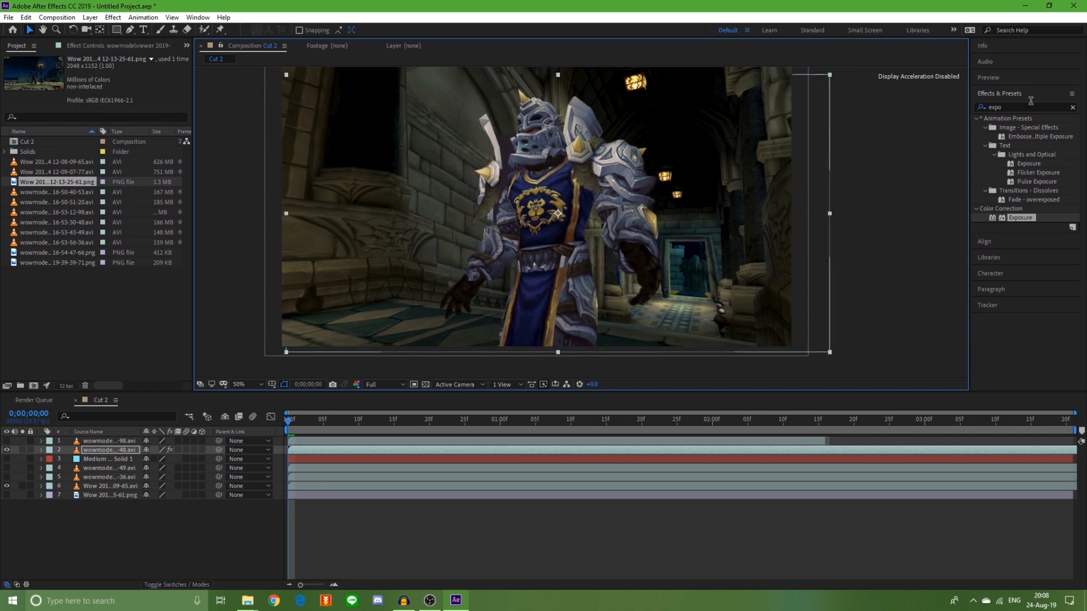
# - Search the effects for "light" and apply CC Light Sweep to the armoured character's layer
pyautogui.click(1023, 108)
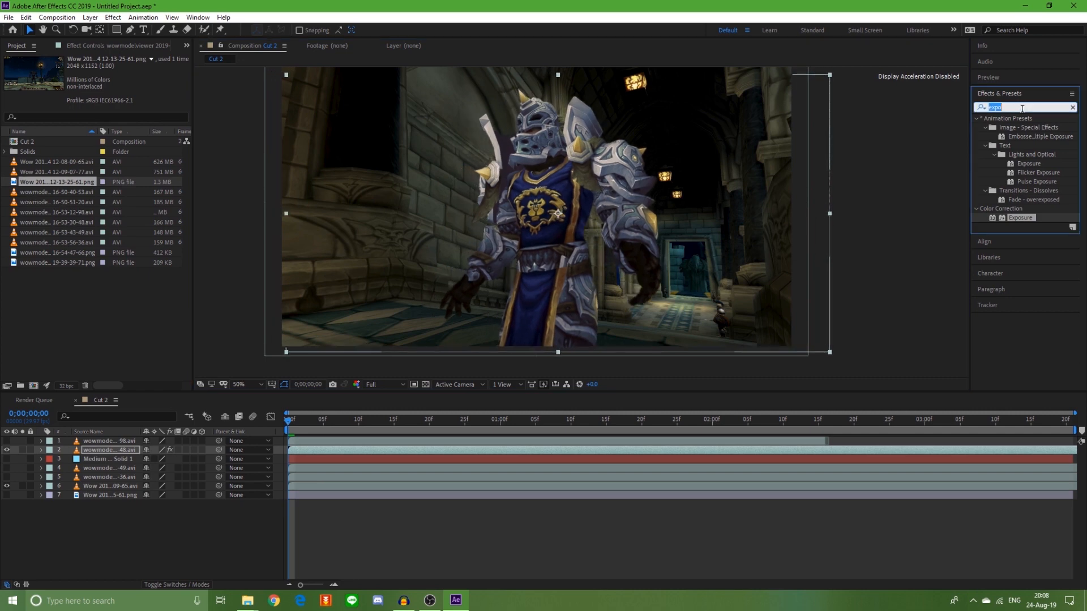
pyautogui.write('light')
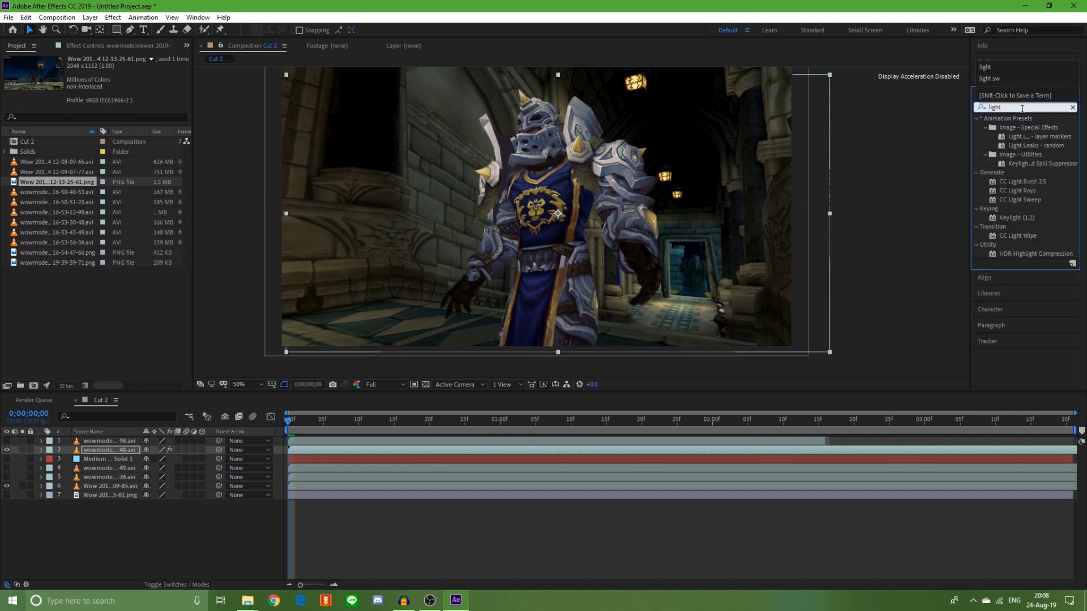
pyautogui.doubleClick(1022, 202)
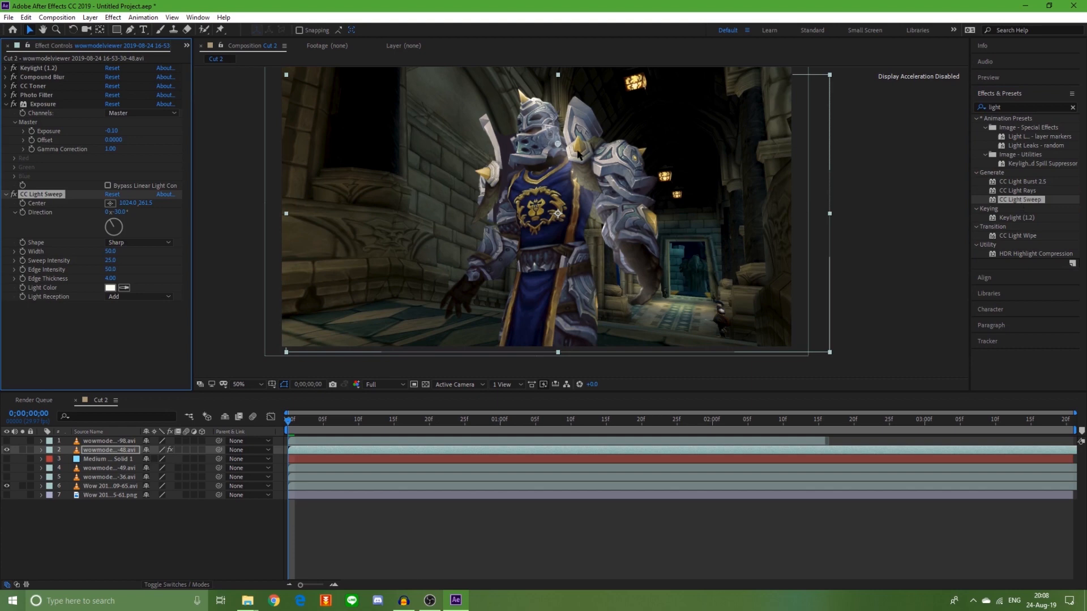
# - Move the light sweep's Center outside the frame, beyond its upper-left corner, to about 136.0, -238.5
pyautogui.click(476, 134)
pyautogui.moveTo(476, 134); pyautogui.dragTo(480, 85)
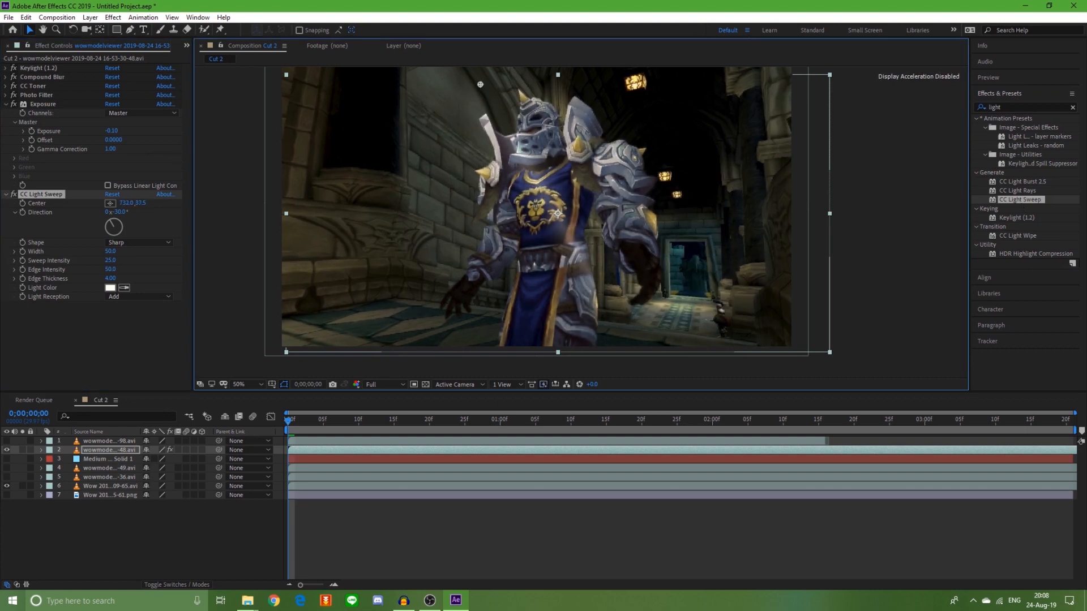
pyautogui.scroll(-2, 510, 163)
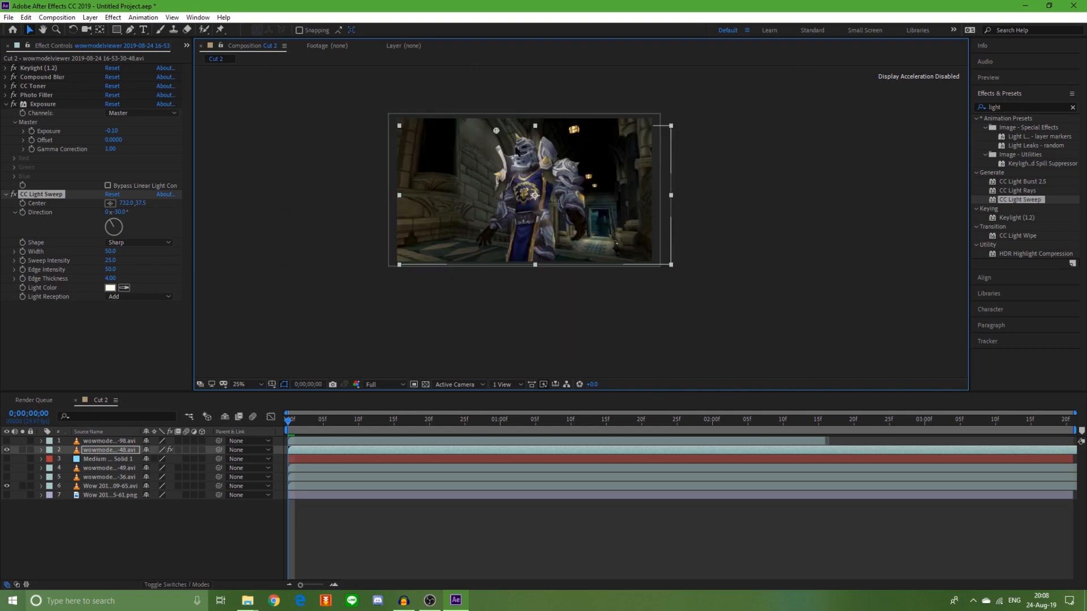
pyautogui.scroll(2, 437, 99)
pyautogui.scroll(-2, 700, 291)
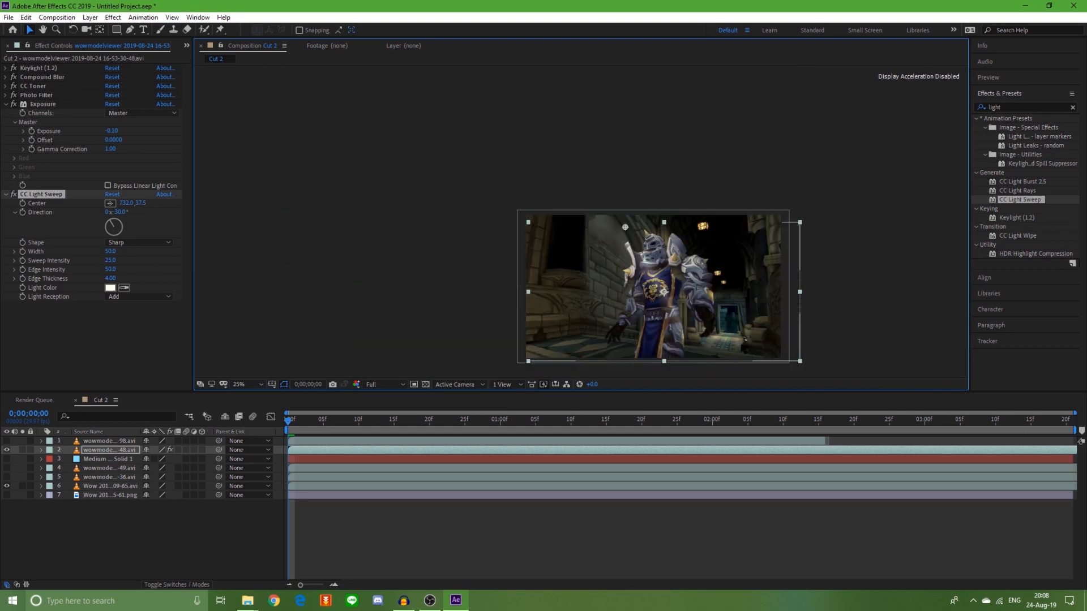
pyautogui.scroll(2, 682, 295)
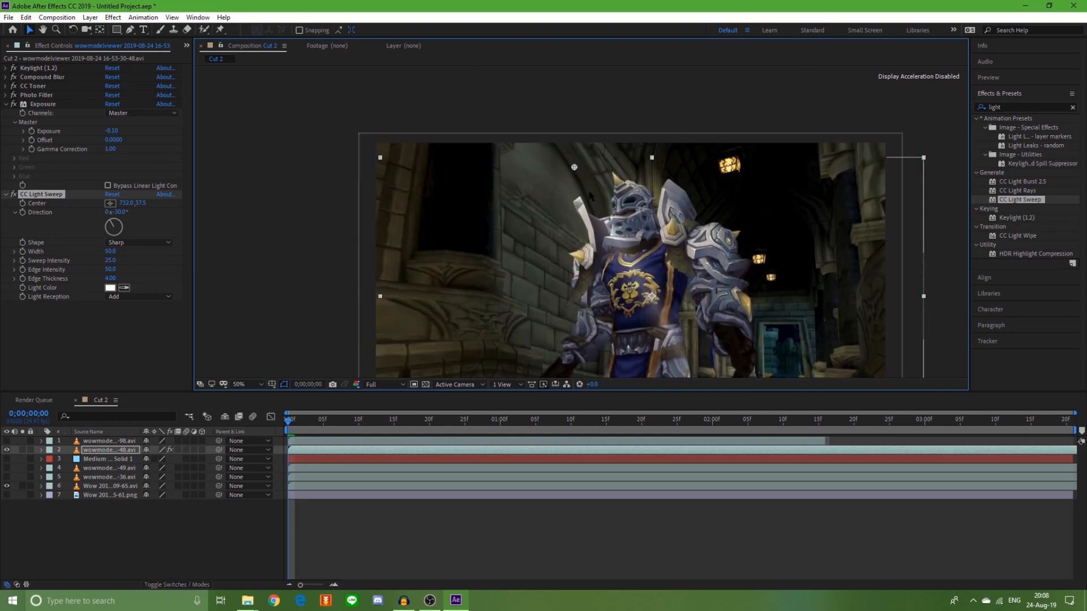
pyautogui.moveTo(574, 167); pyautogui.dragTo(416, 94)
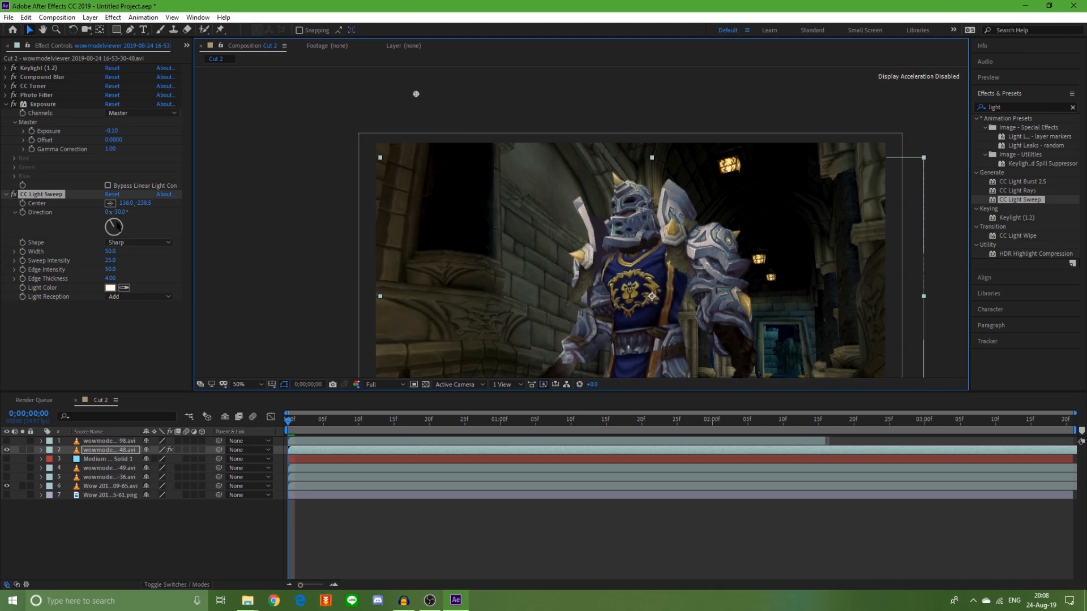
# - Rotate the light sweep's Direction to about -51° and change its Shape to Smooth
pyautogui.moveTo(114, 224); pyautogui.dragTo(102, 214)
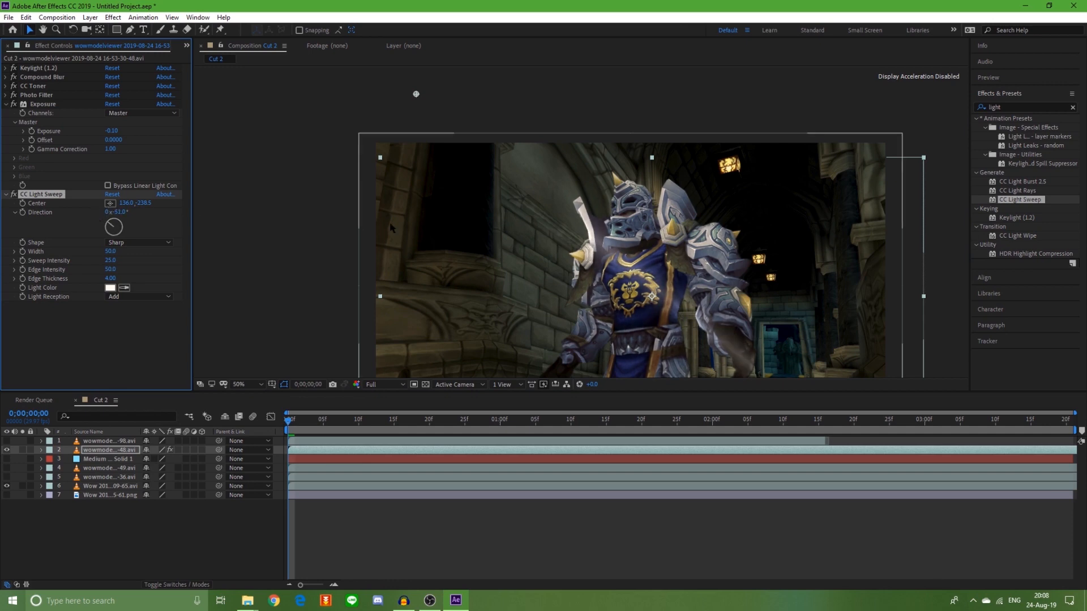
pyautogui.click(142, 245)
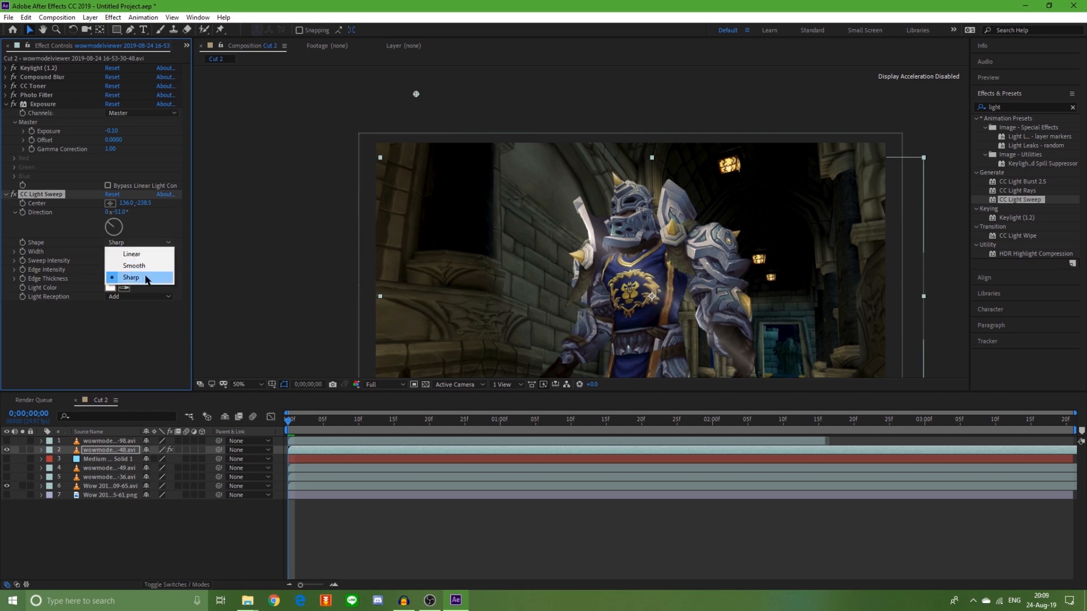
pyautogui.click(143, 265)
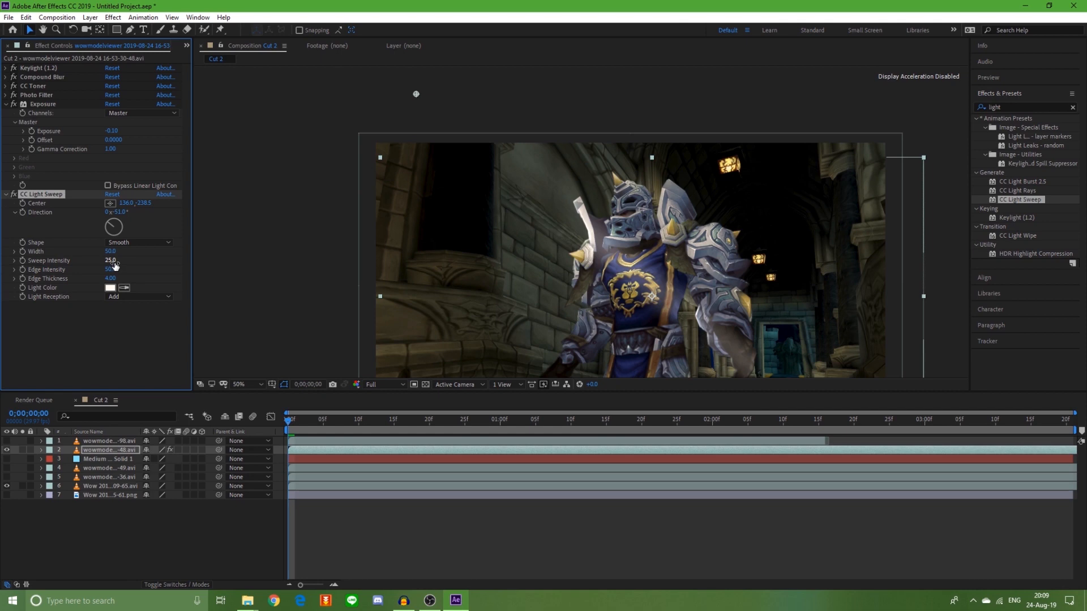
# - Set the light sweep's Sweep Intensity to 0
pyautogui.click(113, 262)
pyautogui.write('0')
pyautogui.press('Return')
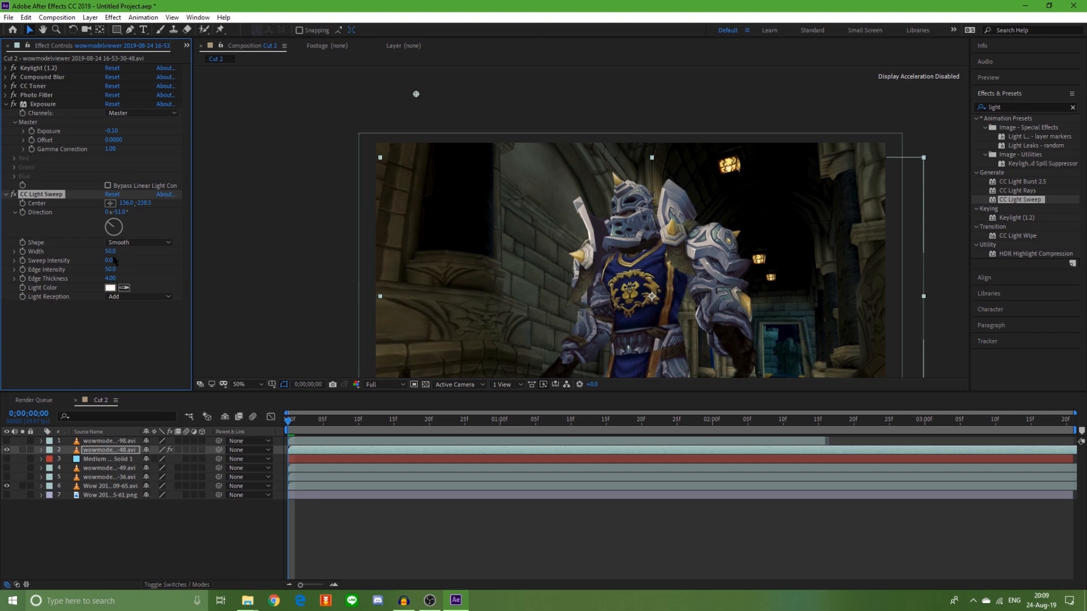
pyautogui.moveTo(113, 260); pyautogui.dragTo(68, 264)
# - Try much larger Width values for the light sweep, inspecting the edge light on the armour up close
pyautogui.moveTo(113, 251); pyautogui.dragTo(287, 266)
pyautogui.press(',')
pyautogui.press('.')
pyautogui.press(',')
pyautogui.moveTo(112, 251); pyautogui.dragTo(681, 270)
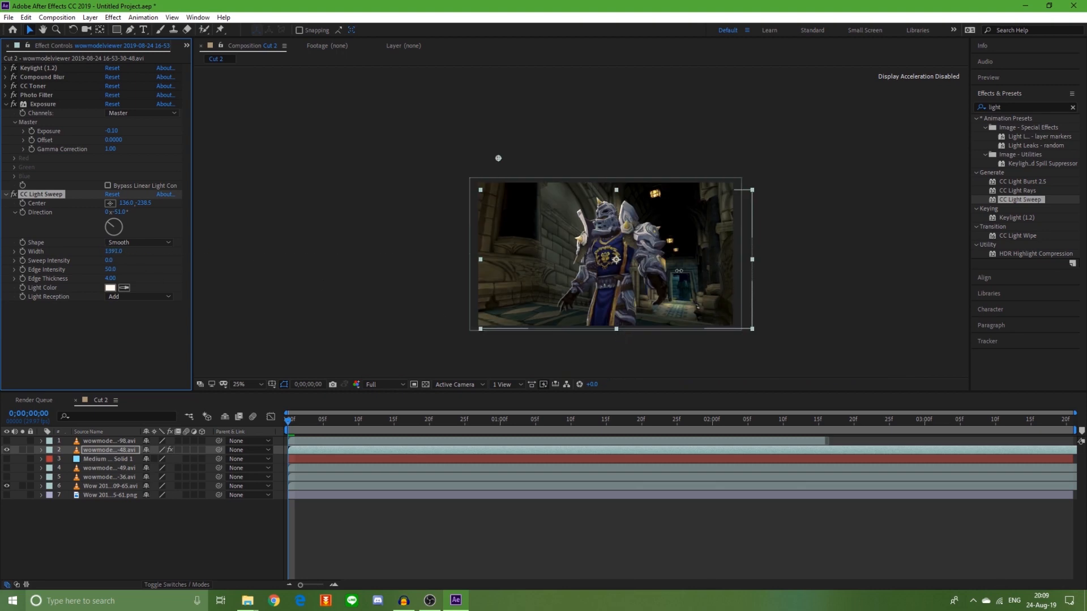
pyautogui.press('.')
pyautogui.press(',')
pyautogui.press('.')
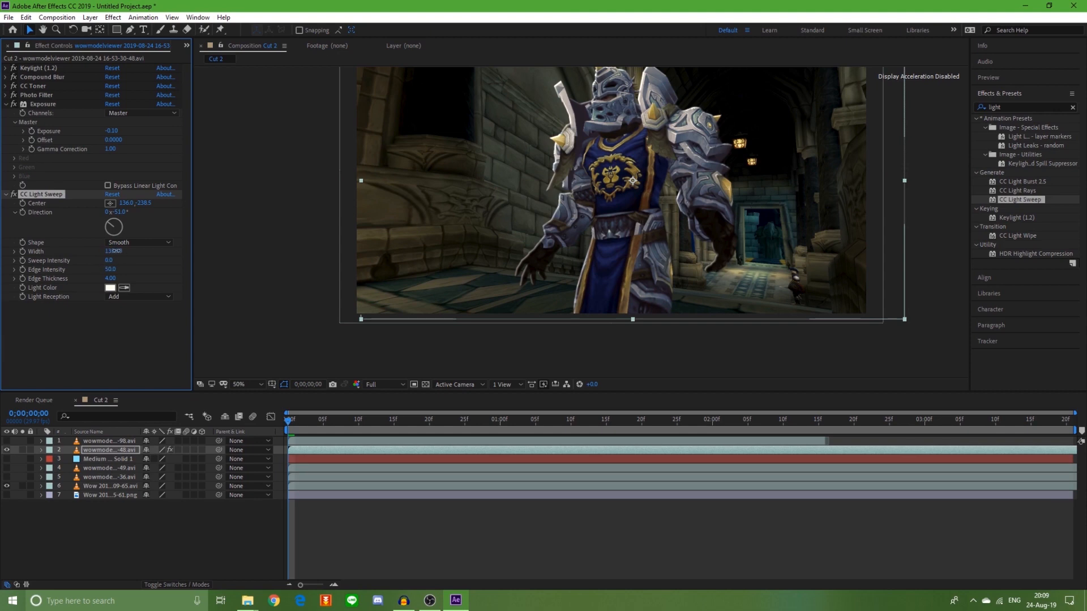
pyautogui.moveTo(73, 250); pyautogui.dragTo(34, 254)
pyautogui.moveTo(113, 252)
pyautogui.mouseDown()
pyautogui.moveTo(103, 254)
pyautogui.moveTo(149, 253)
pyautogui.moveTo(119, 253)
pyautogui.mouseUp()
# - Set the light sweep's Width to 238, trying 300 first, and check the whole scene
pyautogui.click(113, 251)
pyautogui.write('300')
pyautogui.press('Return')
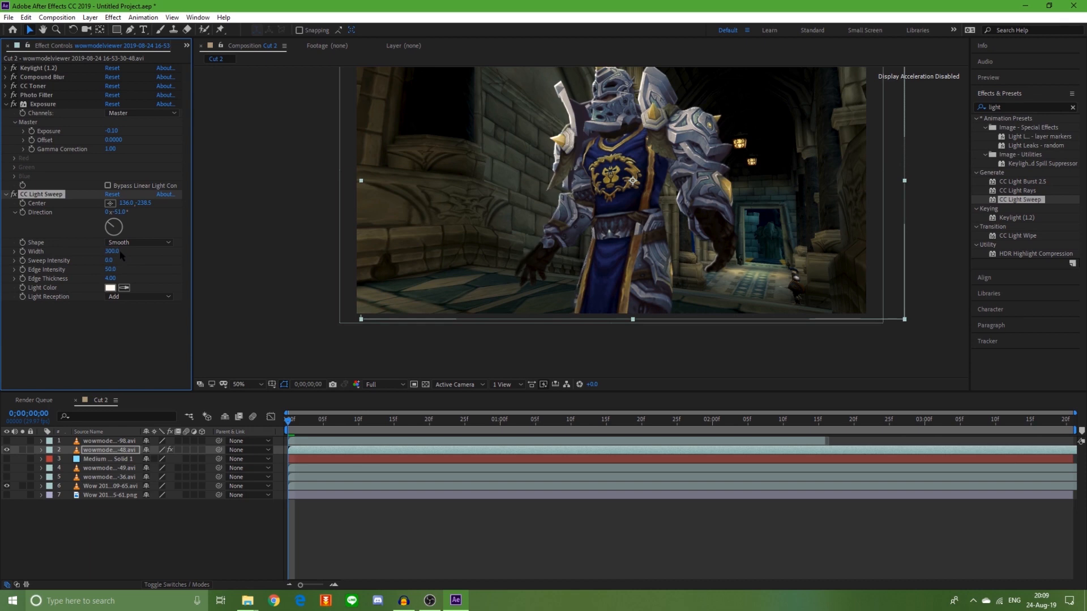
pyautogui.moveTo(113, 251)
pyautogui.mouseDown()
pyautogui.moveTo(133, 252)
pyautogui.moveTo(90, 258)
pyautogui.moveTo(107, 253)
pyautogui.mouseUp()
pyautogui.scroll(-2, 620, 82)
pyautogui.scroll(2, 620, 82)
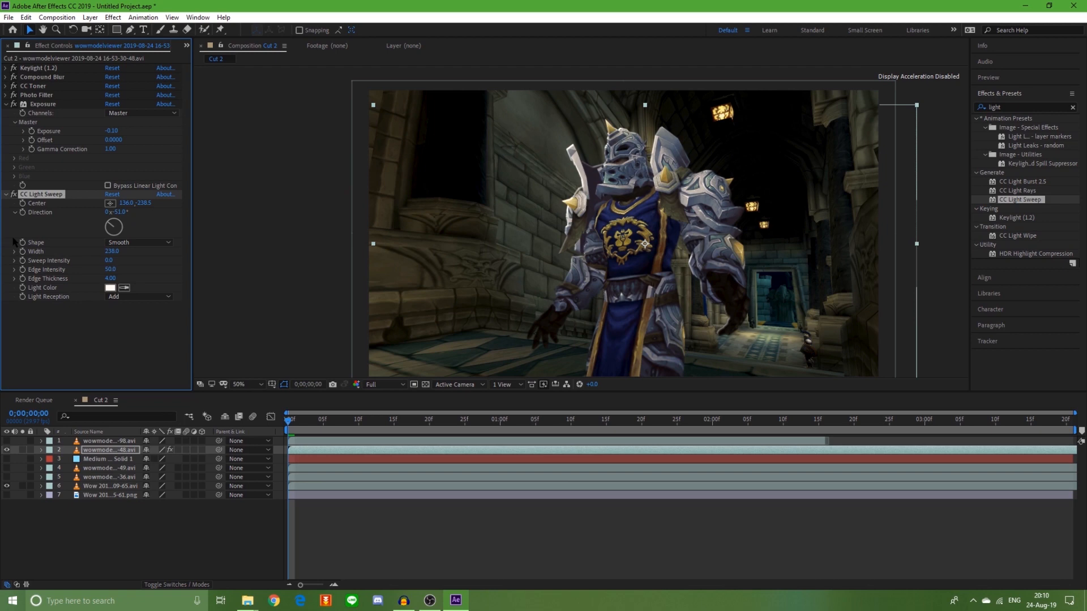
# - Collapse the Exposure settings, and set the light sweep's Edge Intensity to 15 and Edge Thickness to 20, trying intensities of 166 and 60 first
pyautogui.click(5, 105)
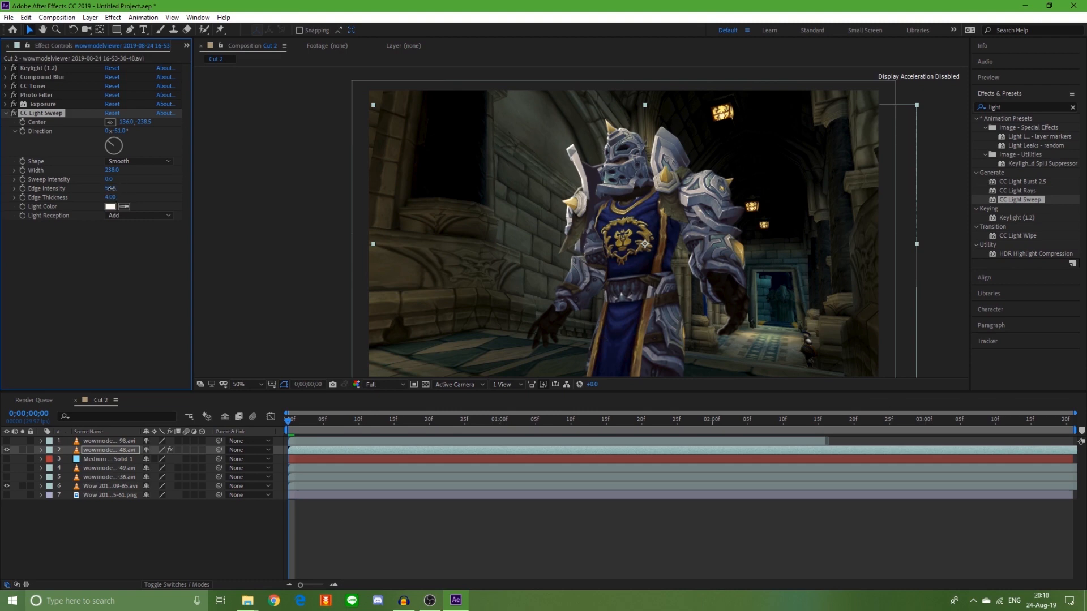
pyautogui.moveTo(125, 189)
pyautogui.mouseDown()
pyautogui.moveTo(144, 189)
pyautogui.moveTo(119, 196)
pyautogui.mouseUp()
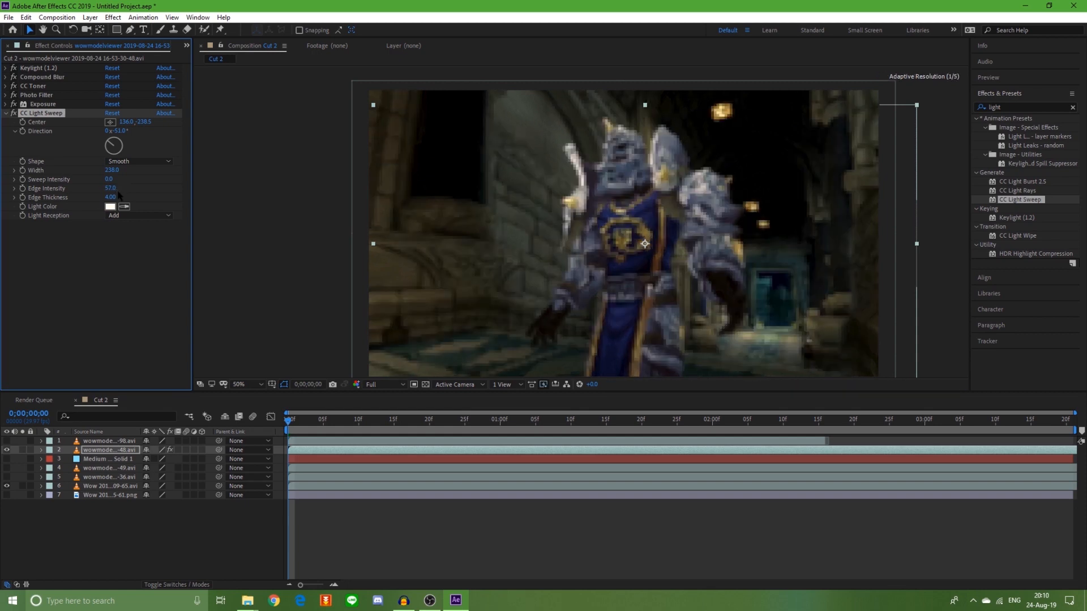
pyautogui.press('.')
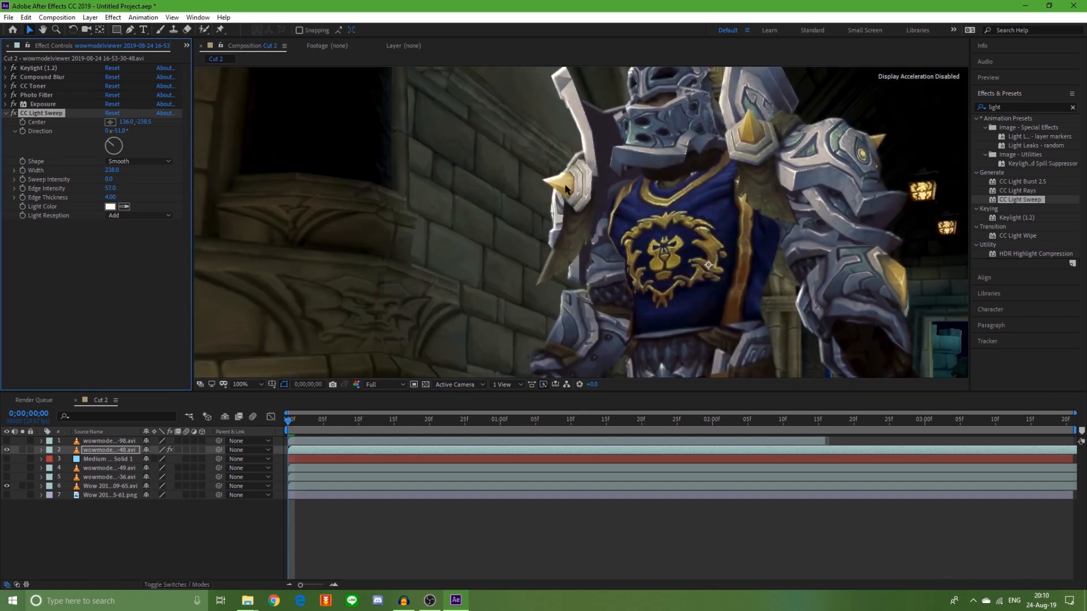
pyautogui.moveTo(112, 188); pyautogui.dragTo(170, 192)
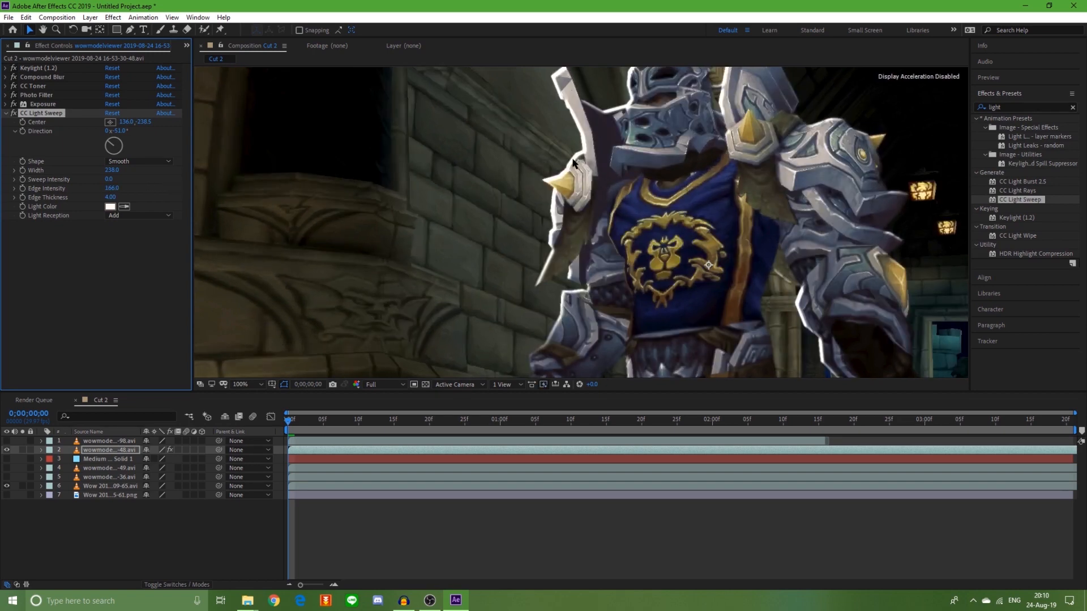
pyautogui.moveTo(112, 188)
pyautogui.mouseDown()
pyautogui.moveTo(44, 191)
pyautogui.moveTo(121, 189)
pyautogui.mouseUp()
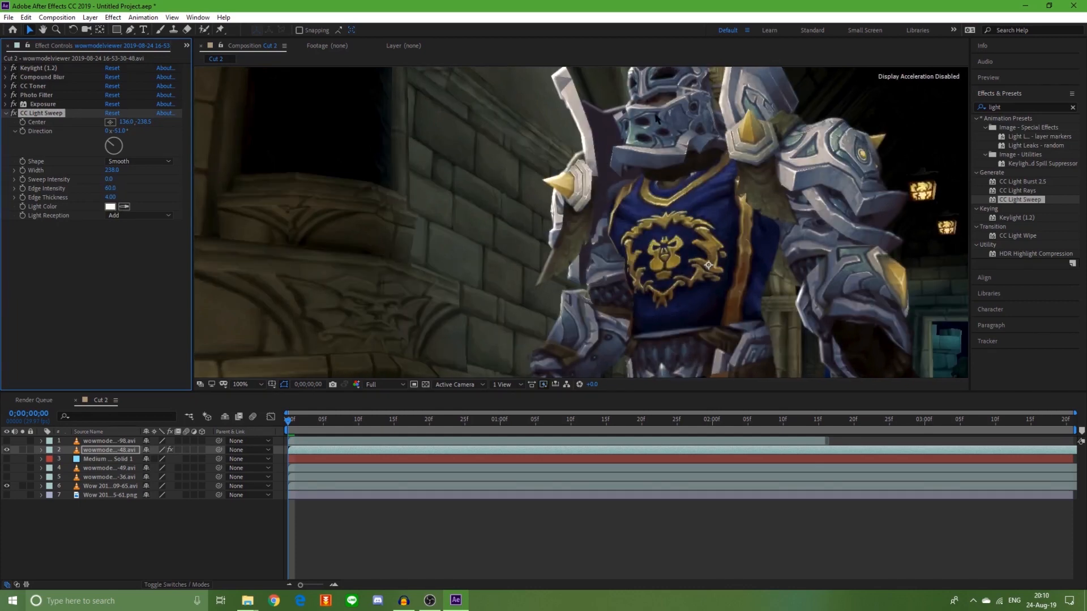
pyautogui.scroll(-2, 602, 161)
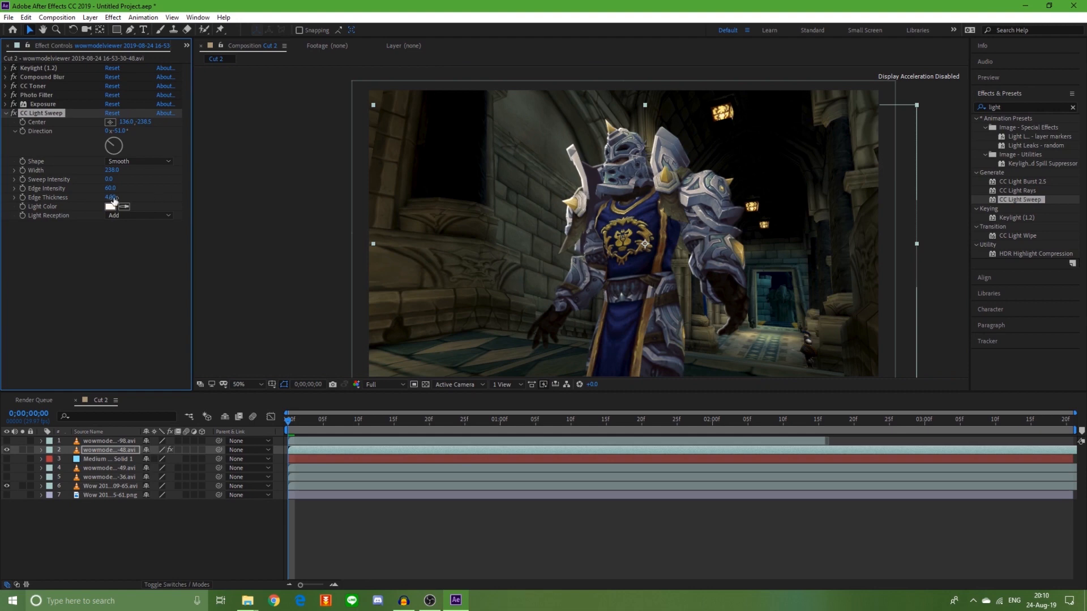
pyautogui.scroll(2, 683, 179)
pyautogui.scroll(-2, 603, 165)
pyautogui.moveTo(112, 194); pyautogui.dragTo(276, 208)
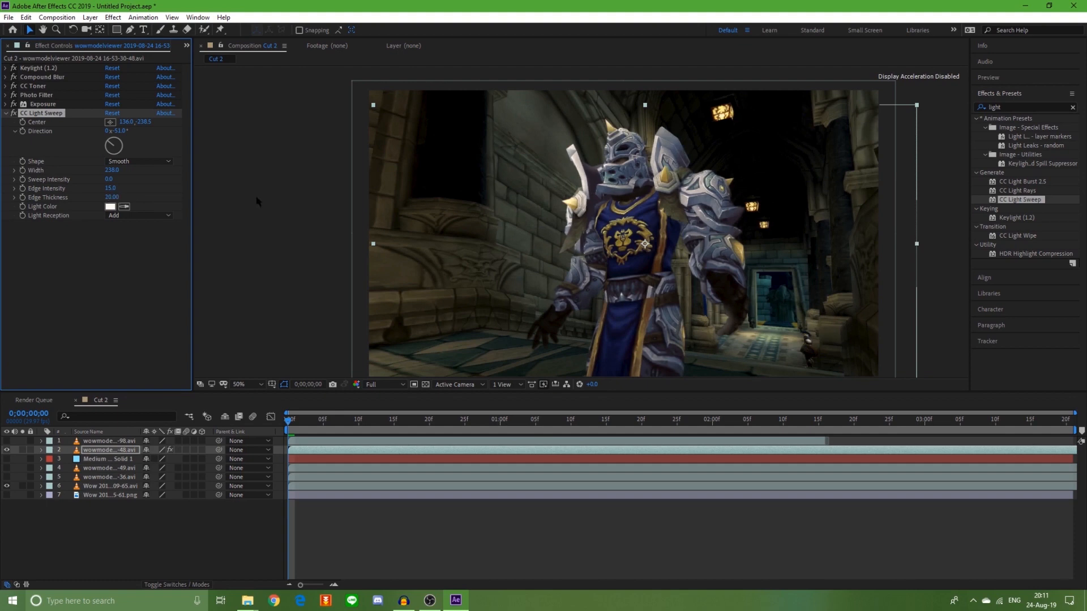
# - Compare the character with CC Light Sweep switched off and on, and inspect the lit armour edges up close
pyautogui.click(14, 114)
pyautogui.click(15, 113)
pyautogui.click(14, 114)
pyautogui.click(14, 114)
pyautogui.press('.')
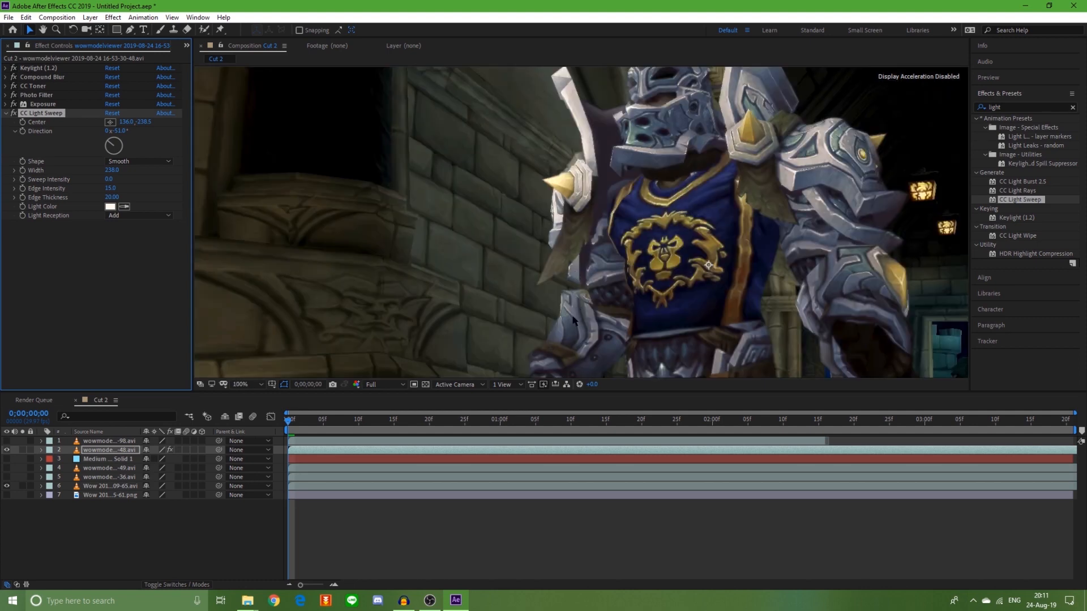
pyautogui.press(',')
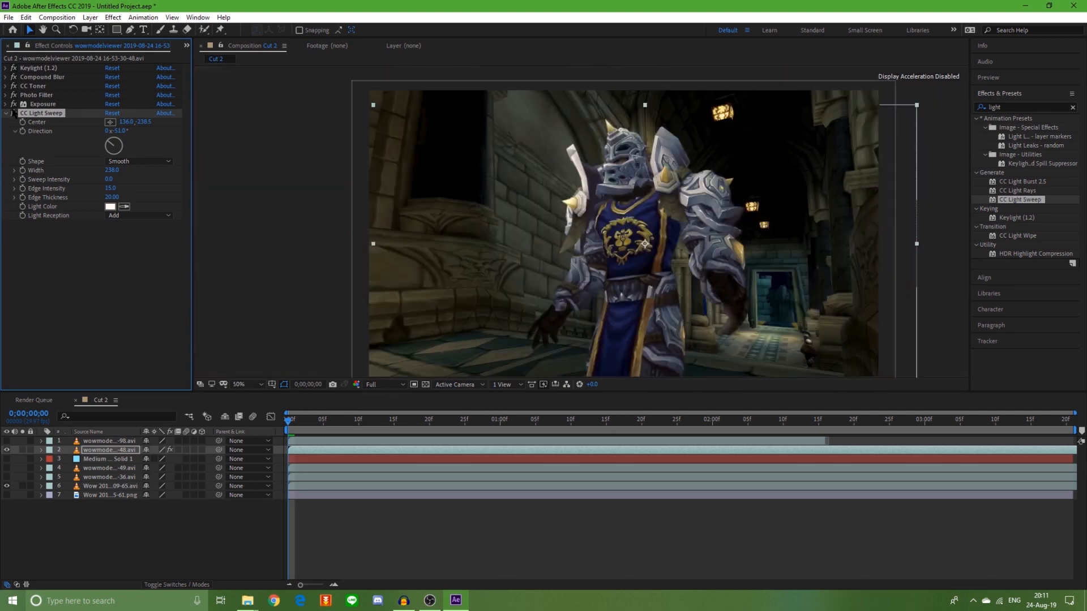
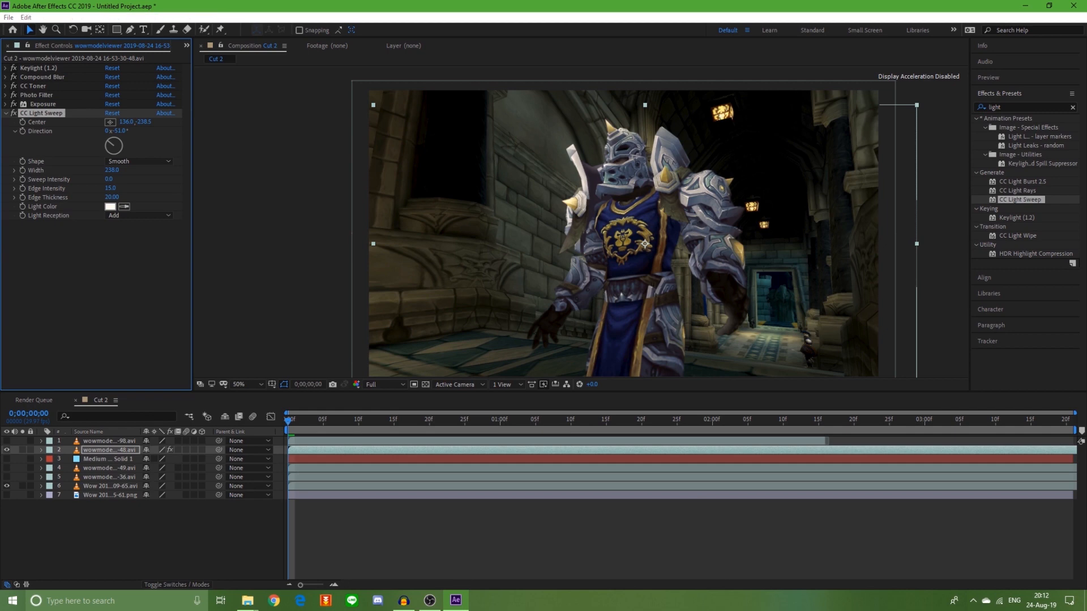
# - Change the first light sweep's Light Color to a warm orange, FFB350
pyautogui.click(111, 207)
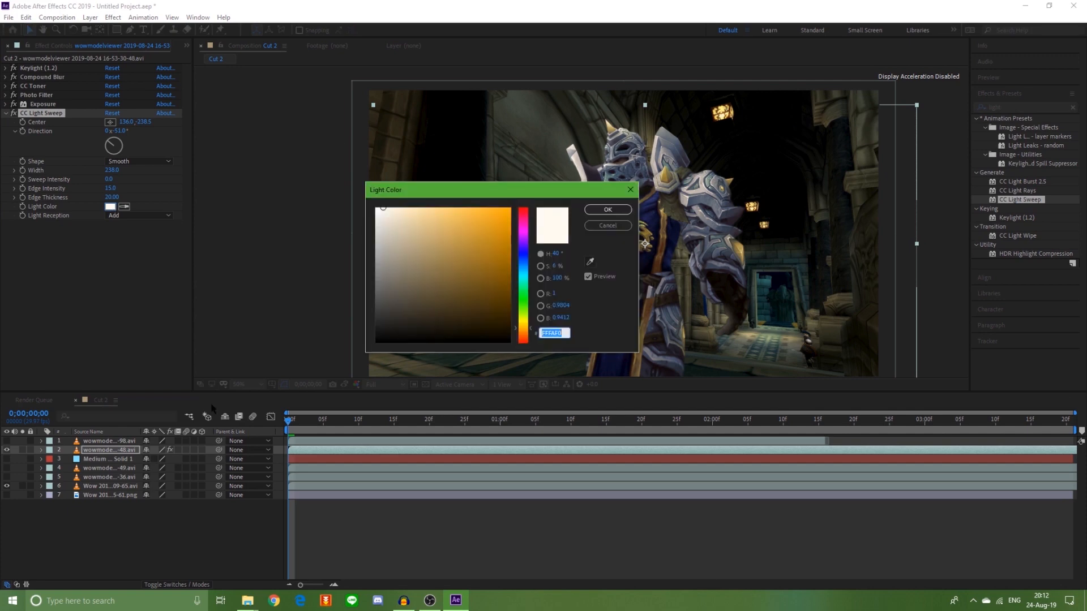
pyautogui.moveTo(472, 239); pyautogui.dragTo(460, 207)
pyautogui.moveTo(523, 329); pyautogui.dragTo(524, 335)
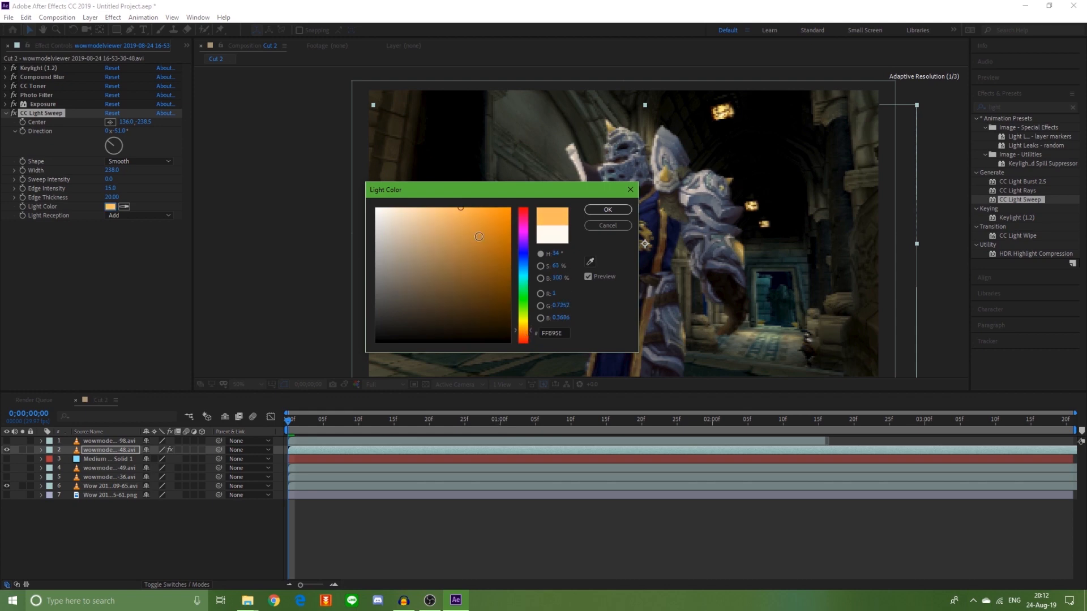
pyautogui.moveTo(480, 224); pyautogui.dragTo(468, 208)
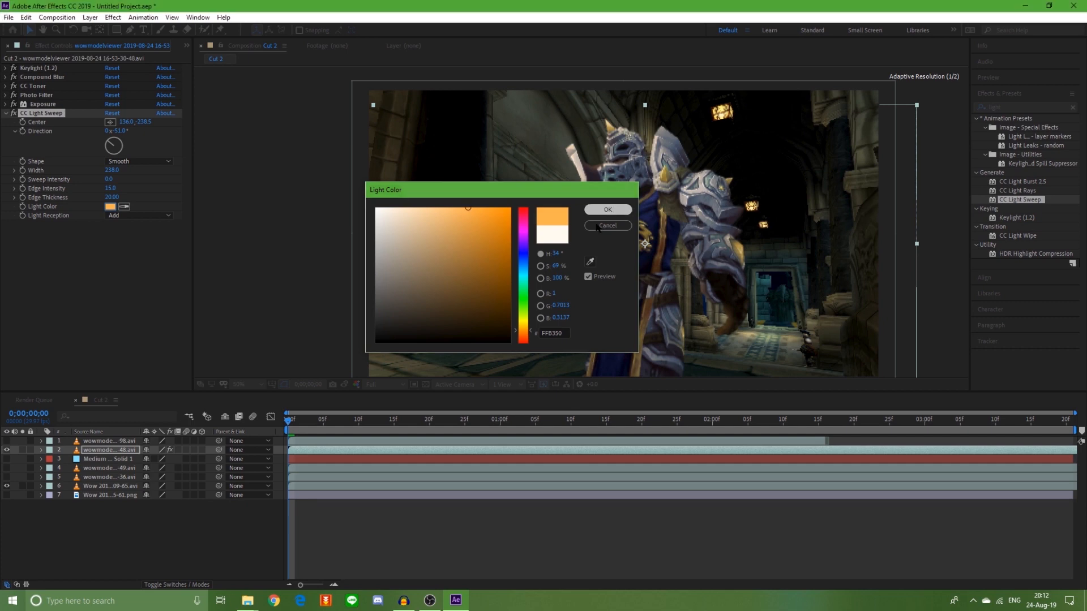
pyautogui.click(600, 226)
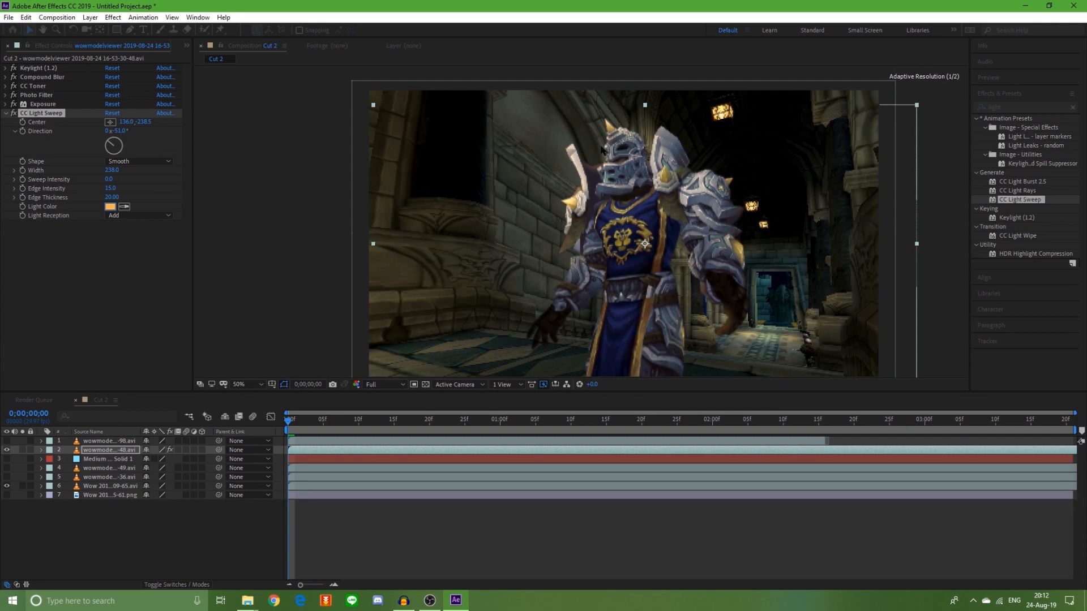
pyautogui.click(84, 203)
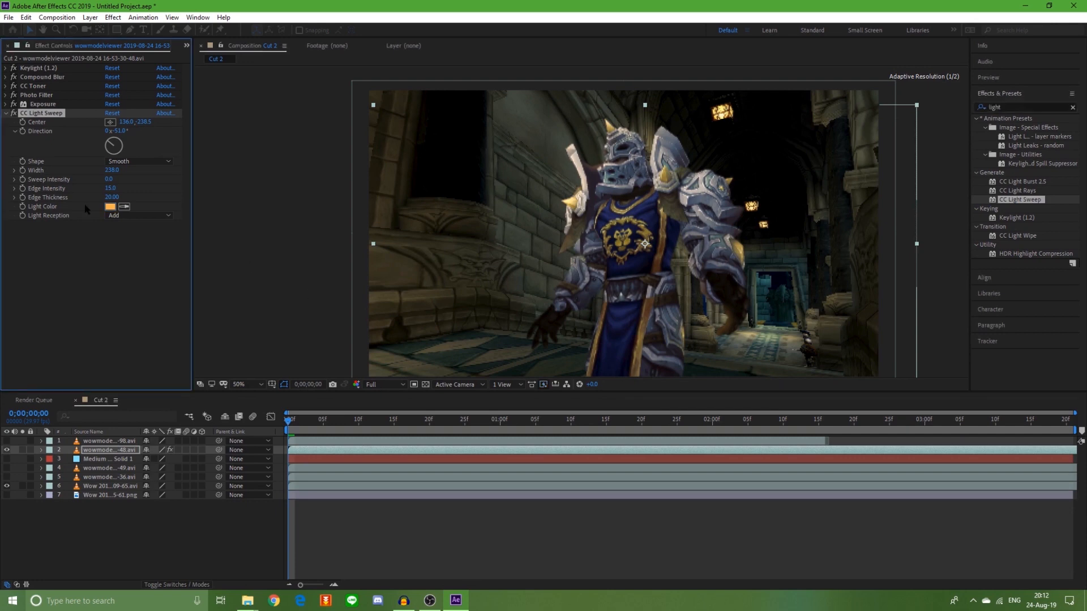
# - Compare the character with the orange CC Light Sweep switched off and on
pyautogui.click(14, 113)
pyautogui.click(14, 113)
pyautogui.click(14, 113)
pyautogui.click(13, 114)
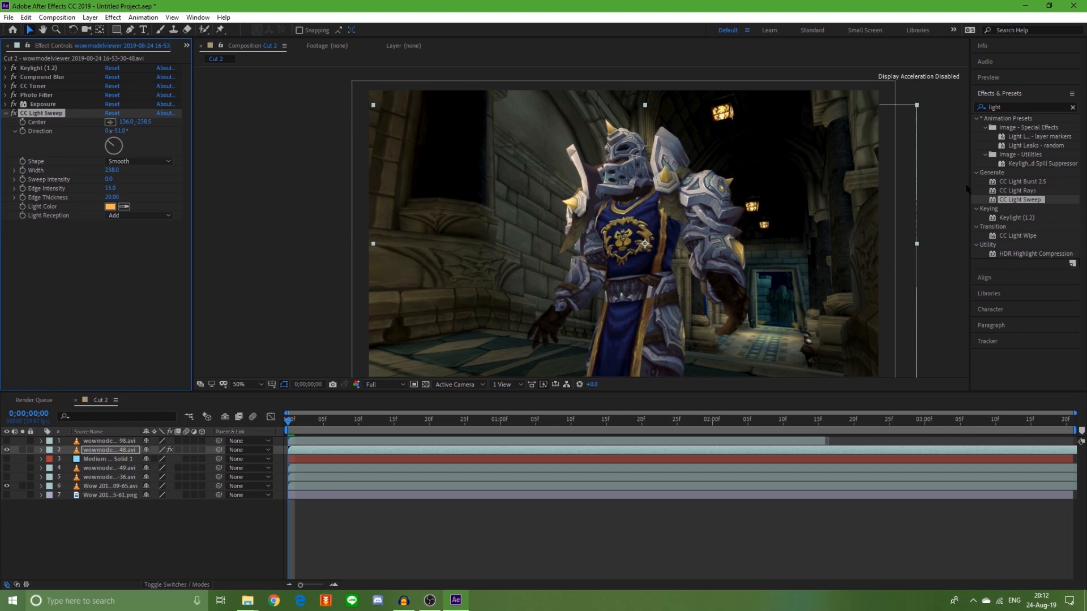
# - Add a second CC Light Sweep to the character layer, with its Center at about 1254, 963.5 and its Direction at 155°
pyautogui.doubleClick(1032, 201)
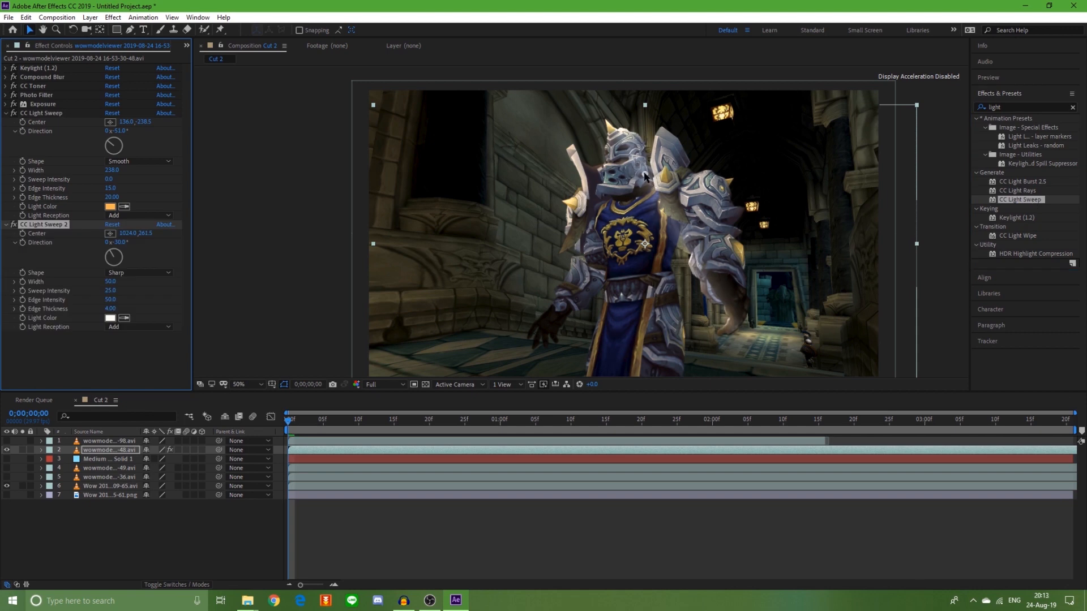
pyautogui.moveTo(647, 186); pyautogui.dragTo(712, 360)
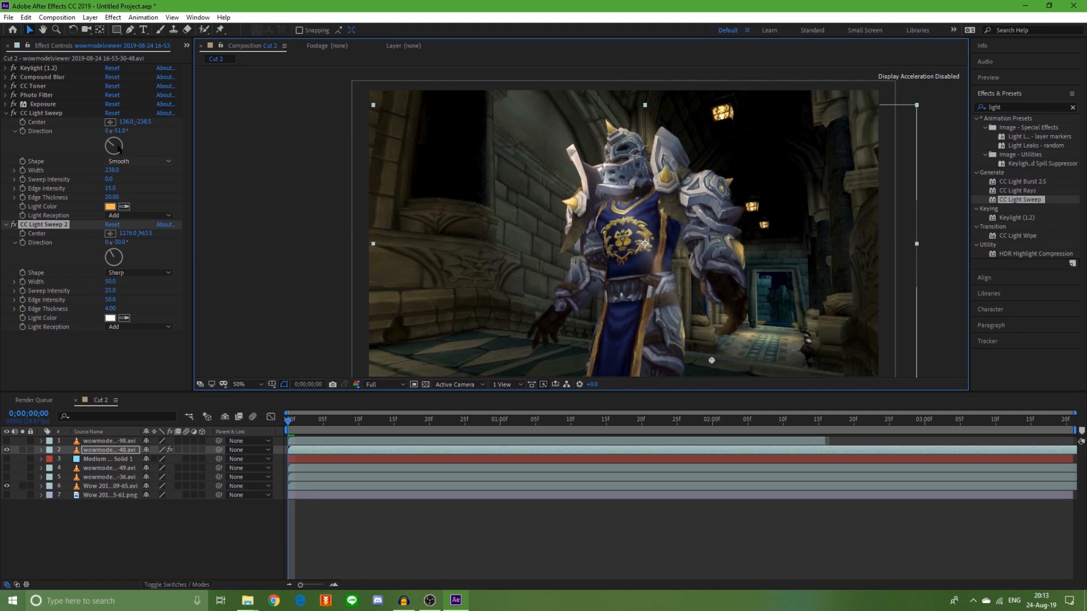
pyautogui.click(121, 257)
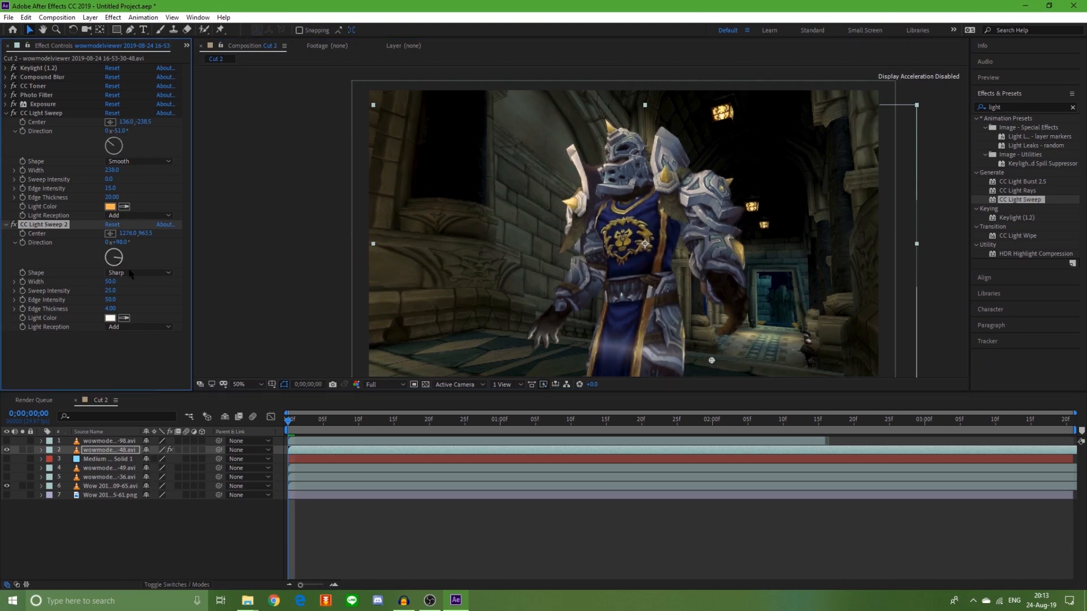
pyautogui.click(130, 271)
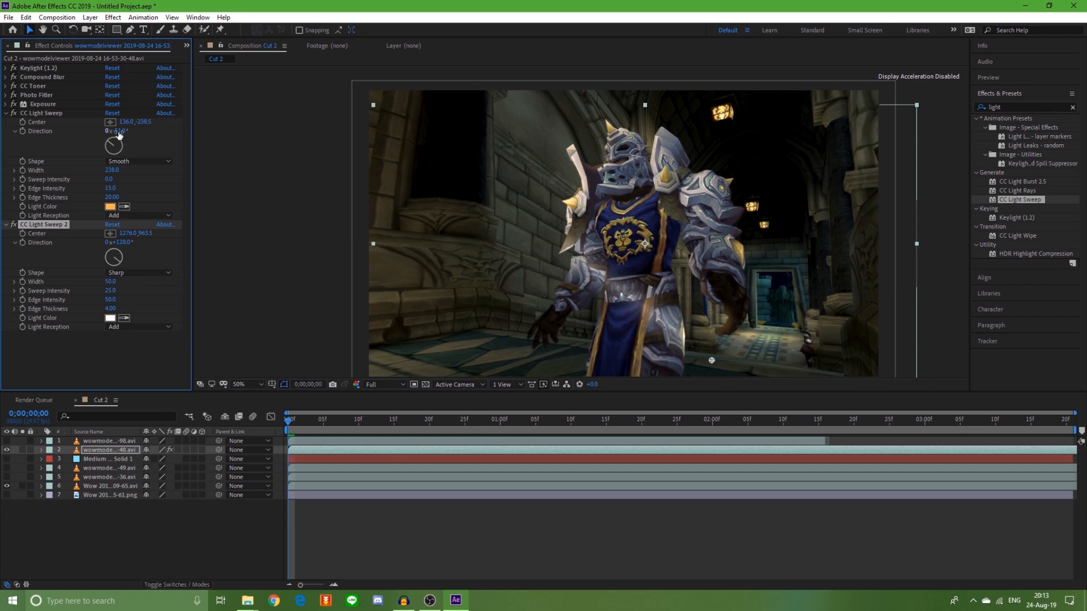
pyautogui.click(122, 274)
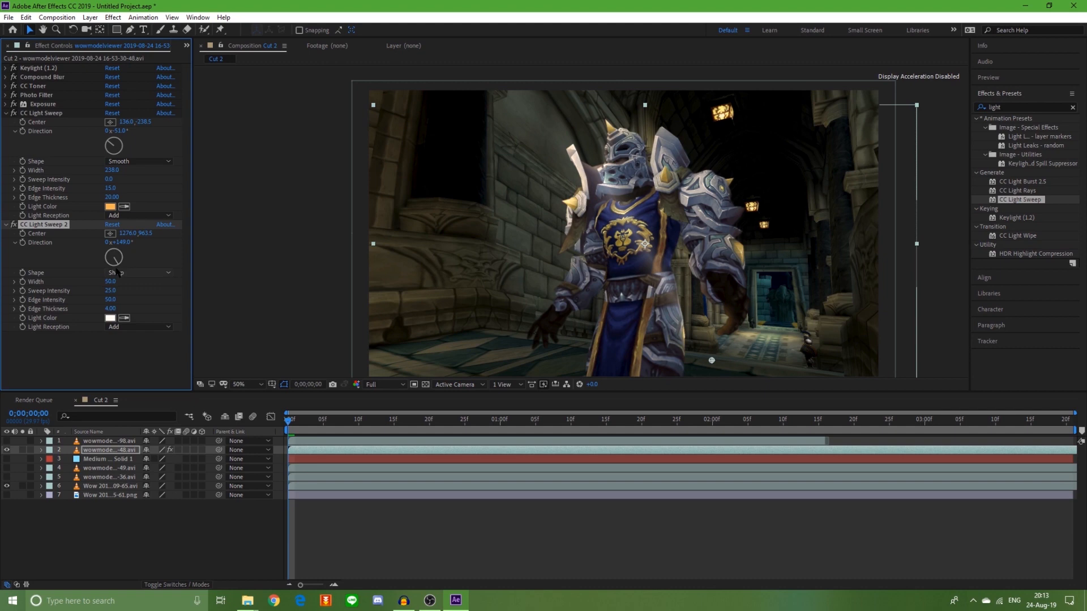
pyautogui.click(119, 271)
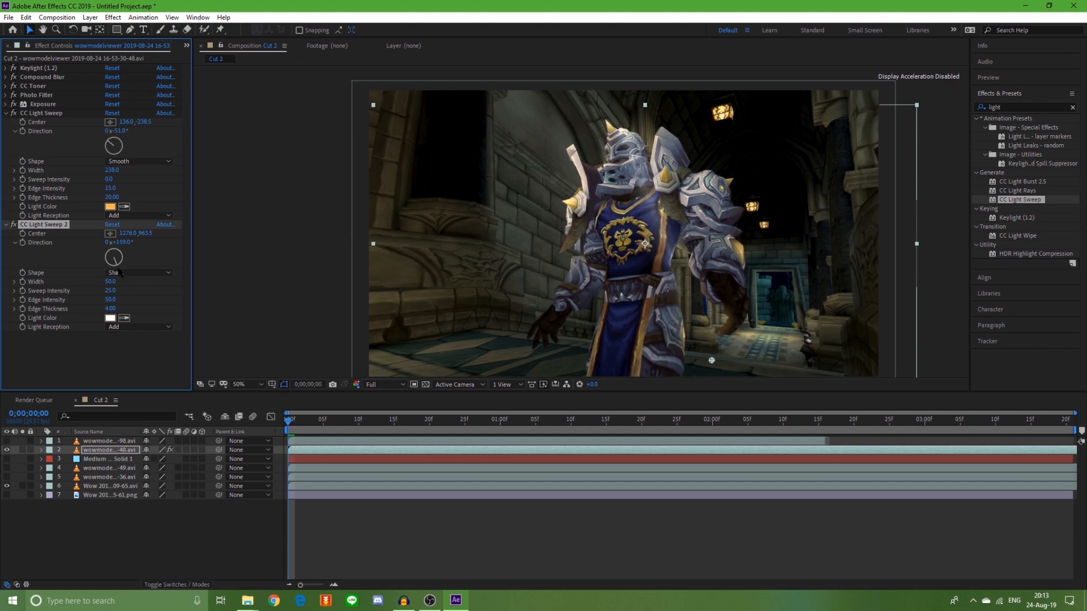
pyautogui.click(117, 266)
pyautogui.moveTo(712, 360); pyautogui.dragTo(705, 361)
pyautogui.click(118, 271)
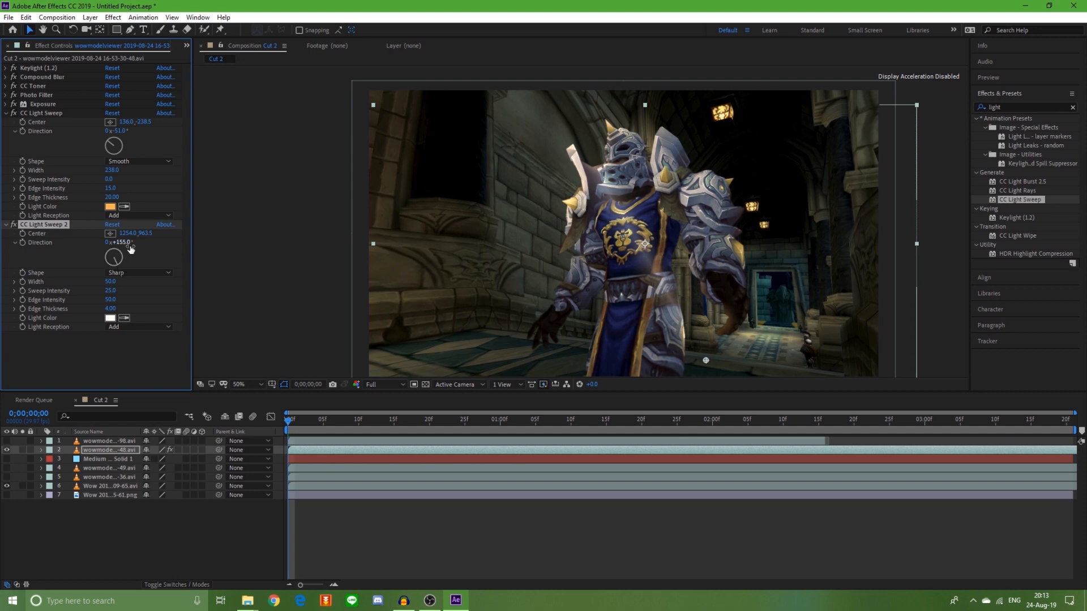
pyautogui.click(122, 243)
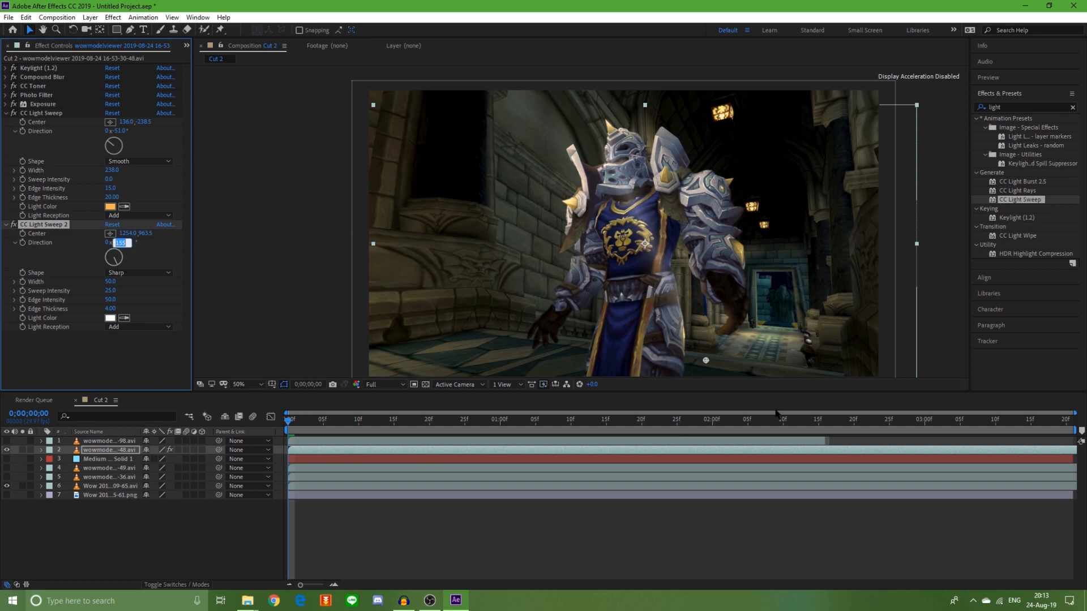
pyautogui.click(127, 362)
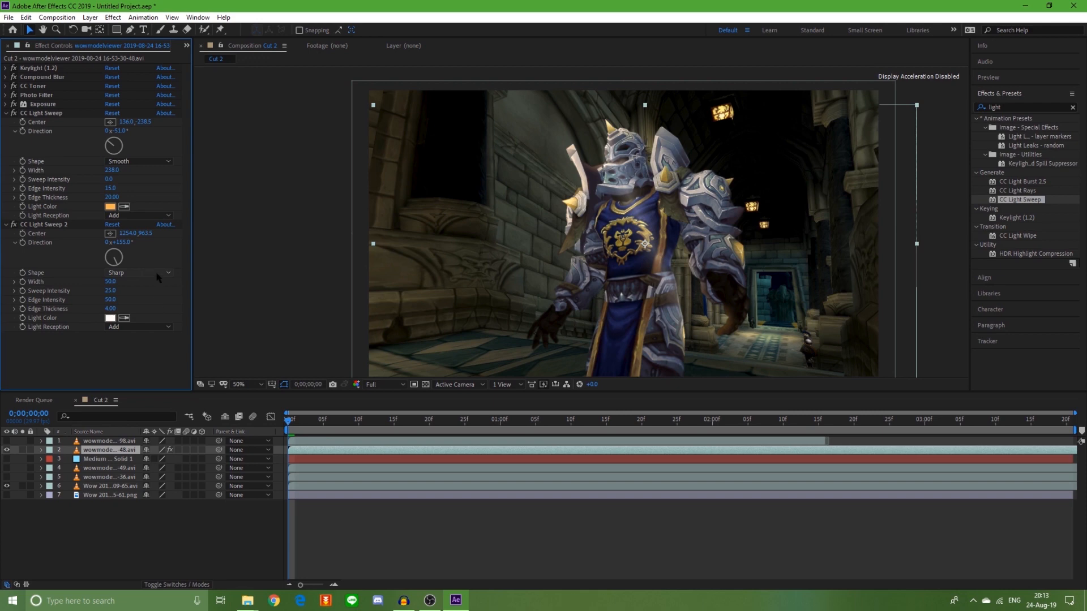
# - Set the second light sweep's Shape to Smooth, Sweep Intensity to 0, Edge Thickness to 13.9 and Edge Intensity to 42
pyautogui.click(168, 274)
pyautogui.click(149, 299)
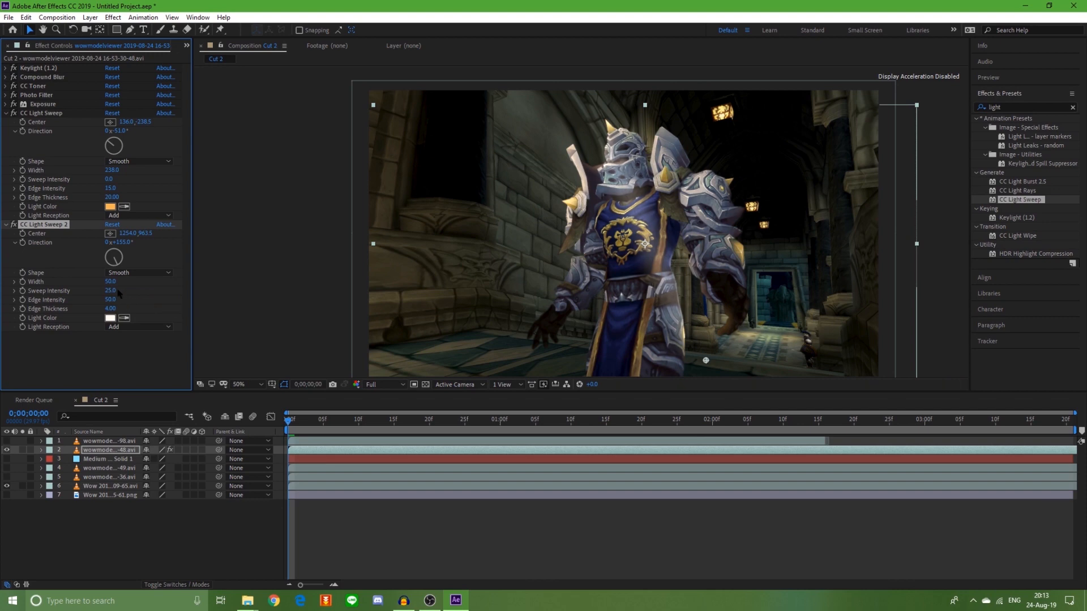
pyautogui.click(111, 291)
pyautogui.write('0')
pyautogui.press('Return')
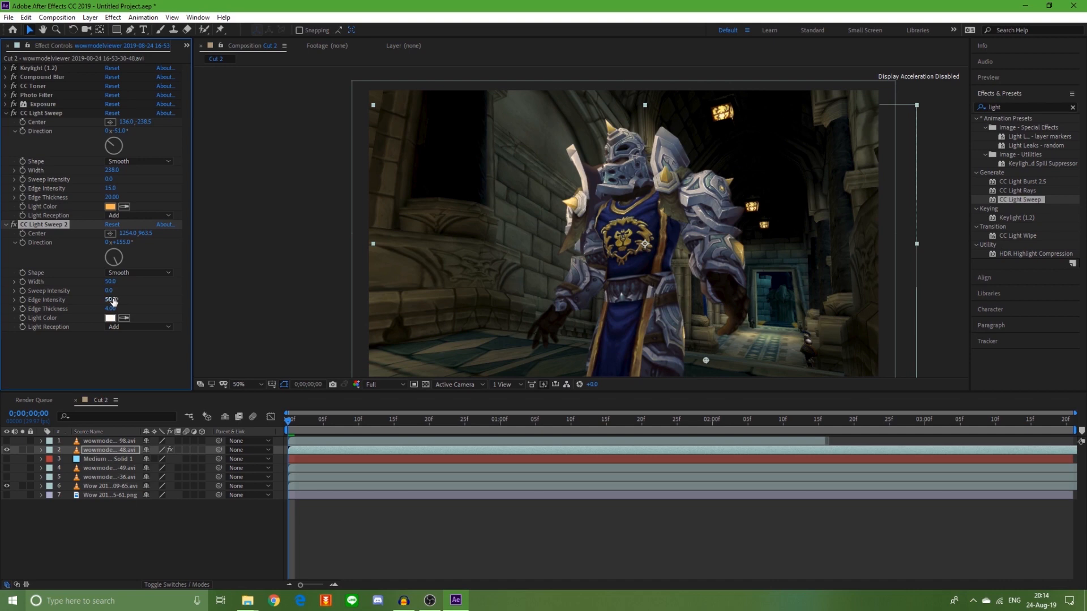
pyautogui.moveTo(111, 309); pyautogui.dragTo(186, 326)
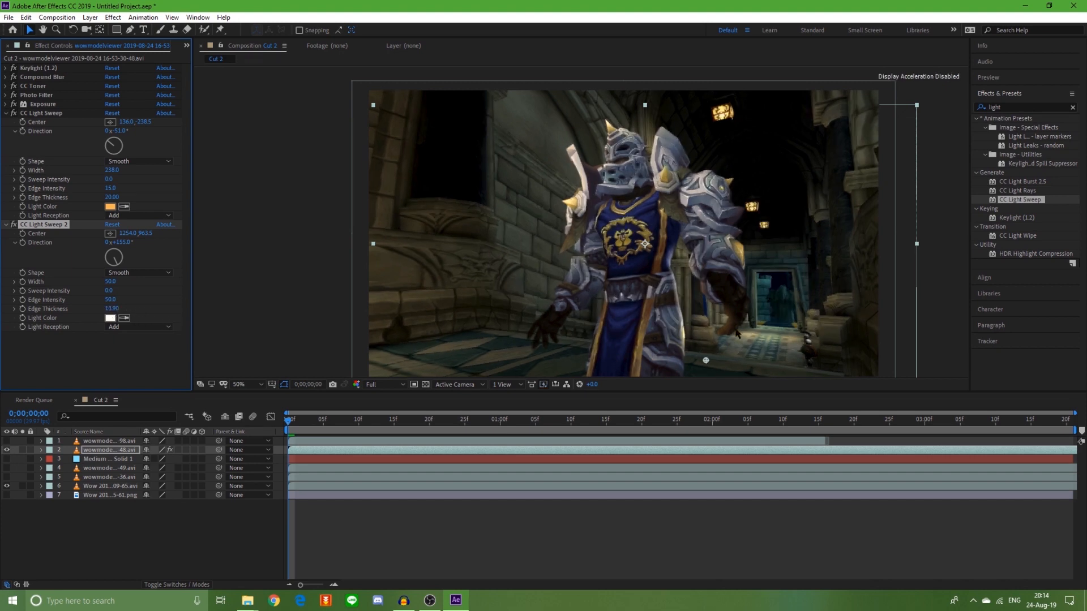
pyautogui.moveTo(113, 300); pyautogui.dragTo(113, 304)
# - Sample CC Toner's dark blue Darktones color as the second light sweep's Light Color, and collapse the other effects' settings
pyautogui.click(5, 113)
pyautogui.click(5, 86)
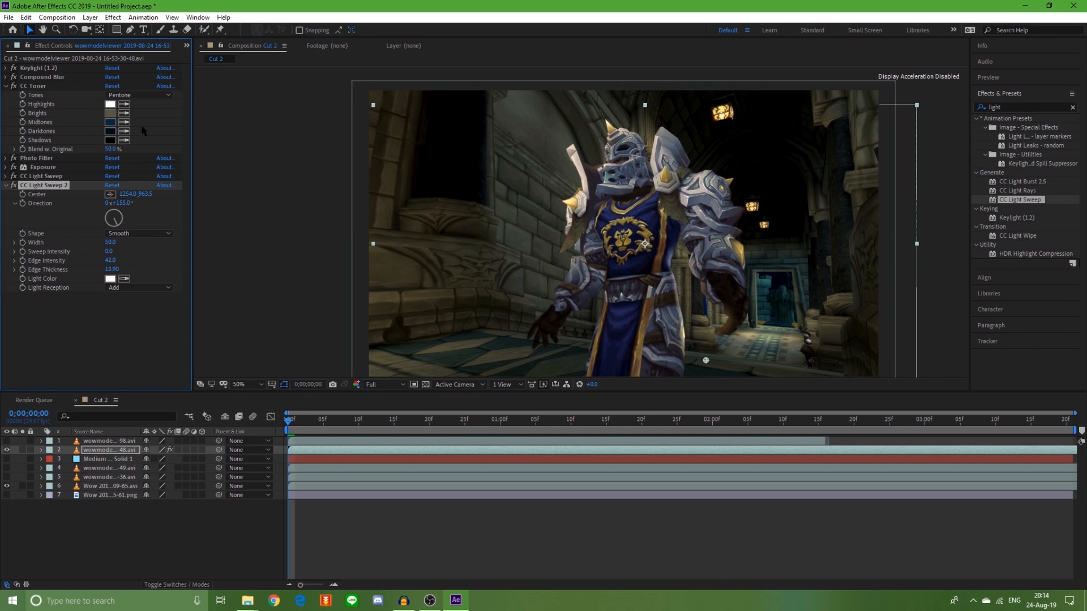
pyautogui.click(125, 279)
pyautogui.click(114, 128)
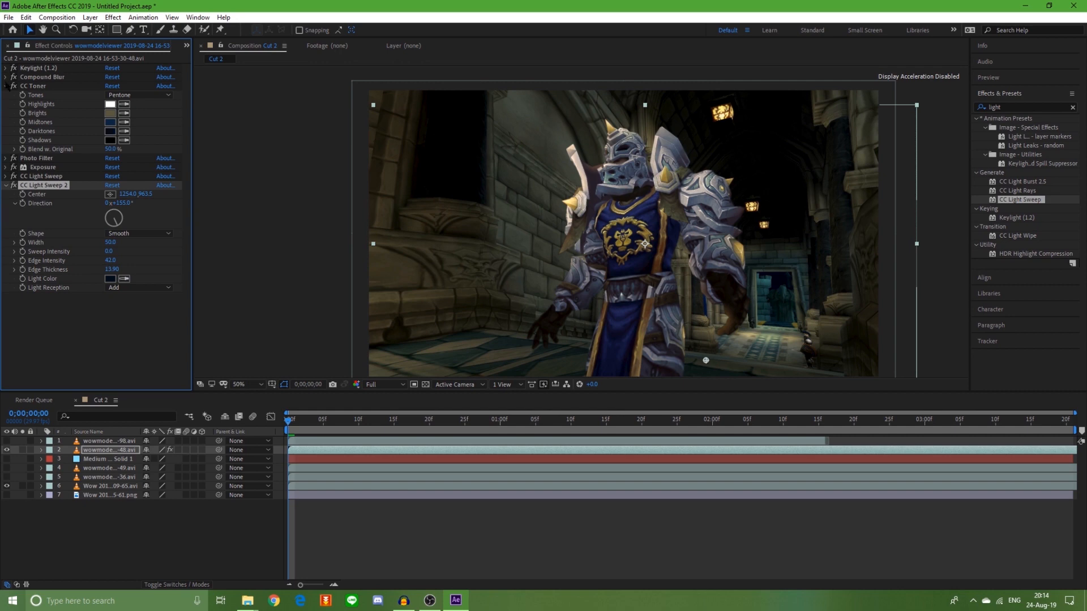
pyautogui.click(6, 86)
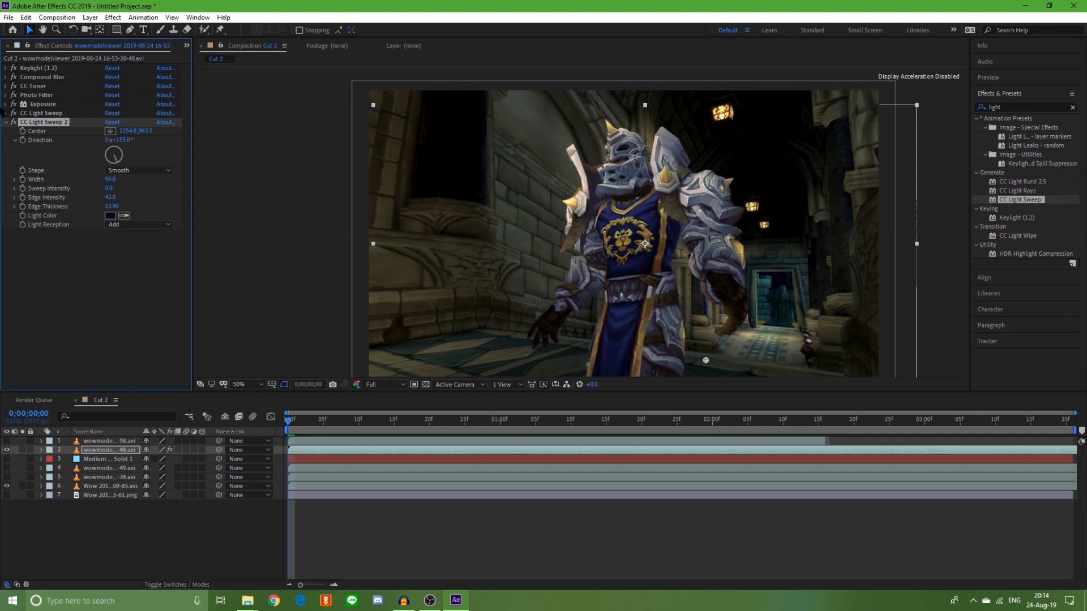
# - Set the second light sweep's Light Reception to Composite, Width to 162 and Edge Thickness to 12.9
pyautogui.click(156, 226)
pyautogui.click(165, 247)
pyautogui.moveTo(113, 180); pyautogui.dragTo(171, 188)
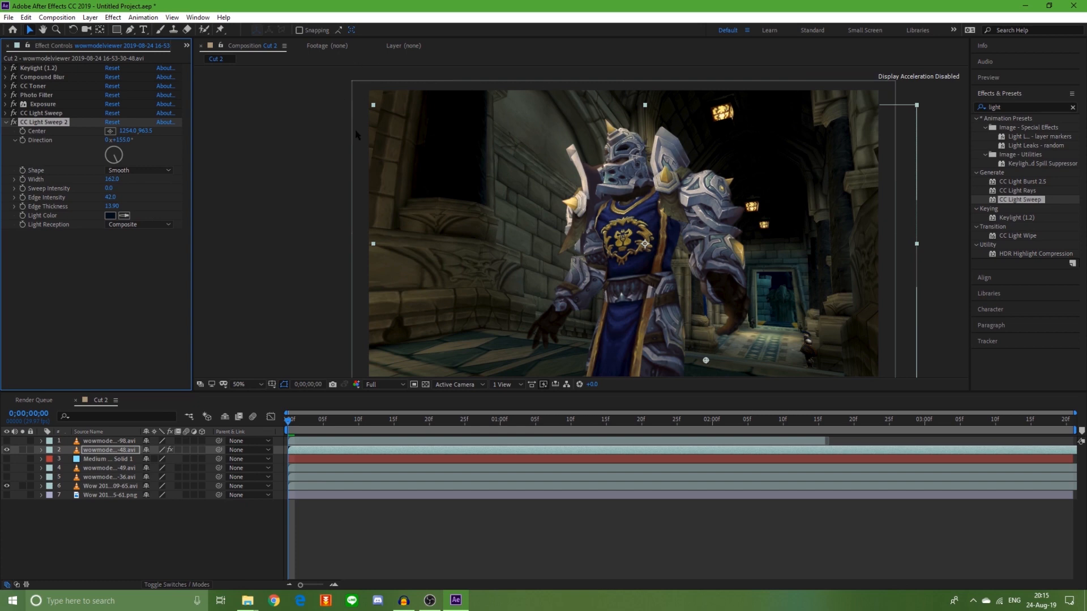
pyautogui.moveTo(112, 207); pyautogui.dragTo(125, 225)
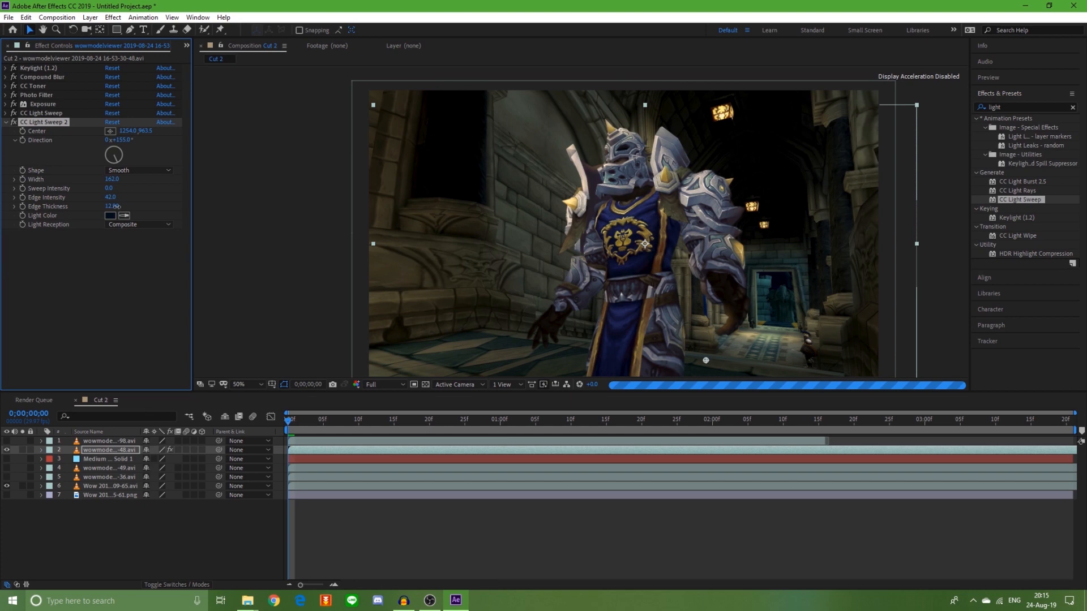
pyautogui.click(167, 184)
# - Check the second light sweep's effect on the character by toggling it, and review its settings and Light Reception options
pyautogui.click(14, 122)
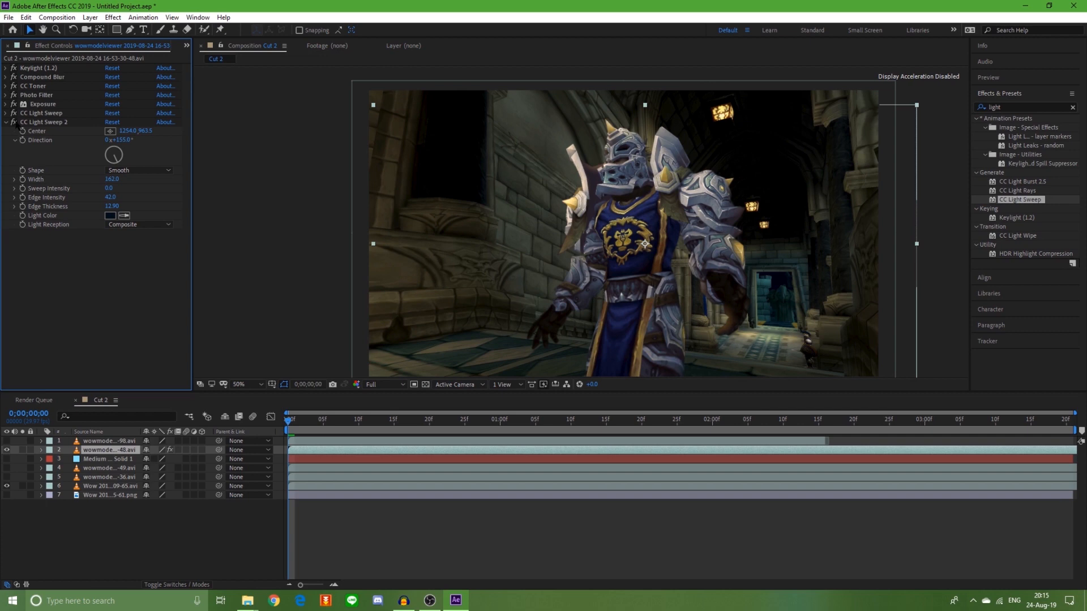
pyautogui.click(5, 123)
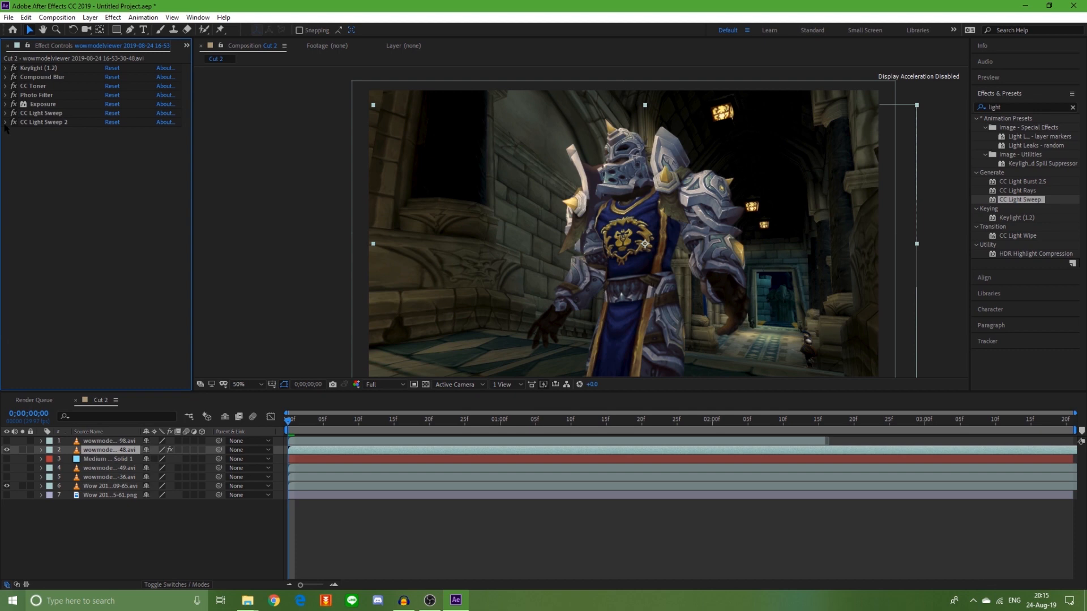
pyautogui.click(5, 123)
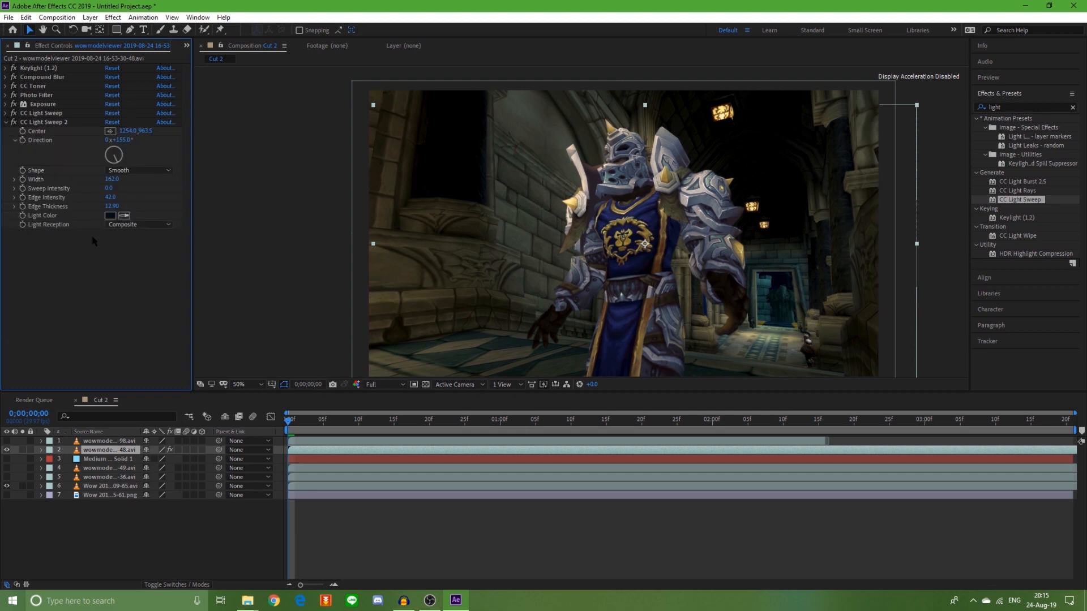
pyautogui.click(132, 225)
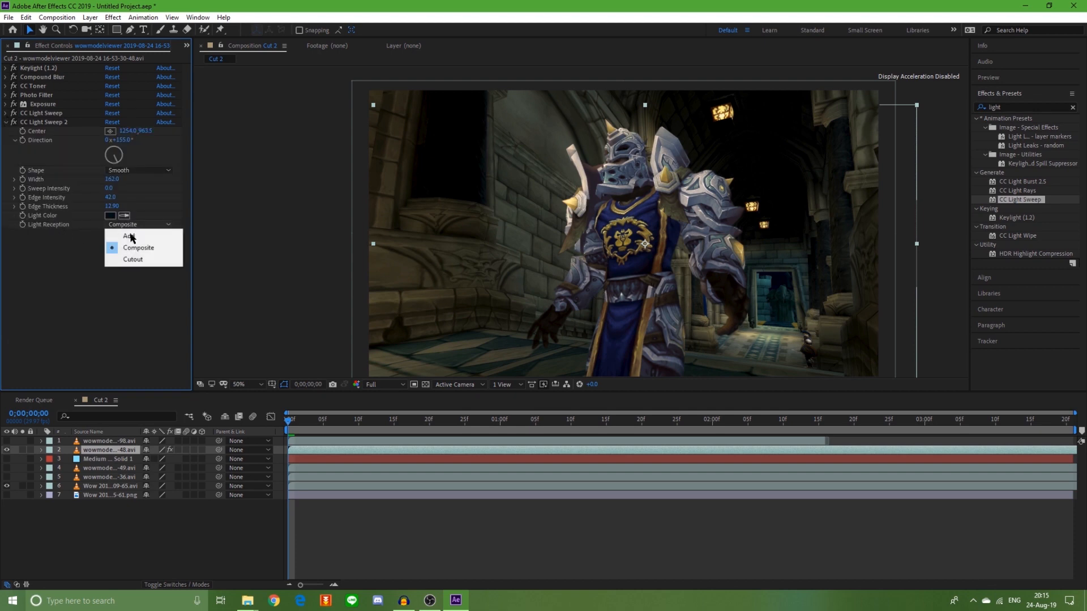
pyautogui.click(63, 249)
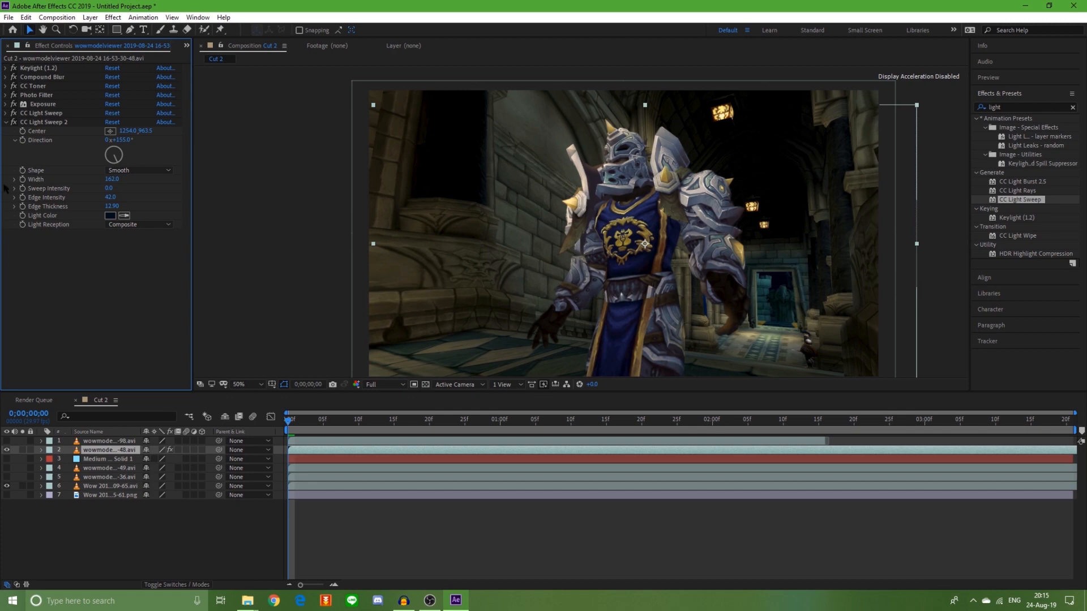
pyautogui.click(8, 123)
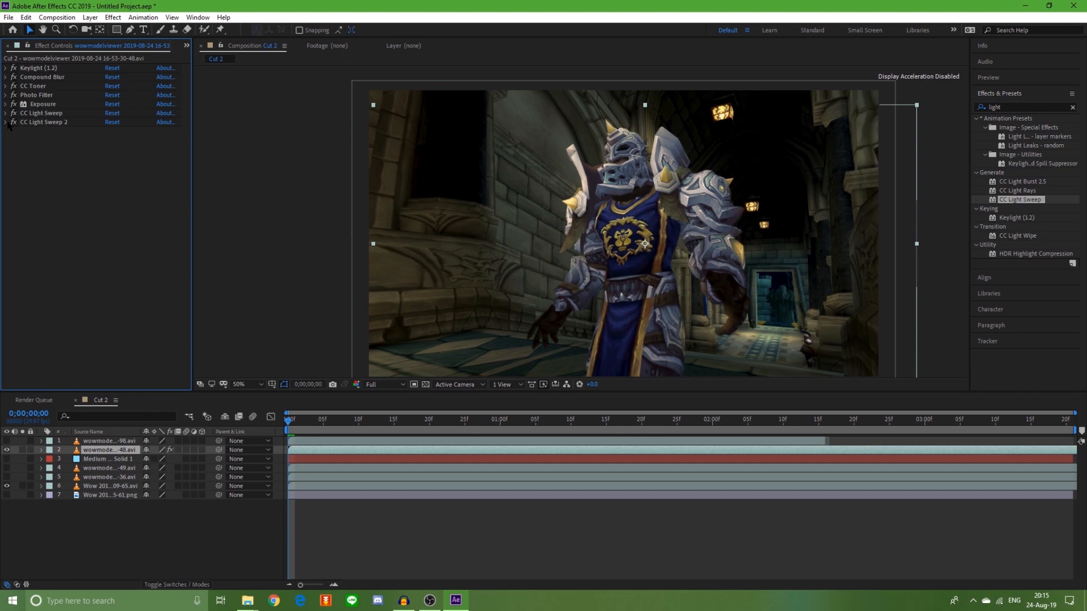
pyautogui.click(6, 122)
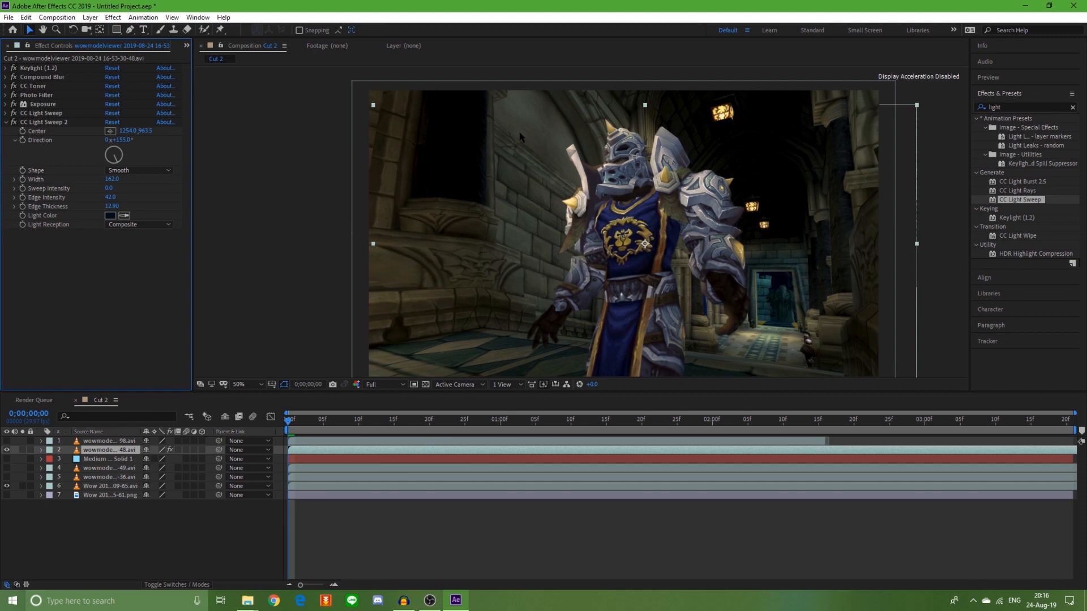
# - Inspect the whole composite and the character's hands and leg armour up close
pyautogui.scroll(-2, 785, 240)
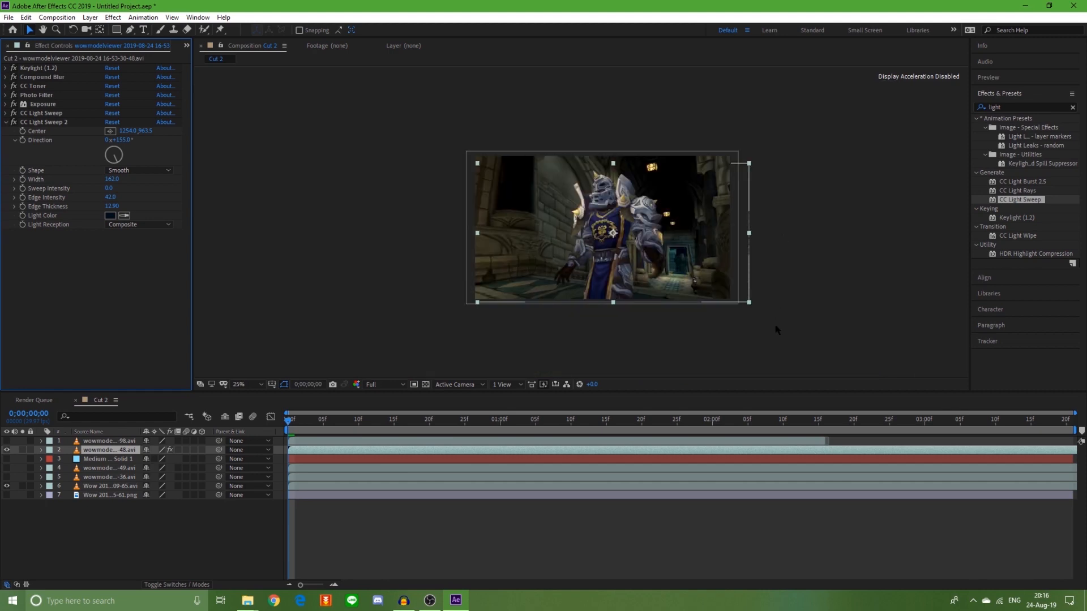
pyautogui.scroll(2, 776, 328)
pyautogui.scroll(-2, 775, 327)
pyautogui.scroll(2, 702, 301)
pyautogui.moveTo(675, 249); pyautogui.dragTo(625, 171)
pyautogui.scroll(2, 623, 319)
pyautogui.scroll(-2, 624, 319)
pyautogui.scroll(2, 620, 326)
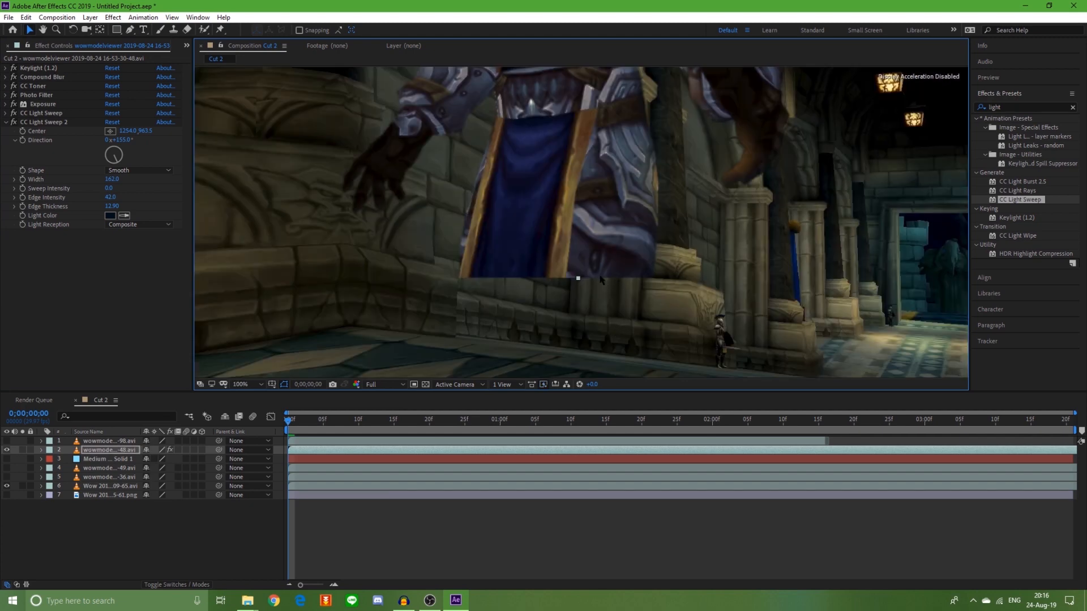
# - Switch off both existing light sweeps and add a third CC Light Sweep to the character layer
pyautogui.click(12, 127)
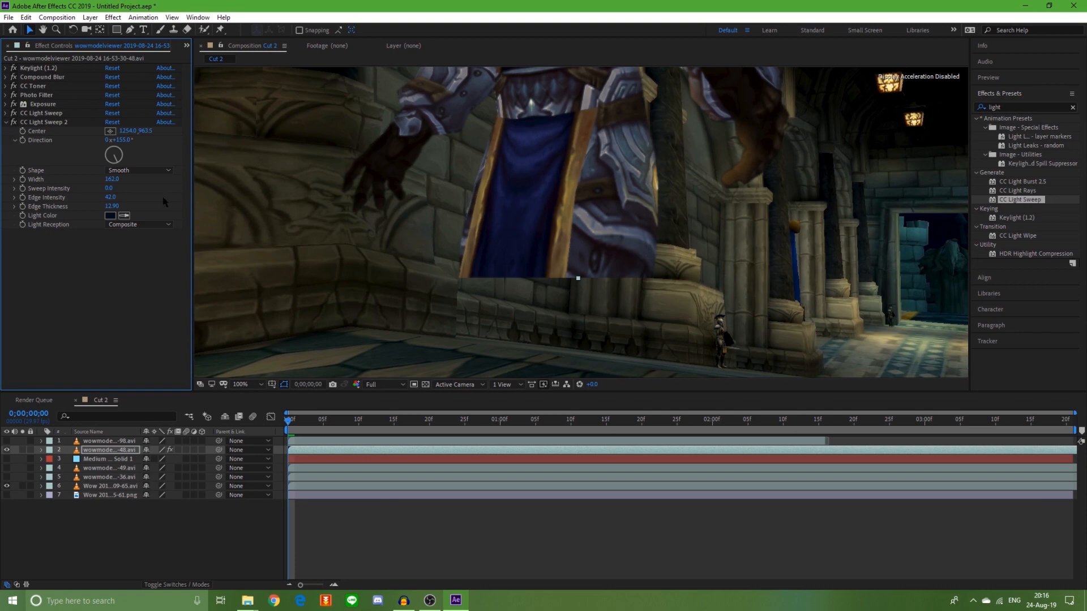
pyautogui.click(6, 122)
pyautogui.click(13, 112)
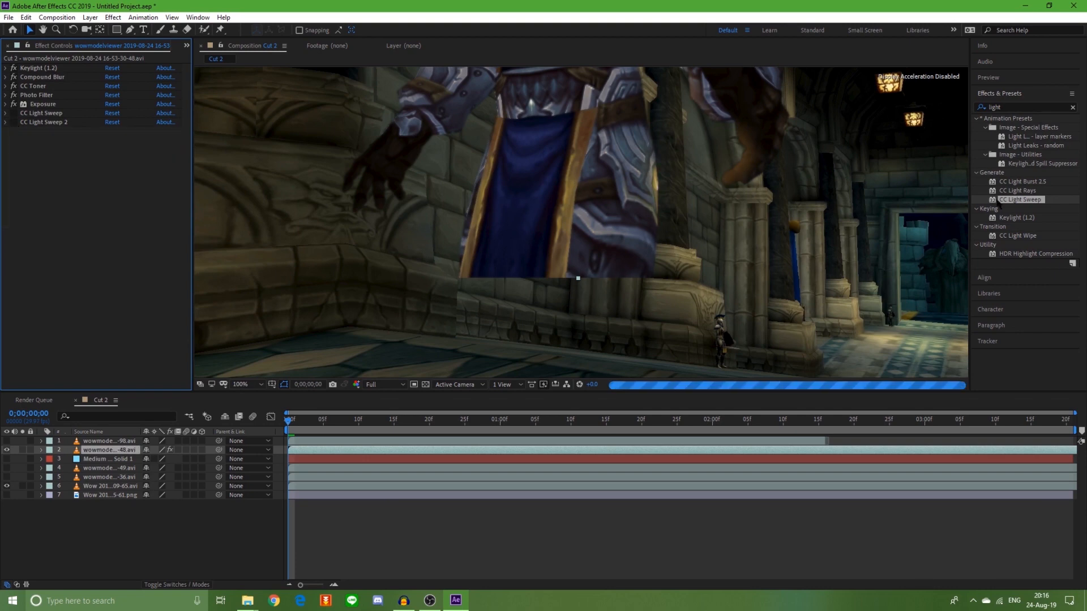
pyautogui.doubleClick(1006, 200)
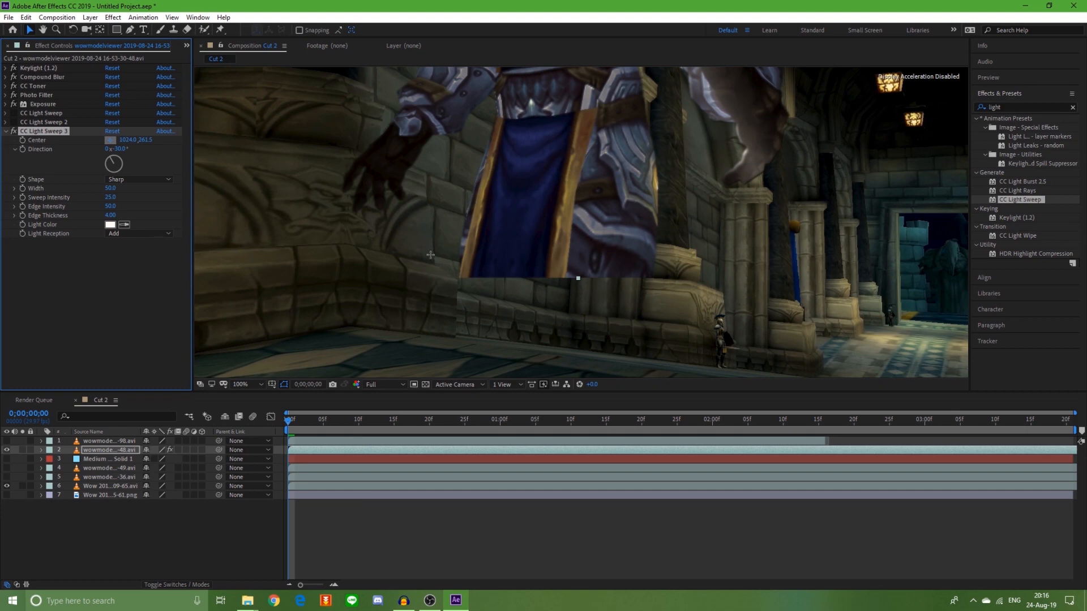
# - Centre the third light sweep near the far doorway with Direction -248°, Width 223, Sweep Intensity 0 and Edge Thickness 12.7
pyautogui.click(901, 300)
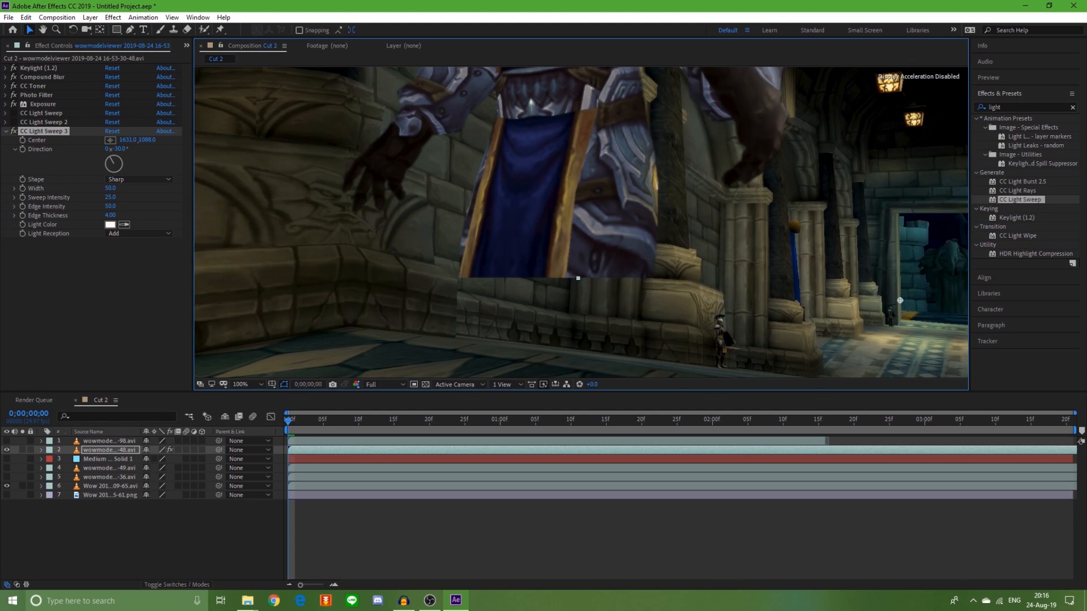
pyautogui.moveTo(111, 161); pyautogui.dragTo(3, 199)
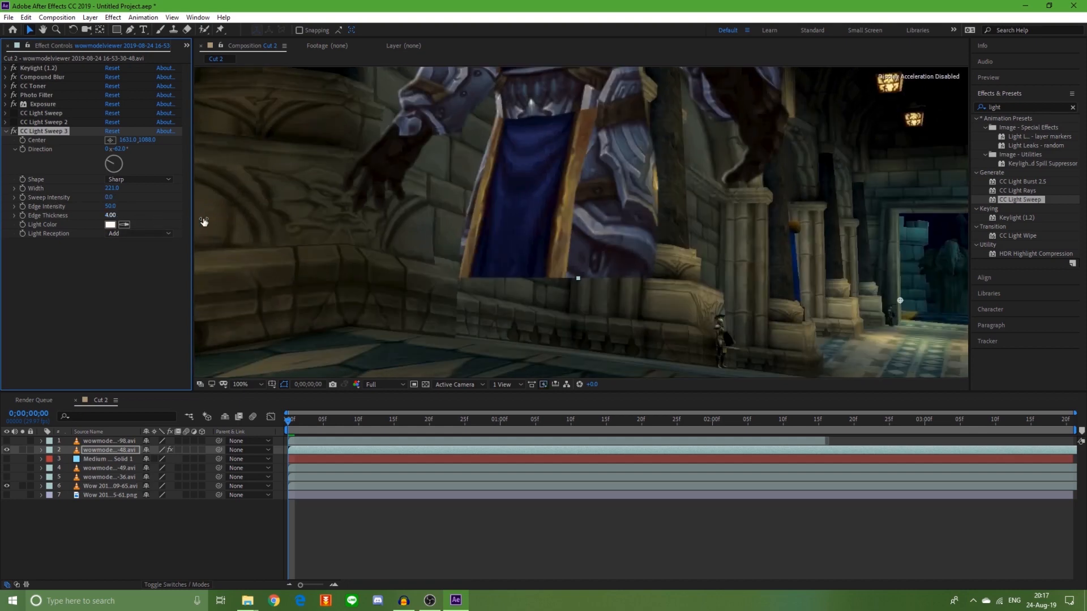
pyautogui.moveTo(111, 216); pyautogui.dragTo(194, 219)
pyautogui.moveTo(170, 208); pyautogui.dragTo(167, 209)
pyautogui.moveTo(118, 165); pyautogui.dragTo(129, 176)
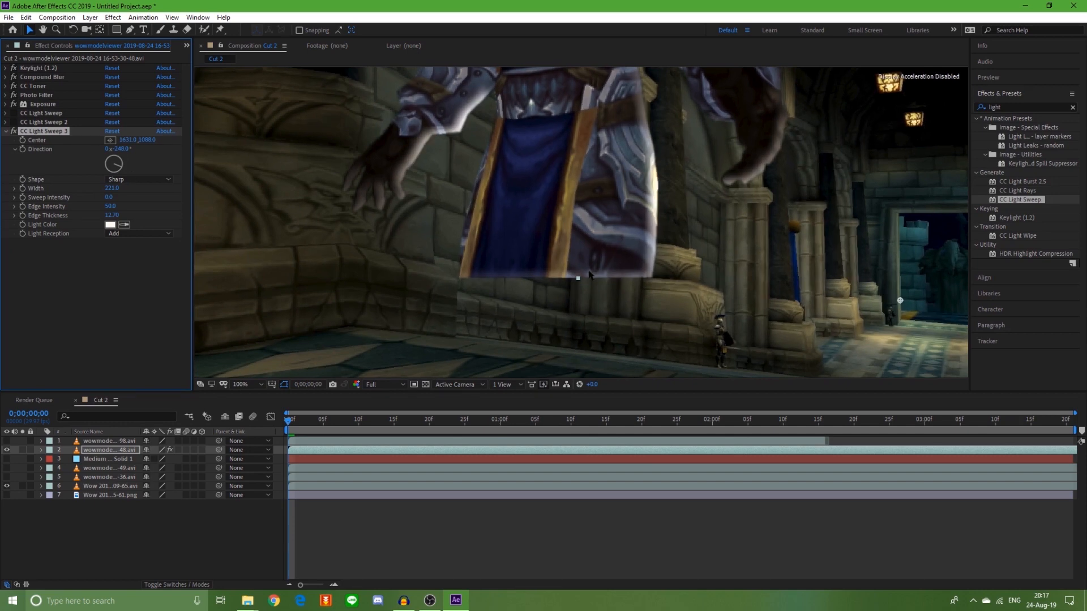
# - Move the character until its cropped lower edge falls below the frame, and set the third light sweep's Edge Intensity to 56
pyautogui.scroll(-2, 601, 256)
pyautogui.scroll(2, 602, 256)
pyautogui.scroll(-2, 601, 256)
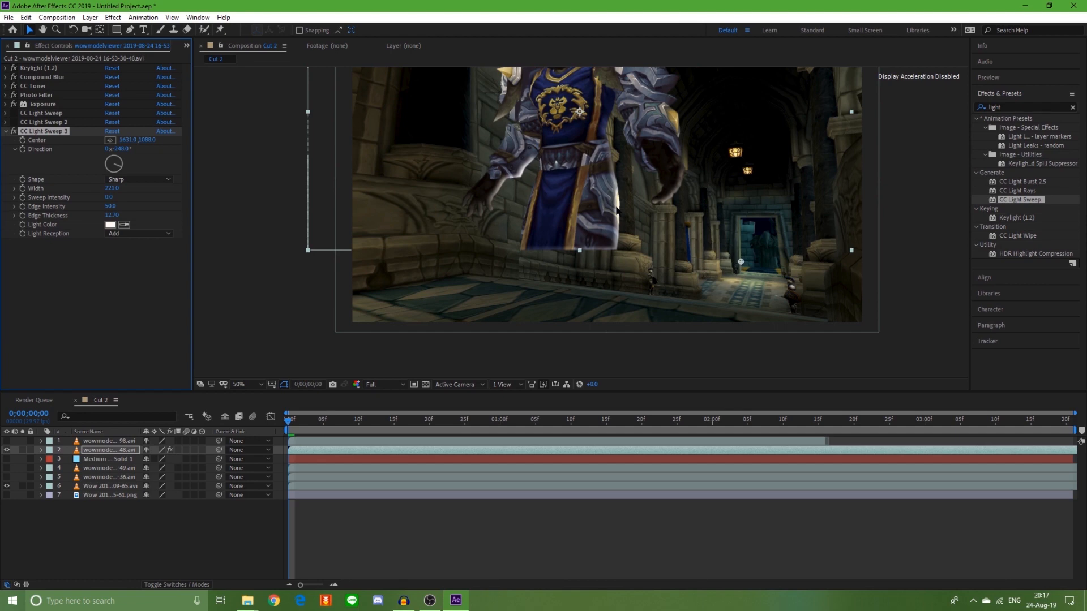
pyautogui.moveTo(581, 177); pyautogui.dragTo(605, 237)
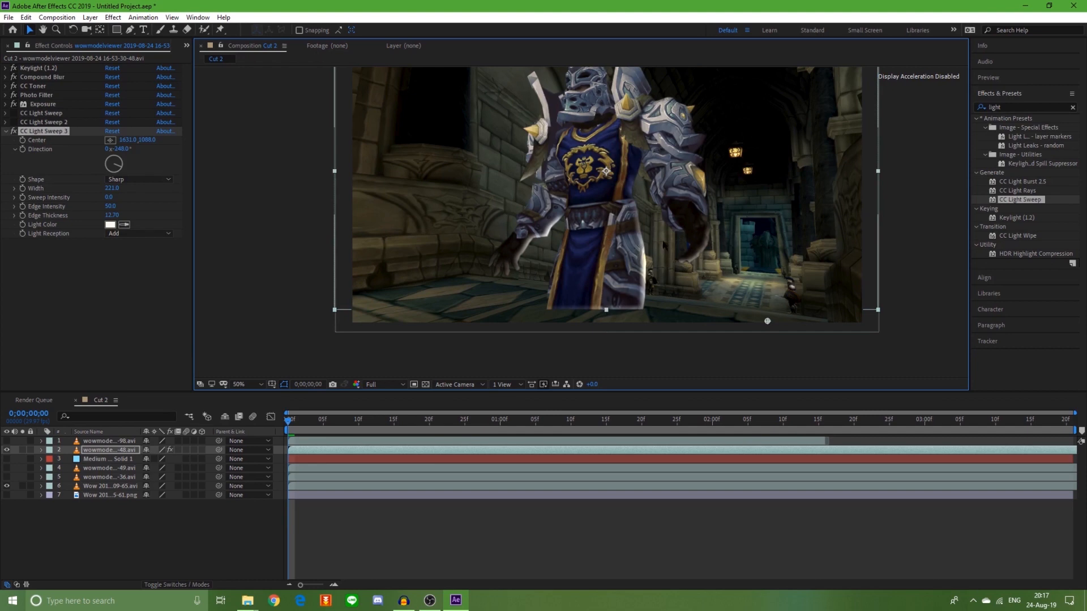
pyautogui.moveTo(627, 234); pyautogui.dragTo(647, 245)
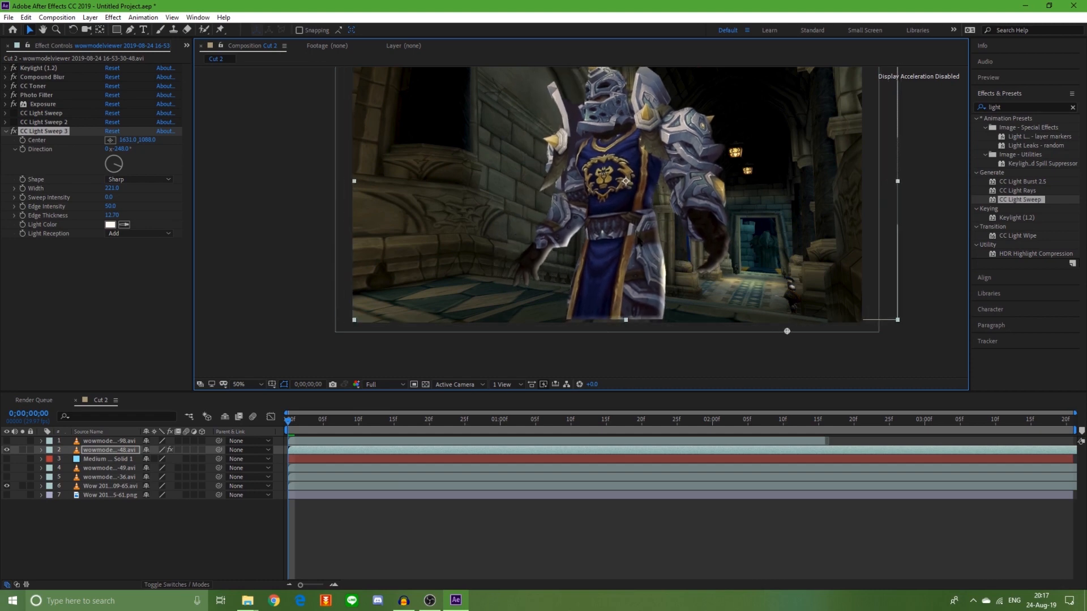
pyautogui.moveTo(110, 206); pyautogui.dragTo(115, 207)
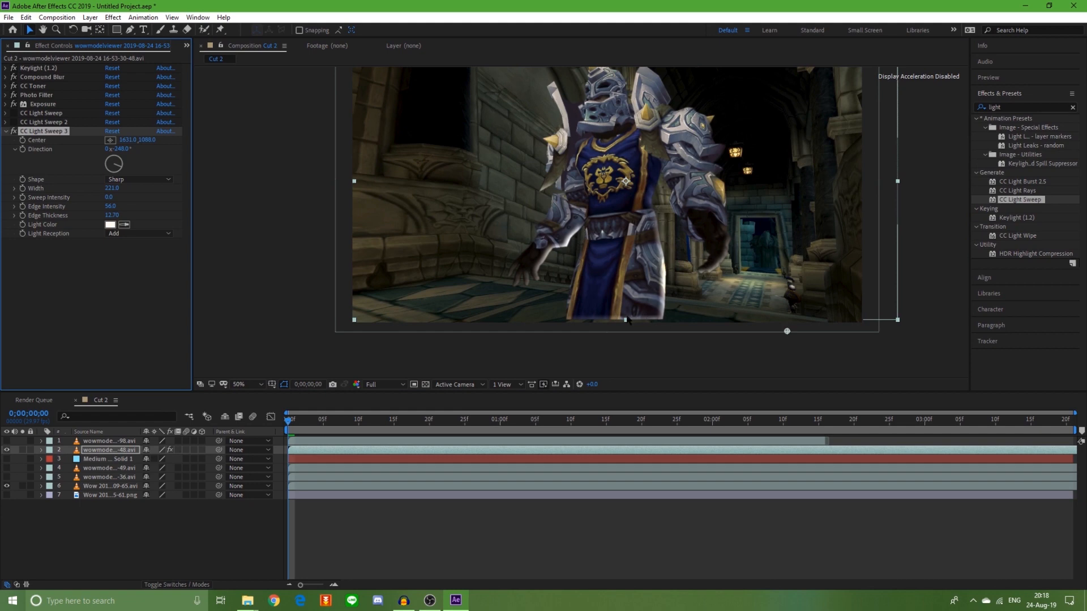
pyautogui.click(603, 227)
pyautogui.moveTo(603, 227); pyautogui.dragTo(621, 245)
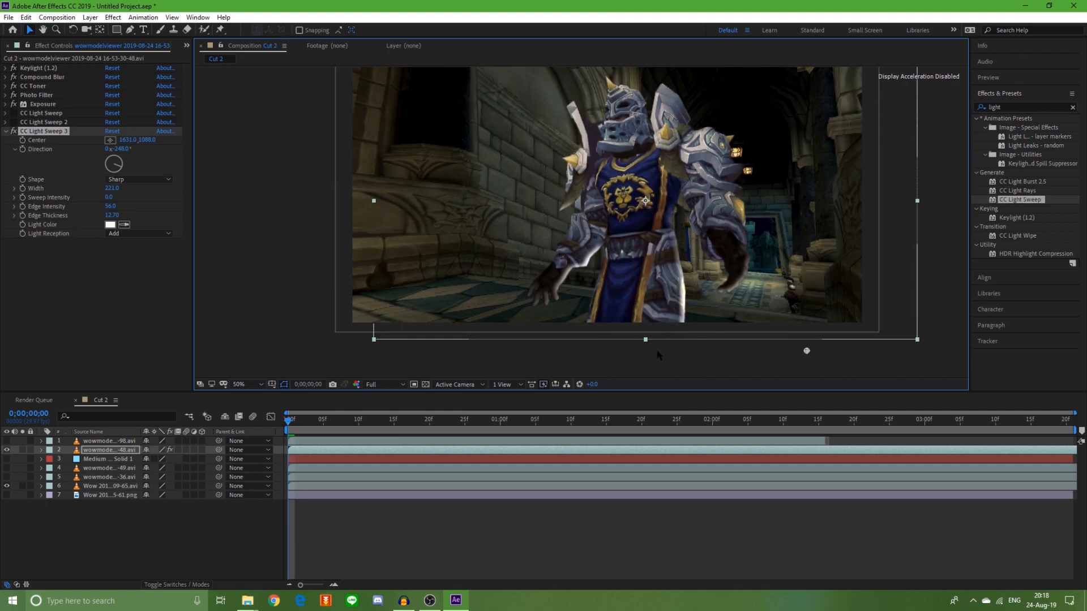
pyautogui.moveTo(637, 258); pyautogui.dragTo(636, 255)
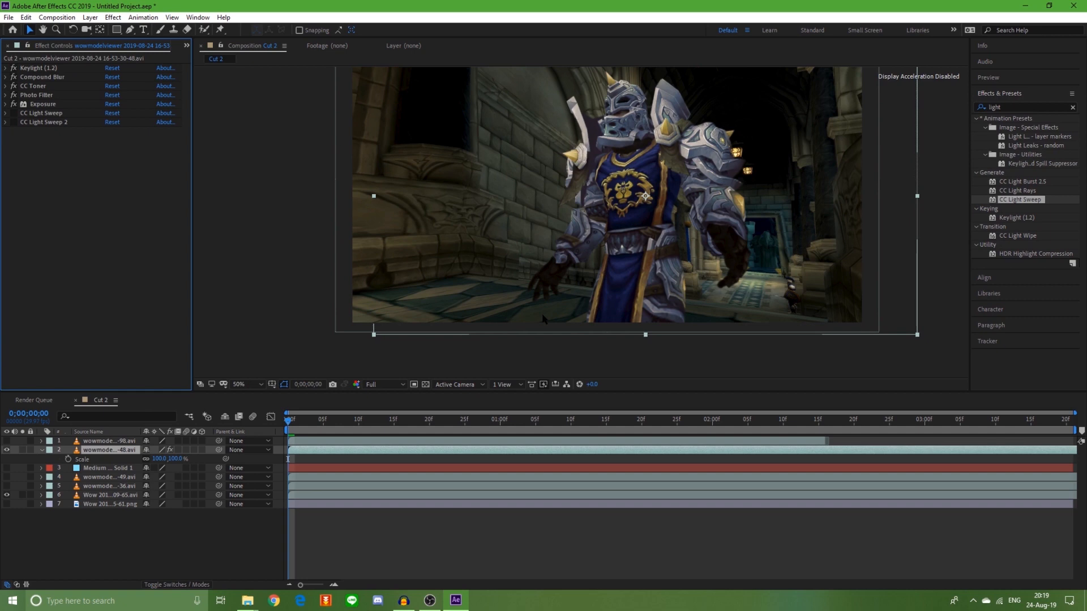
# - Hide the keyed character video layer and add the full-body knight still ending in 16-54-47-66.png above all layers
pyautogui.click(12, 457)
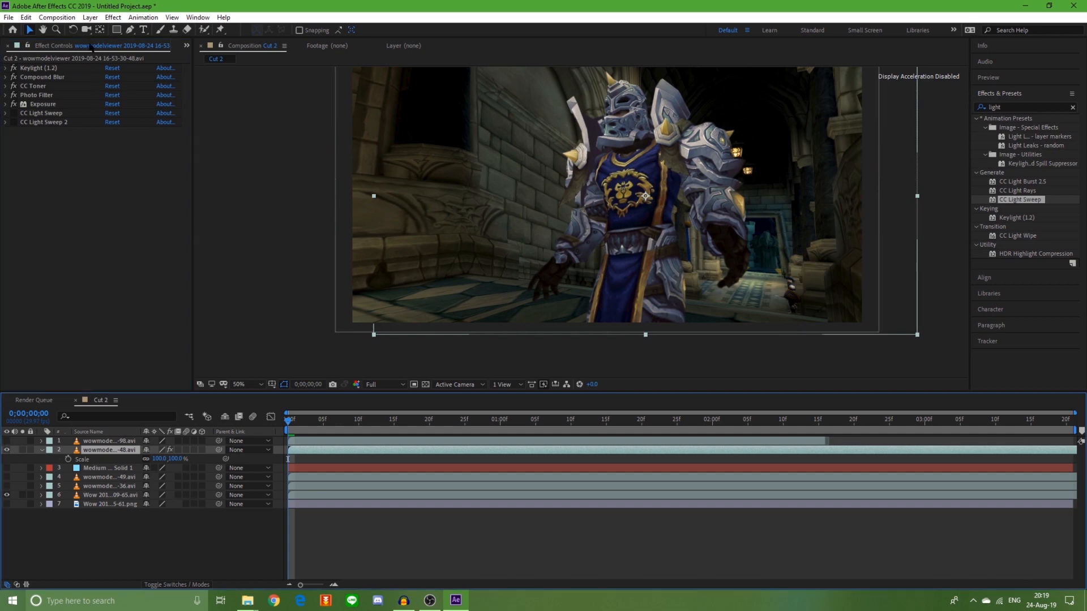
pyautogui.click(7, 450)
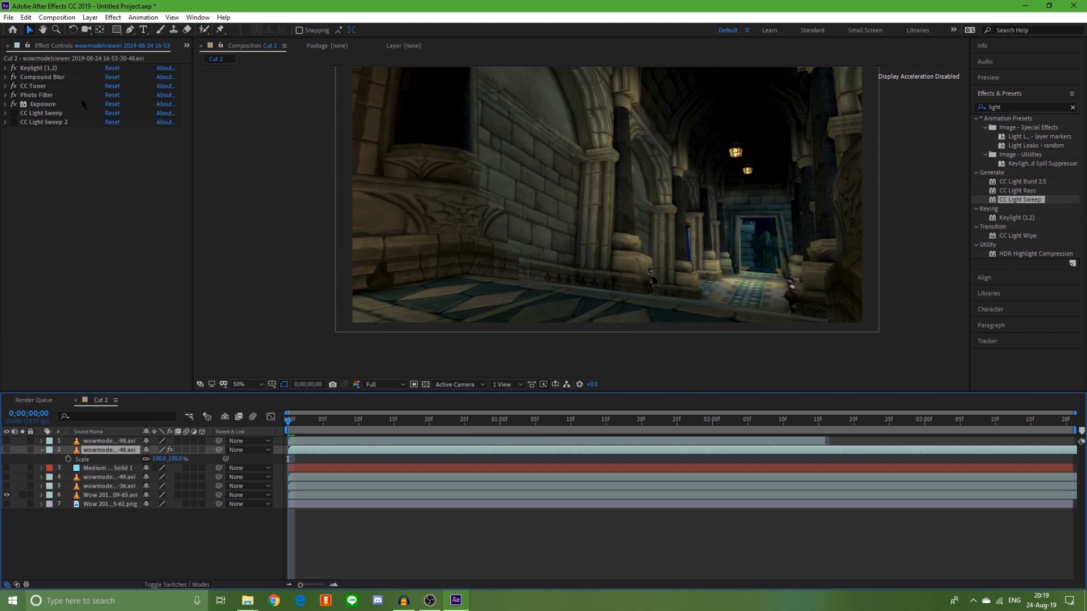
pyautogui.click(52, 47)
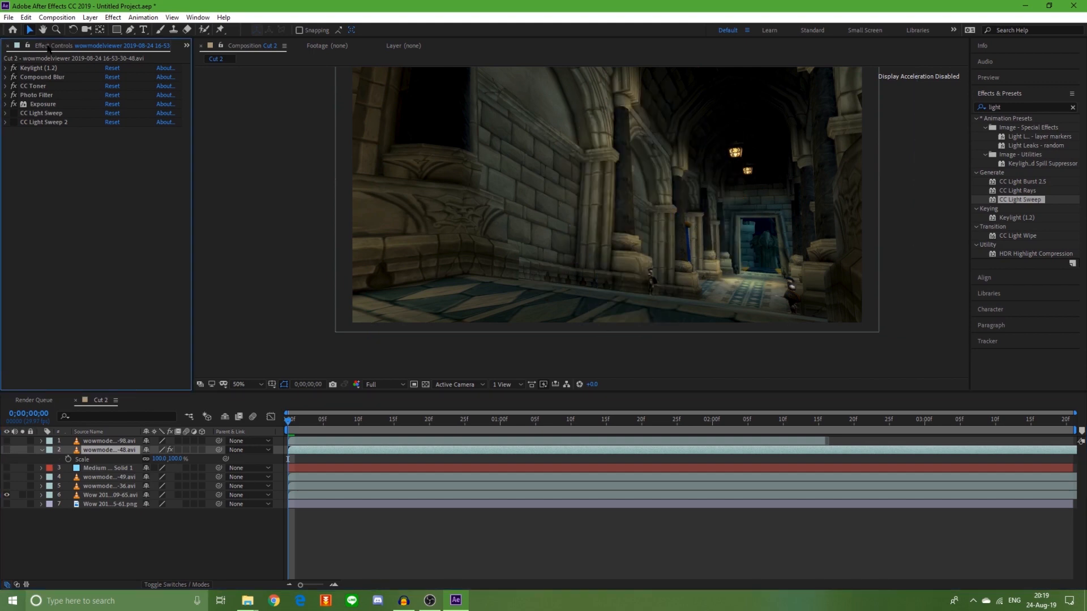
pyautogui.hotkey('ctrl', '0')
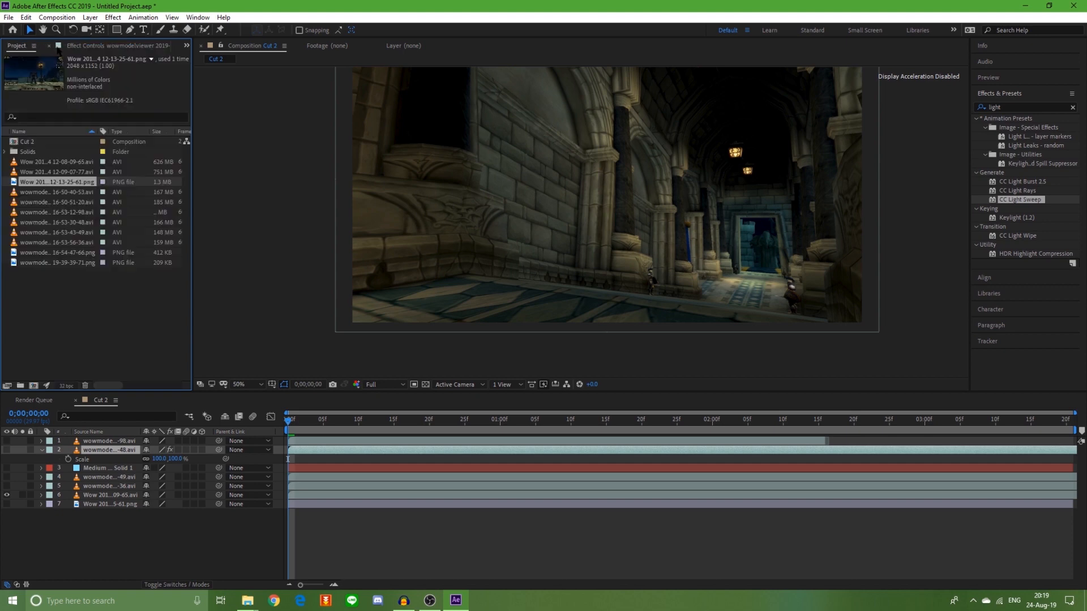
pyautogui.click(48, 253)
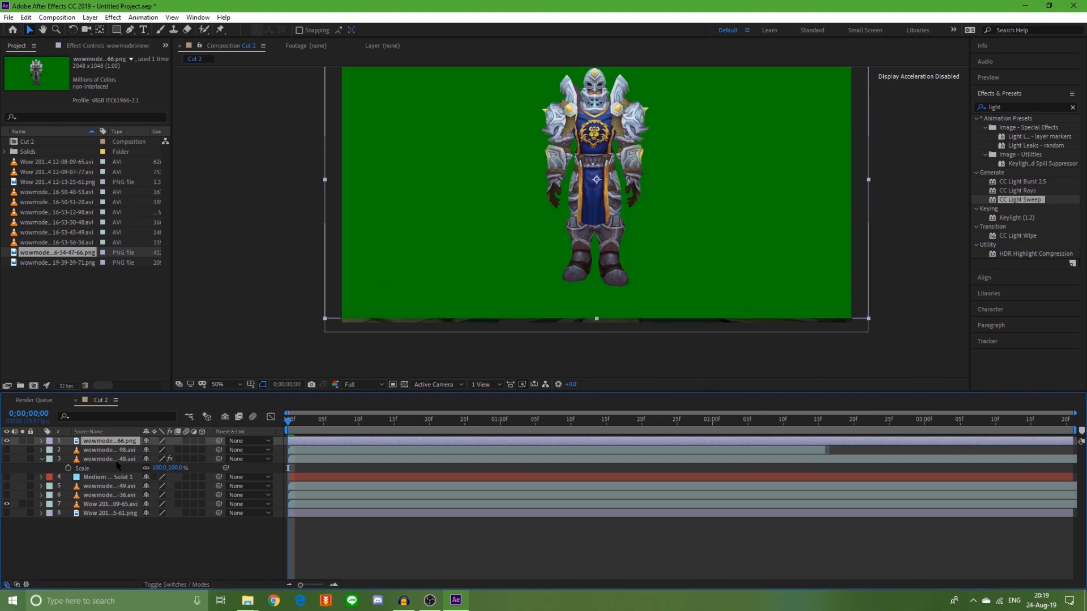
# - Copy all effects from the hidden keyed character video layer and paste them onto the full-body knight still
pyautogui.click(116, 462)
pyautogui.click(85, 46)
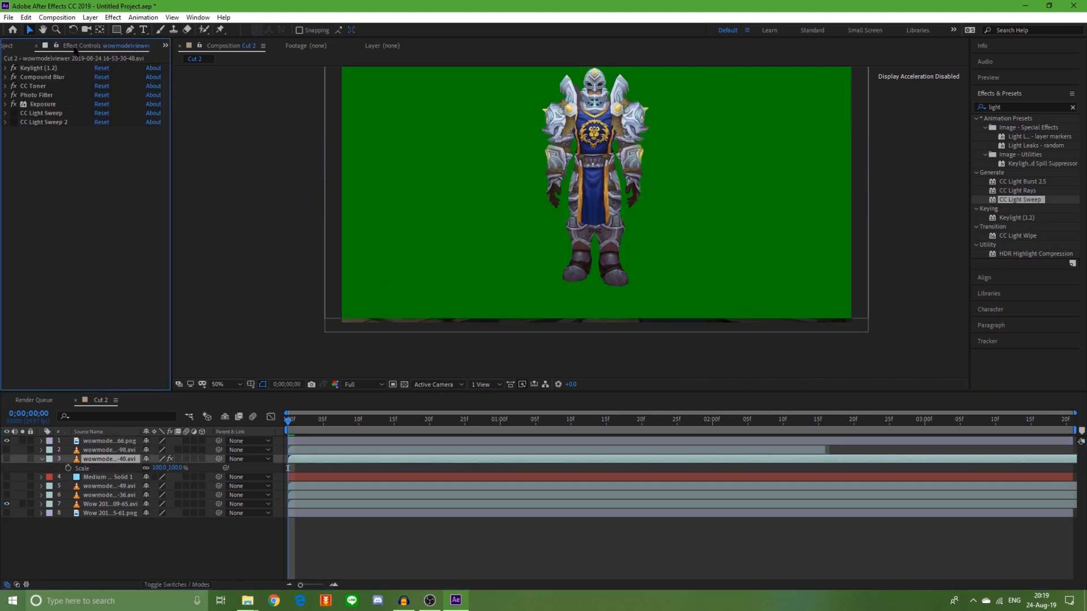
pyautogui.click(37, 123)
pyautogui.hotkey('ctrl', 'a')
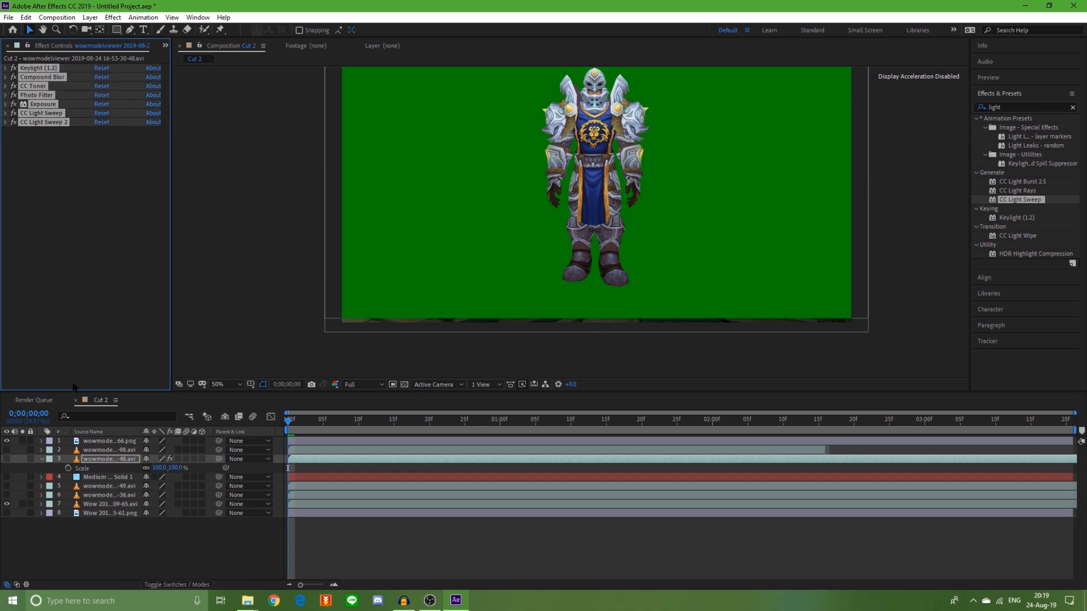
pyautogui.click(87, 445)
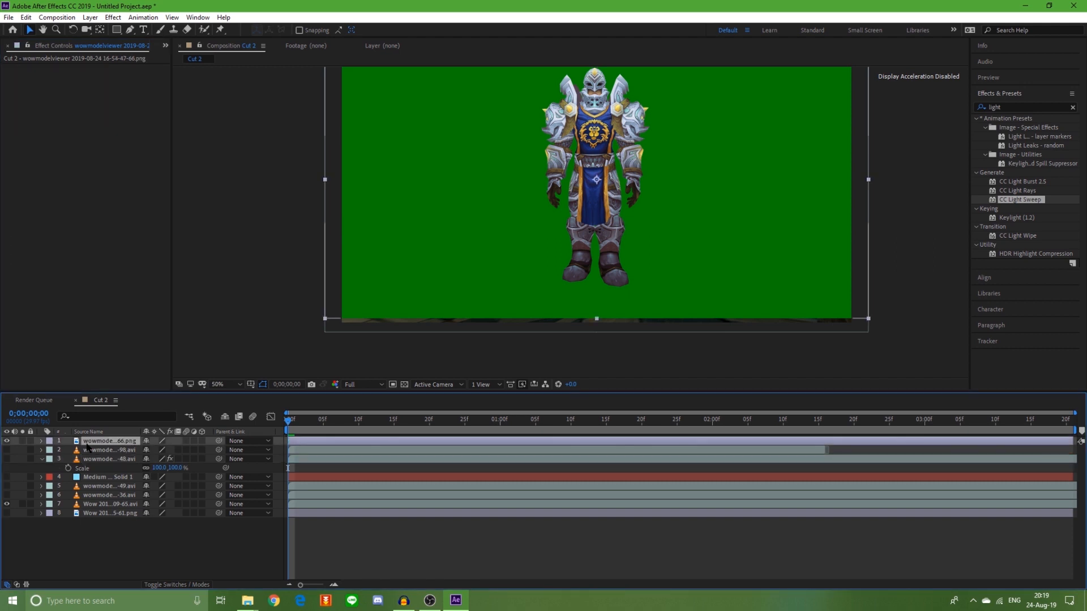
pyautogui.click(95, 130)
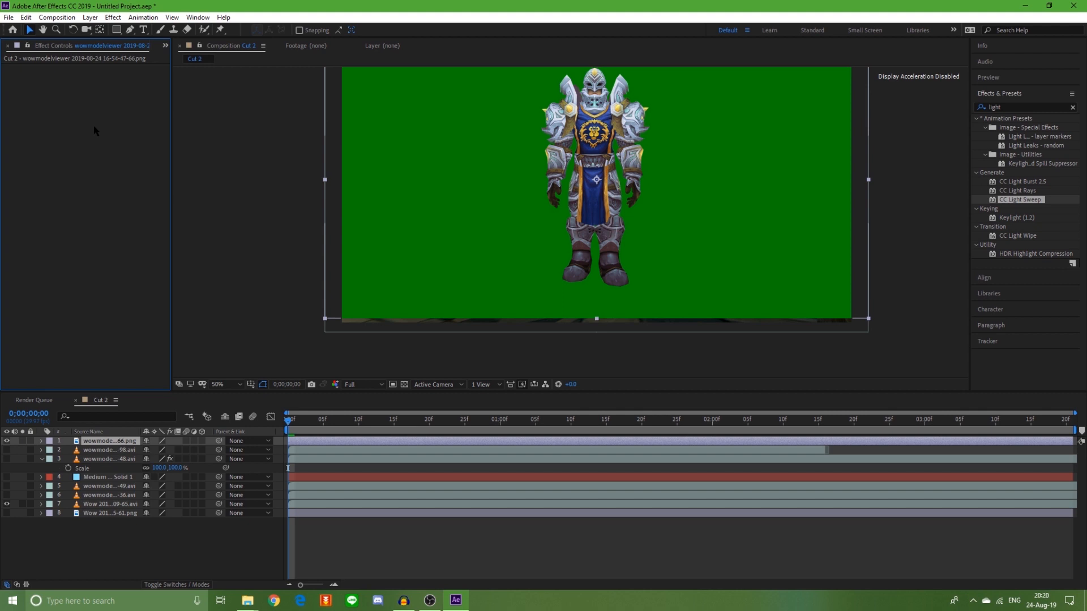
pyautogui.hotkey('ctrl', 'v')
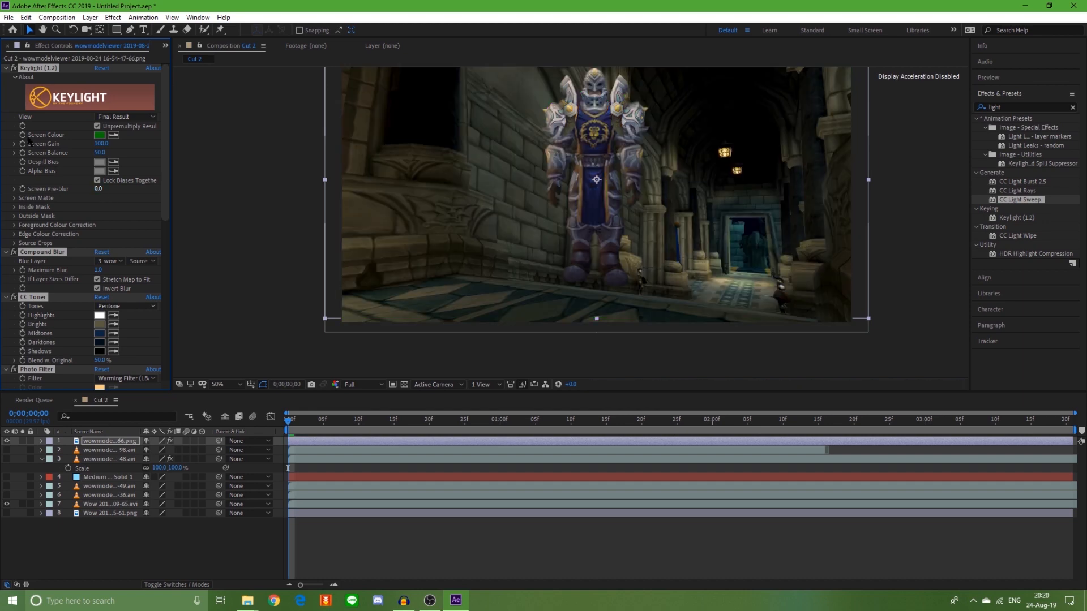
# - Collapse the pasted effects and place the knight on the floor beside the wall at the hall's near left side
pyautogui.keyDown('ctrl'); pyautogui.click(6, 68); pyautogui.keyUp('ctrl')
pyautogui.click(588, 178)
pyautogui.moveTo(589, 178); pyautogui.dragTo(490, 207)
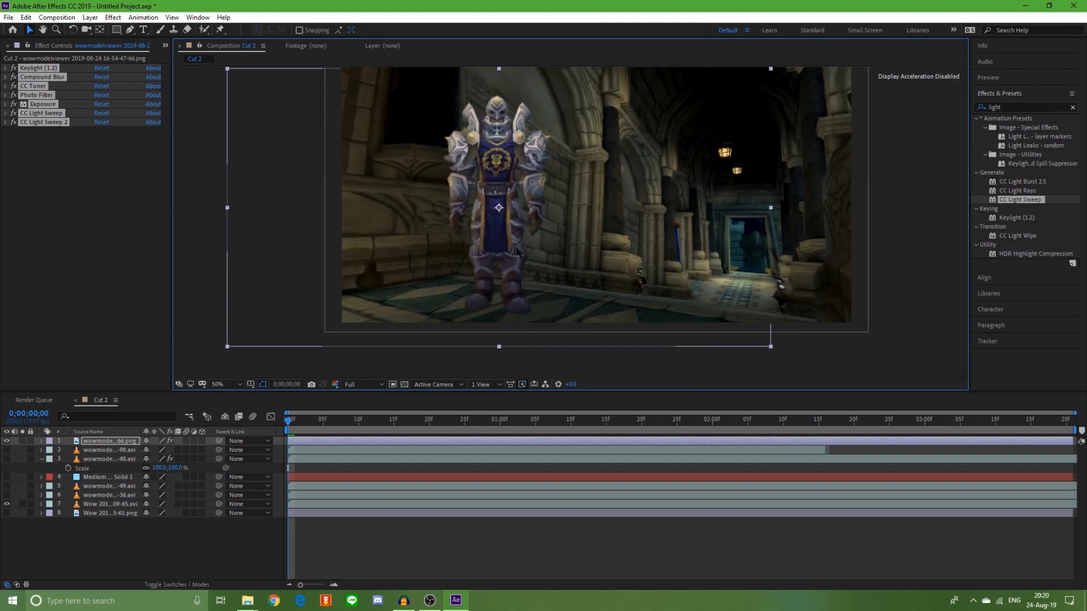
pyautogui.moveTo(519, 256); pyautogui.dragTo(475, 250)
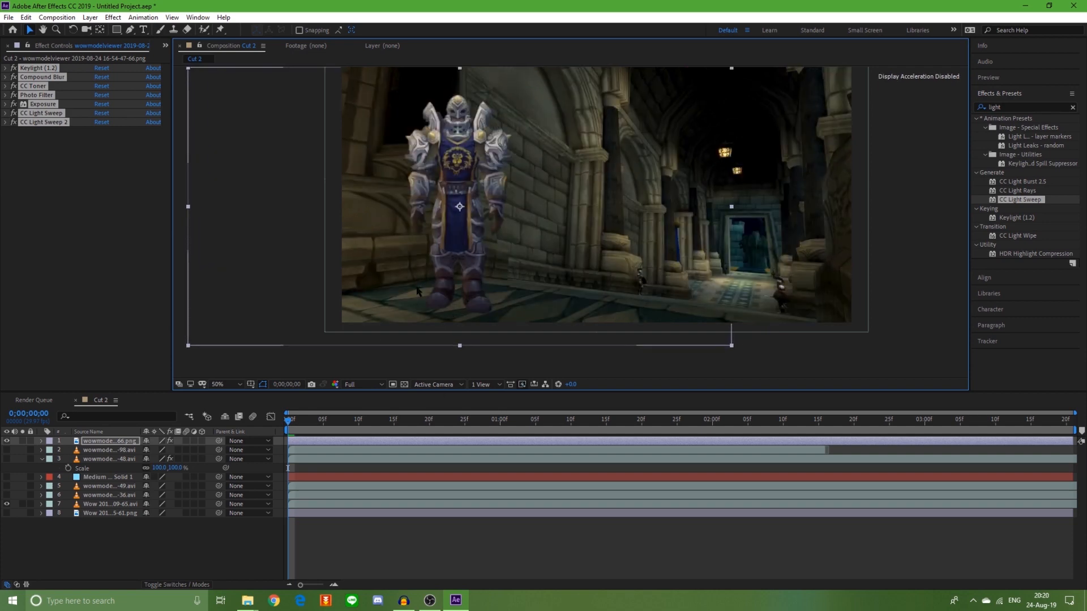
pyautogui.moveTo(463, 244); pyautogui.dragTo(459, 243)
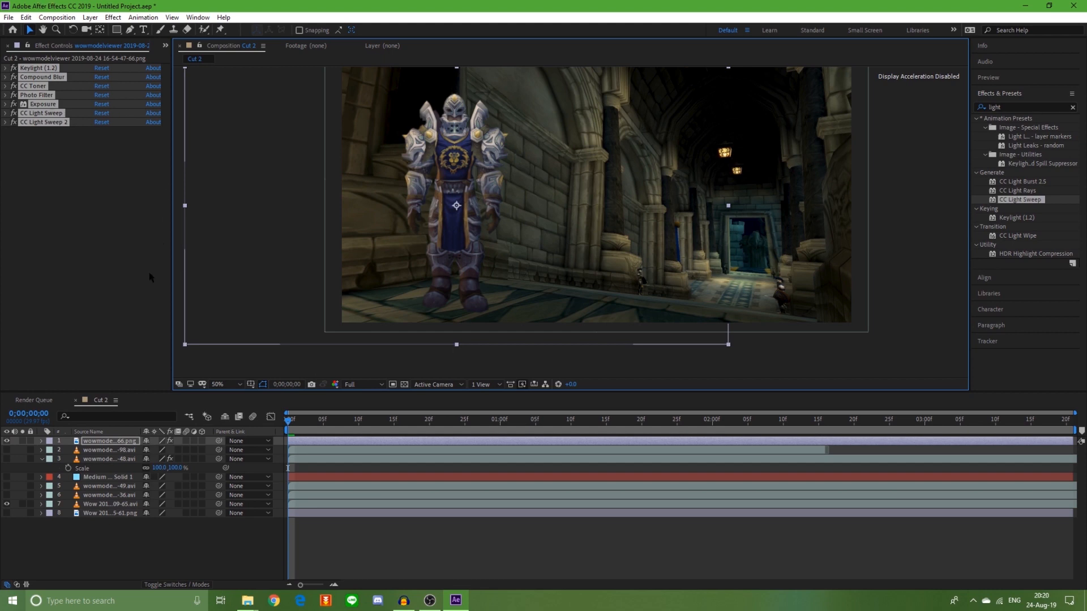
pyautogui.click(151, 244)
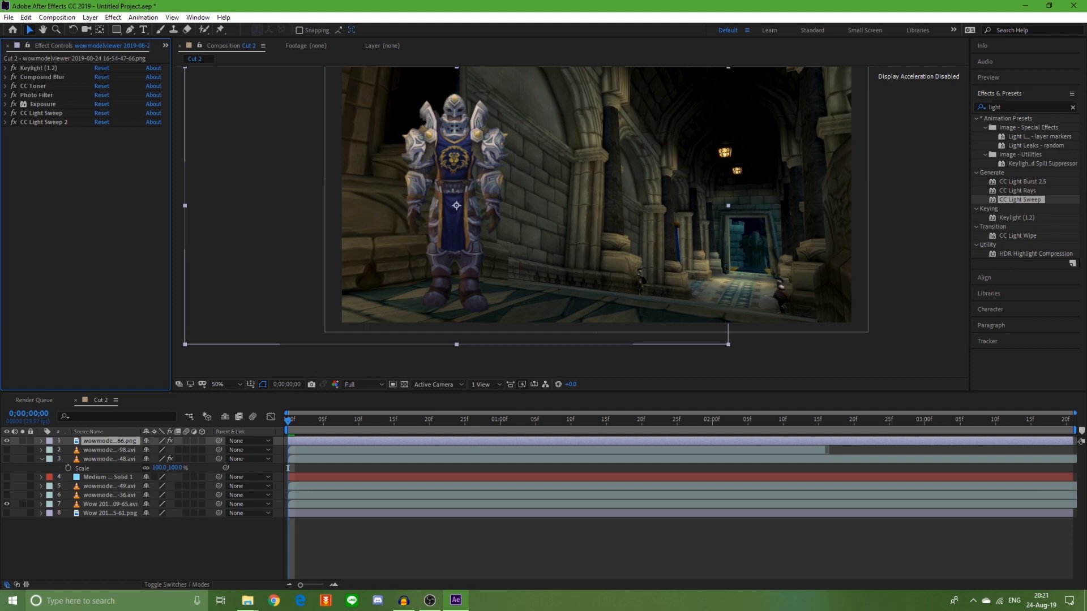
# - Create a new solid layer coloured black
pyautogui.click(95, 19)
pyautogui.moveTo(119, 36)
pyautogui.click(338, 41)
pyautogui.click(537, 364)
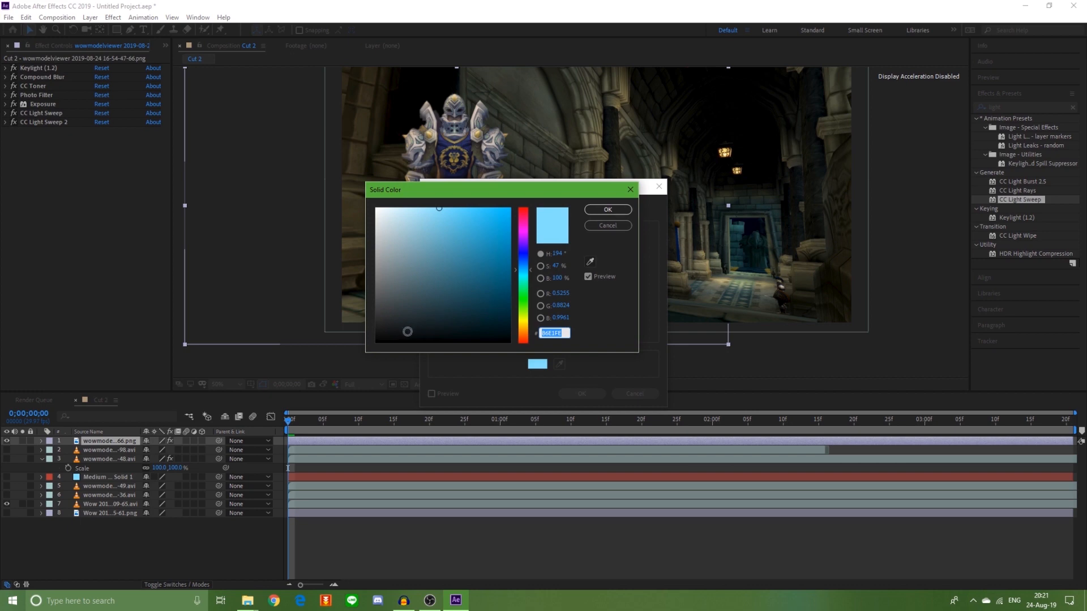
pyautogui.moveTo(407, 327); pyautogui.dragTo(376, 342)
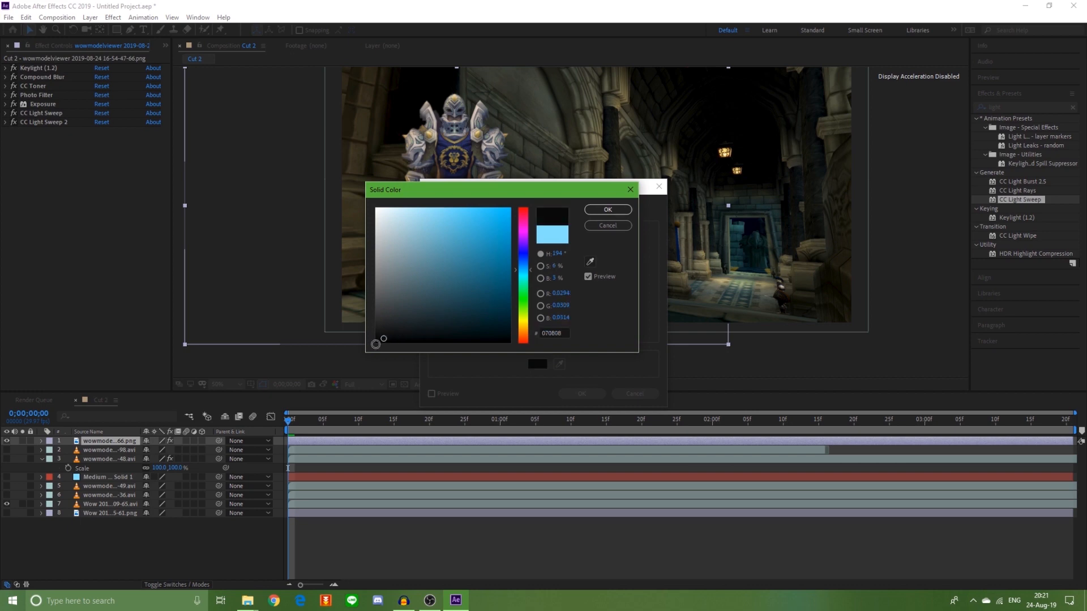
pyautogui.click(608, 210)
pyautogui.click(583, 393)
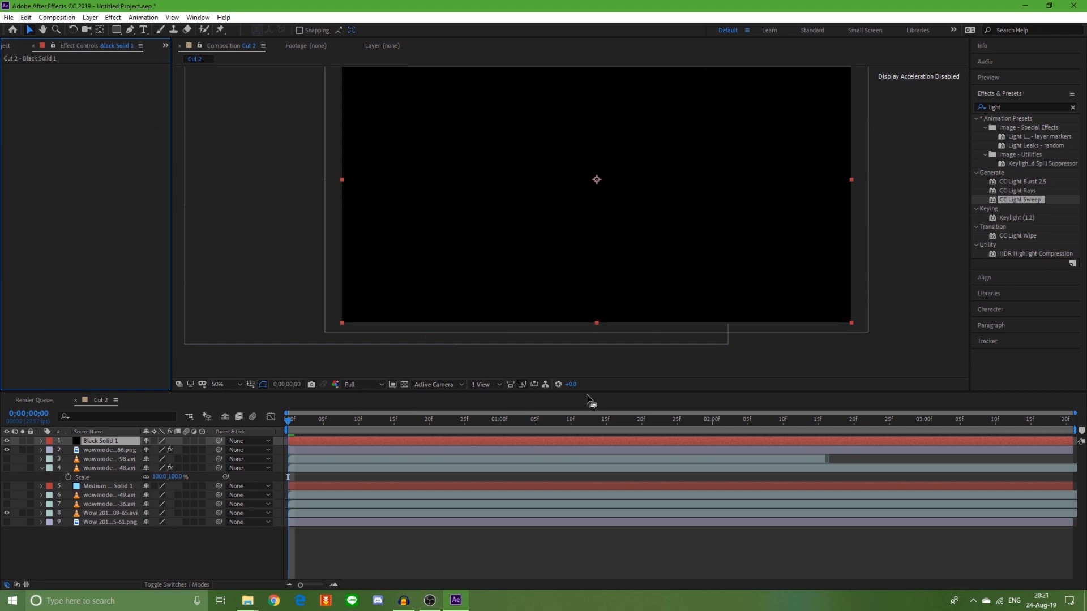
# - Switch to the Ellipse tool and move the black solid directly beneath the knight still in the layer order
pyautogui.click(114, 35)
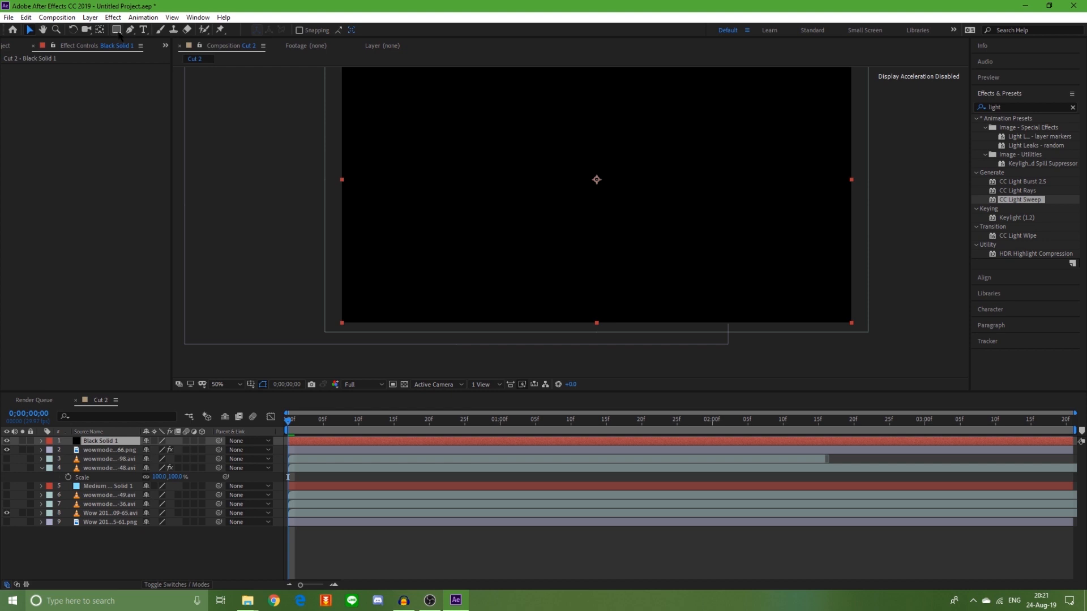
pyautogui.click(116, 31)
pyautogui.moveTo(117, 33); pyautogui.dragTo(150, 51)
pyautogui.moveTo(91, 453); pyautogui.dragTo(92, 454)
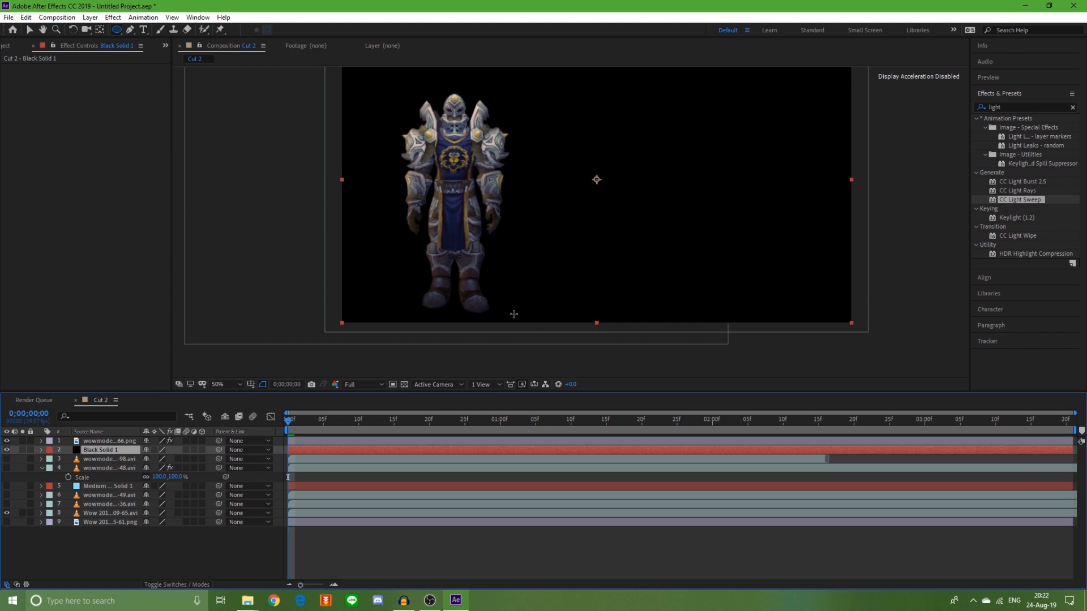
pyautogui.moveTo(399, 283); pyautogui.dragTo(514, 314)
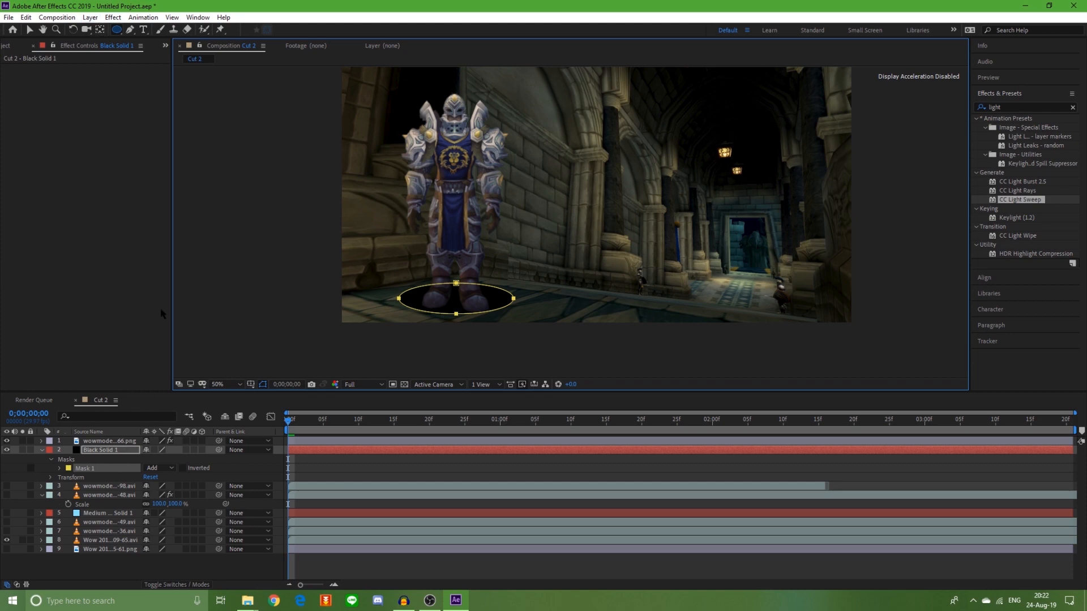
pyautogui.click(109, 473)
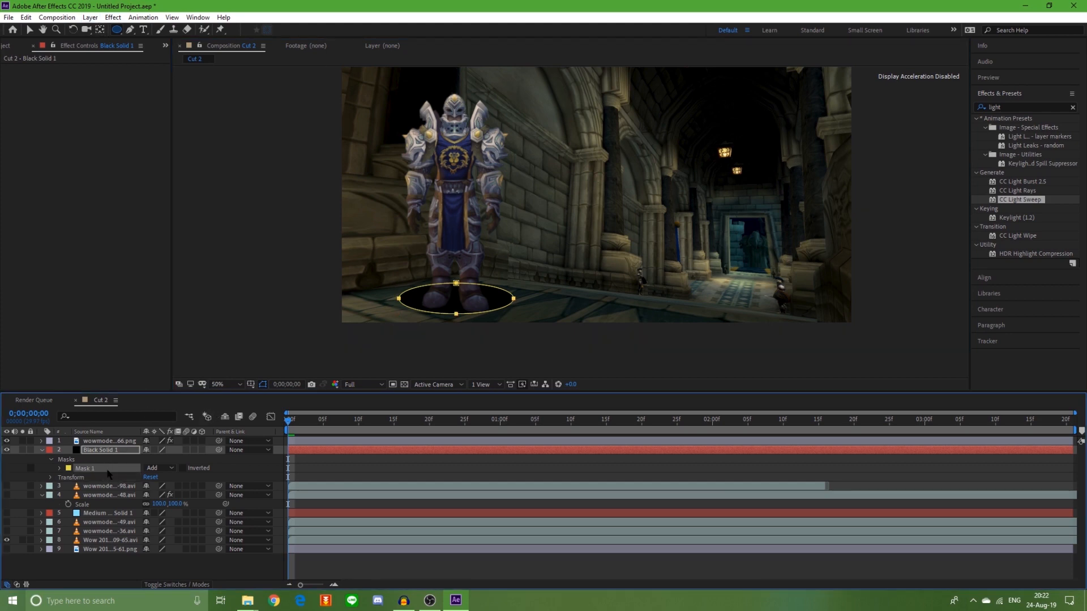
pyautogui.press('Delete')
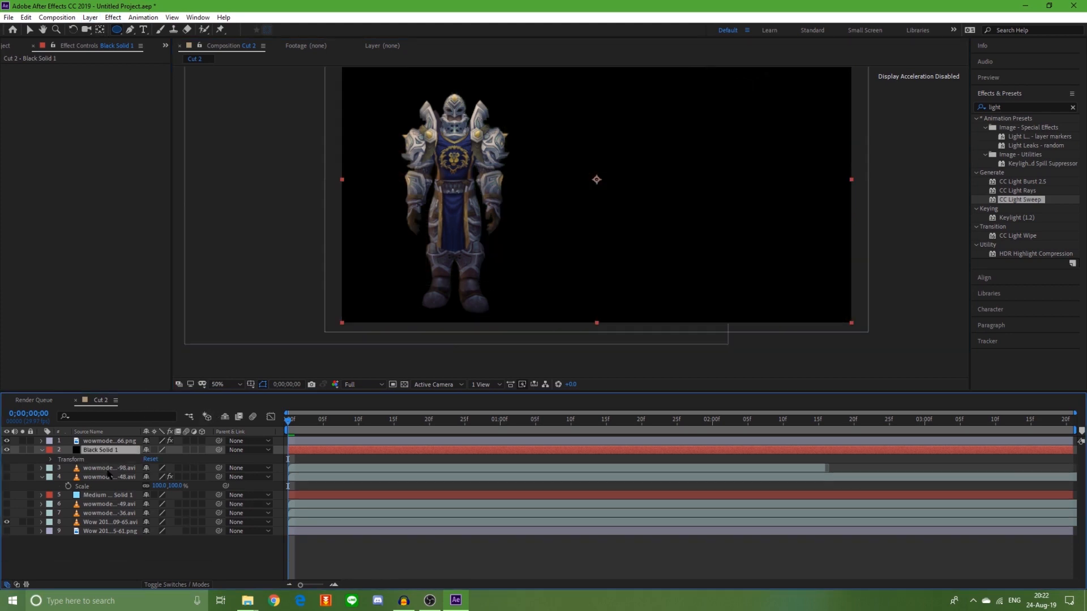
# - Move the knight still down until its feet reach the lower edge of the frame
pyautogui.click(111, 441)
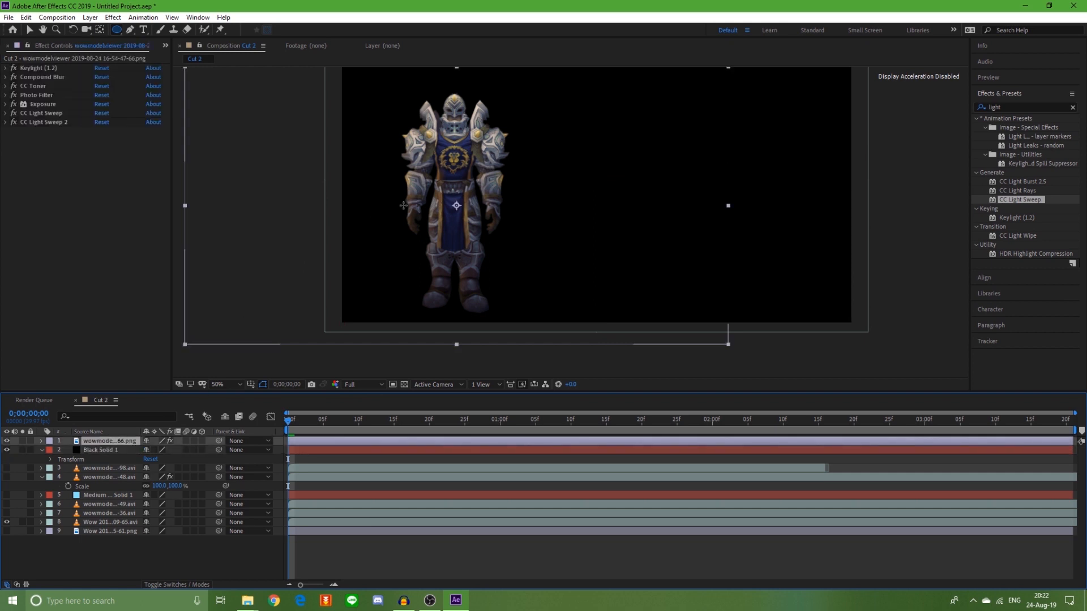
pyautogui.click(30, 30)
pyautogui.moveTo(478, 180); pyautogui.dragTo(472, 205)
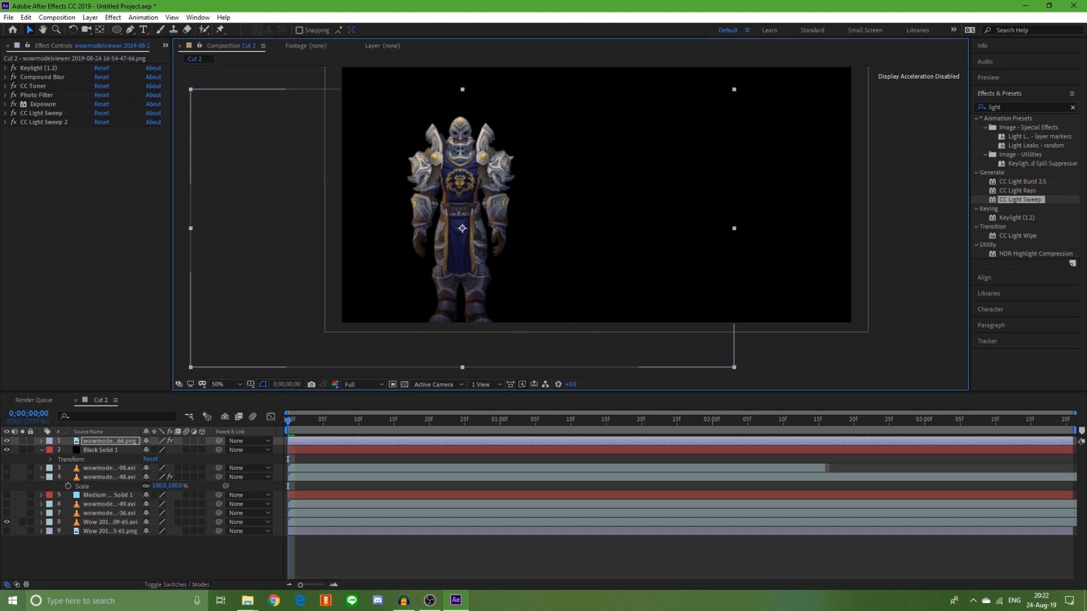
# - Draw a flat elliptical mask on the black solid around the knight's feet and select that mask
pyautogui.click(108, 450)
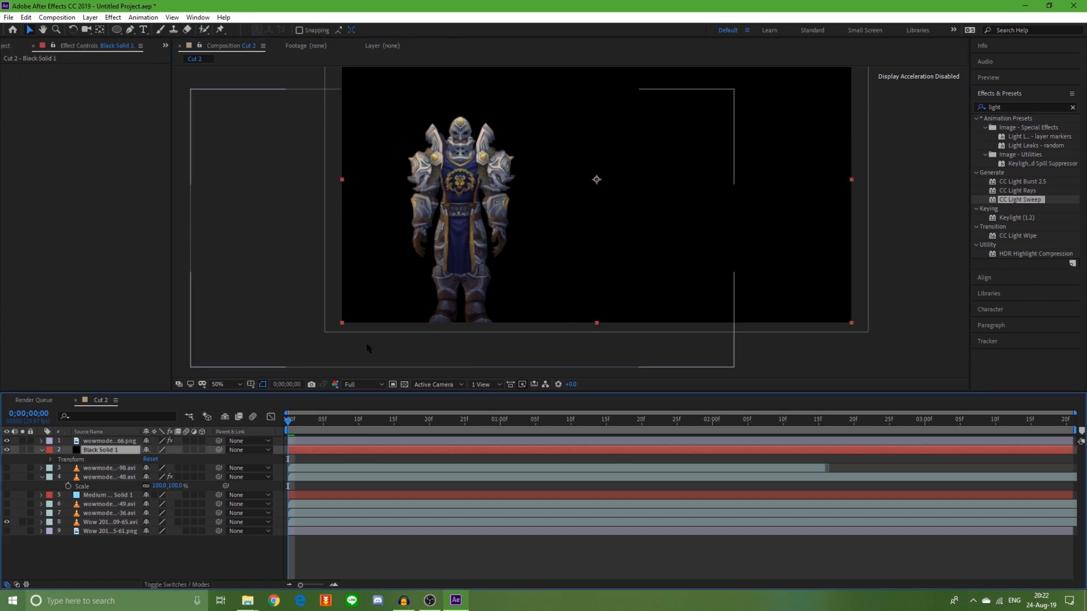
pyautogui.click(116, 29)
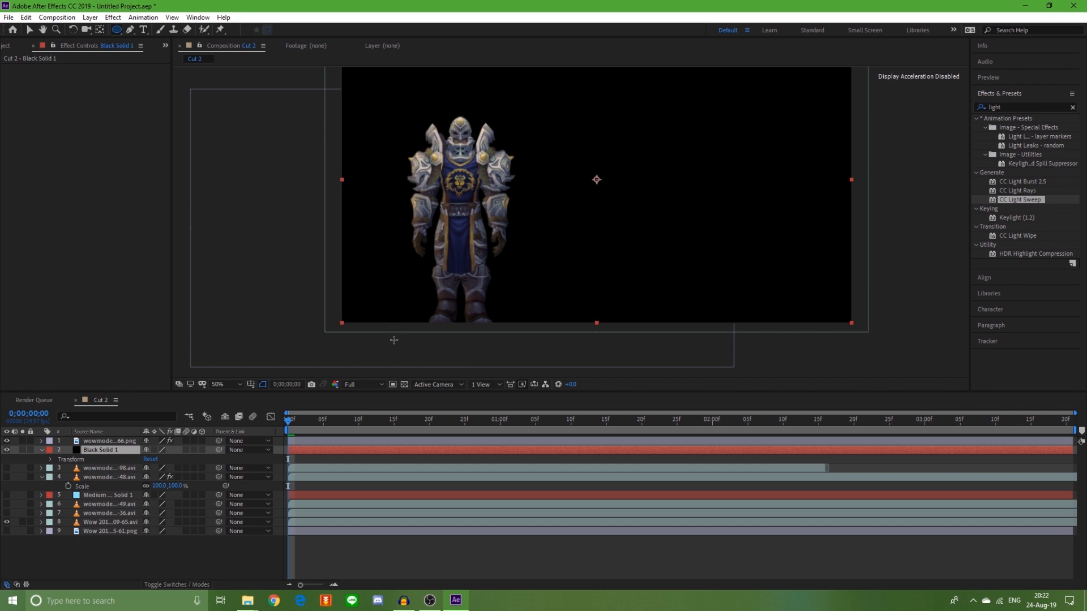
pyautogui.moveTo(407, 335); pyautogui.dragTo(519, 305)
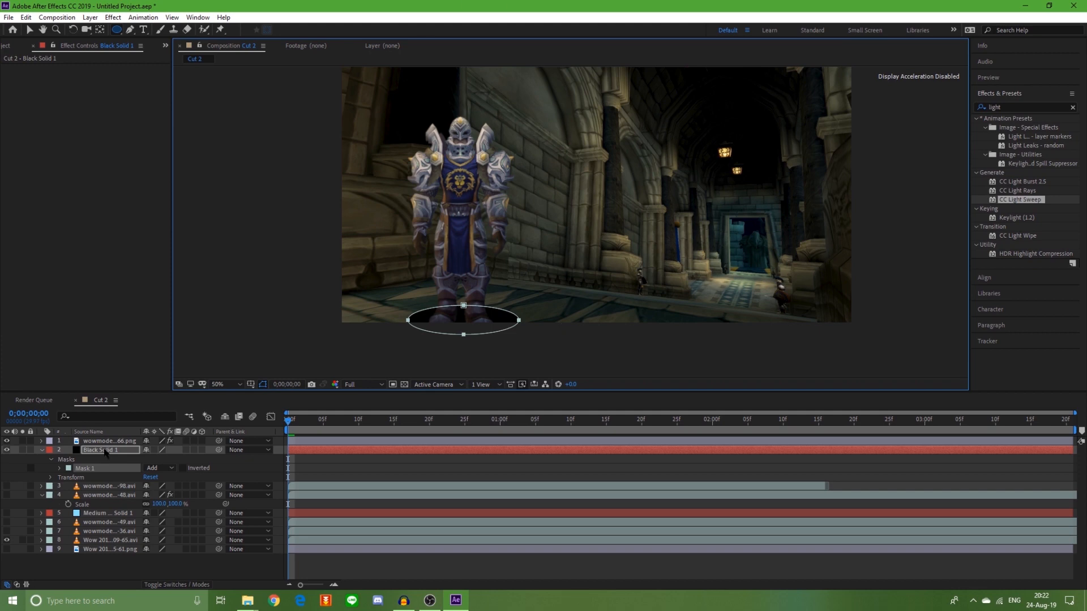
pyautogui.click(128, 471)
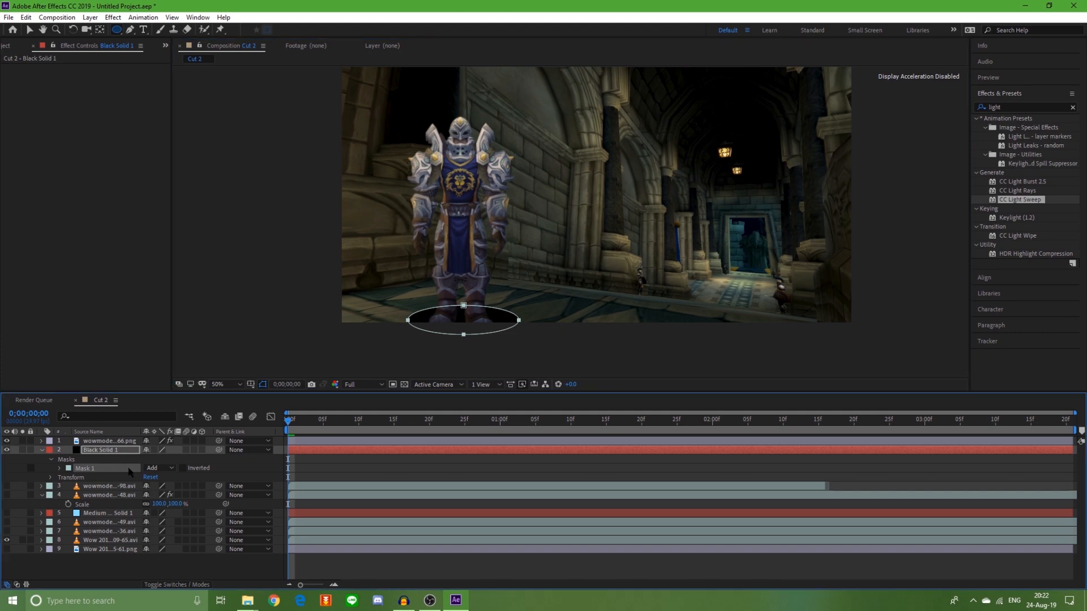
# - Feather Mask 1 on the Black Solid 1 layer by 116 pixels to soften the ellipse edge
pyautogui.click(126, 451)
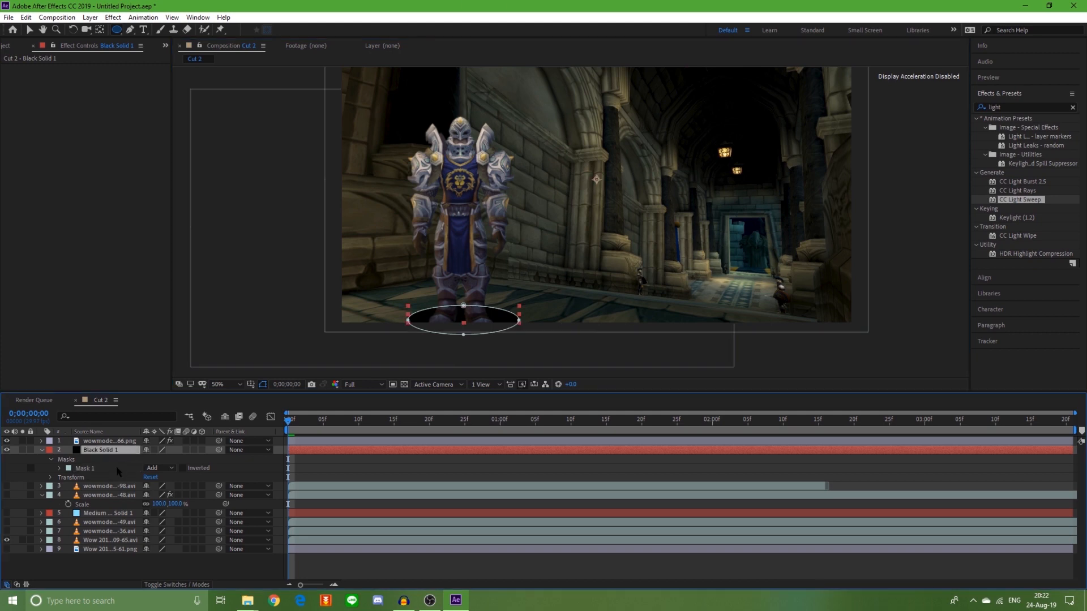
pyautogui.click(117, 467)
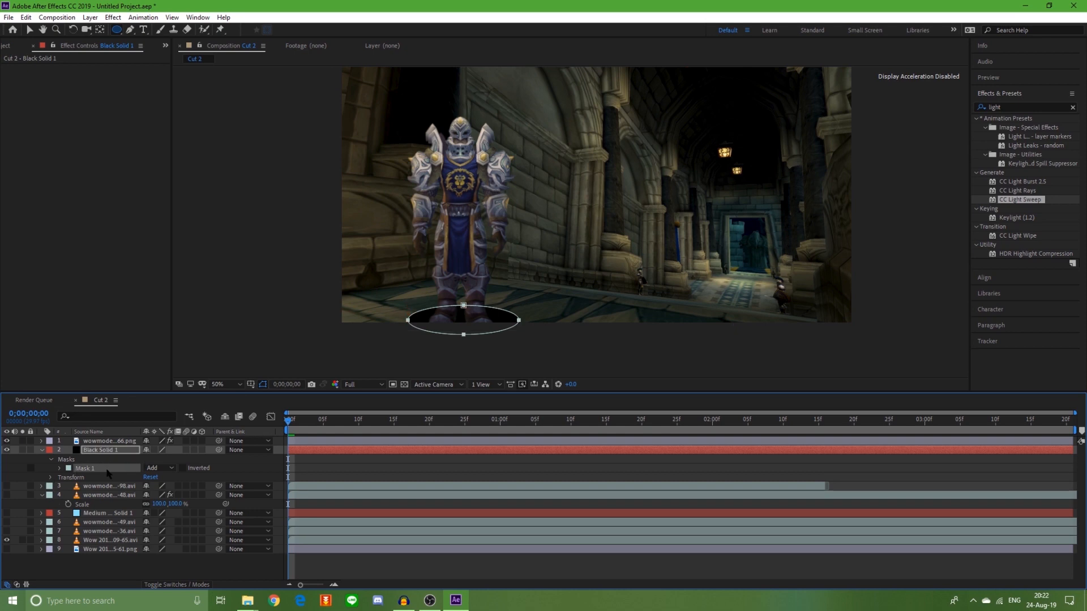
pyautogui.press('f')
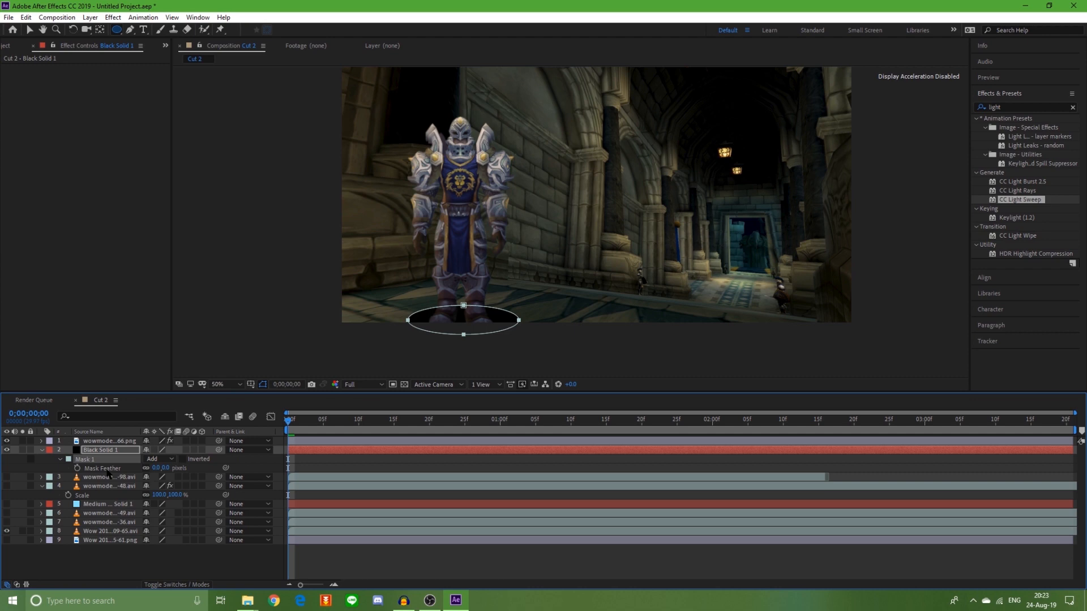
pyautogui.click(61, 459)
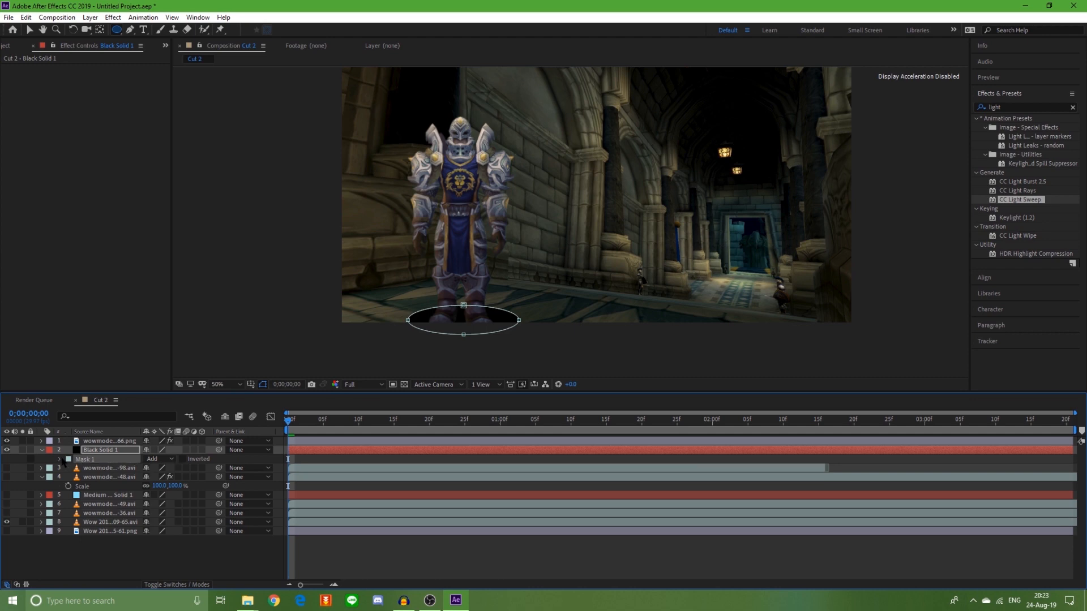
pyautogui.click(61, 460)
pyautogui.click(61, 460)
pyautogui.click(61, 460)
pyautogui.click(101, 477)
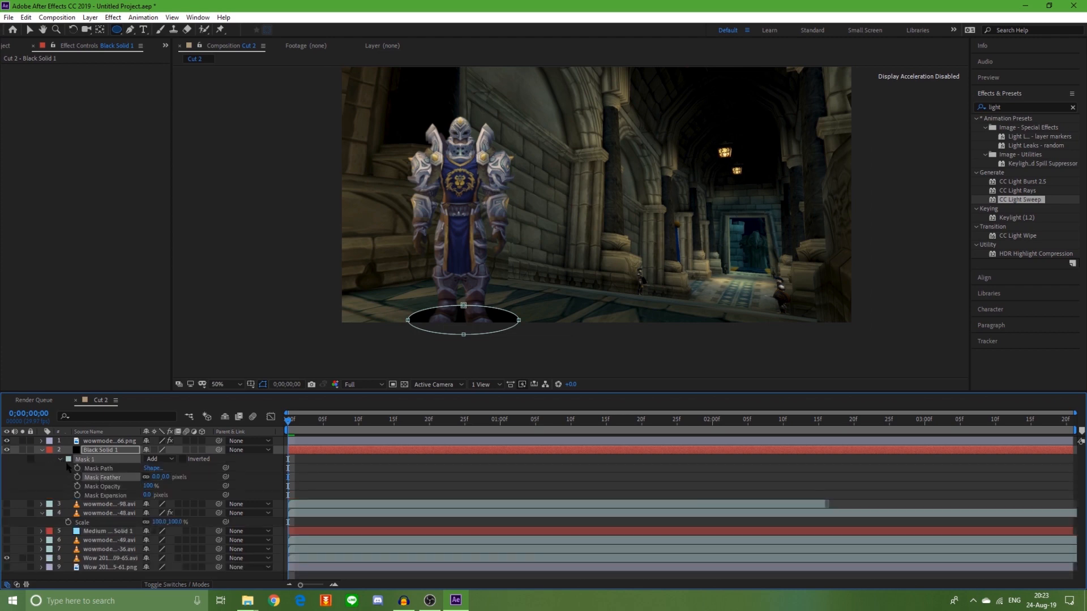
pyautogui.press('s')
pyautogui.press('s')
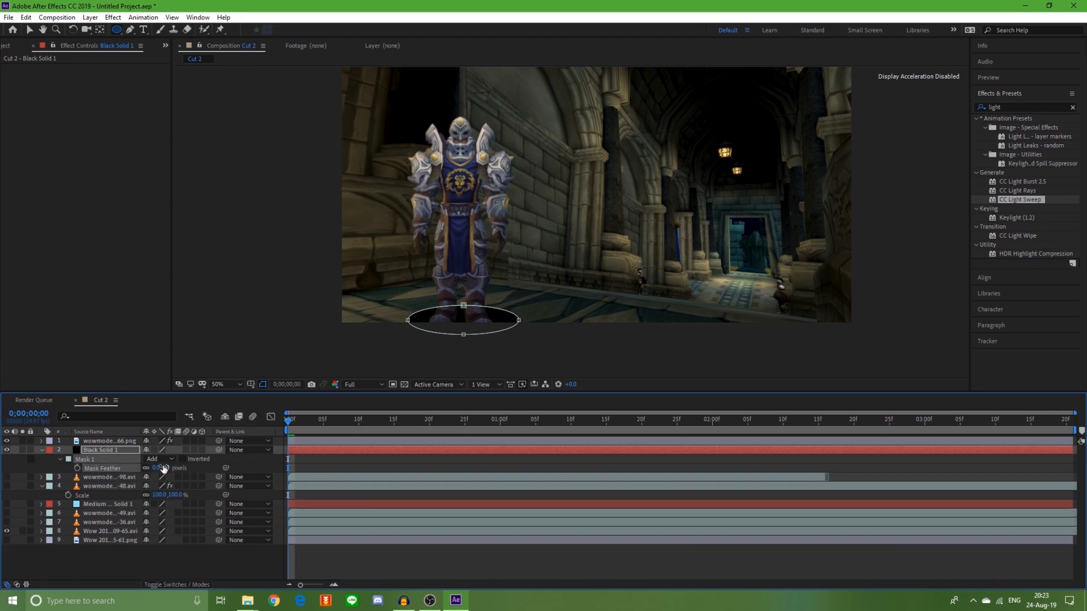
pyautogui.moveTo(165, 469); pyautogui.dragTo(229, 468)
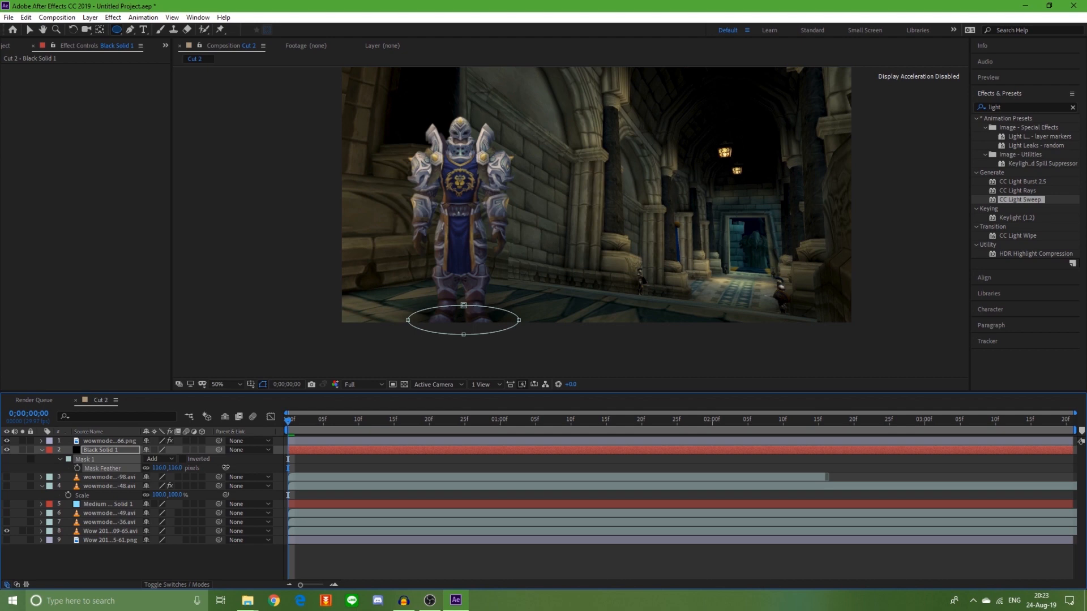
pyautogui.click(332, 457)
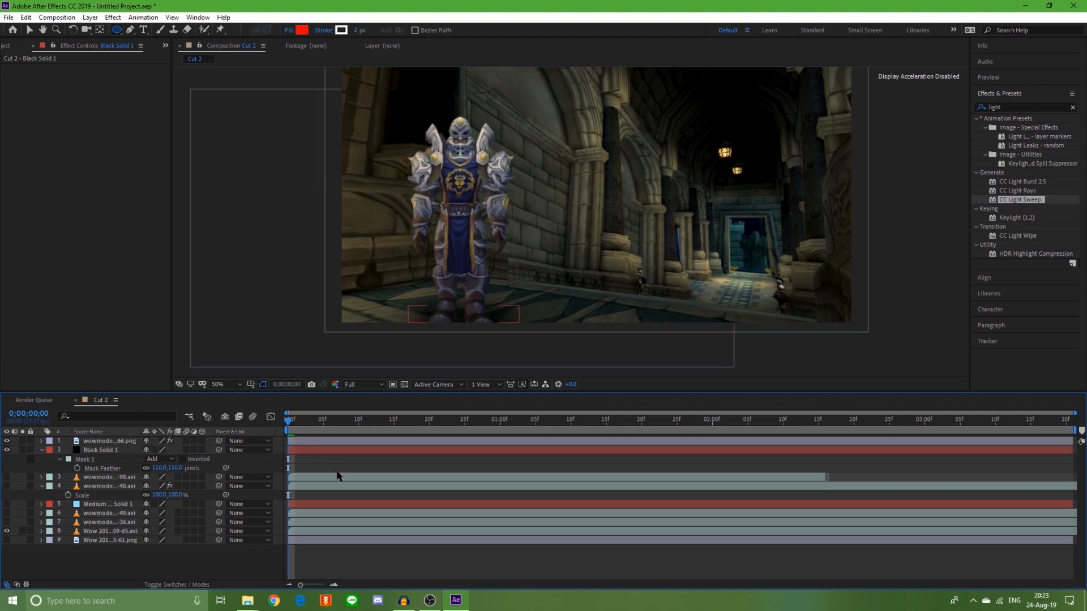
# - Set the opacity of the Black Solid 1 layer to 52%
pyautogui.click(96, 450)
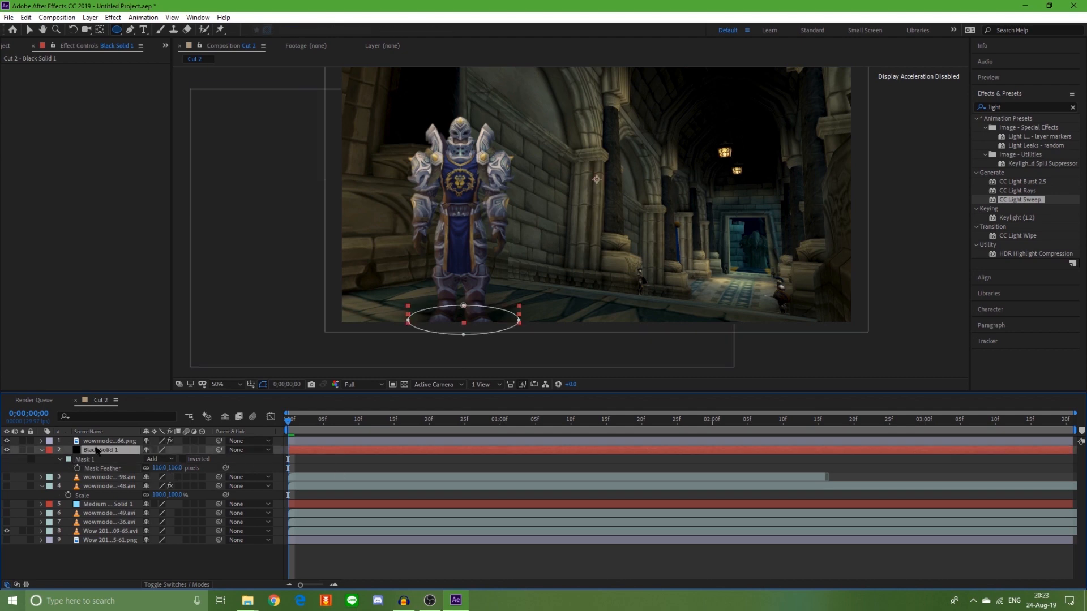
pyautogui.press('t')
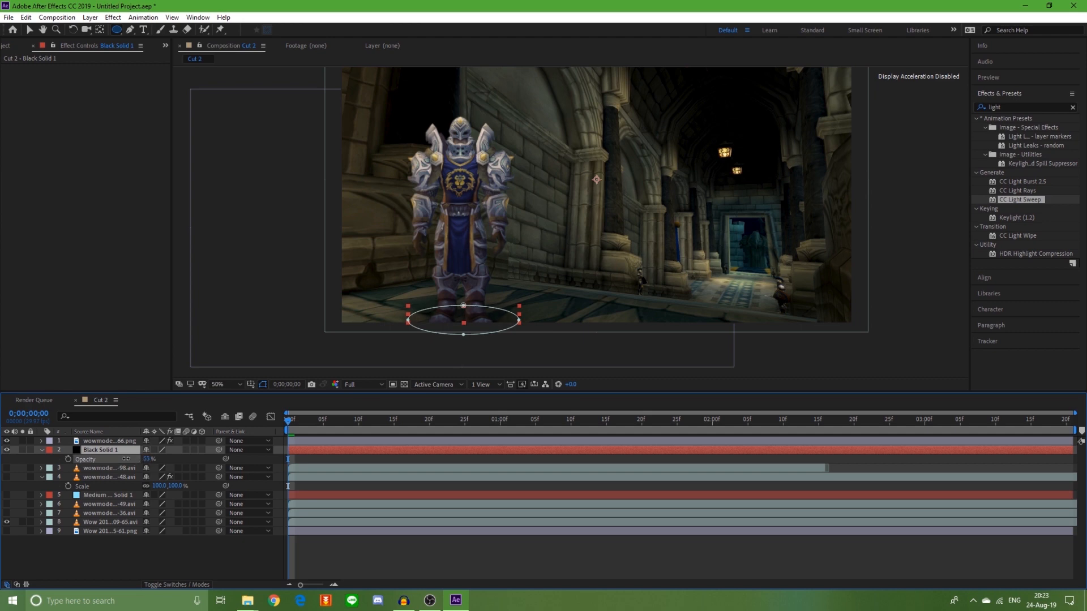
pyautogui.moveTo(130, 459); pyautogui.dragTo(120, 457)
pyautogui.click(391, 457)
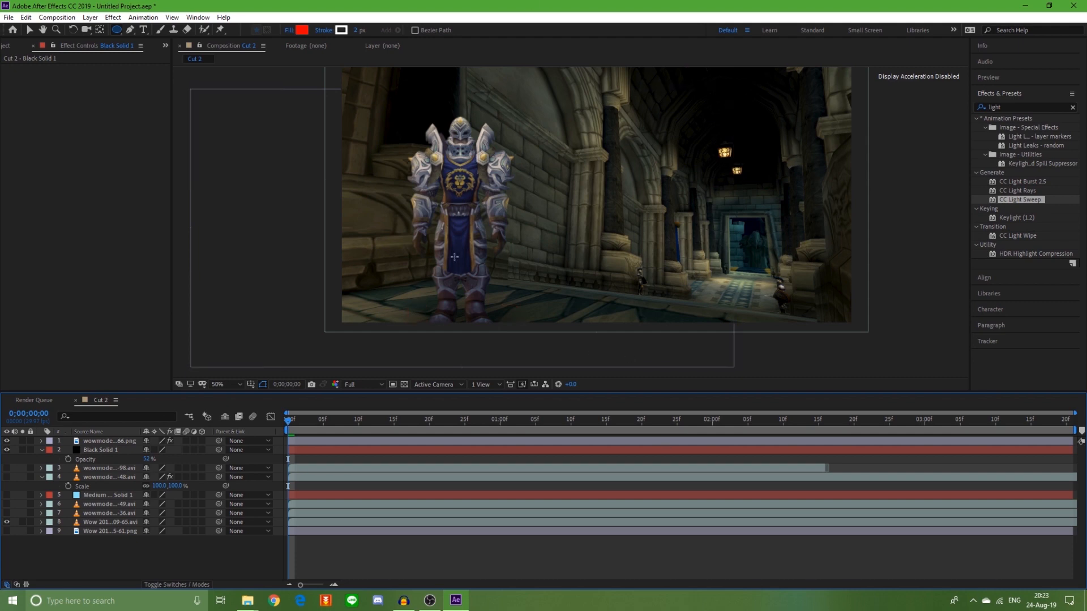
# - Move the knight toward the centre of the scene and undo the extra shift that follows
pyautogui.click(30, 30)
pyautogui.moveTo(455, 249); pyautogui.dragTo(548, 224)
pyautogui.click(107, 451)
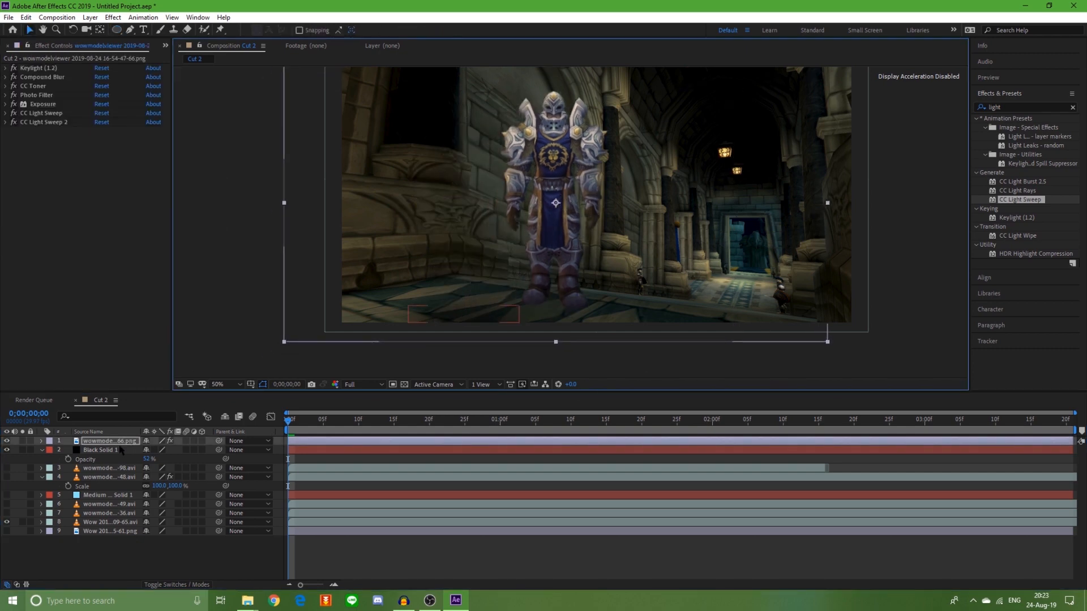
pyautogui.moveTo(538, 240); pyautogui.dragTo(566, 238)
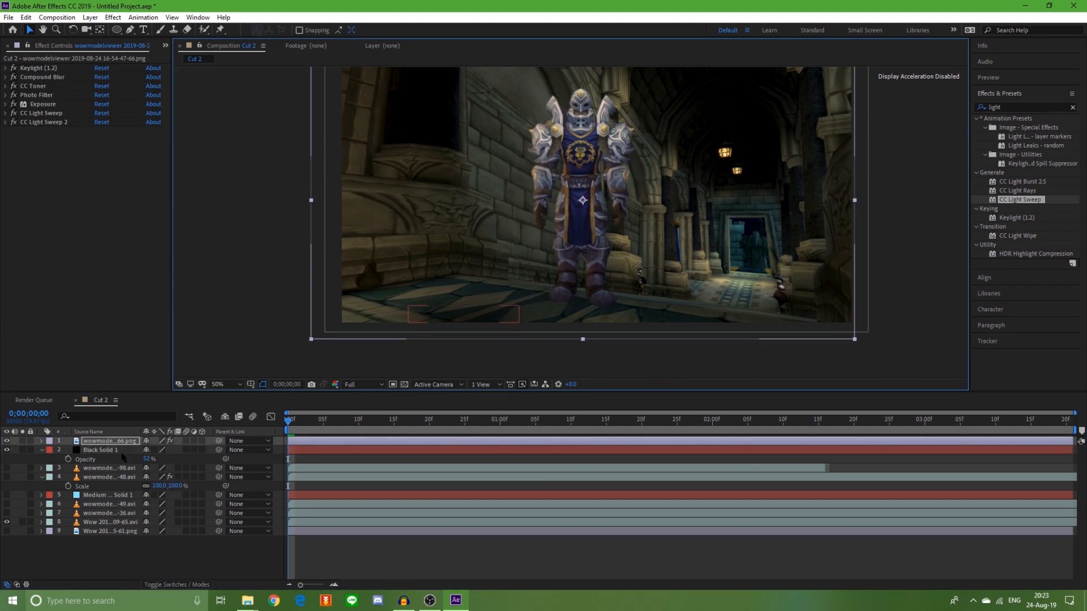
pyautogui.hotkey('ctrl', 'z')
# - Move the dark shadow ellipse under the knight's feet and inspect it up close
pyautogui.moveTo(480, 326); pyautogui.dragTo(569, 303)
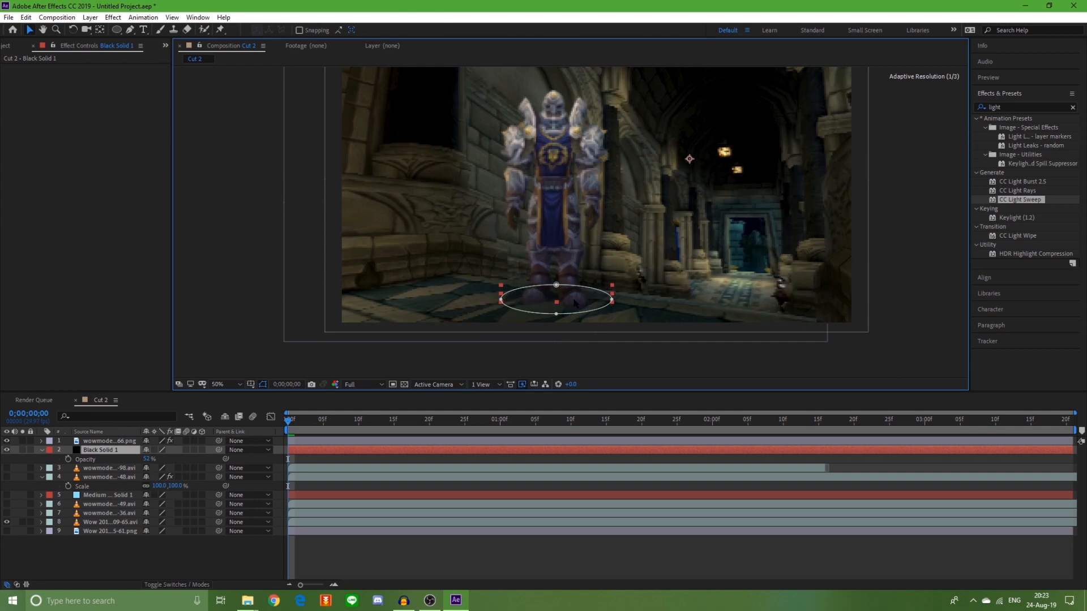
pyautogui.press('.')
pyautogui.scroll(-2, 560, 325)
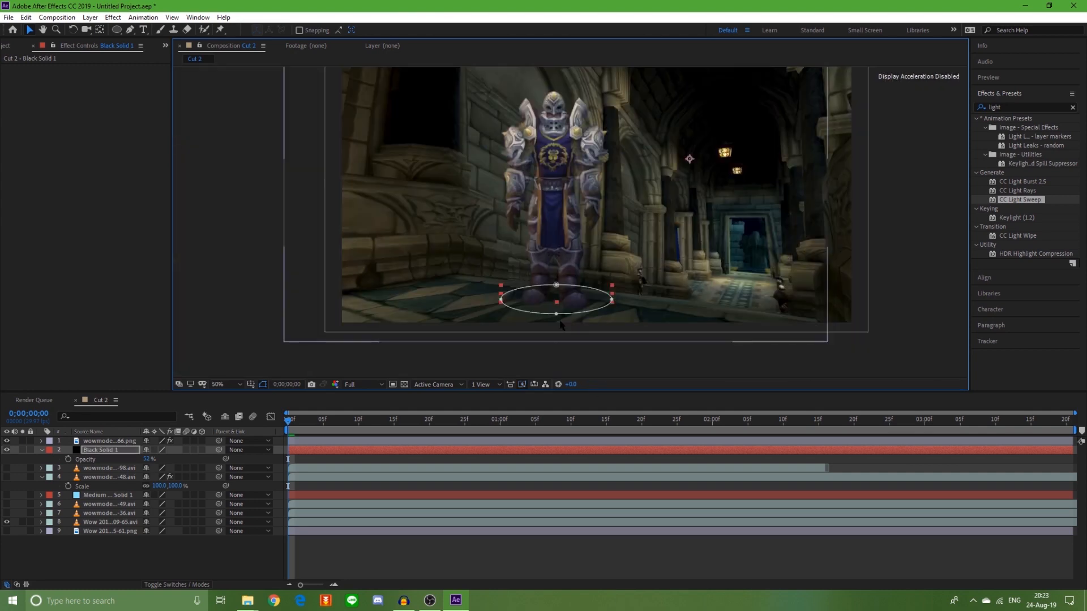
pyautogui.scroll(3, 558, 326)
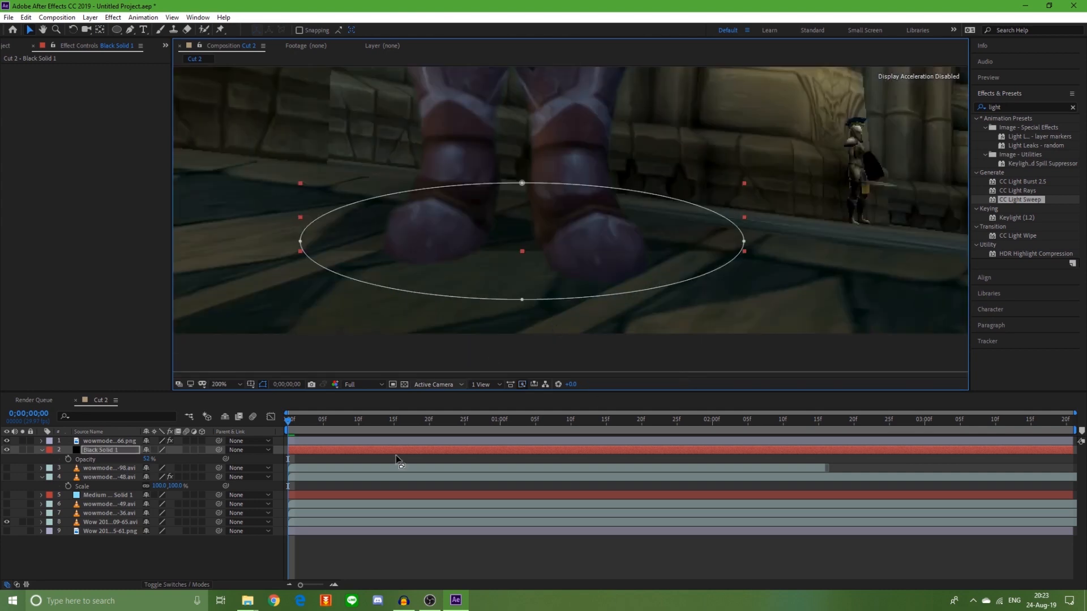
pyautogui.click(433, 549)
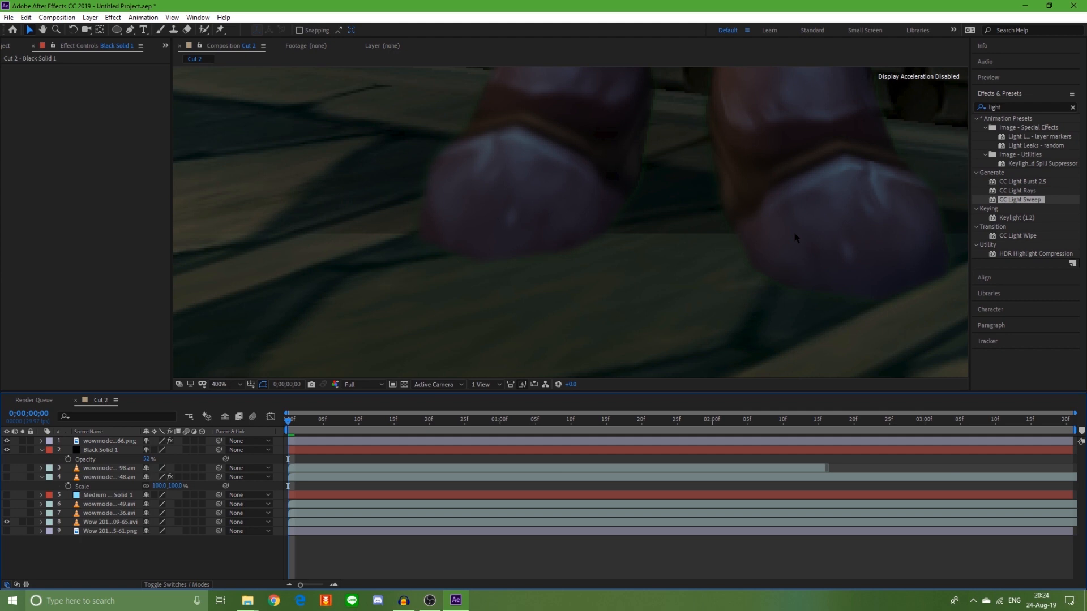
pyautogui.scroll(-5, 795, 238)
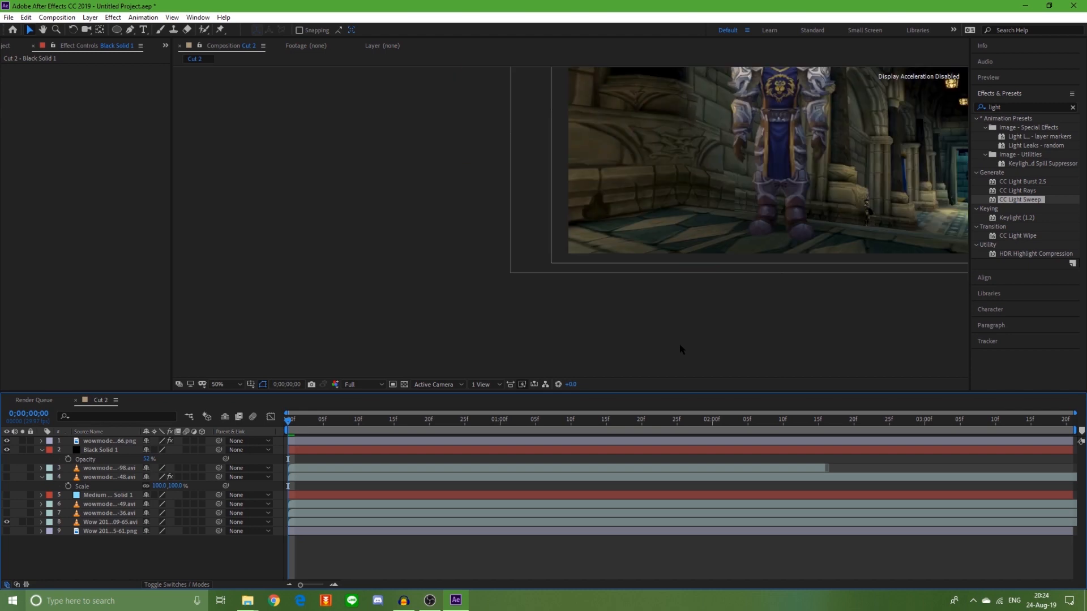
# - Lift the knight above the floor to compare it with its shadow, and lower it back toward the ground
pyautogui.moveTo(648, 340); pyautogui.dragTo(673, 308)
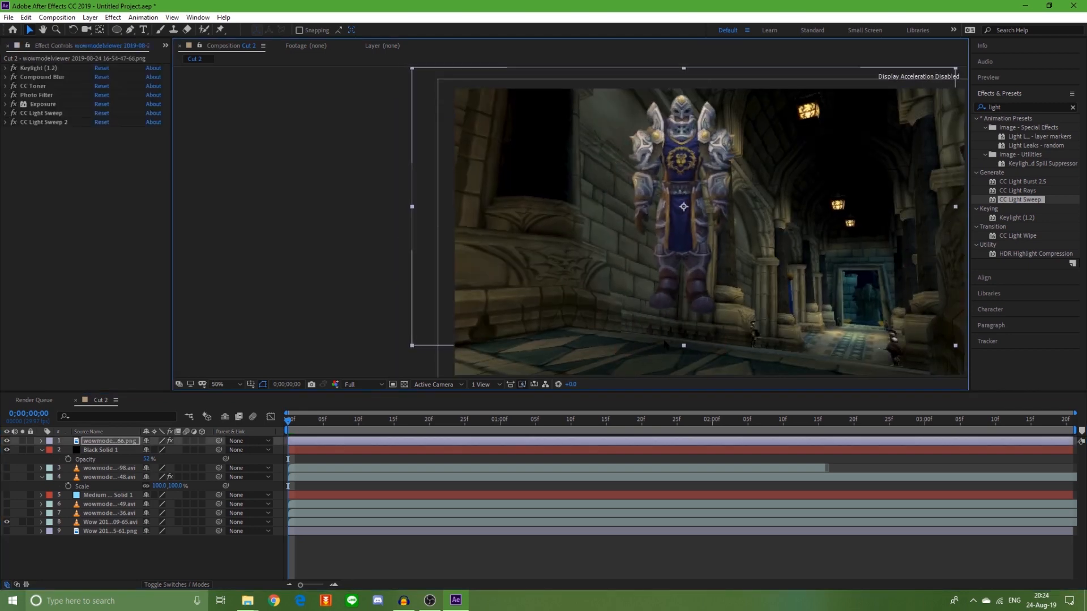
pyautogui.click(670, 350)
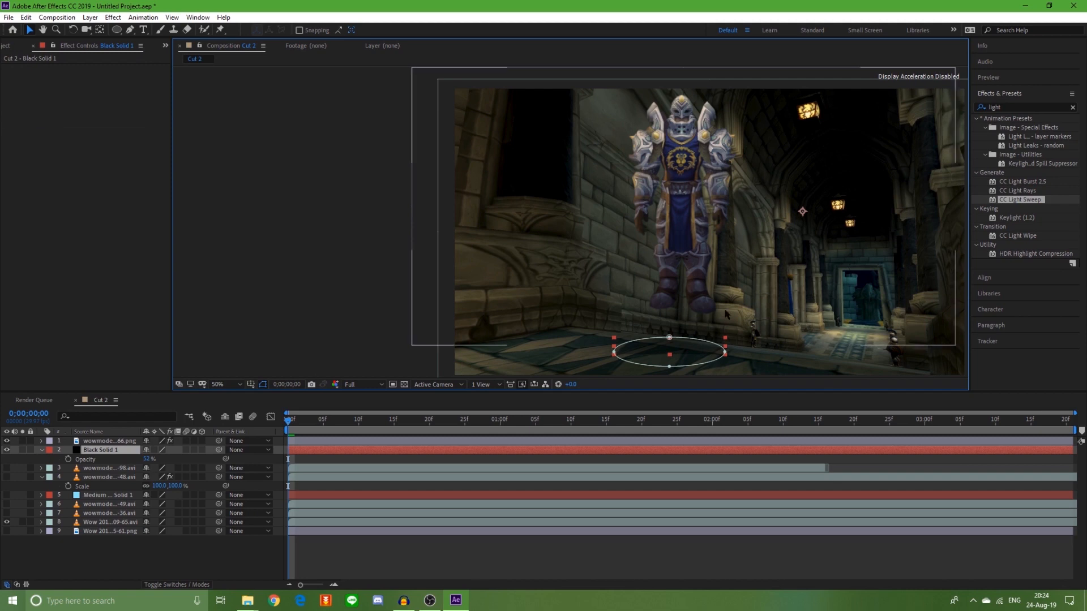
pyautogui.moveTo(705, 230); pyautogui.dragTo(702, 263)
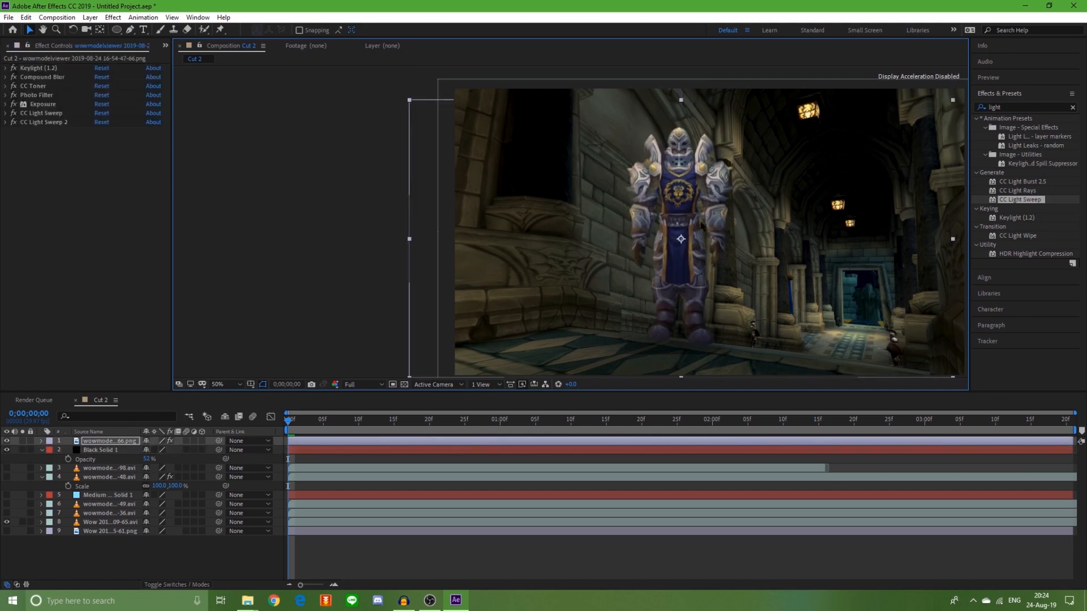
# - Scale Black Solid 1 to 115% and move the shadow ellipse back beneath the knight's feet
pyautogui.click(670, 365)
pyautogui.press('s')
pyautogui.moveTo(176, 458); pyautogui.dragTo(184, 458)
pyautogui.scroll(-2, 820, 294)
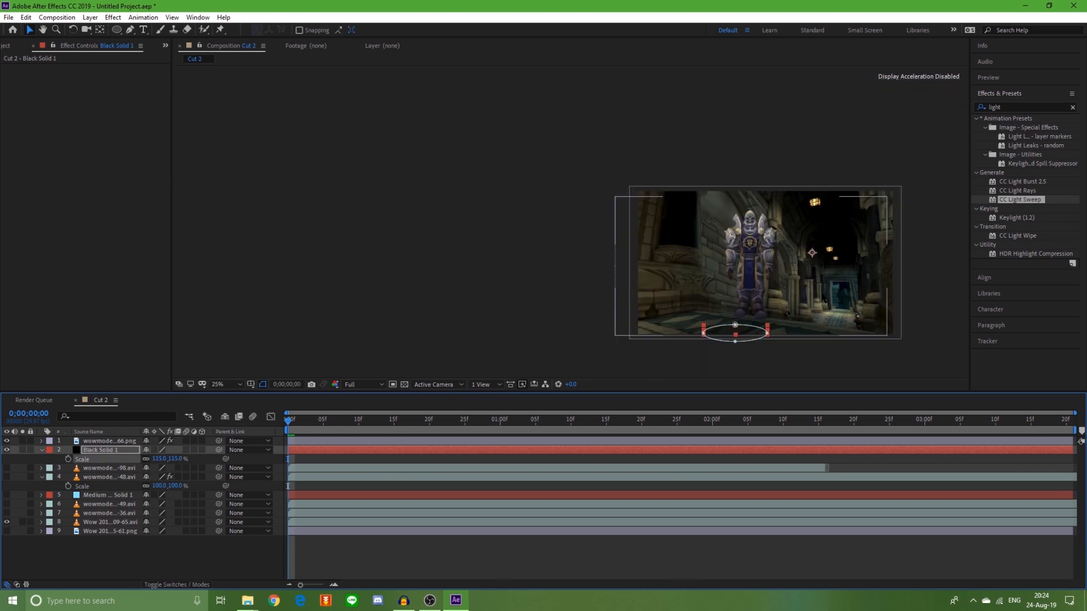
pyautogui.scroll(2, 817, 369)
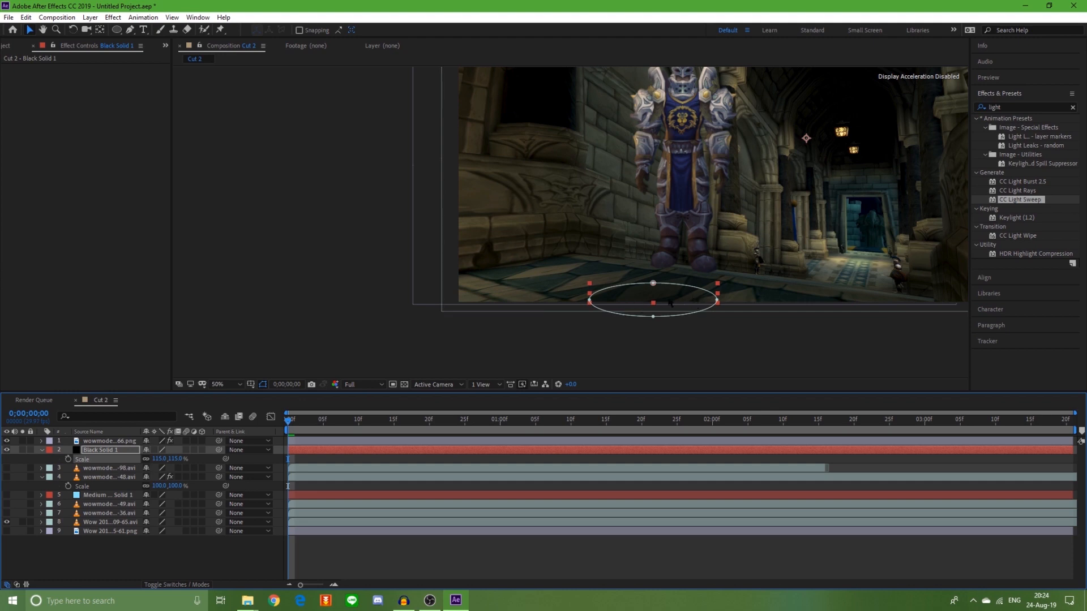
pyautogui.moveTo(661, 299); pyautogui.dragTo(695, 274)
# - Enlarge Black Solid 1 to 170% and reposition the wider shadow ellipse around the knight's feet
pyautogui.click(179, 459)
pyautogui.moveTo(225, 459); pyautogui.dragTo(674, 351)
pyautogui.click(732, 279)
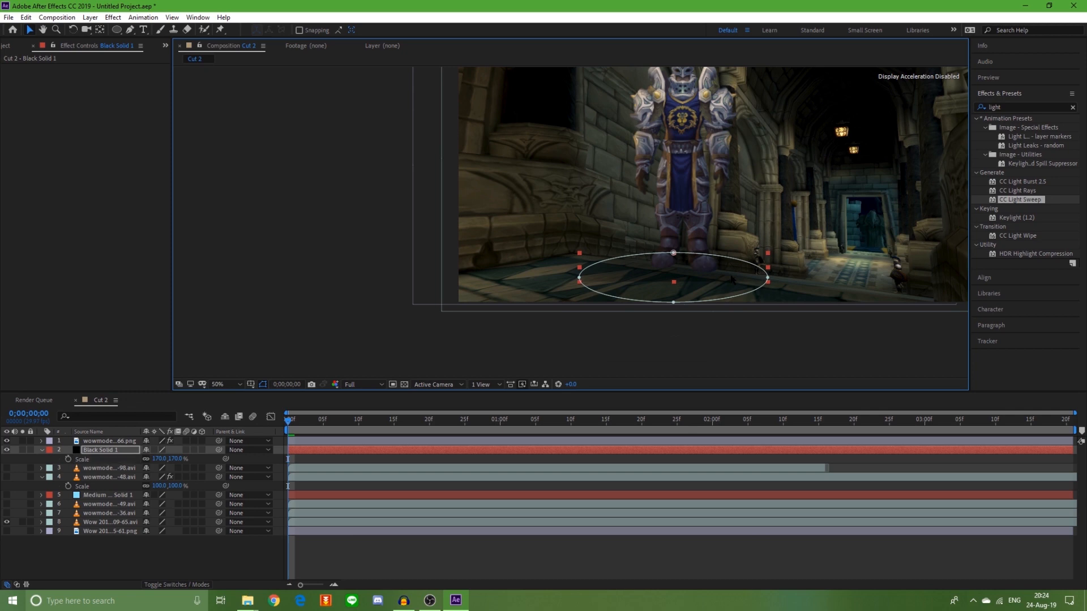
pyautogui.scroll(-2, 731, 279)
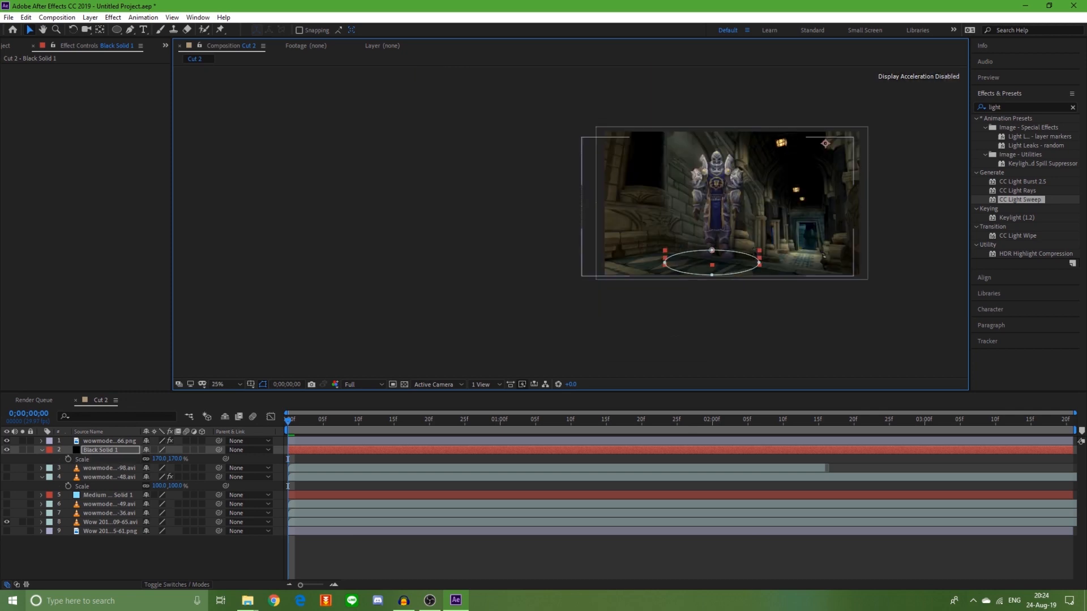
# - Shift the shadow ellipse onto the floor at the left of the knight's feet
pyautogui.click(130, 453)
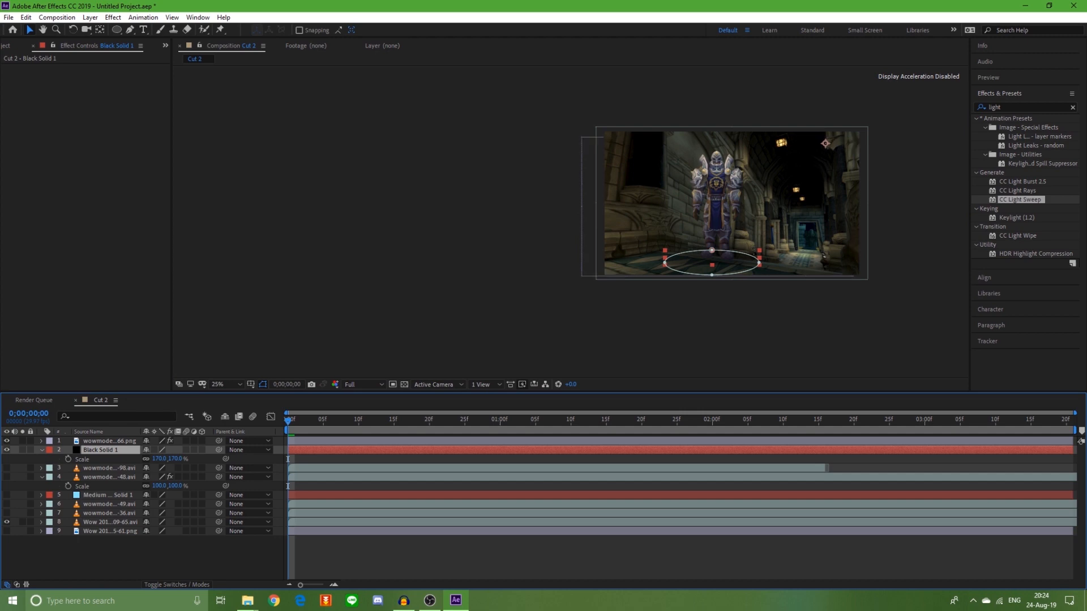
pyautogui.moveTo(734, 257); pyautogui.dragTo(711, 268)
pyautogui.moveTo(801, 155)
pyautogui.mouseDown()
pyautogui.moveTo(791, 167)
pyautogui.moveTo(793, 146)
pyautogui.mouseUp()
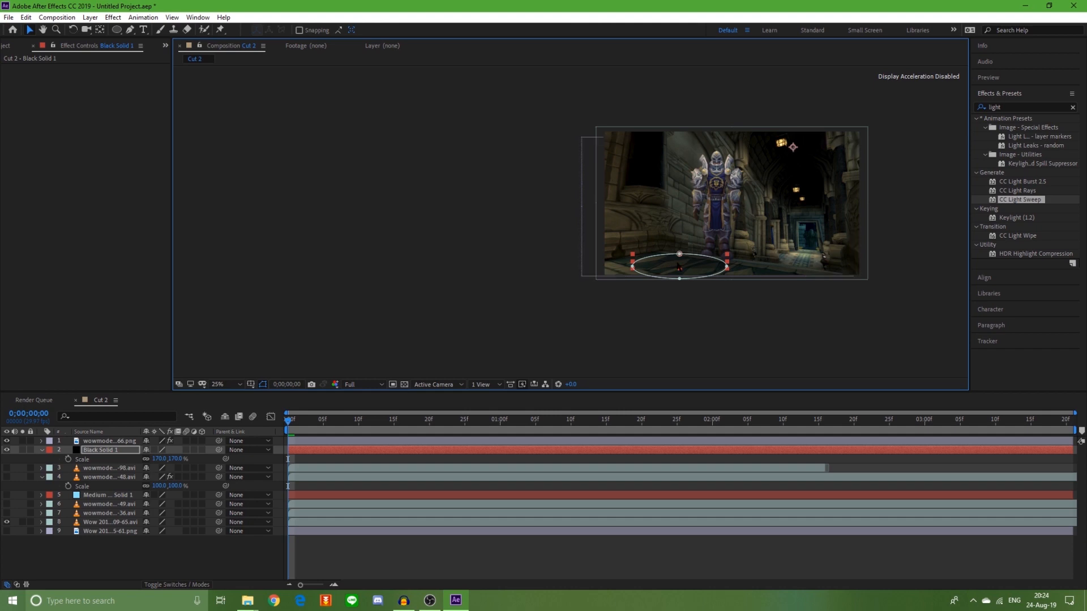
# - Try rotating the Black Solid 1 shadow layer, ending at 1x+32°
pyautogui.click(109, 451)
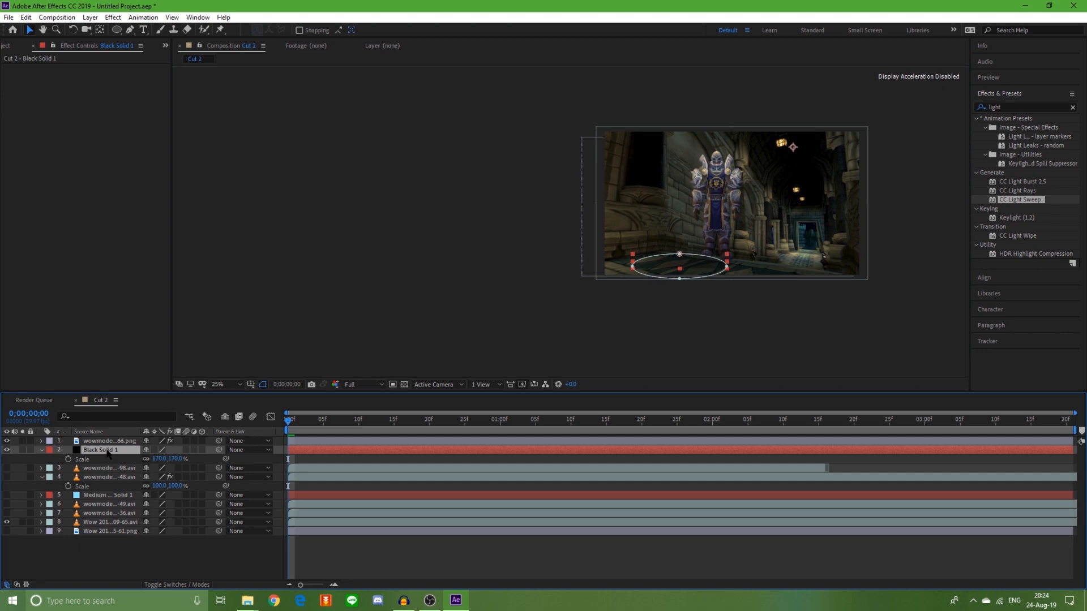
pyautogui.press('r')
pyautogui.moveTo(154, 459); pyautogui.dragTo(346, 459)
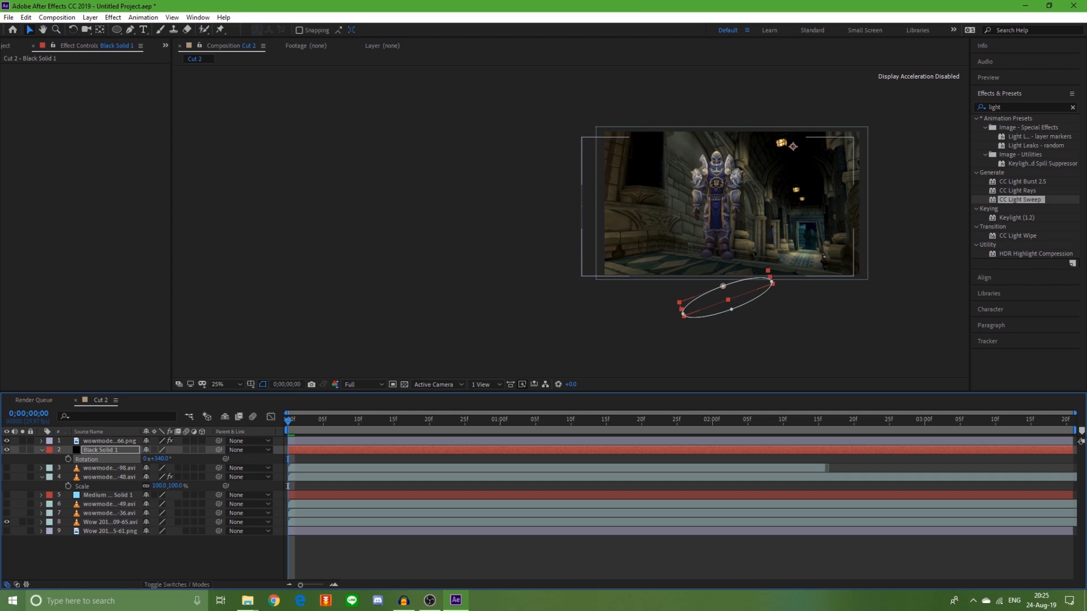
pyautogui.moveTo(162, 459)
pyautogui.mouseDown()
pyautogui.moveTo(193, 462)
pyautogui.moveTo(177, 451)
pyautogui.mouseUp()
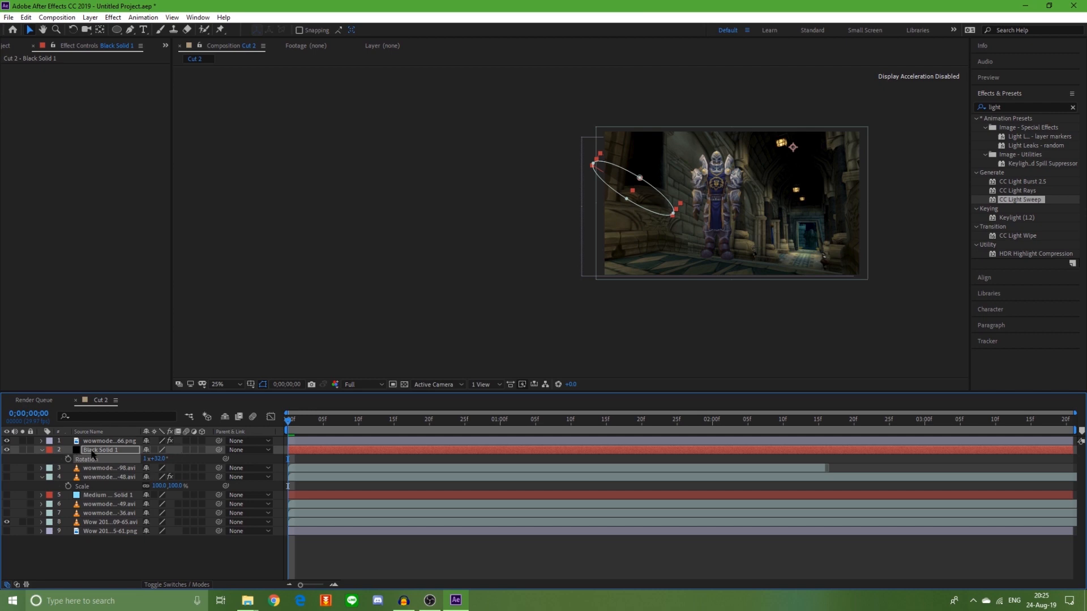
# - Delete Mask 1 from the Black Solid 1 layer
pyautogui.press('m')
pyautogui.click(104, 461)
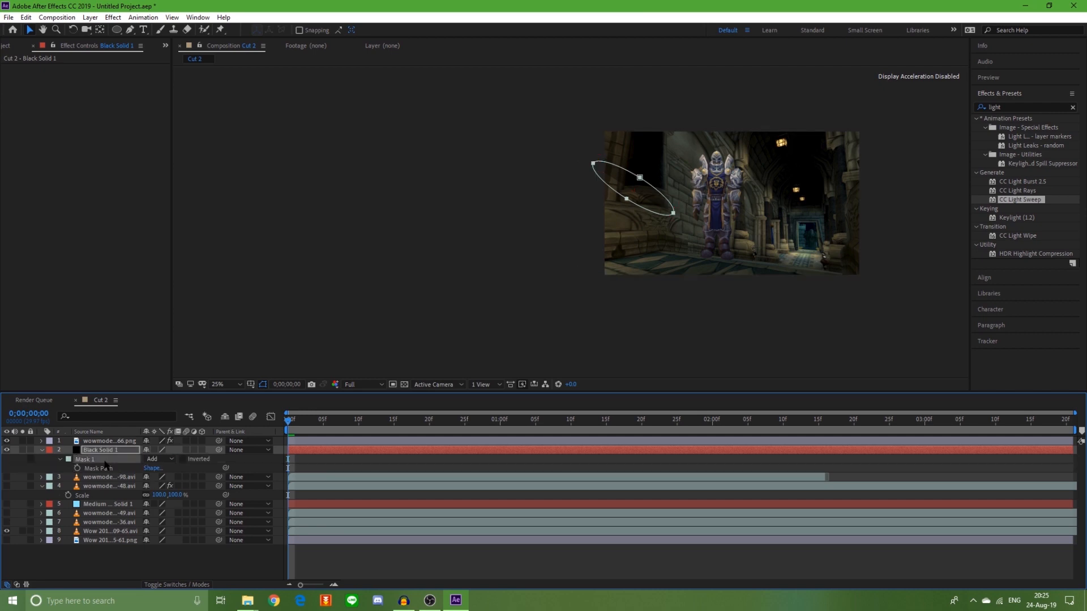
pyautogui.press('Delete')
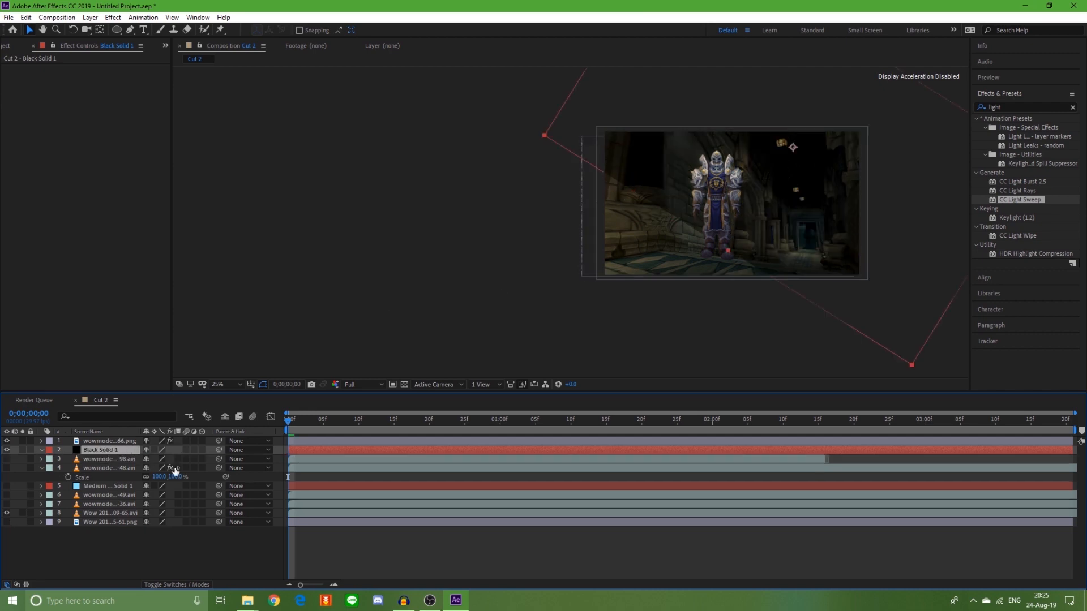
# - Reset the rotation of Black Solid 1 to 0x+0°
pyautogui.press('r')
pyautogui.click(158, 458)
pyautogui.write('0')
pyautogui.click(148, 459)
pyautogui.press('Return')
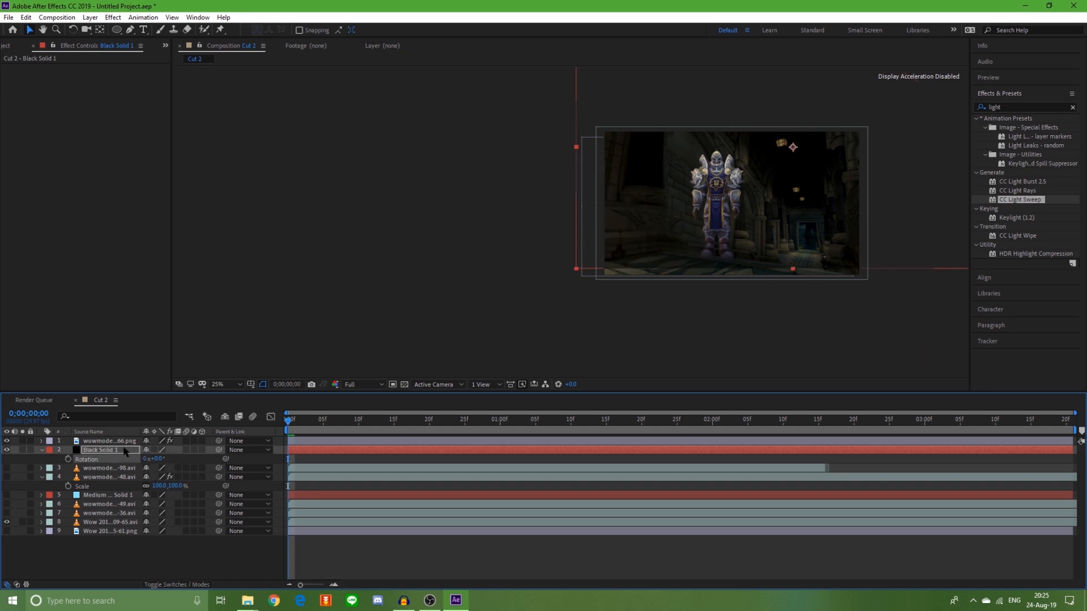
# - Set the scale of Black Solid 1 to 100% and select the knight image layer
pyautogui.click(124, 450)
pyautogui.press('p')
pyautogui.press('s')
pyautogui.click(162, 460)
pyautogui.write('100')
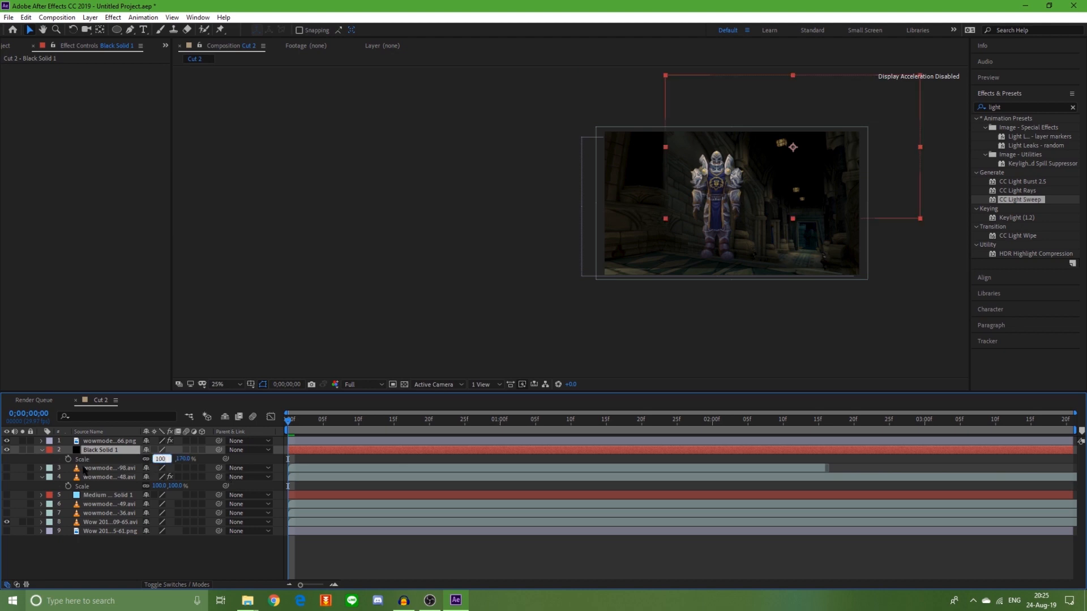
pyautogui.press('Return')
pyautogui.click(108, 441)
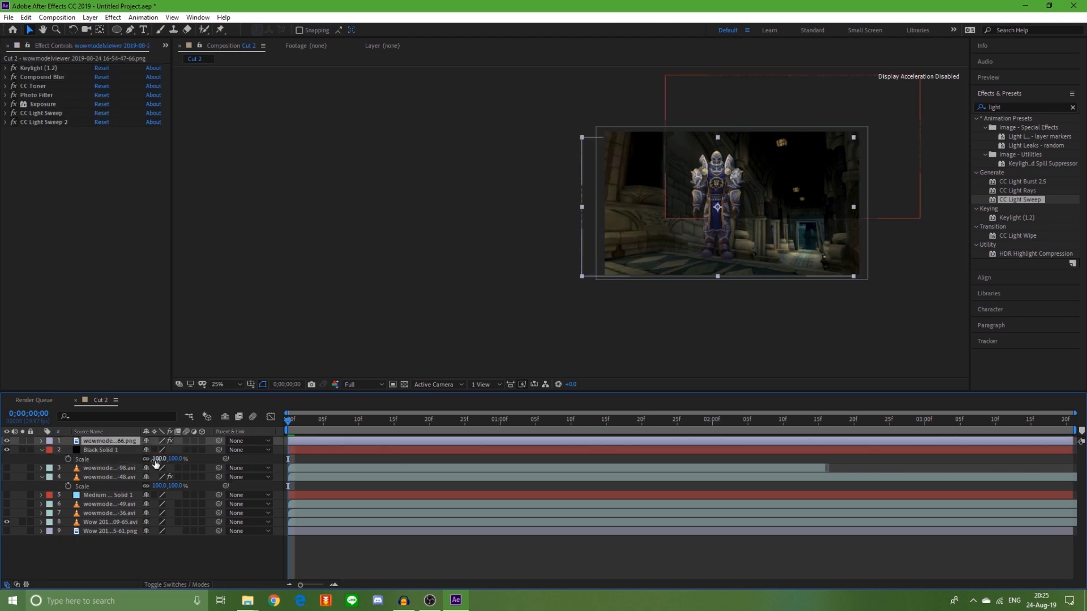
# - Set the position of the Black Solid 1 layer to 960, 540
pyautogui.click(102, 450)
pyautogui.press('p')
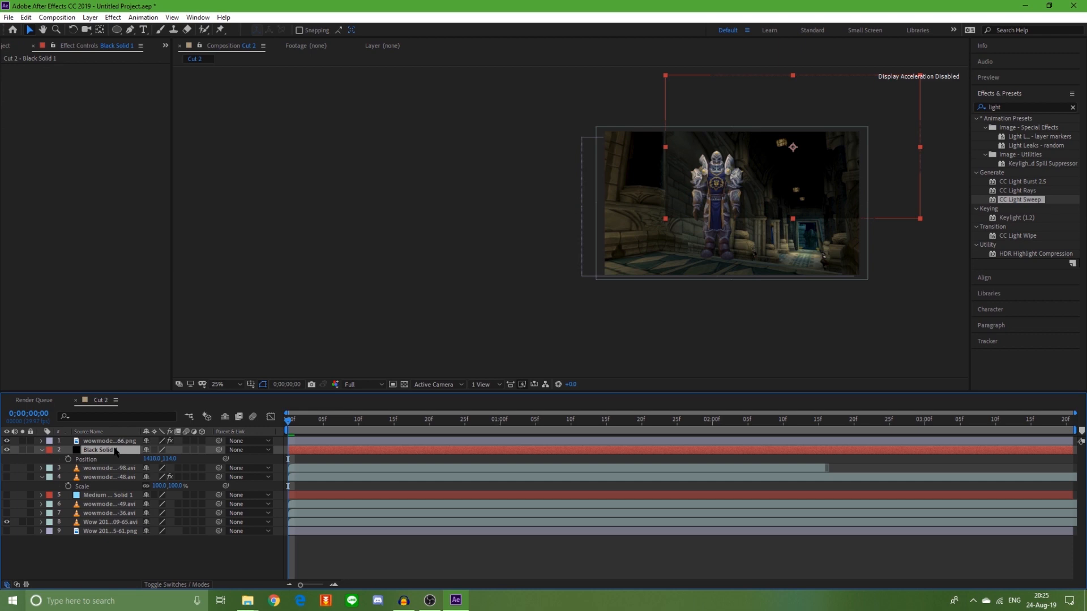
pyautogui.press('s')
pyautogui.press('r')
pyautogui.press('t')
pyautogui.press('p')
pyautogui.moveTo(810, 188); pyautogui.dragTo(747, 248)
pyautogui.click(149, 459)
pyautogui.write('960')
pyautogui.press('Tab')
pyautogui.write('540')
pyautogui.press('Return')
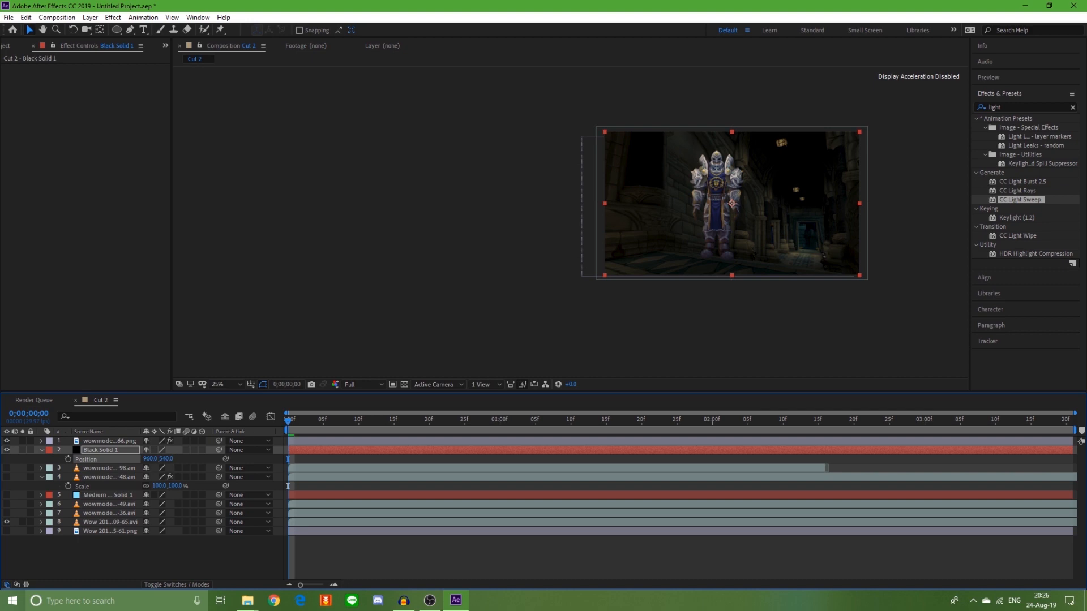
# - Raise the opacity of Black Solid 1 to 100% and add a full-size ellipse mask to it
pyautogui.scroll(2, 813, 194)
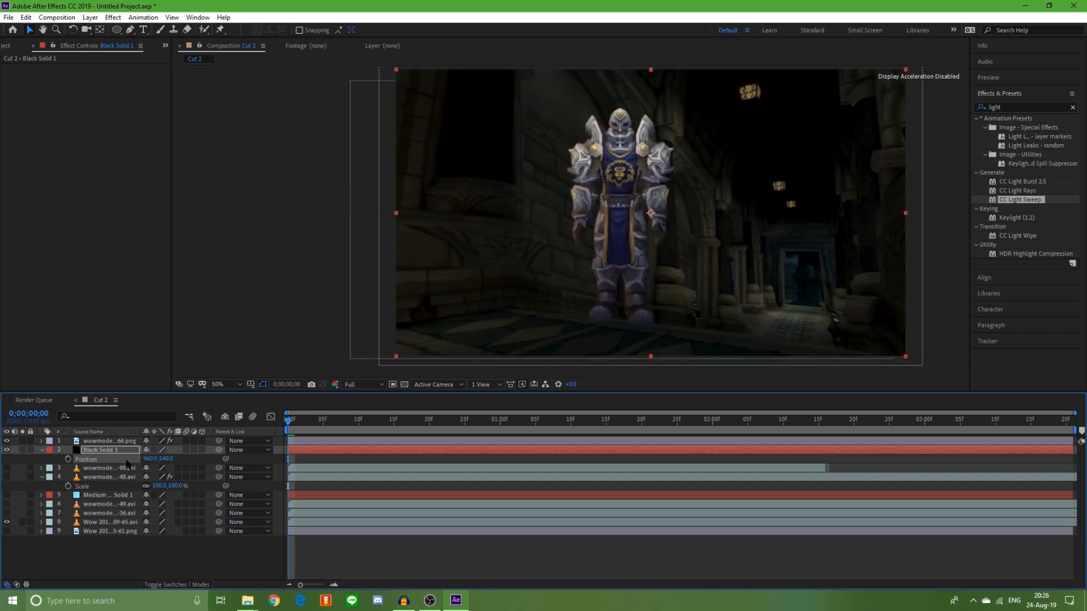
pyautogui.press('t')
pyautogui.moveTo(149, 459); pyautogui.dragTo(344, 460)
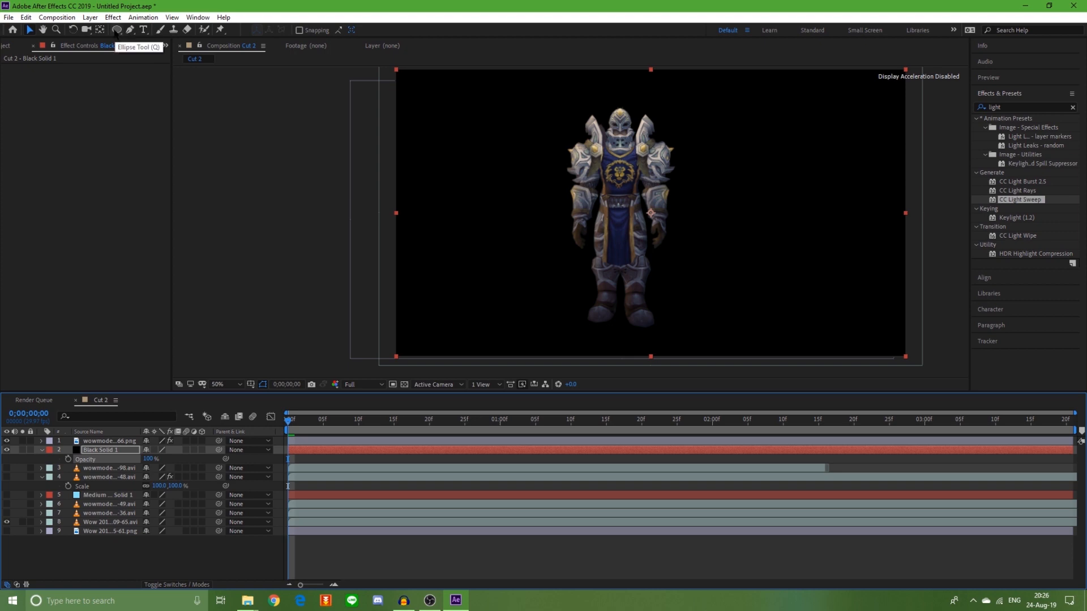
pyautogui.doubleClick(116, 31)
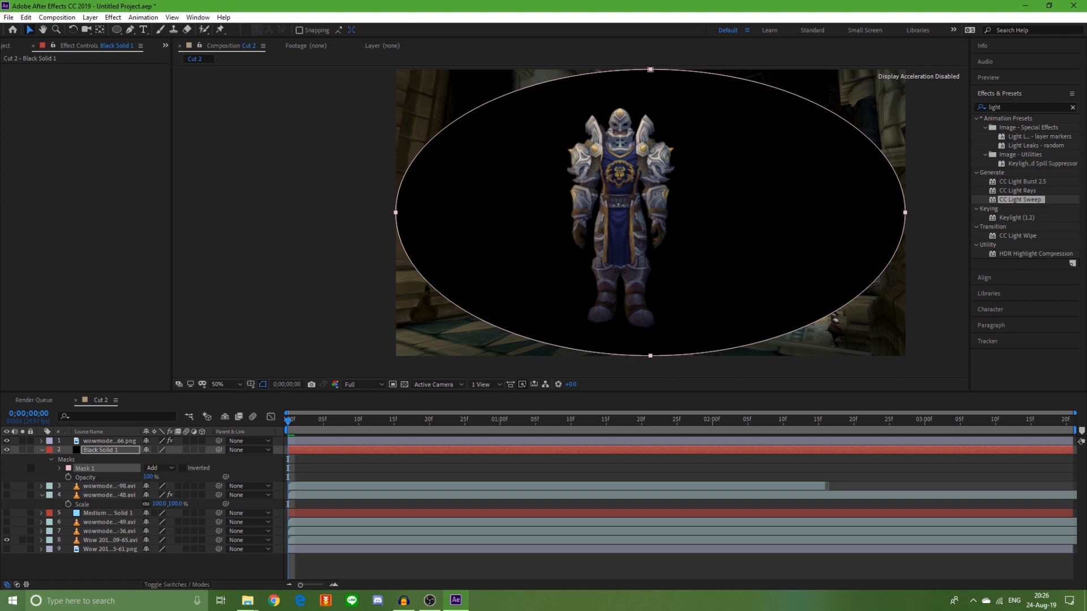
# - Narrow the ellipse mask on Black Solid 1 by pulling both of its sides inward
pyautogui.click(397, 214)
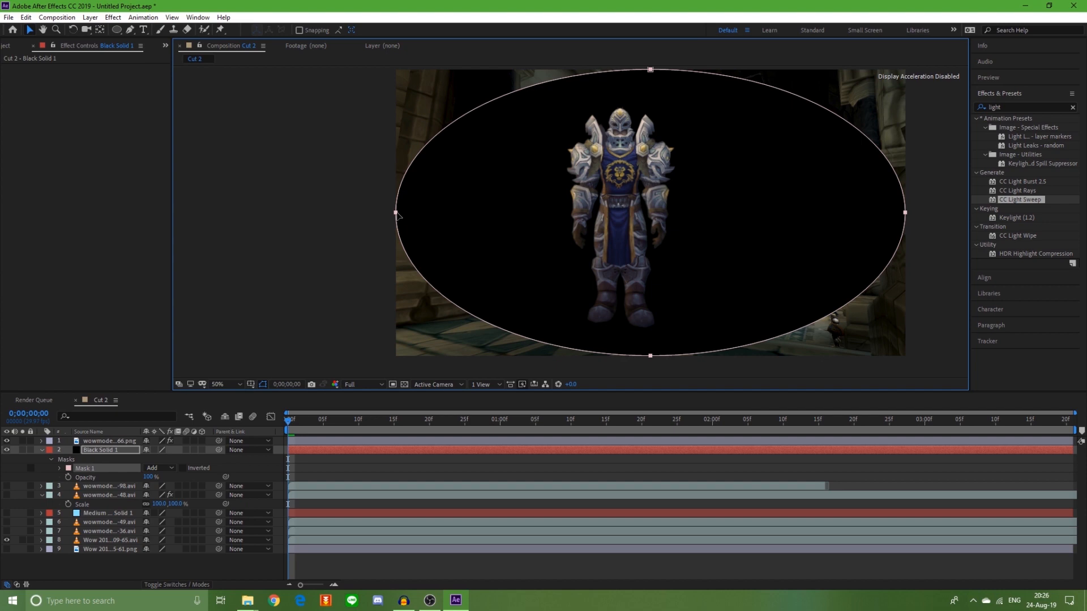
pyautogui.doubleClick(396, 213)
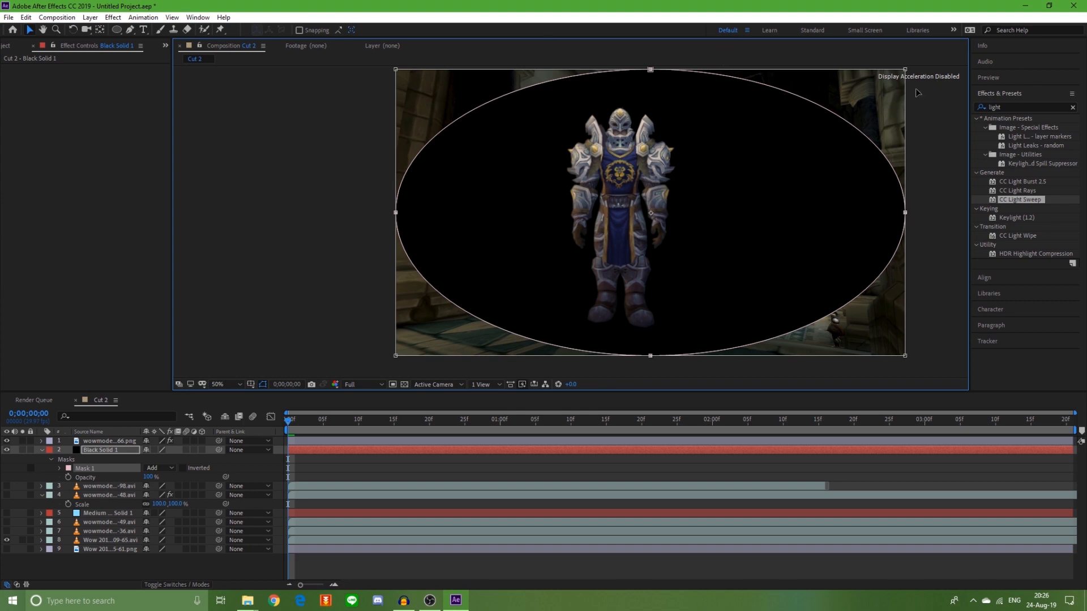
pyautogui.moveTo(906, 213); pyautogui.dragTo(875, 213)
pyautogui.moveTo(396, 214); pyautogui.dragTo(433, 214)
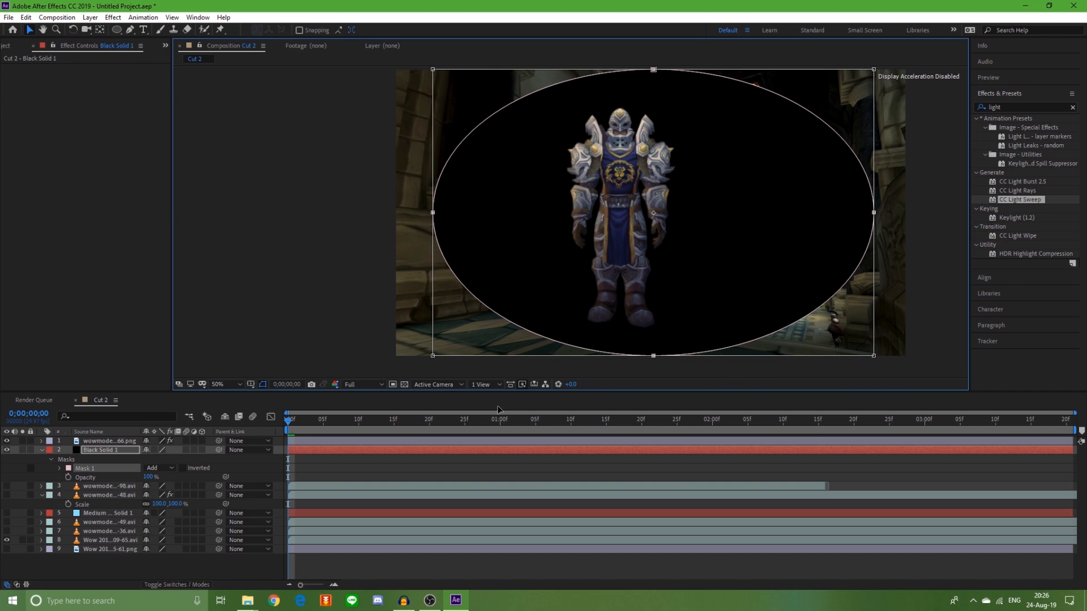
# - Set the feather of Mask 1 on Black Solid 1 to 99 pixels
pyautogui.click(65, 460)
pyautogui.press('f')
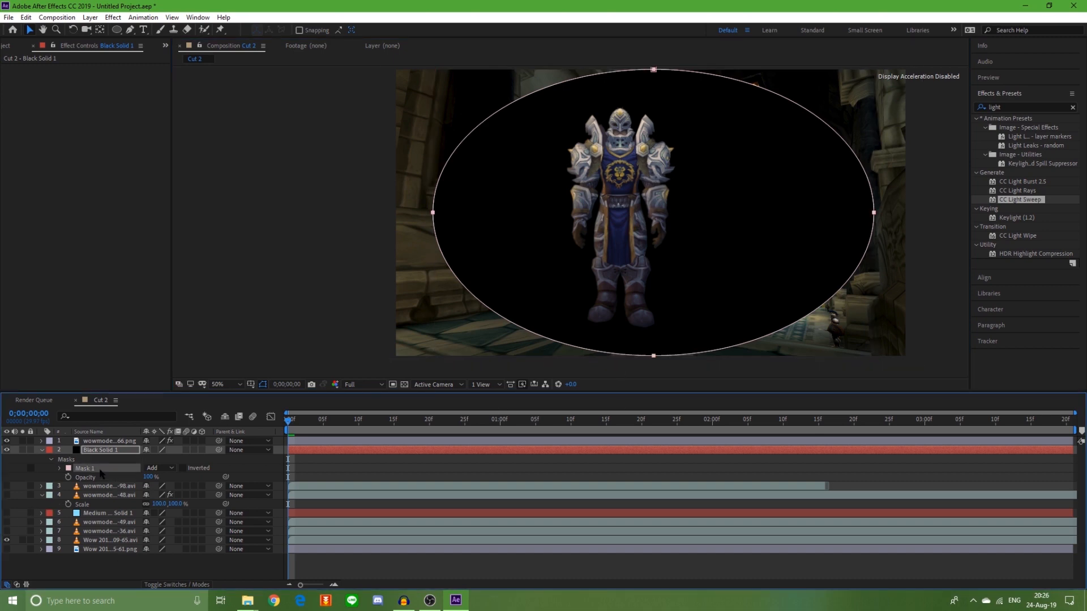
pyautogui.moveTo(164, 469); pyautogui.dragTo(217, 468)
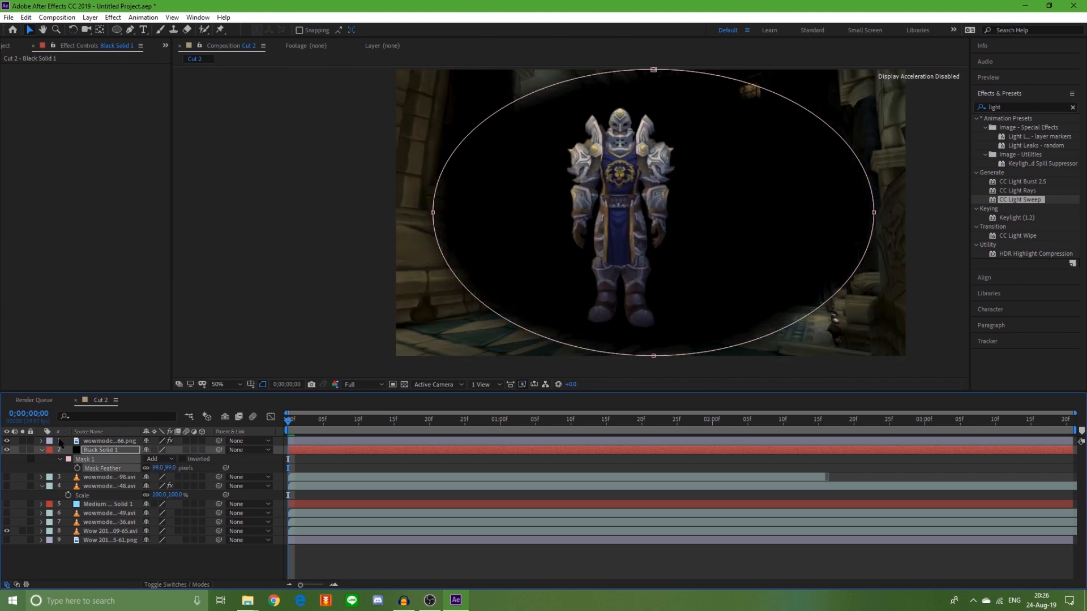
# - Try scaling Black Solid 1 down to 84% and undo the scaling
pyautogui.press('s')
pyautogui.moveTo(178, 465); pyautogui.dragTo(168, 464)
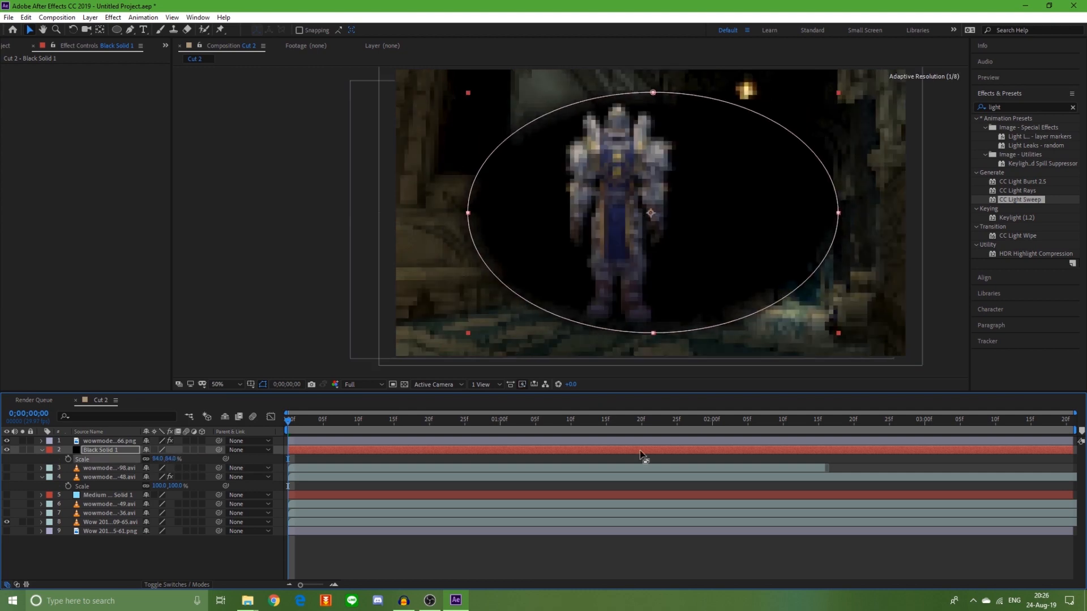
pyautogui.click(628, 408)
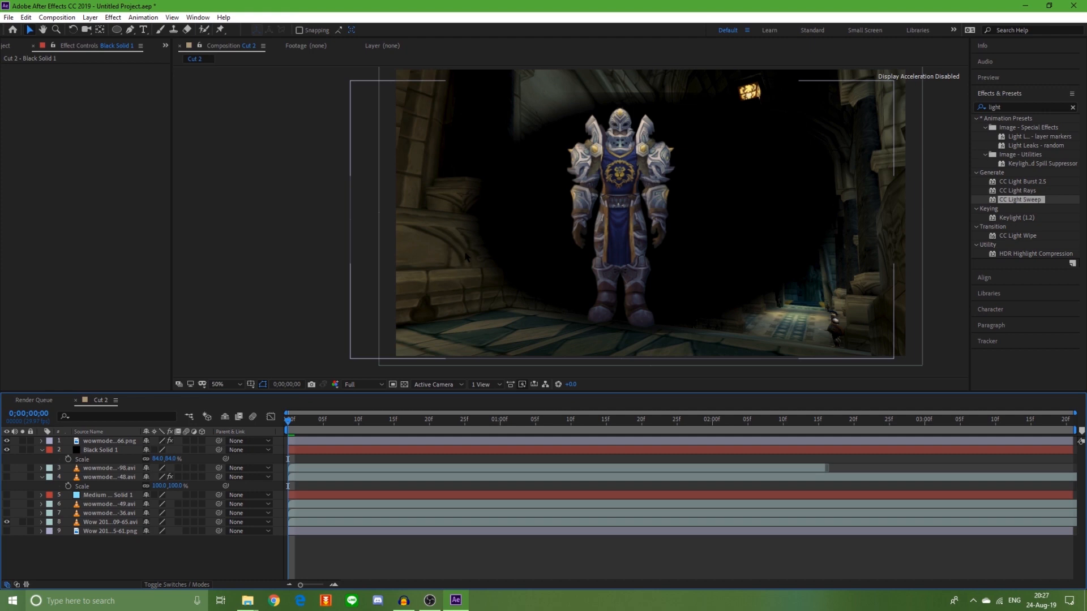
pyautogui.hotkey('ctrl', 'z')
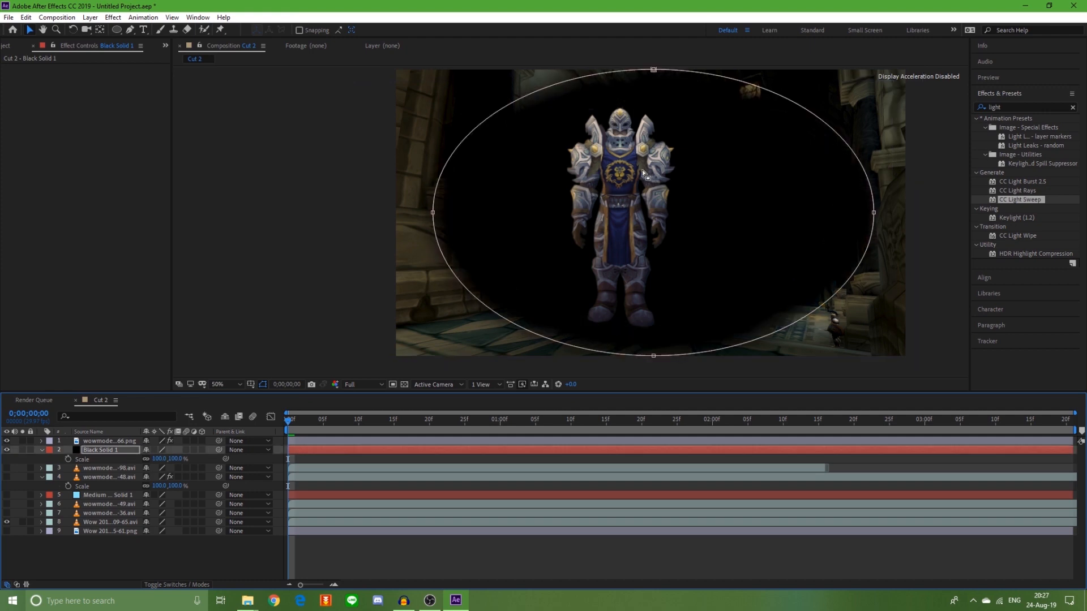
# - Flatten the ellipse mask by bringing its upper and lower edges inward, and trim its sides slightly
pyautogui.doubleClick(654, 71)
pyautogui.moveTo(654, 70)
pyautogui.mouseDown()
pyautogui.moveTo(654, 108)
pyautogui.moveTo(654, 84)
pyautogui.mouseUp()
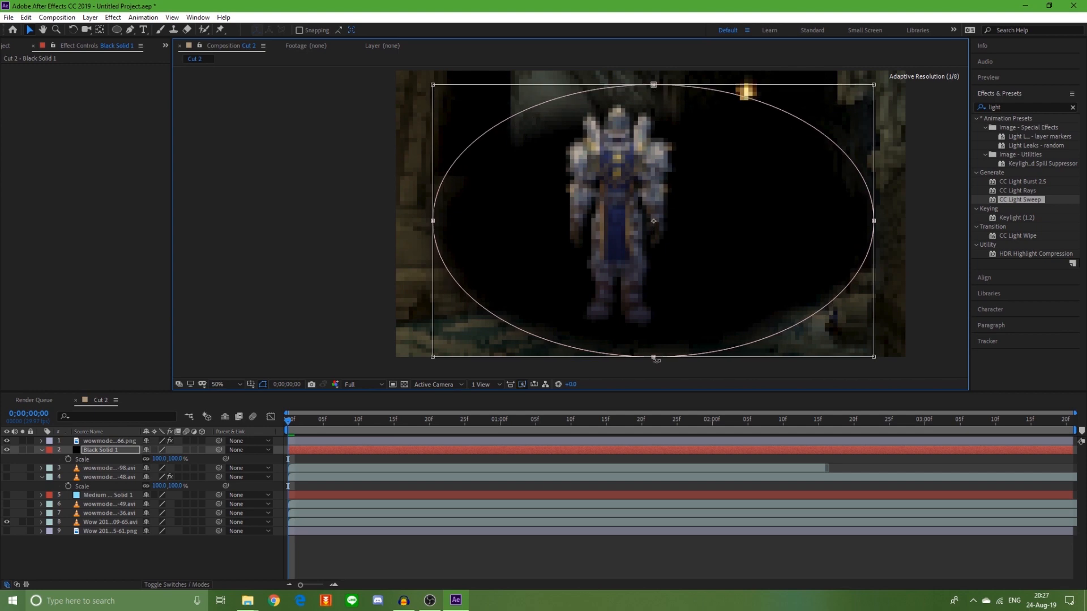
pyautogui.moveTo(654, 357); pyautogui.dragTo(653, 306)
pyautogui.moveTo(653, 84); pyautogui.dragTo(653, 98)
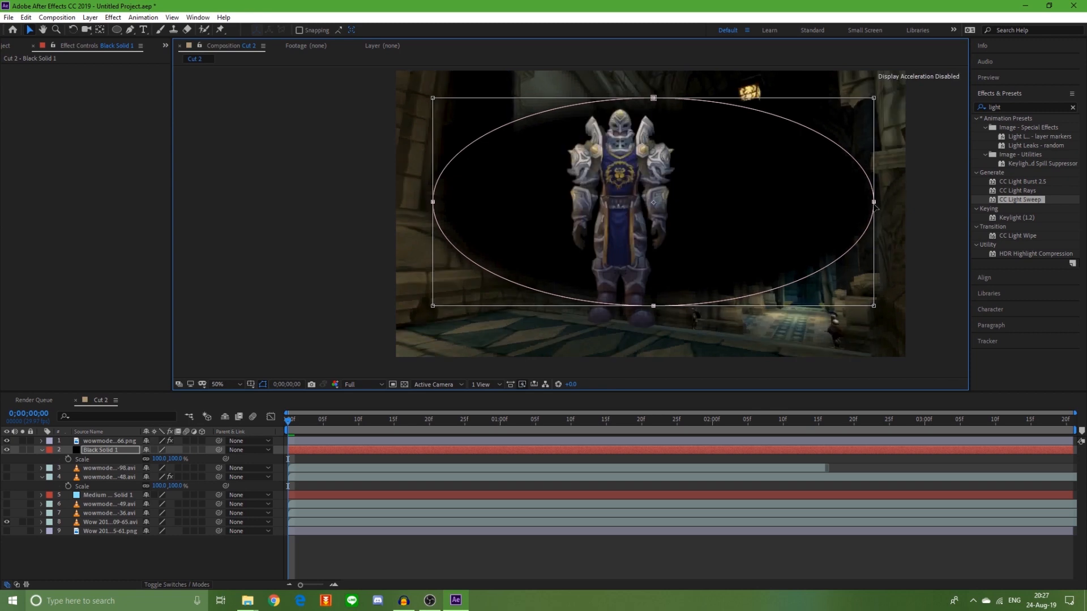
pyautogui.moveTo(873, 201); pyautogui.dragTo(871, 202)
pyautogui.moveTo(433, 202); pyautogui.dragTo(435, 202)
# - Readjust the mask feather and lower the opacity of Black Solid 1 to make it semi-transparent
pyautogui.press('f')
pyautogui.moveTo(167, 469); pyautogui.dragTo(118, 464)
pyautogui.press('t')
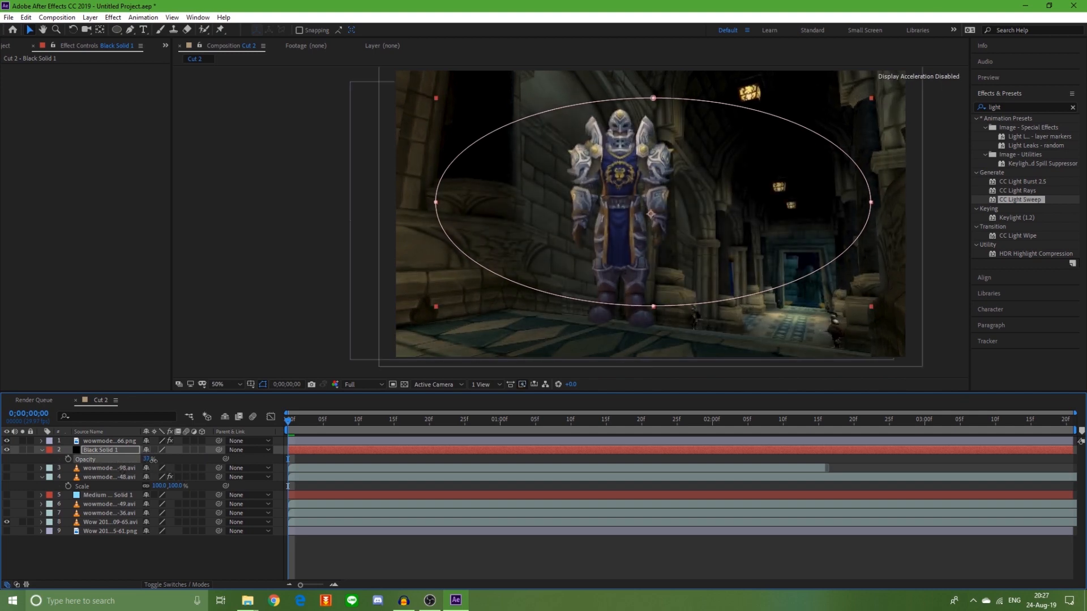
# - Scale Black Solid 1 to 45% by 23% and place it on the ground beneath the knight's feet
pyautogui.click(120, 459)
pyautogui.click(132, 451)
pyautogui.press('s')
pyautogui.moveTo(160, 458)
pyautogui.mouseDown()
pyautogui.moveTo(131, 457)
pyautogui.moveTo(150, 459)
pyautogui.mouseUp()
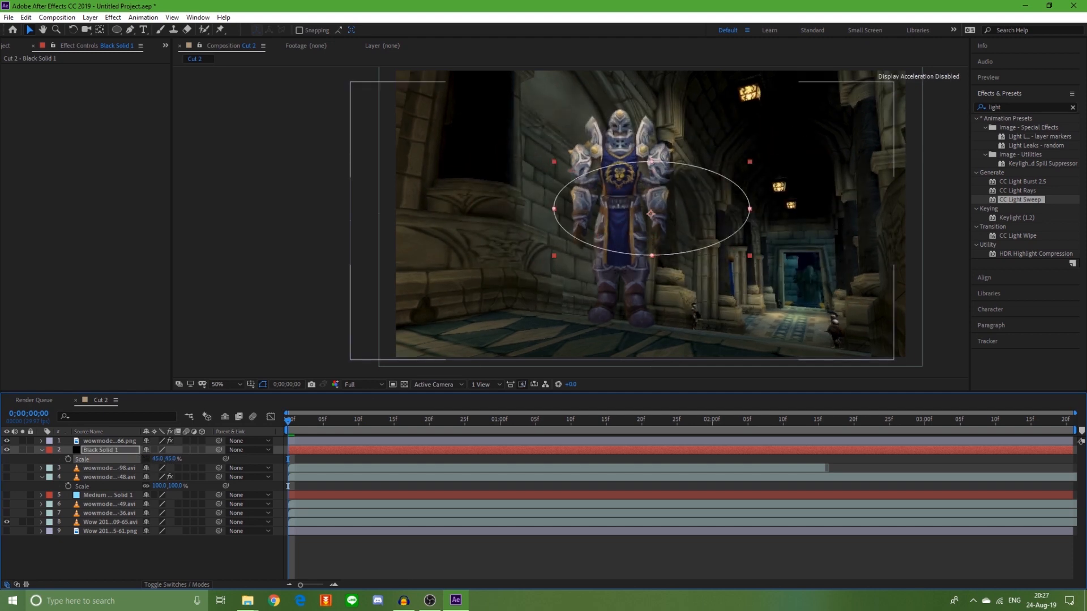
pyautogui.moveTo(175, 458); pyautogui.dragTo(164, 459)
pyautogui.moveTo(689, 204); pyautogui.dragTo(656, 315)
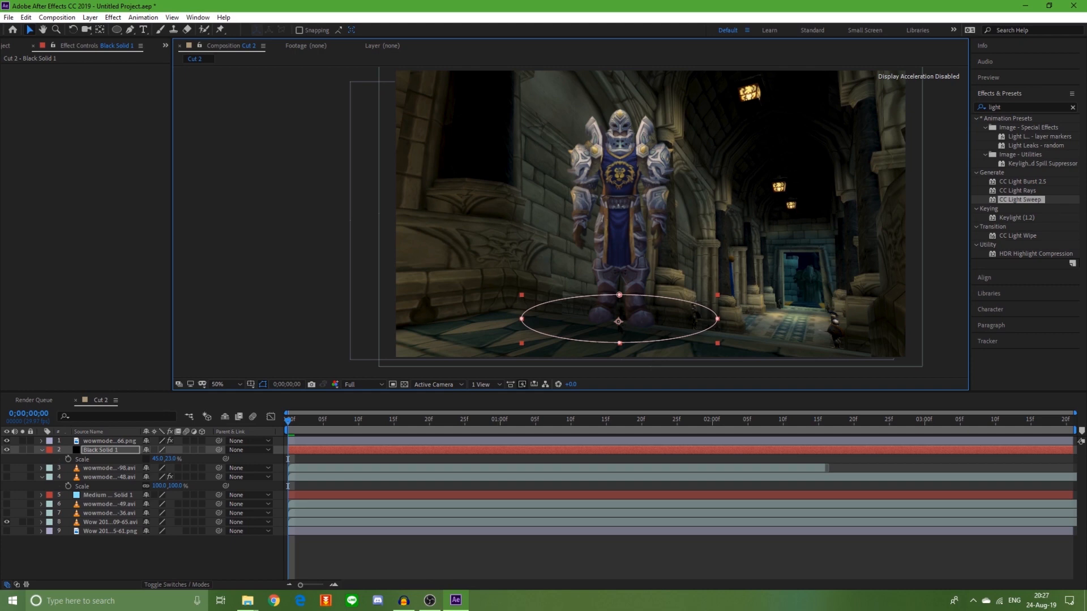
pyautogui.moveTo(630, 324); pyautogui.dragTo(630, 318)
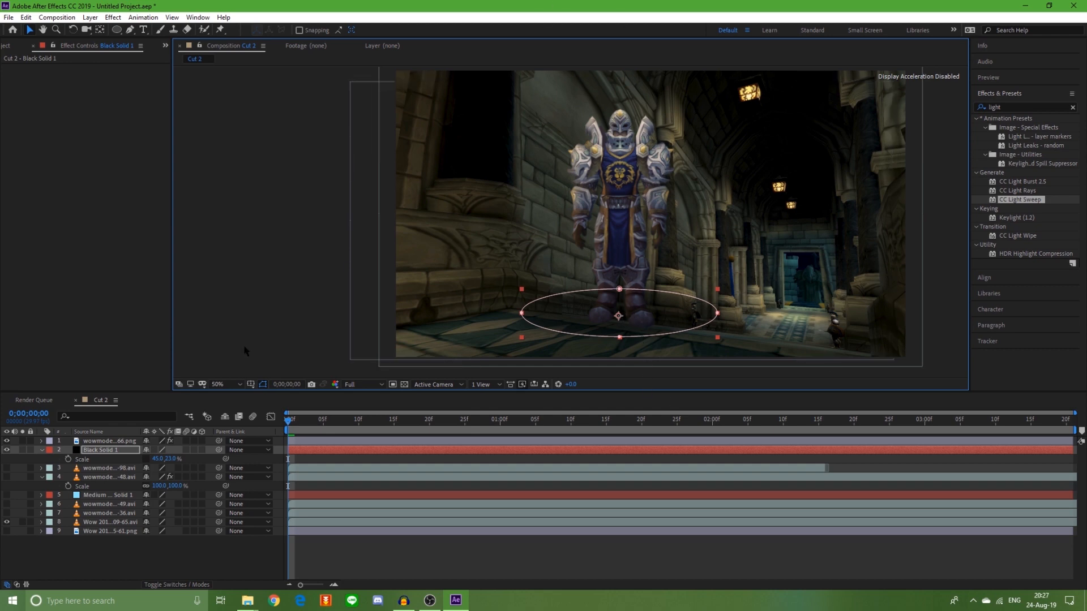
# - Center the shadow beneath the knight's feet and refine its scale to 29% by 17%
pyautogui.click(160, 460)
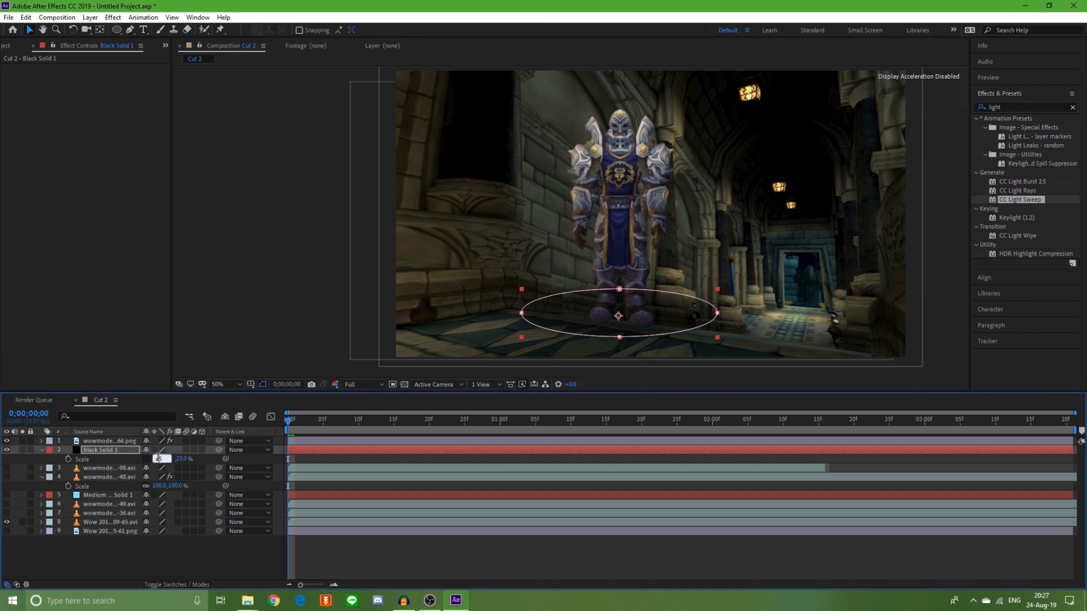
pyautogui.moveTo(160, 459); pyautogui.dragTo(159, 461)
pyautogui.moveTo(647, 325); pyautogui.dragTo(652, 325)
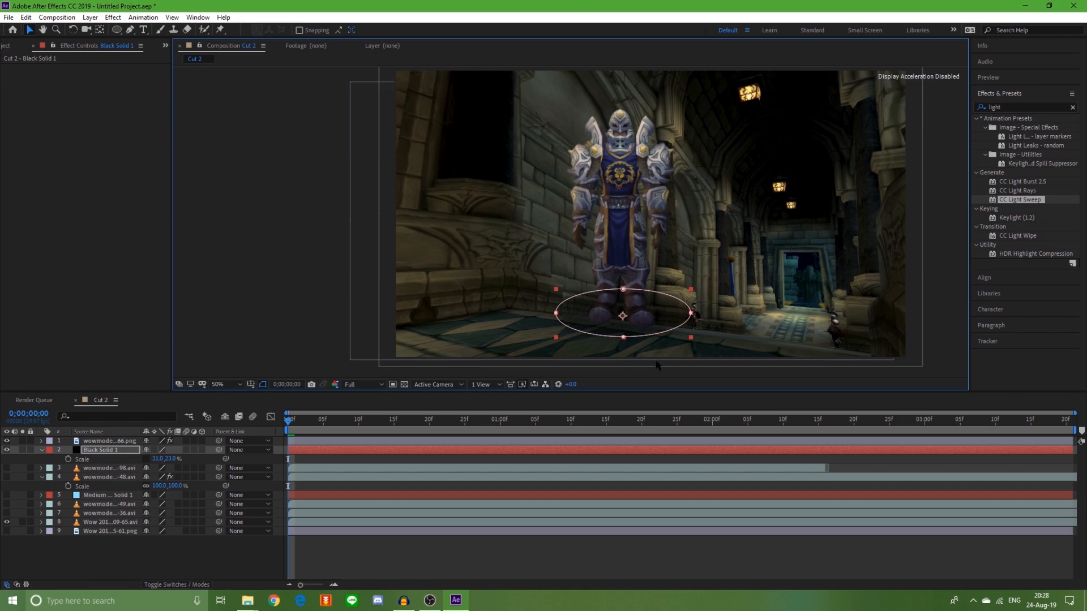
pyautogui.moveTo(160, 459); pyautogui.dragTo(156, 459)
pyautogui.click(674, 547)
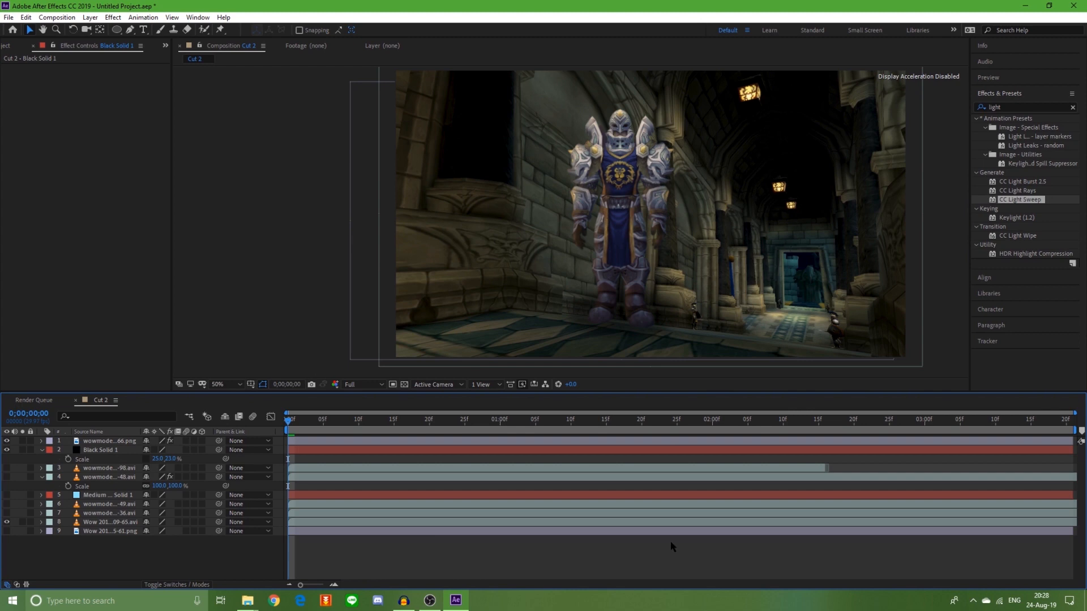
pyautogui.moveTo(160, 459); pyautogui.dragTo(171, 459)
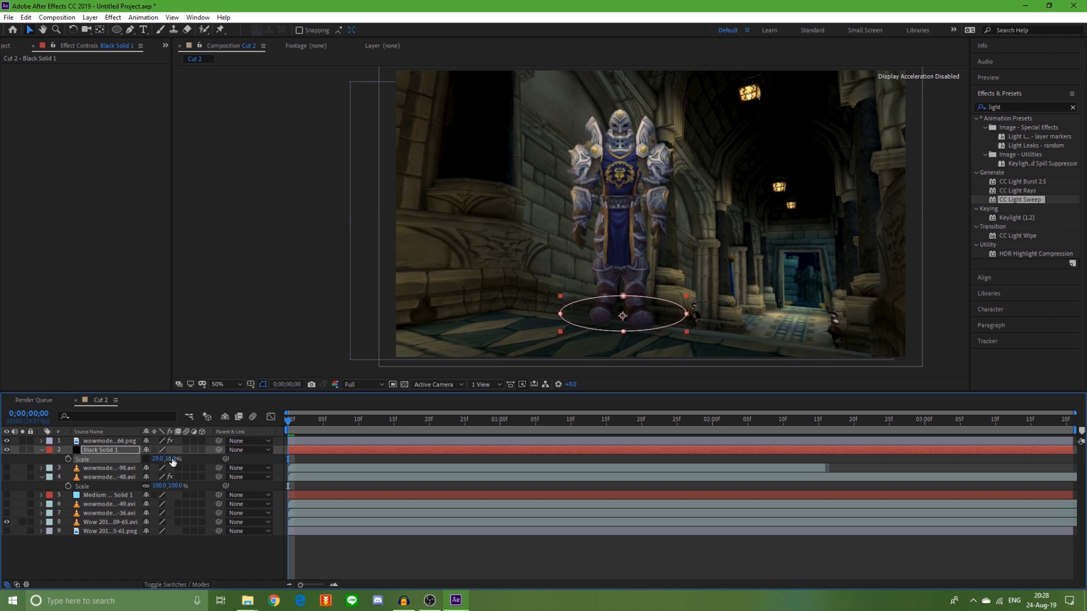
pyautogui.click(648, 535)
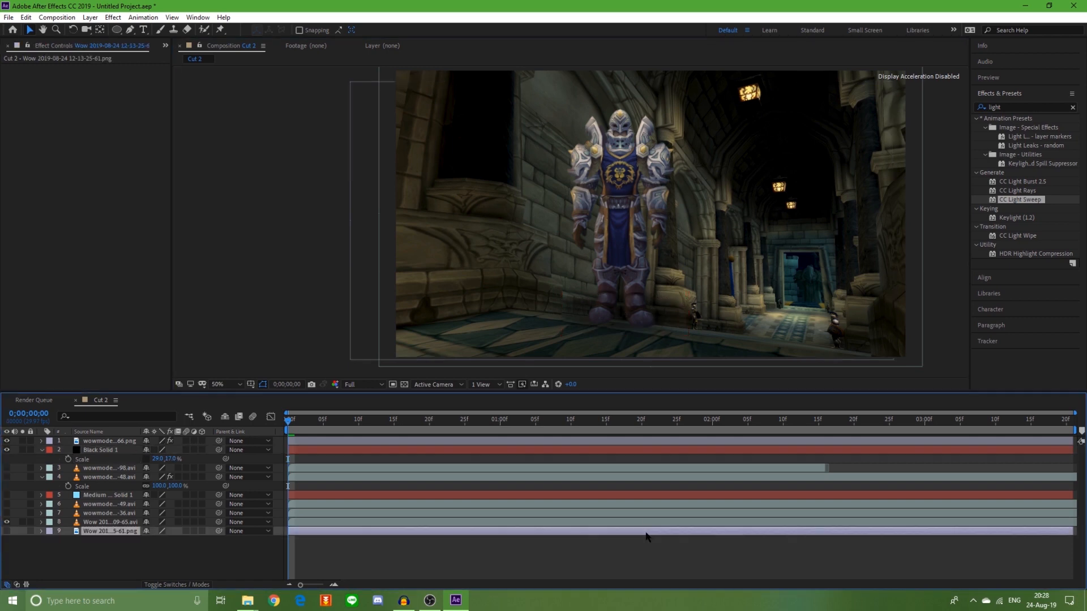
# - Shift the shadow slightly and enlarge it around the knight's feet, and undo a trial rotation of 3°
pyautogui.click(102, 450)
pyautogui.moveTo(623, 313); pyautogui.dragTo(613, 309)
pyautogui.moveTo(157, 461); pyautogui.dragTo(177, 459)
pyautogui.press('r')
pyautogui.click(609, 531)
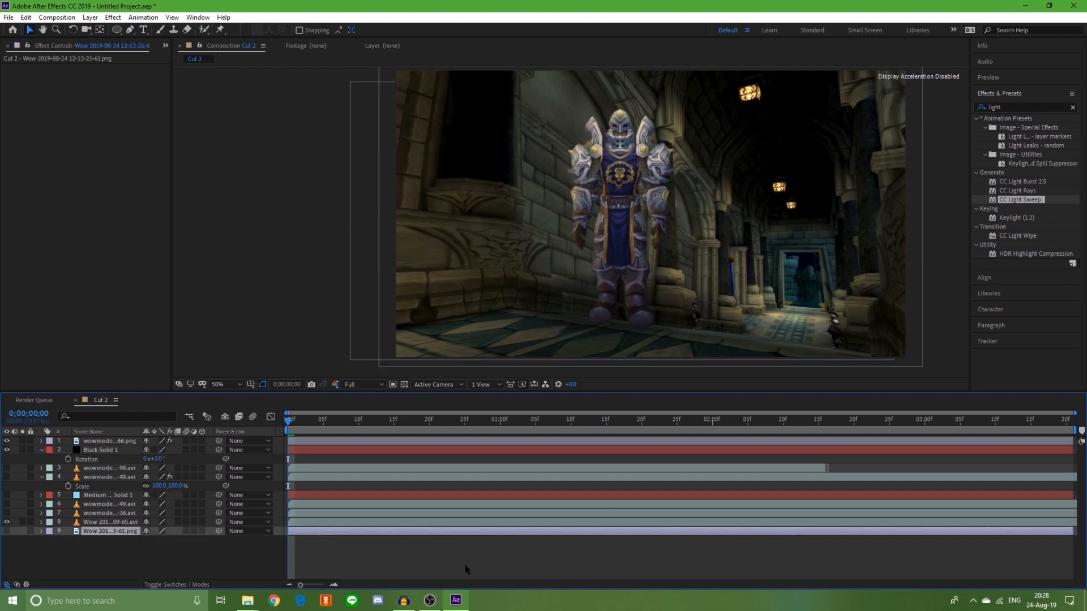
pyautogui.hotkey('ctrl', 'z')
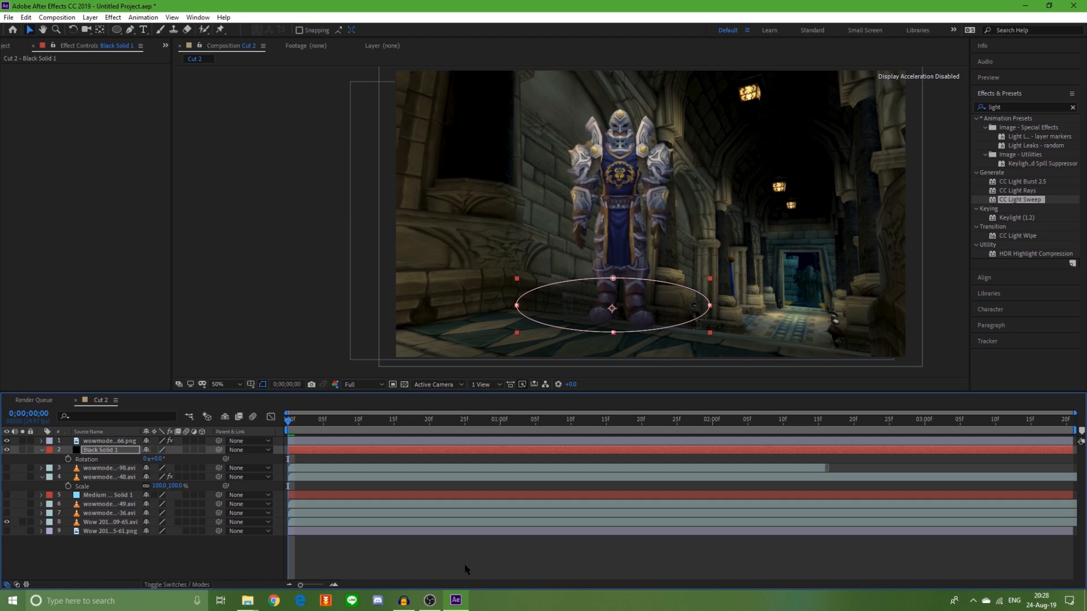
# - Delete the Black Solid 1 shadow layer from the composition
pyautogui.click(126, 441)
pyautogui.click(125, 450)
pyautogui.press('Delete')
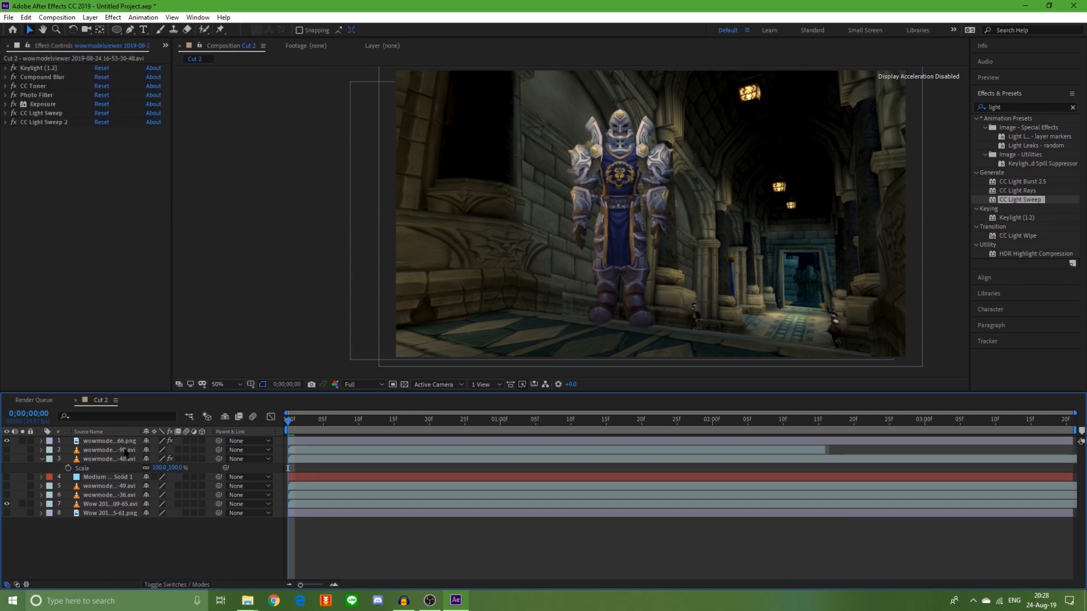
# - Move the knight image layer toward the dark archway at the corridor's near end
pyautogui.click(98, 441)
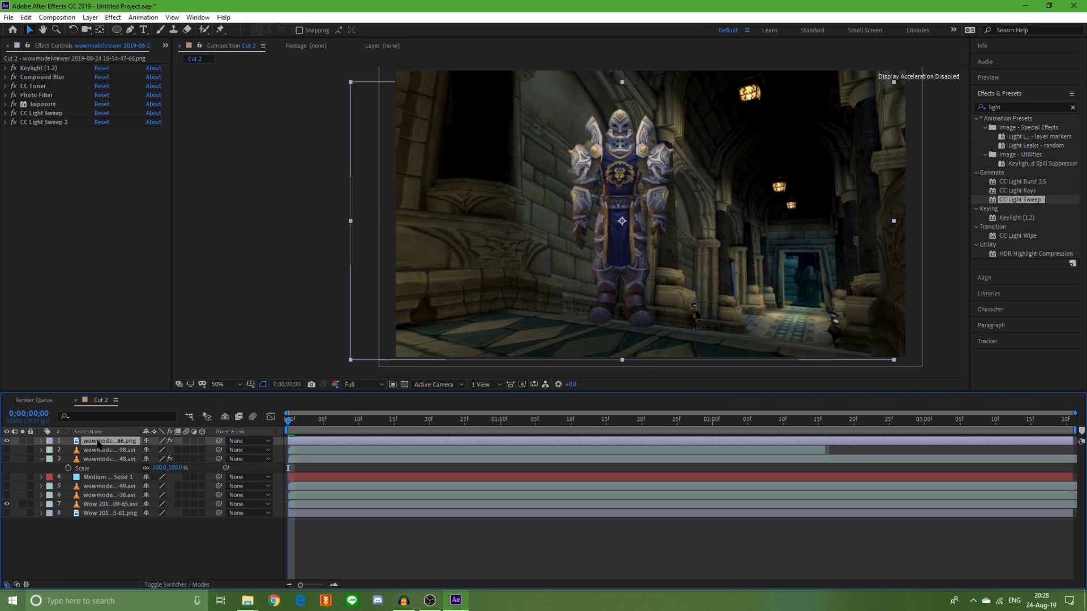
pyautogui.moveTo(642, 247); pyautogui.dragTo(561, 253)
pyautogui.moveTo(527, 192); pyautogui.dragTo(523, 192)
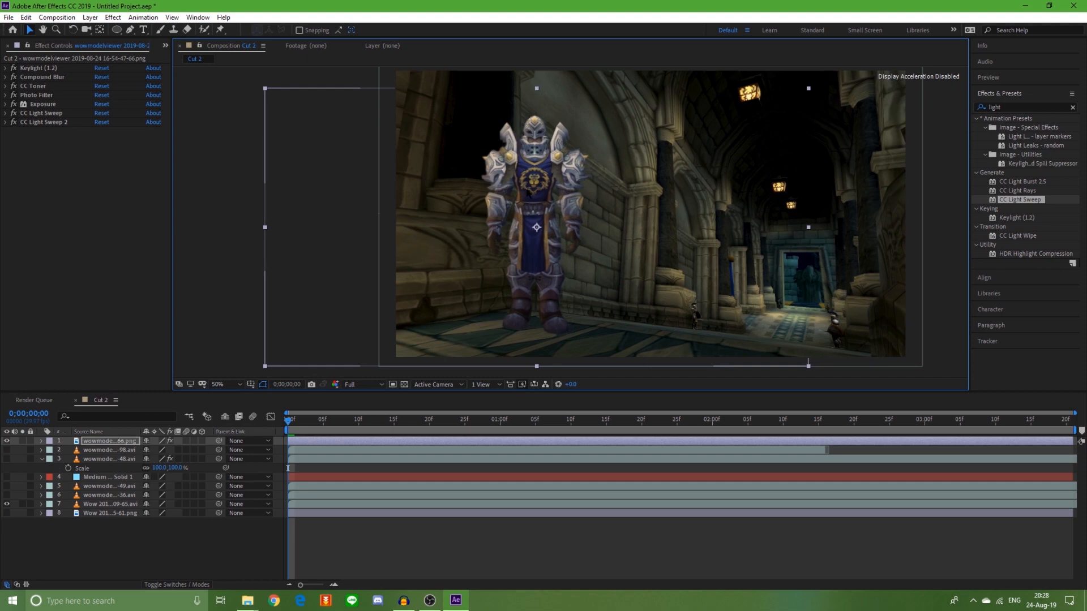
# - Scale the knight image layer to 75% and stand it on the tiled floor by the dark archway
pyautogui.press('s')
pyautogui.click(178, 450)
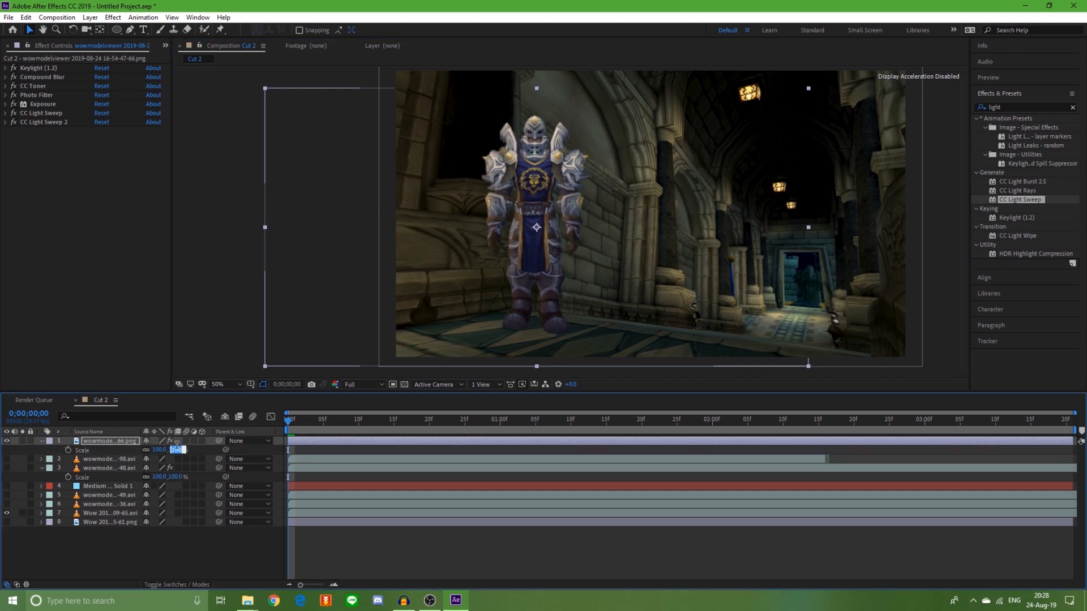
pyautogui.write('75')
pyautogui.press('Return')
pyautogui.click(531, 215)
pyautogui.moveTo(531, 214); pyautogui.dragTo(507, 240)
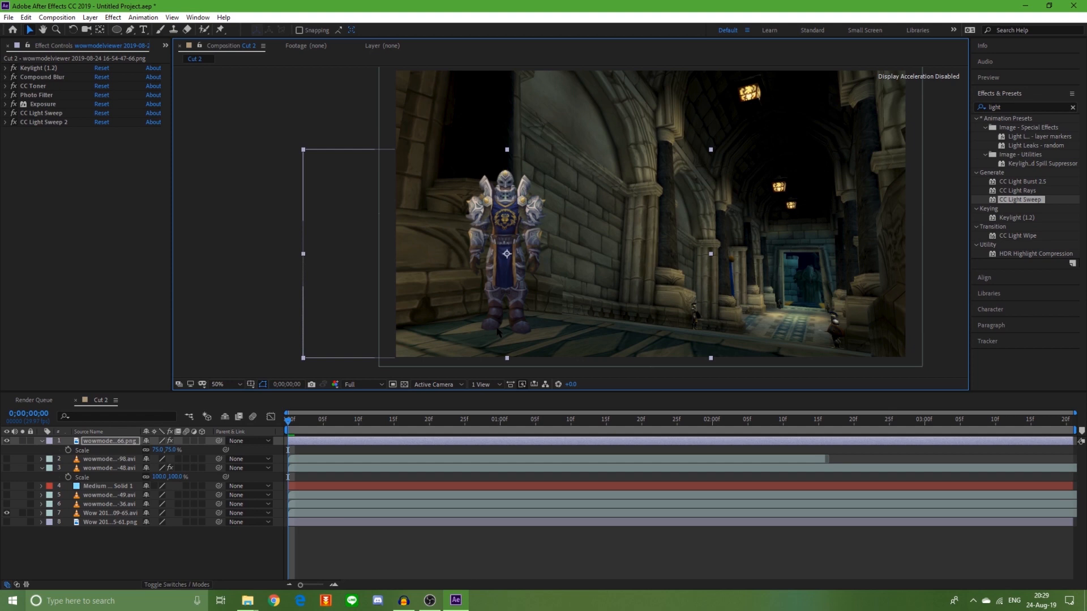
pyautogui.click(92, 450)
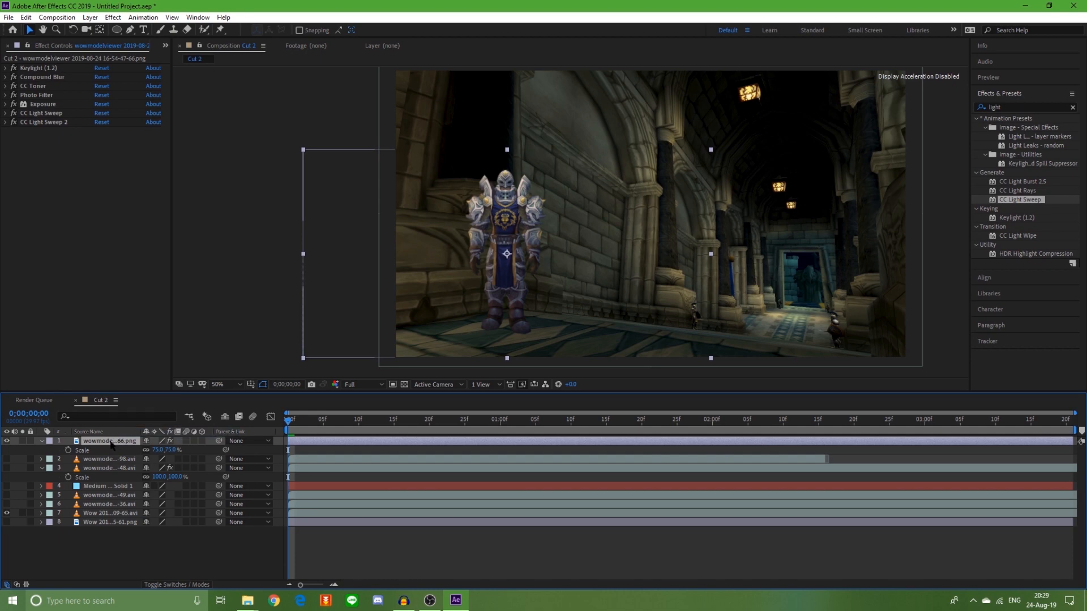
pyautogui.press('BackSpace')
pyautogui.hotkey('ctrl', 'z')
pyautogui.click(102, 452)
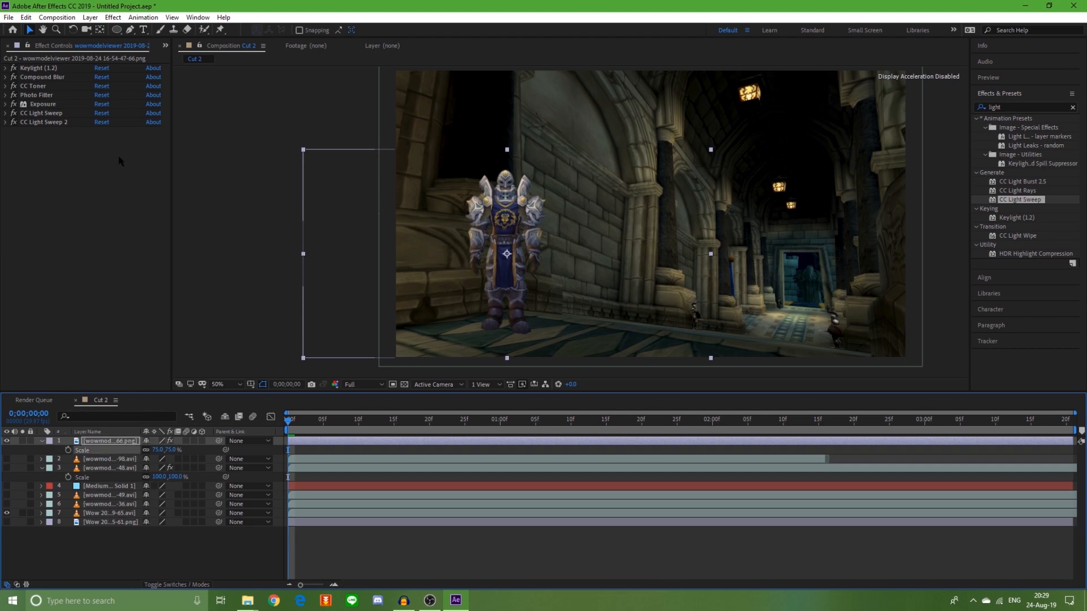
pyautogui.rightClick(90, 445)
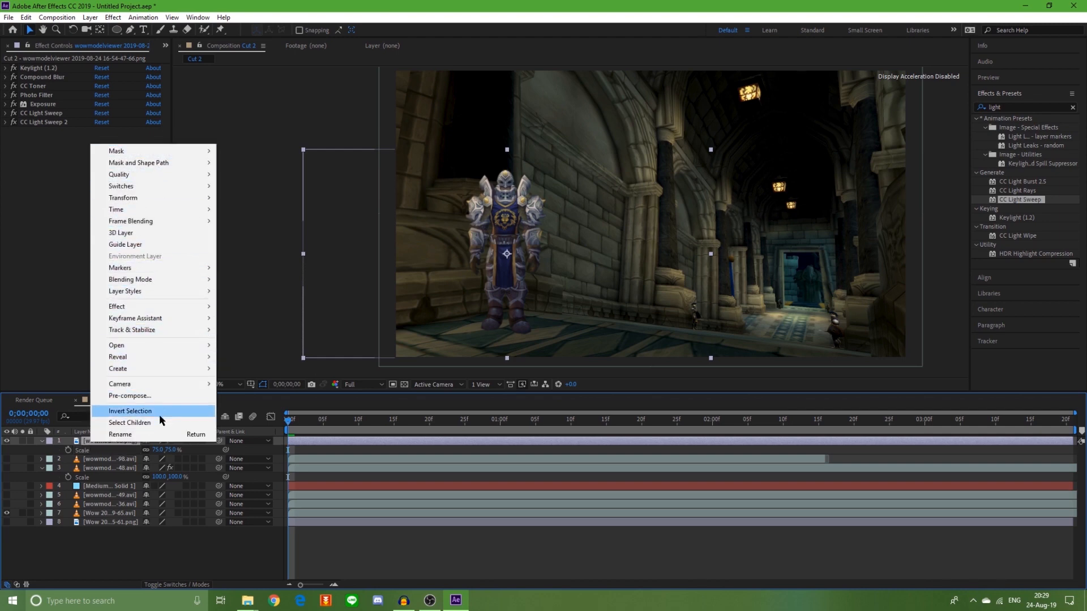
pyautogui.moveTo(176, 371)
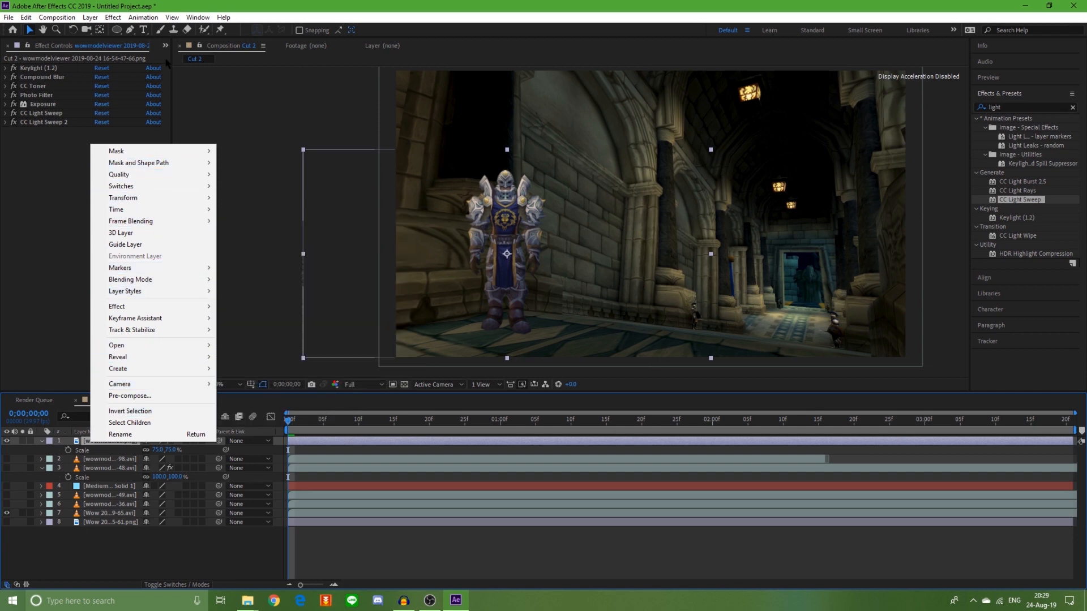
pyautogui.click(97, 14)
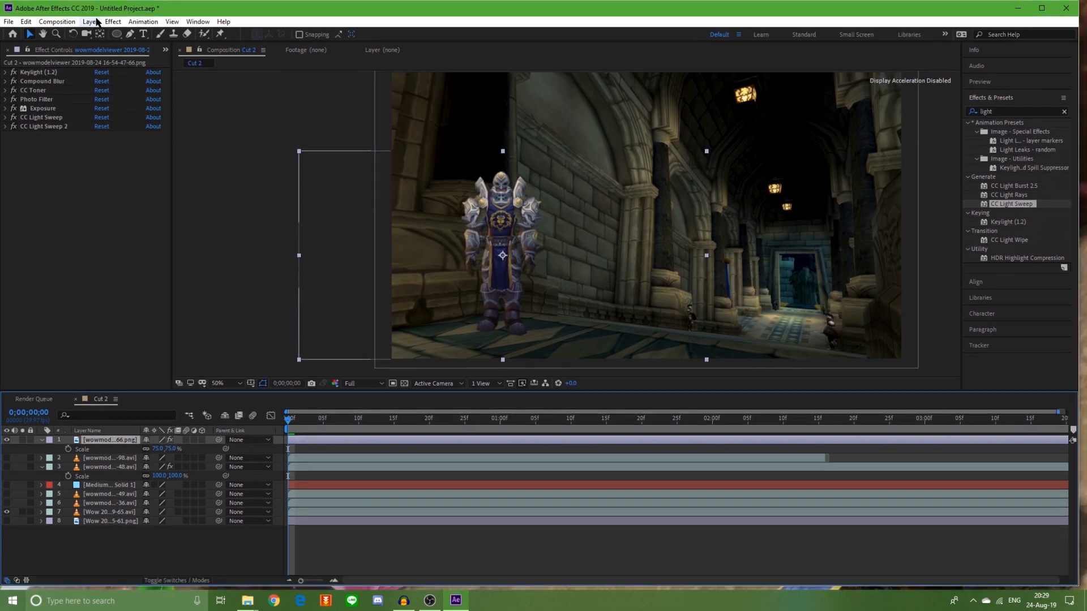
pyautogui.moveTo(102, 10); pyautogui.dragTo(105, 2)
pyautogui.click(91, 17)
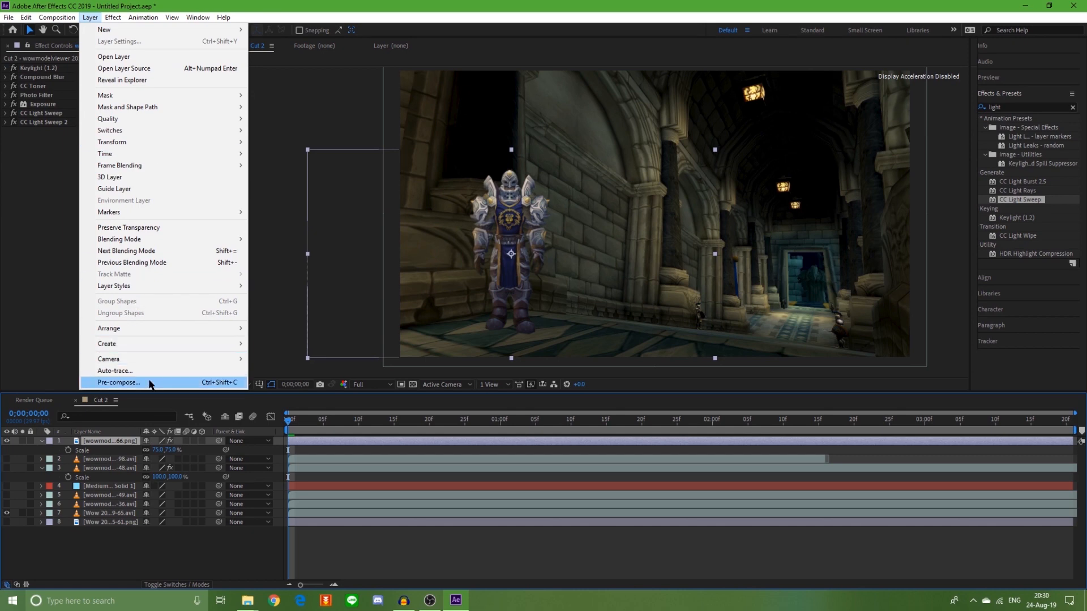
pyautogui.moveTo(194, 36)
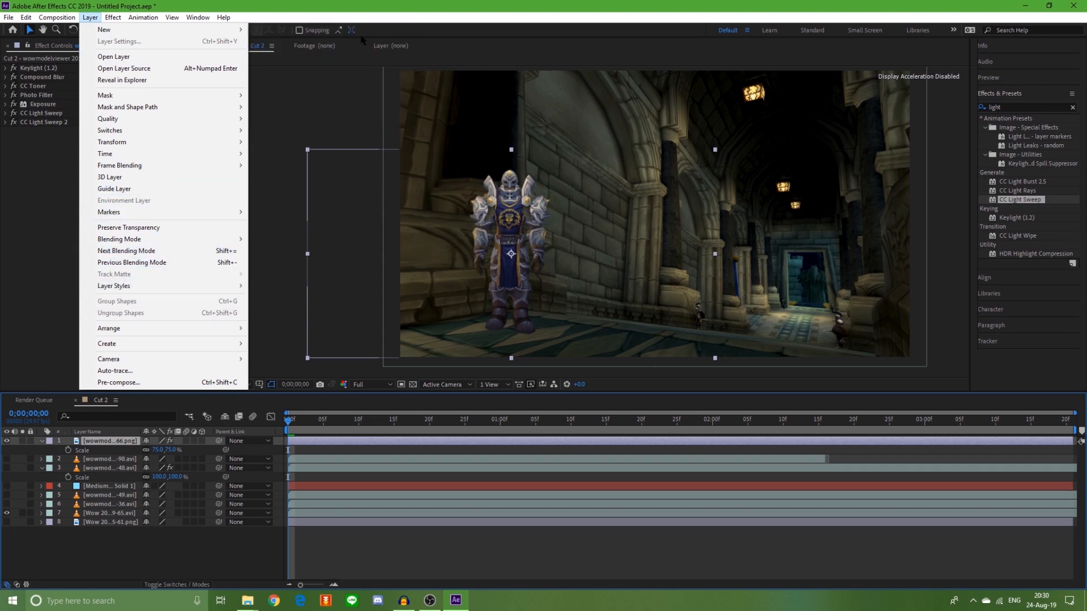
pyautogui.click(379, 14)
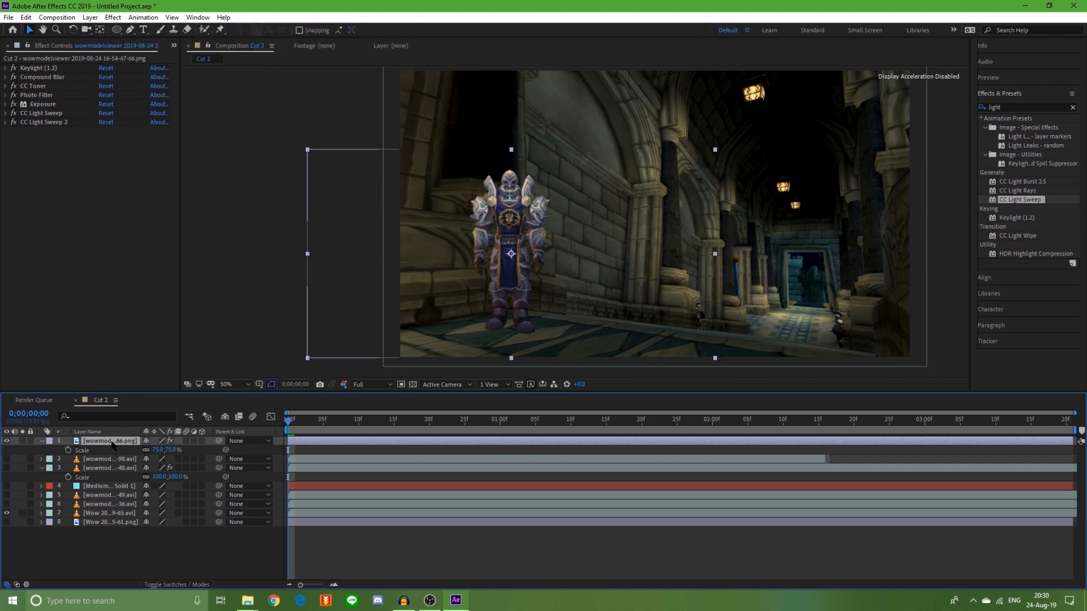
# - Duplicate the knight image layer, and undo a trial sideways move of the copy in the scene
pyautogui.hotkey('ctrl', 'd')
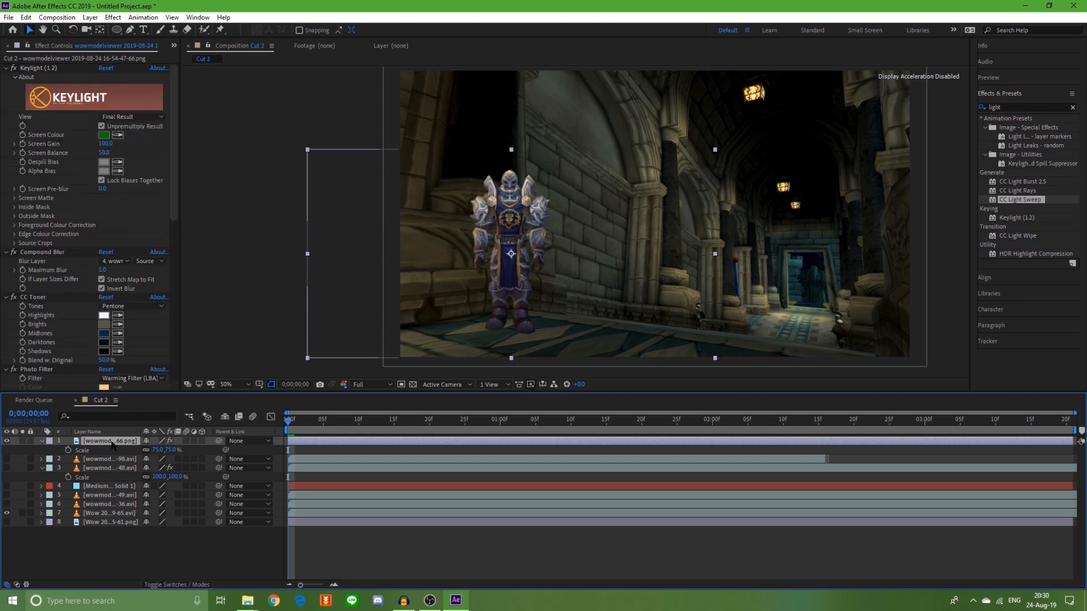
pyautogui.click(7, 450)
pyautogui.click(7, 450)
pyautogui.moveTo(500, 215); pyautogui.dragTo(568, 215)
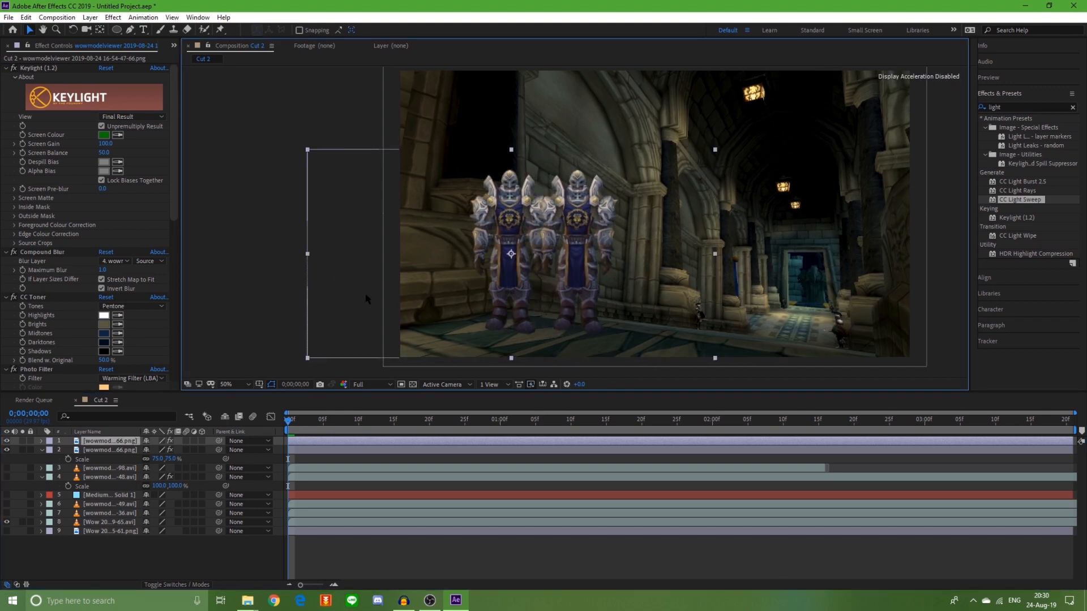
pyautogui.hotkey('ctrl', 'z')
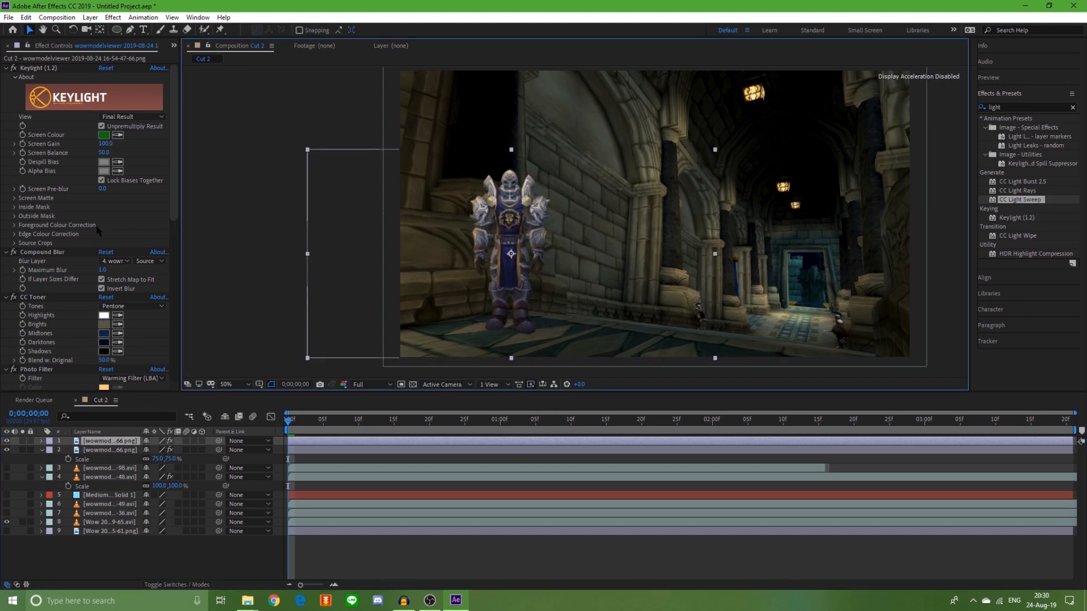
# - Reorder the two knight image layers so the collapsed copy sits directly beneath the one with its scale shown
pyautogui.click(117, 450)
pyautogui.click(111, 442)
pyautogui.click(88, 450)
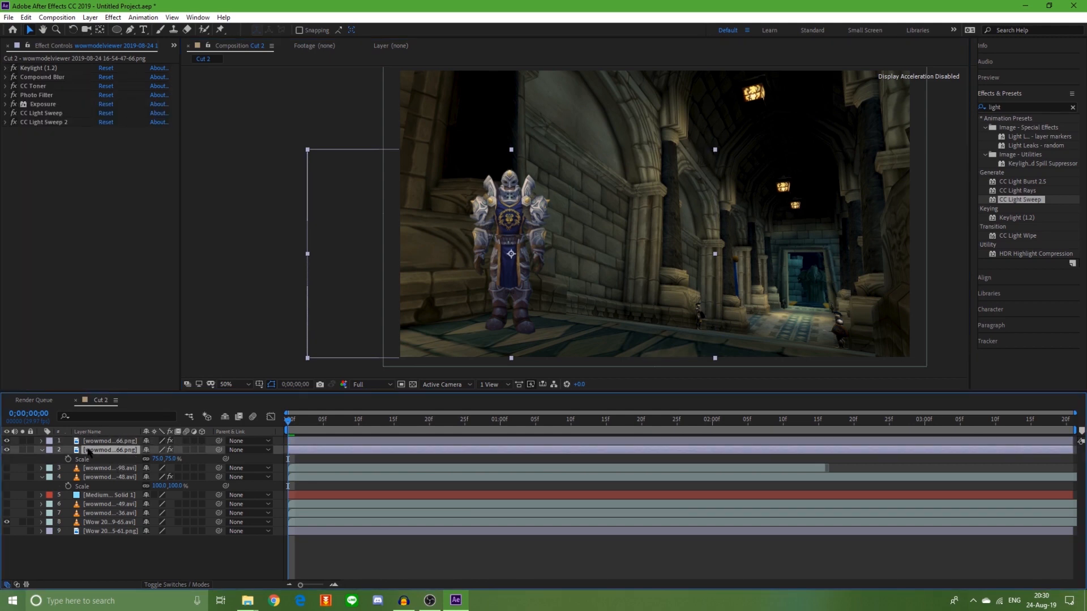
pyautogui.moveTo(110, 442); pyautogui.dragTo(118, 449)
# - Remove every effect except Keylight (1.2) from the lower knight image layer
pyautogui.click(130, 204)
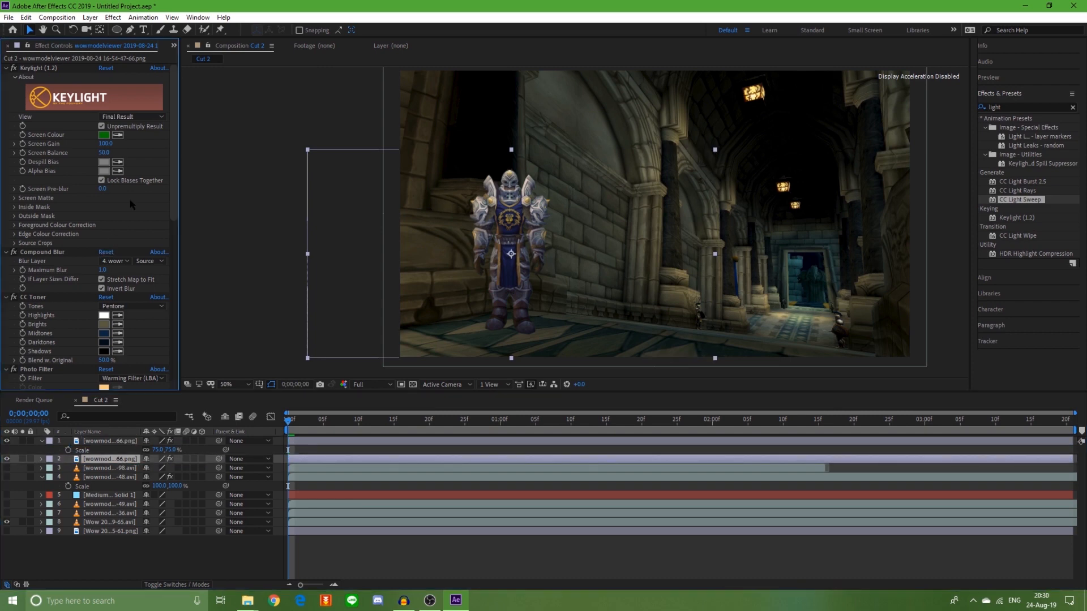
pyautogui.hotkey('ctrl', 'a')
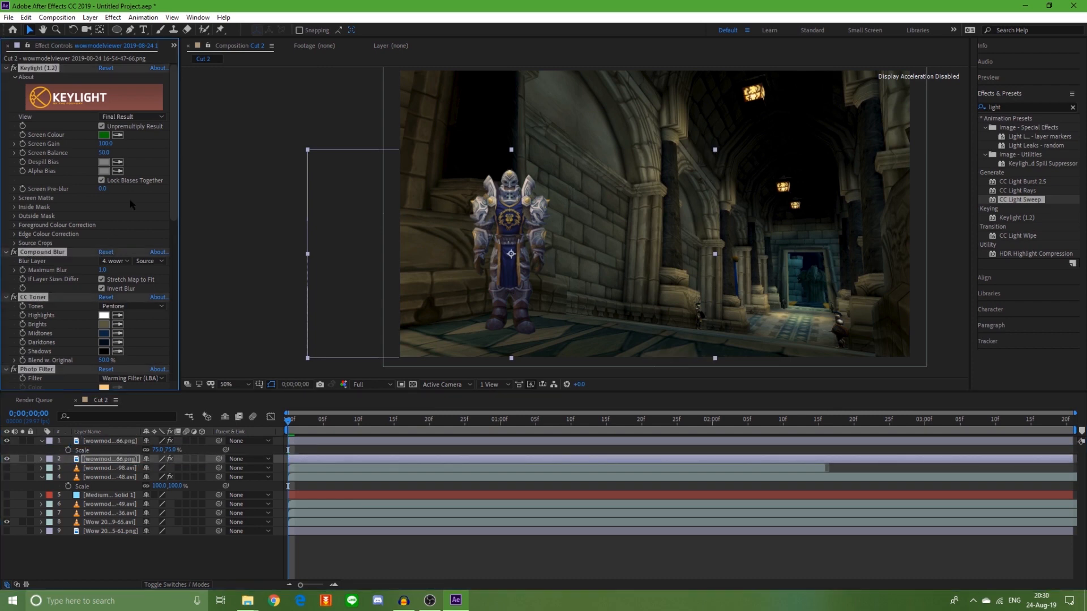
pyautogui.press('Delete')
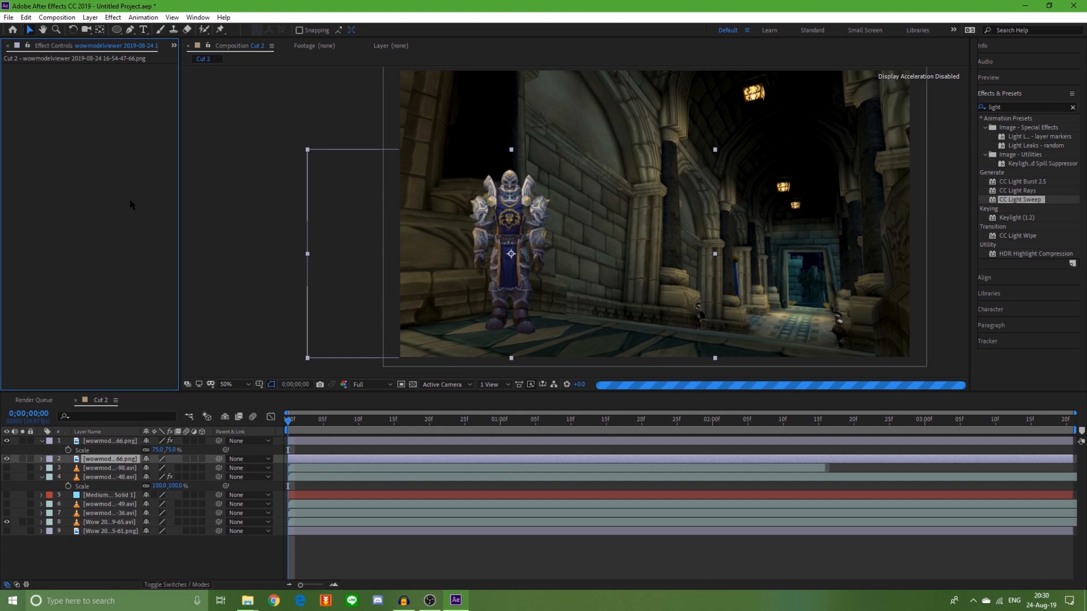
pyautogui.scroll(10, 93, 152)
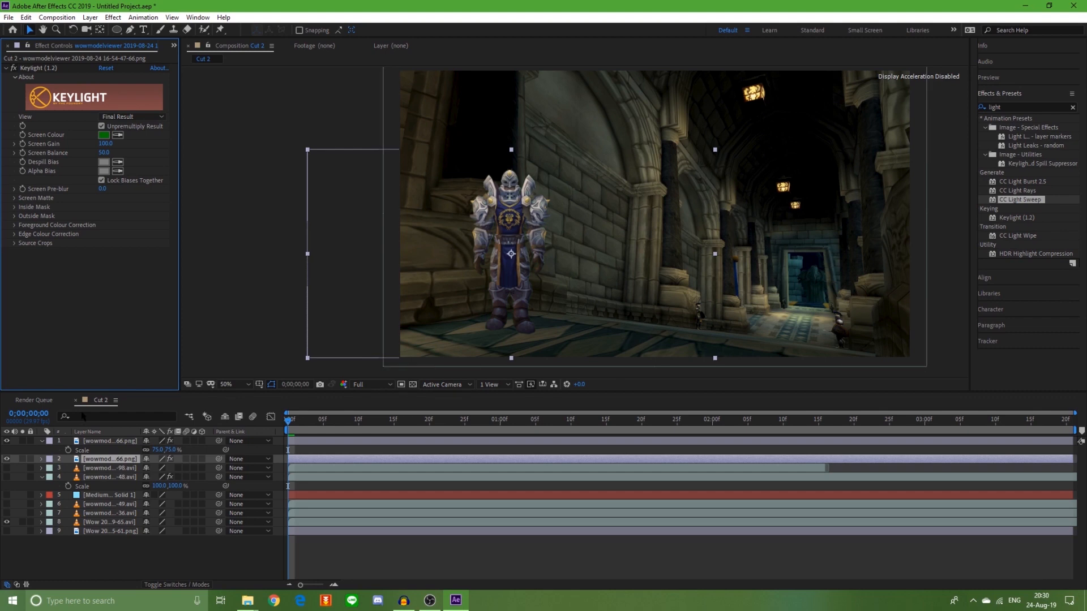
# - Hide the upper knight image layer so only the lower copy shows in the composition
pyautogui.click(7, 441)
pyautogui.click(7, 441)
pyautogui.click(6, 441)
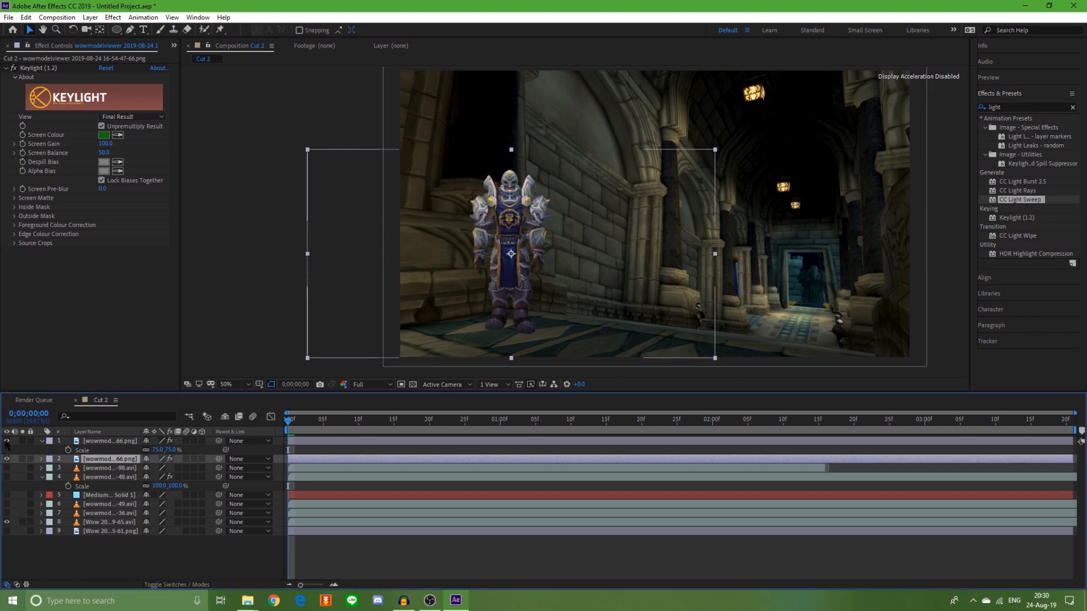
pyautogui.click(7, 441)
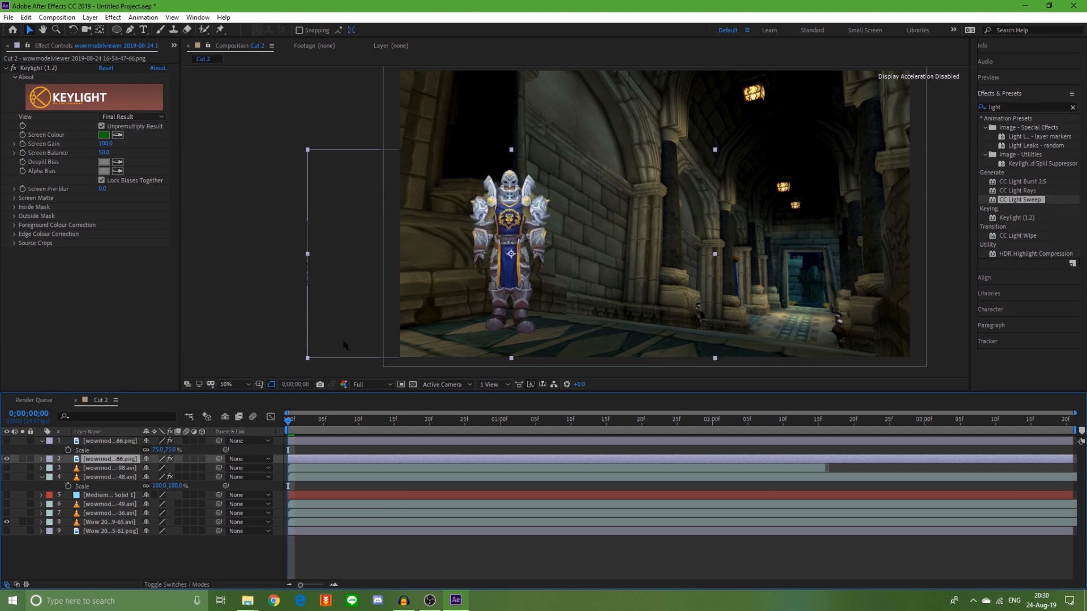
# - Search the effects for "fill" and apply the Fill effect to the lower knight layer
pyautogui.click(1027, 106)
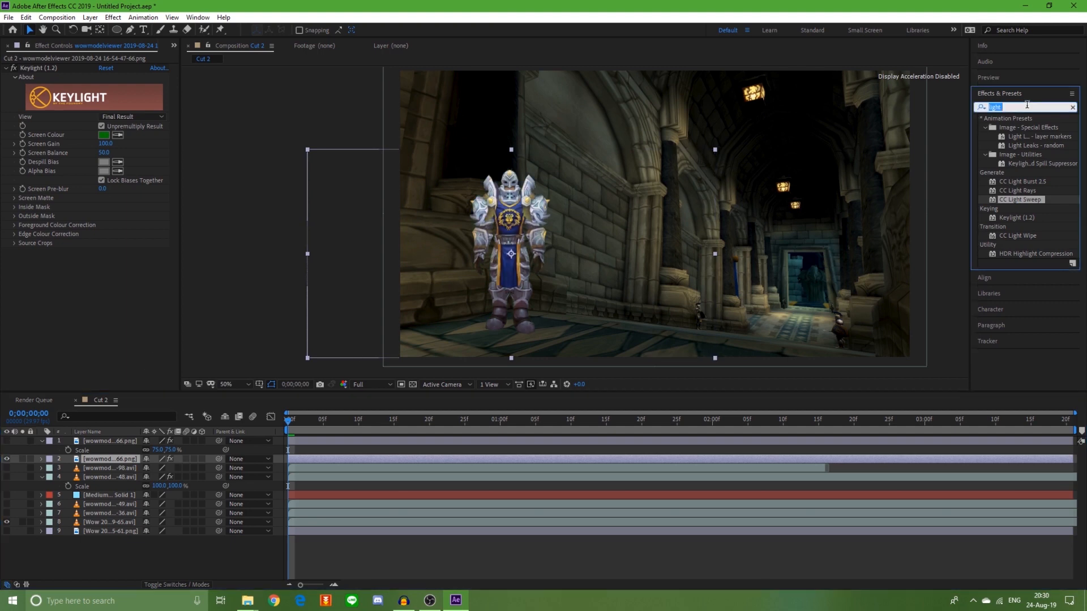
pyautogui.press('BackSpace')
pyautogui.write('fill')
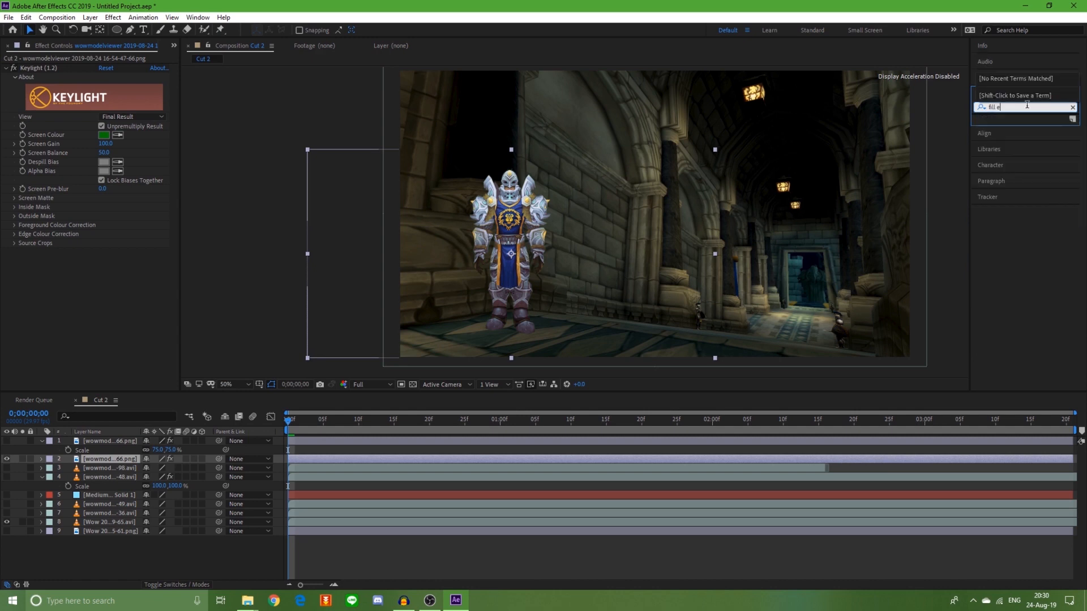
pyautogui.click(1011, 172)
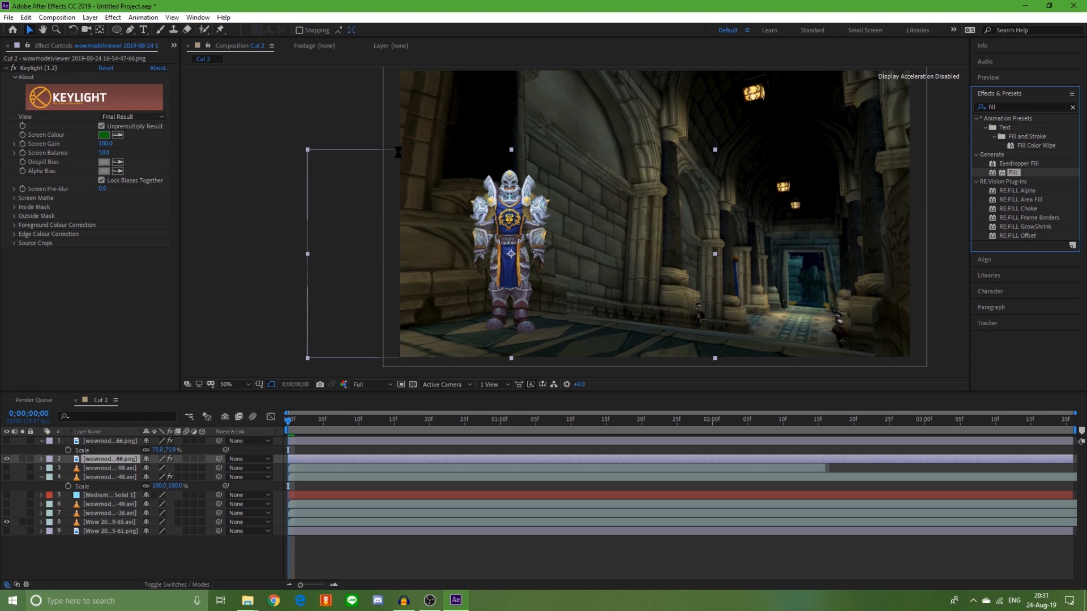
pyautogui.moveTo(398, 152); pyautogui.dragTo(400, 157)
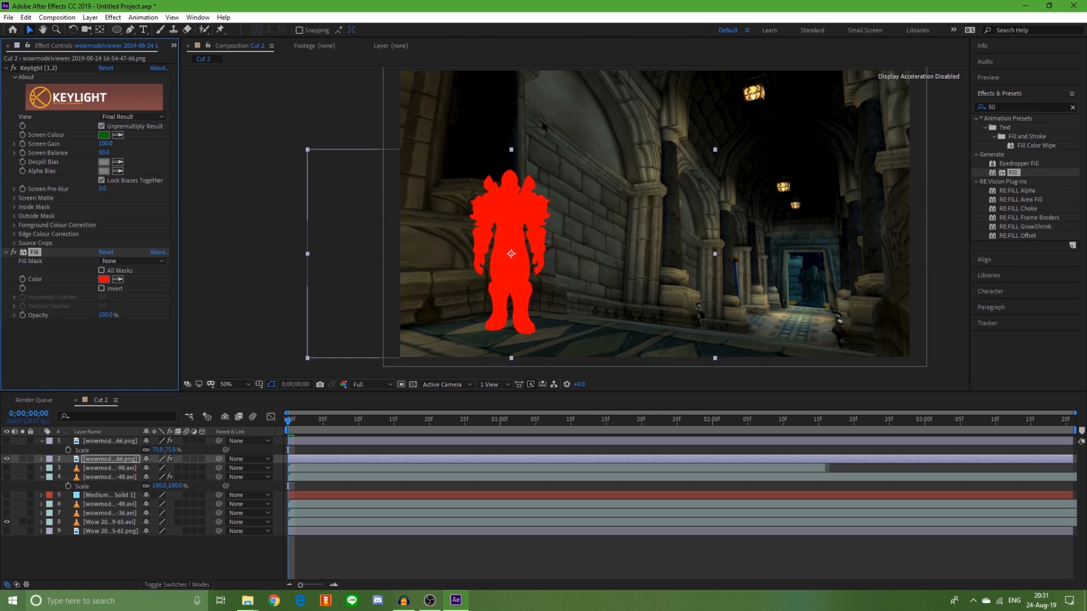
# - Set the Fill effect's color to black (000000) to make the lower knight a dark silhouette
pyautogui.click(104, 280)
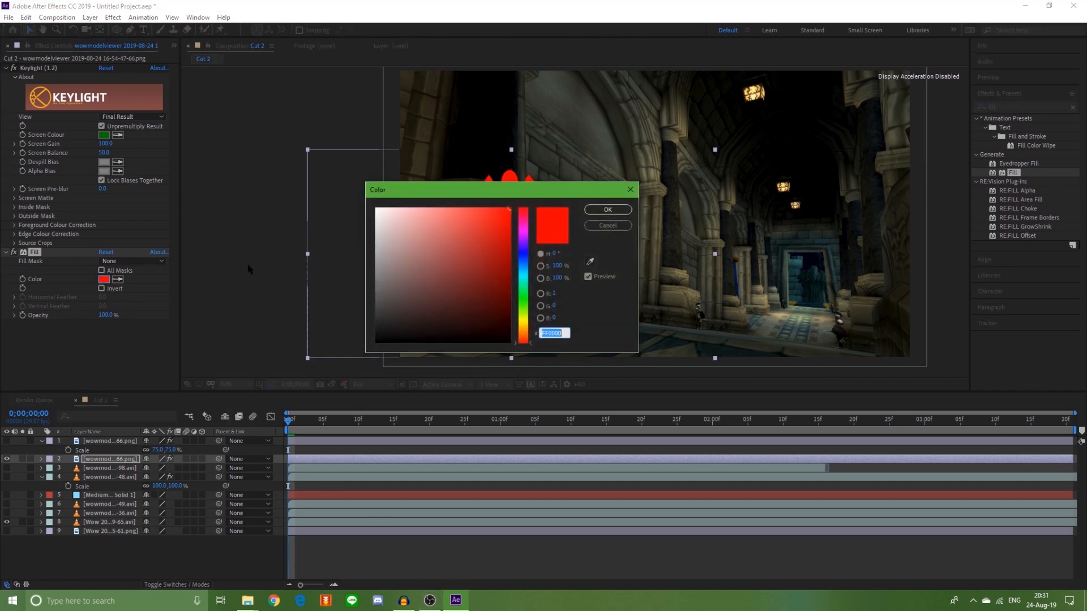
pyautogui.moveTo(439, 270)
pyautogui.mouseDown()
pyautogui.moveTo(423, 277)
pyautogui.moveTo(422, 350)
pyautogui.moveTo(340, 368)
pyautogui.mouseUp()
pyautogui.moveTo(572, 190); pyautogui.dragTo(904, 176)
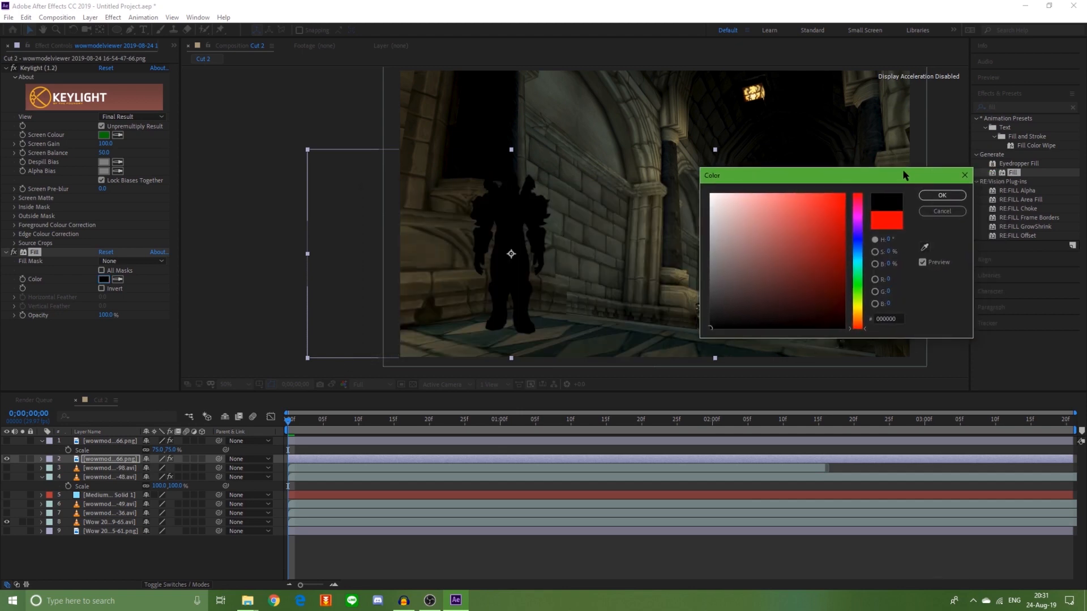
pyautogui.click(943, 198)
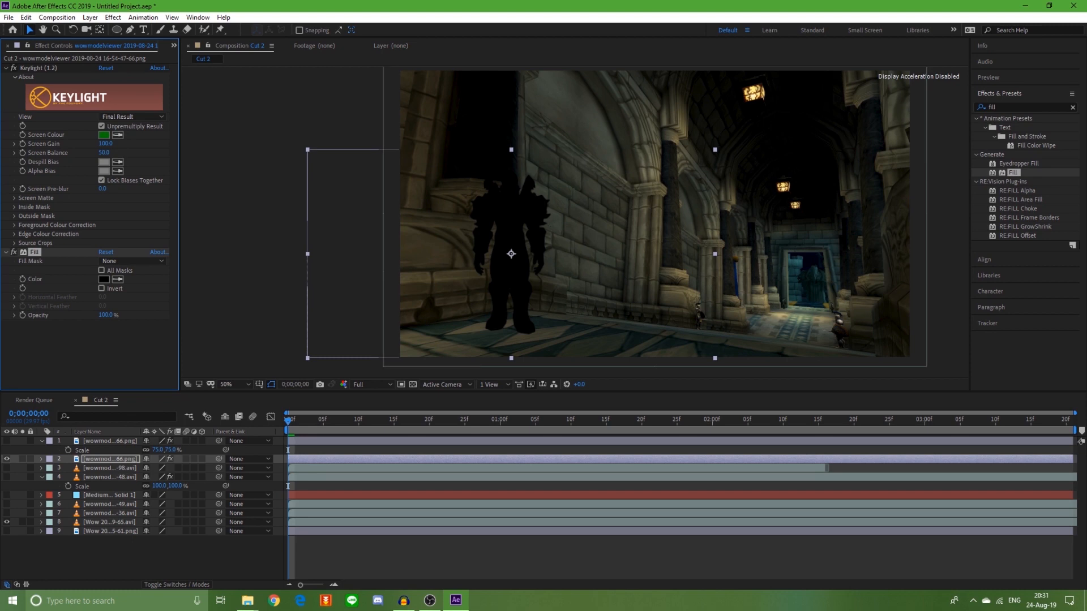
# - Search the effects for "blur", apply Gaussian Blur to the silhouette layer, and set its blurriness to 7.4
pyautogui.click(1036, 106)
pyautogui.write('gu')
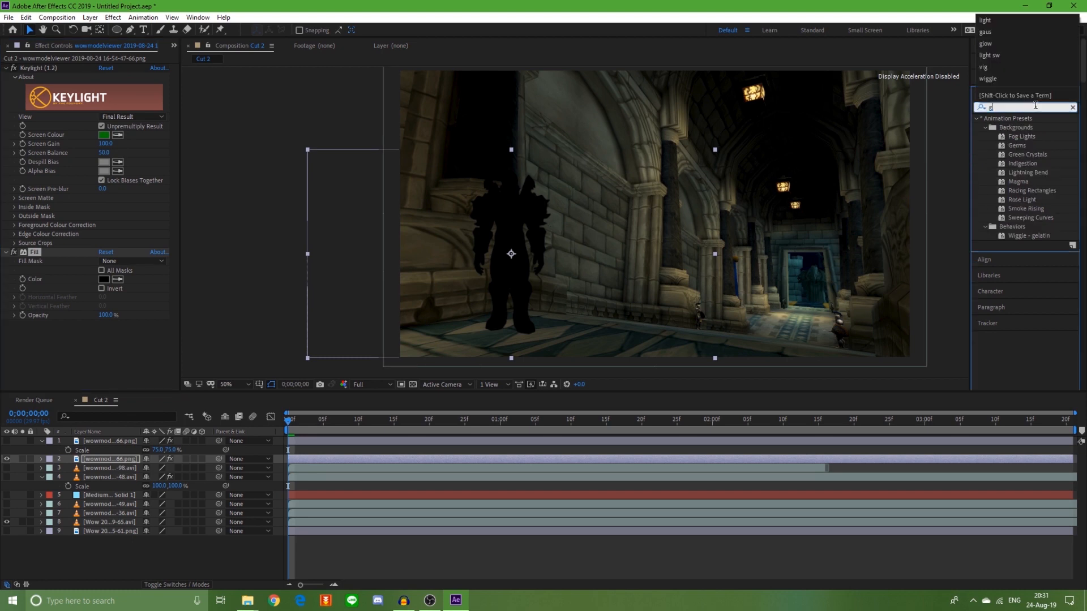
pyautogui.press('BackSpace')
pyautogui.write('au')
pyautogui.doubleClick(1036, 106)
pyautogui.write('blur')
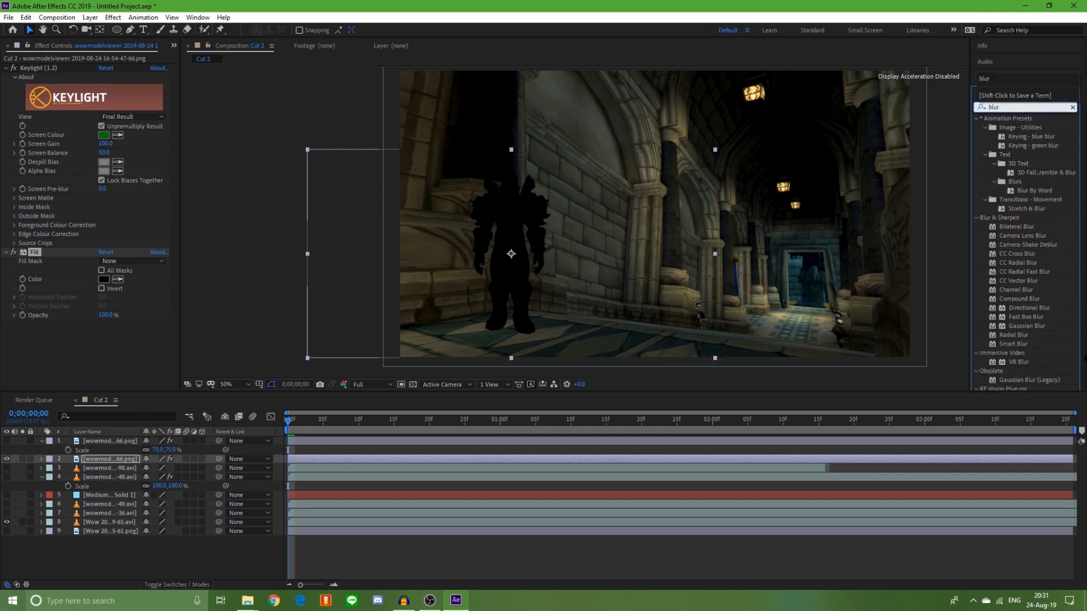
pyautogui.press('Return')
pyautogui.click(1035, 282)
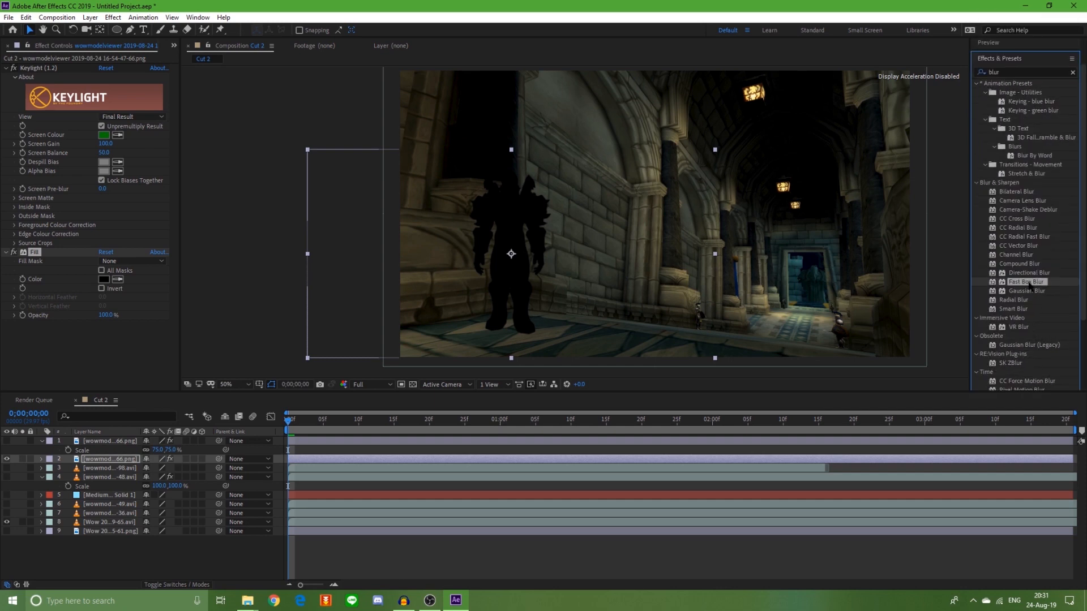
pyautogui.moveTo(1027, 290); pyautogui.dragTo(219, 283)
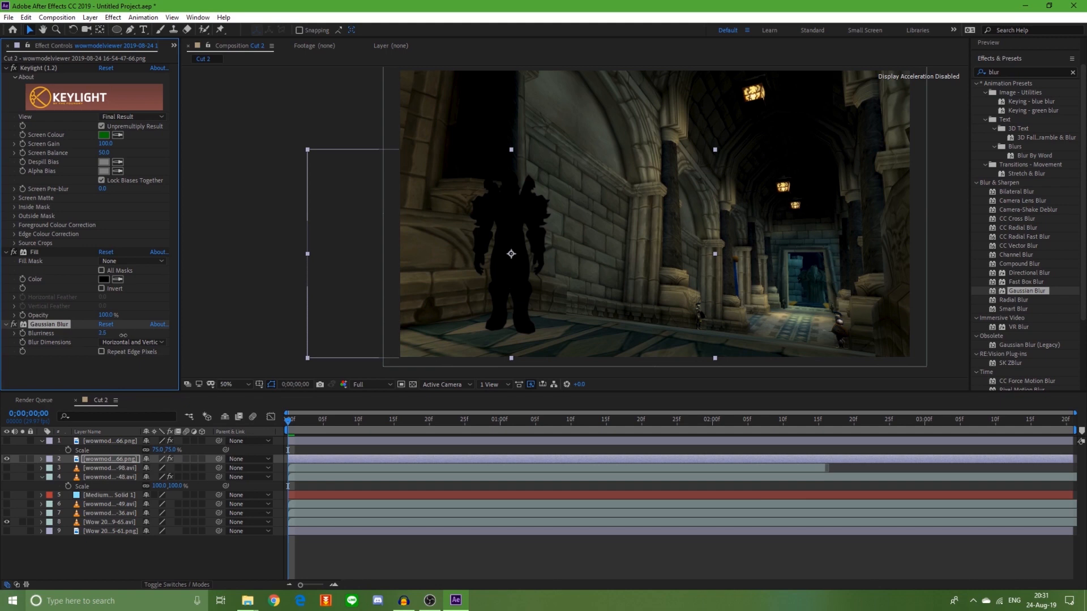
pyautogui.moveTo(121, 334); pyautogui.dragTo(146, 334)
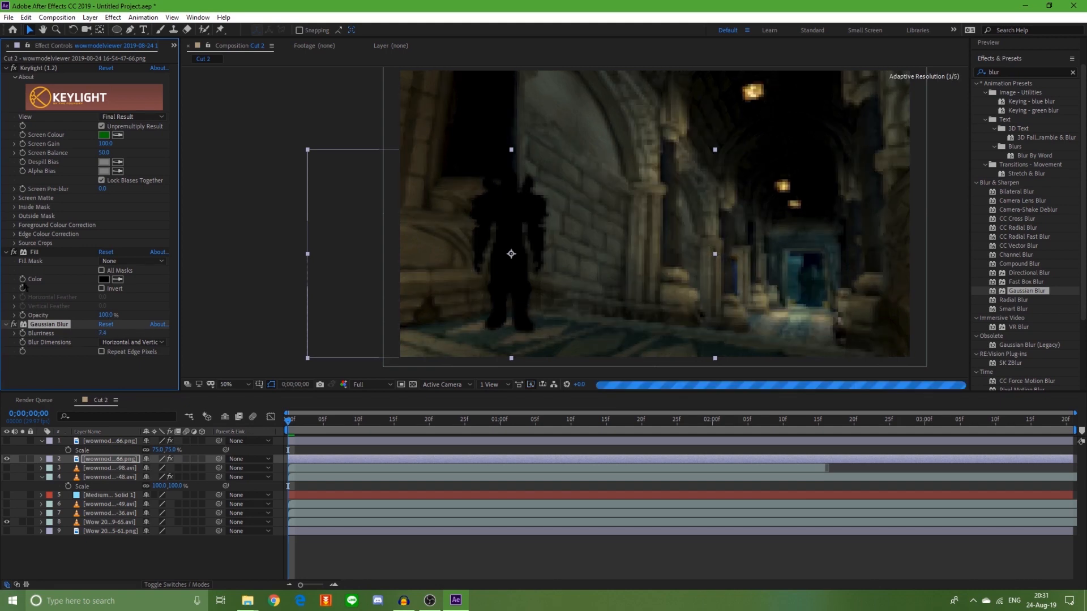
# - Inspect the silhouette's edges up close and raise its Gaussian Blur blurriness to about 17
pyautogui.click(14, 199)
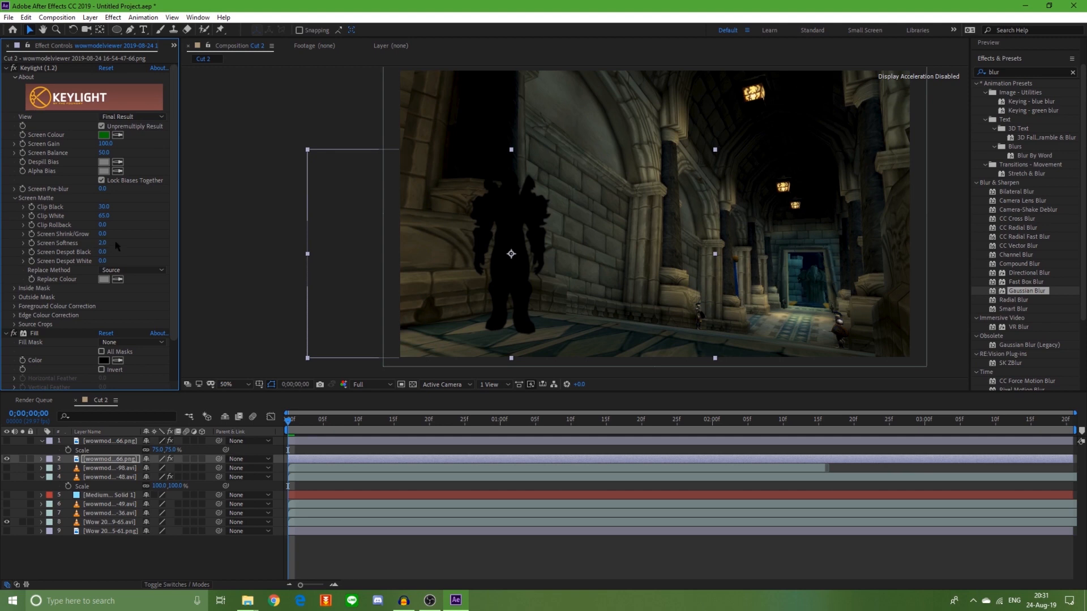
pyautogui.scroll(4, 477, 295)
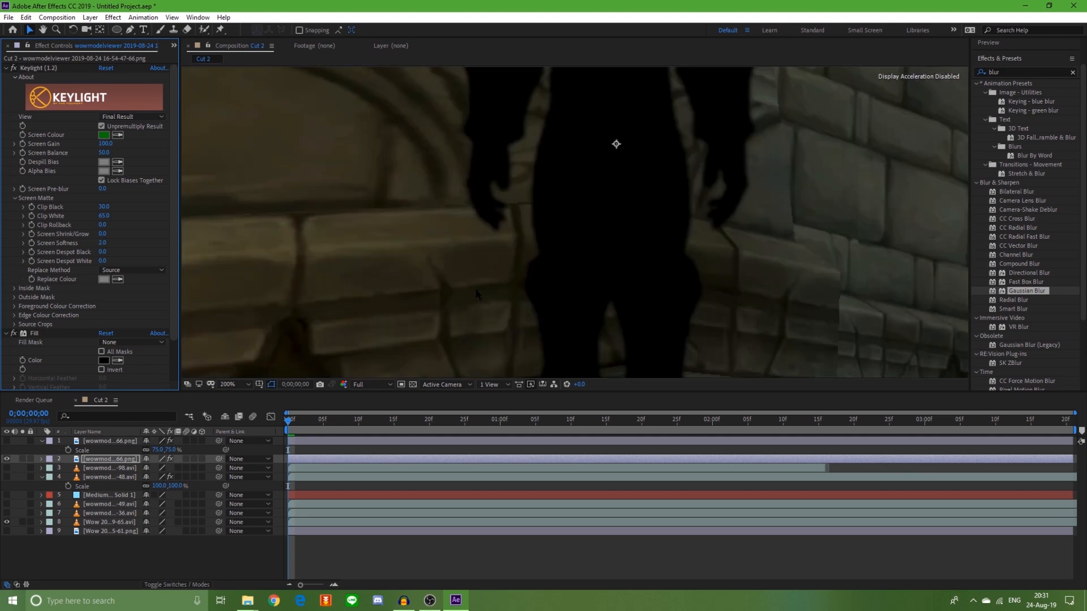
pyautogui.scroll(2, 745, 198)
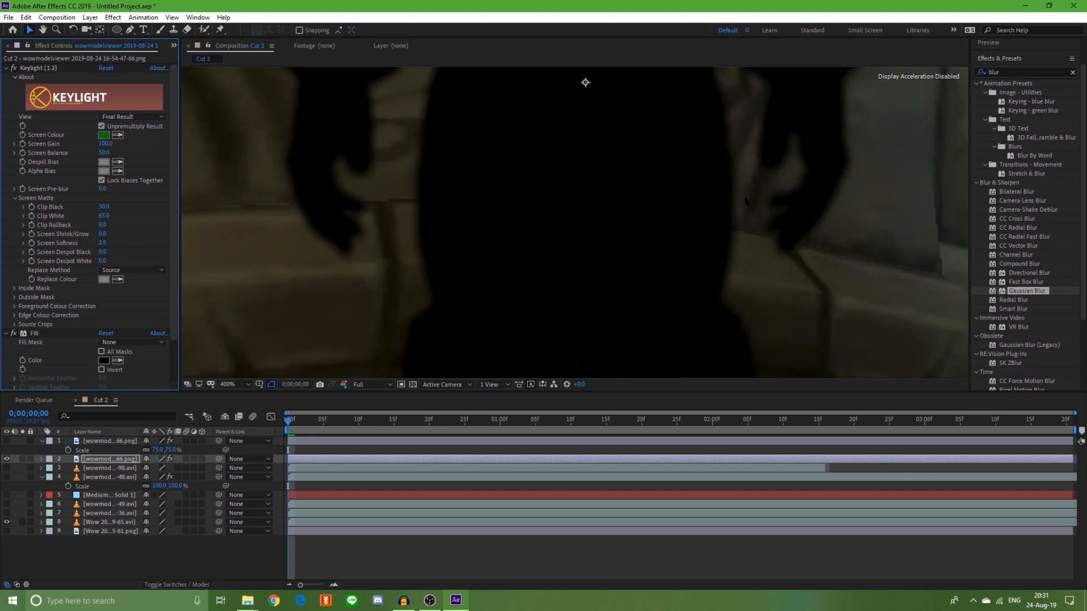
pyautogui.click(7, 68)
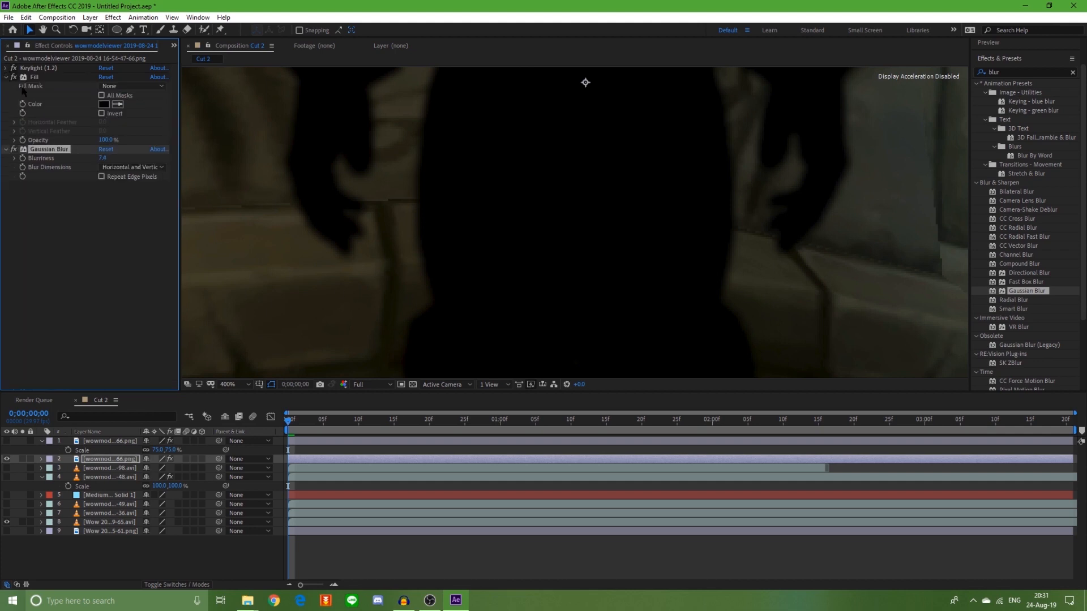
pyautogui.click(7, 78)
pyautogui.moveTo(103, 95); pyautogui.dragTo(142, 104)
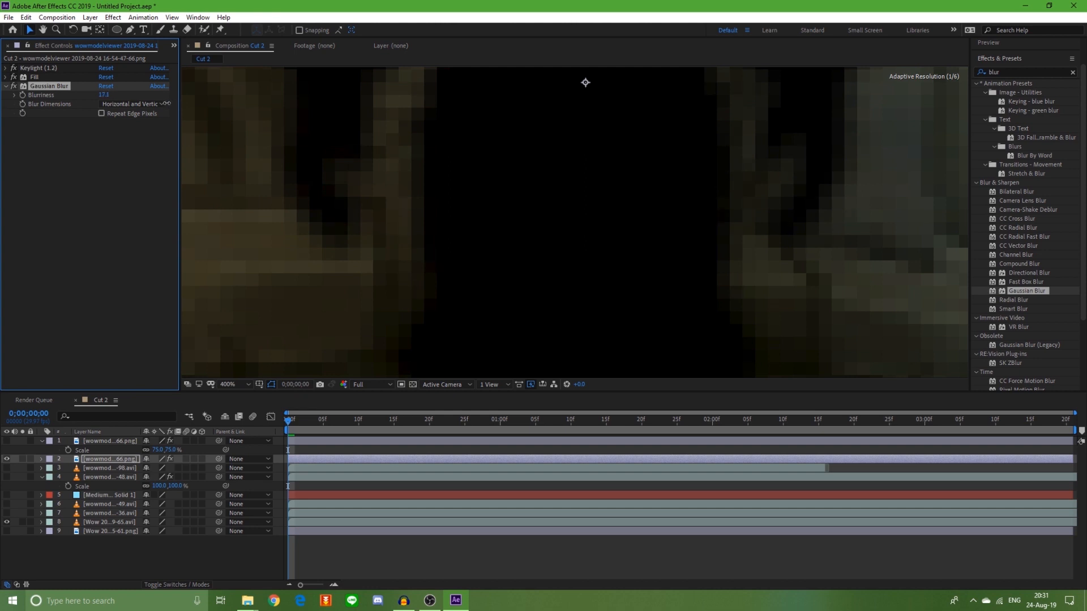
pyautogui.scroll(-2, 583, 114)
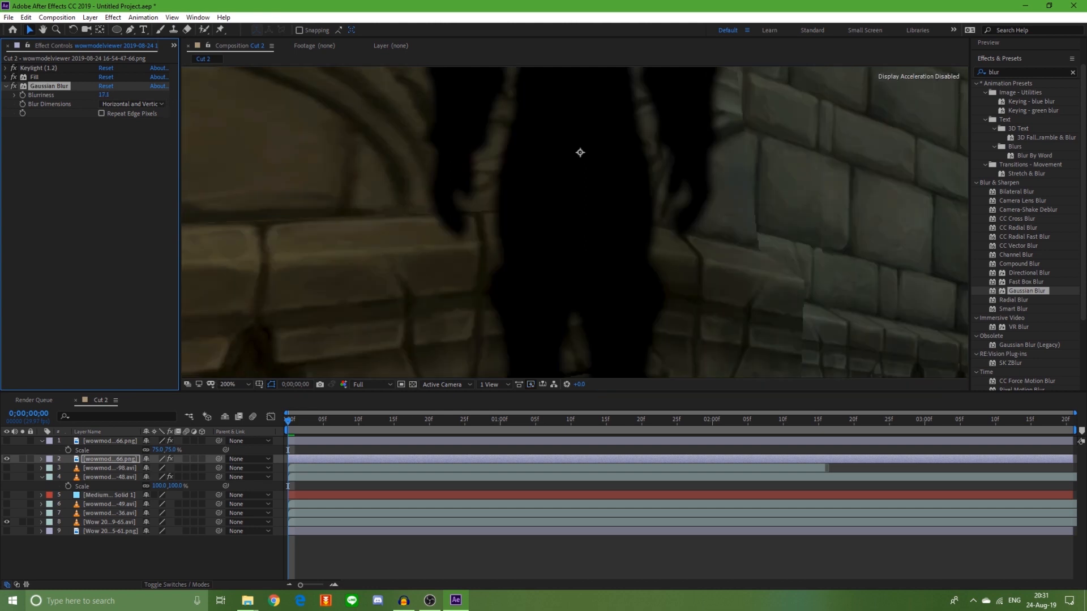
# - Set the silhouette layer's Gaussian Blur blurriness to 17.5
pyautogui.click(103, 95)
pyautogui.write('17.5')
pyautogui.press('Return')
pyautogui.scroll(-1, 579, 152)
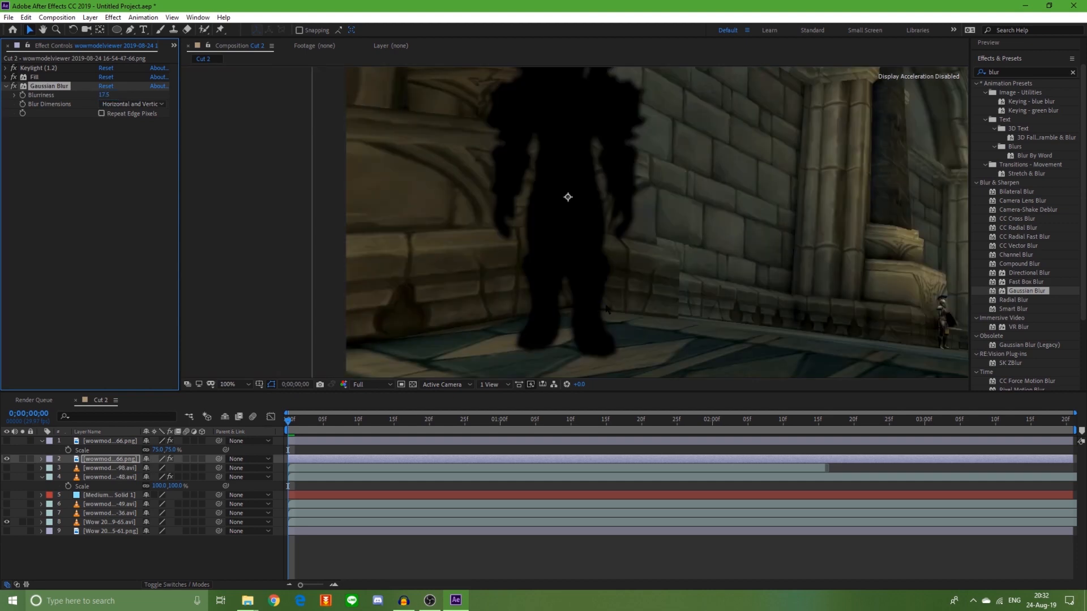
pyautogui.scroll(-1, 640, 146)
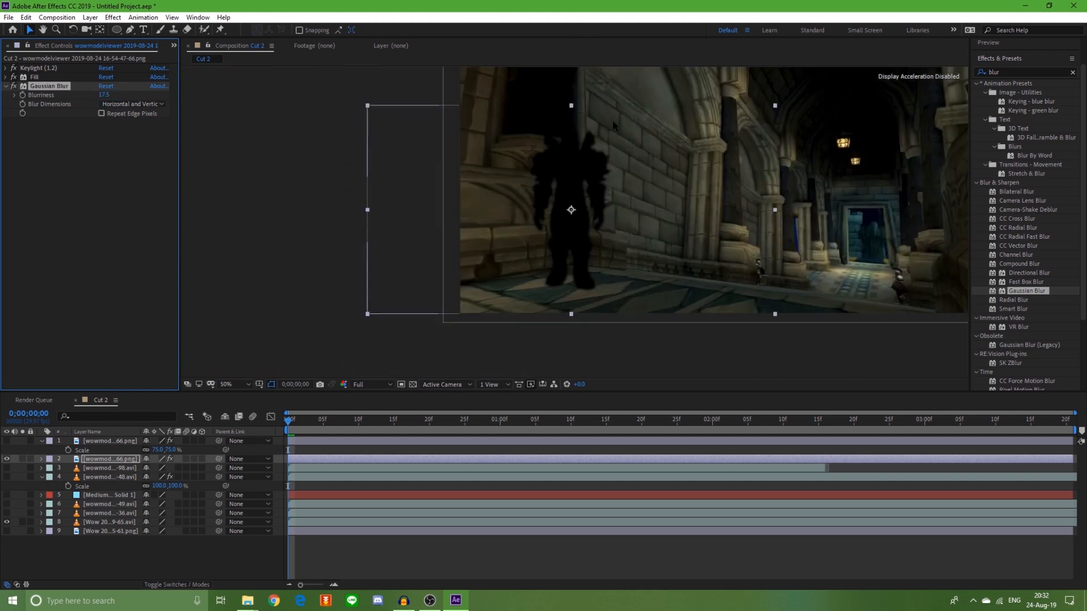
pyautogui.scroll(1, 613, 125)
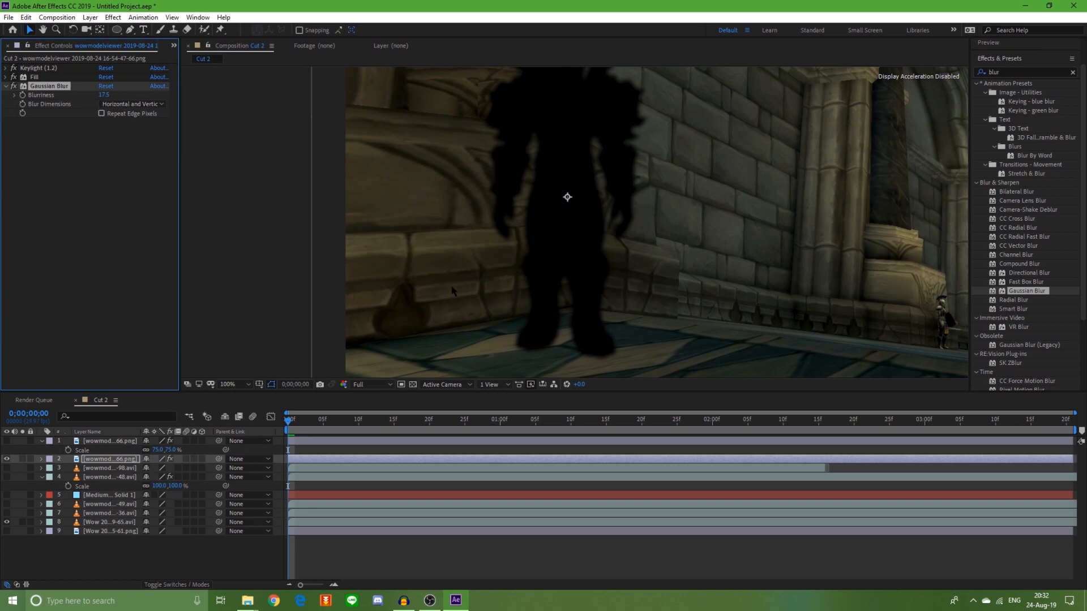
# - Lower the silhouette layer's opacity to 40% and make the knight layer above it visible again
pyautogui.click(112, 460)
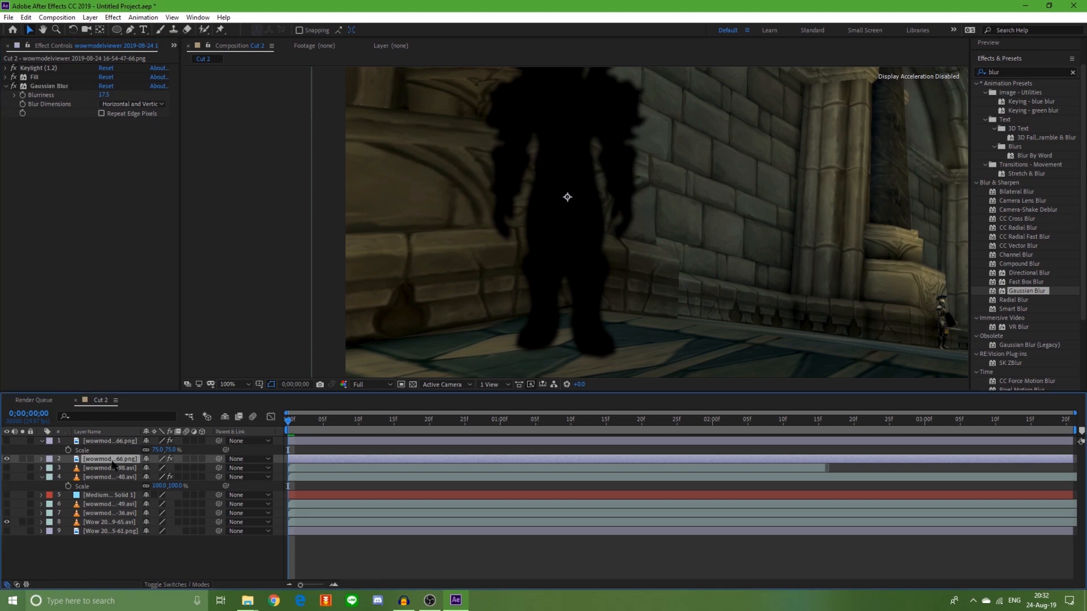
pyautogui.press('t')
pyautogui.click(150, 468)
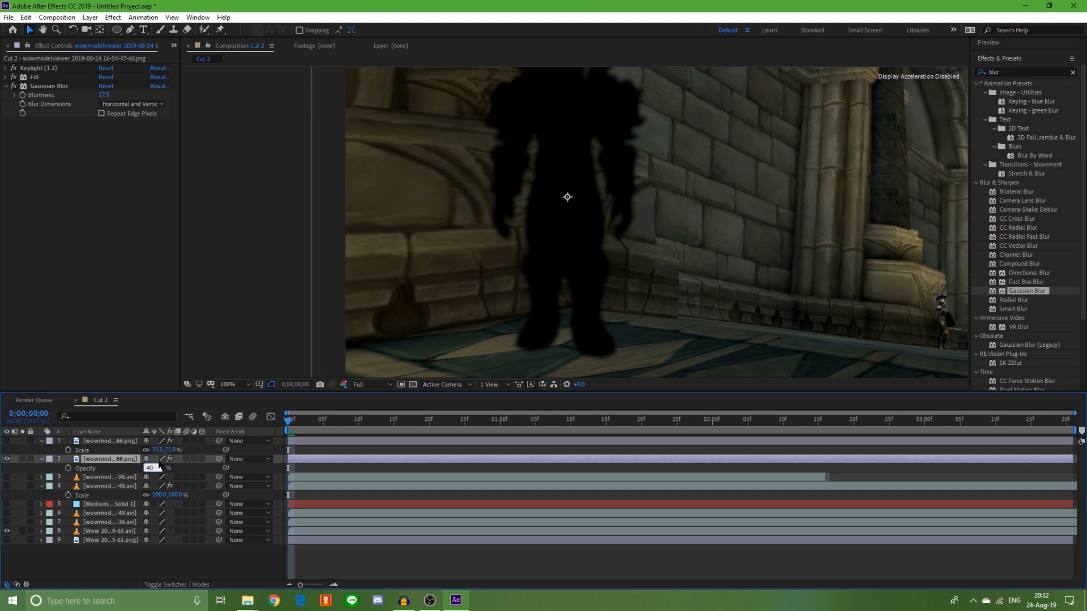
pyautogui.press('Return')
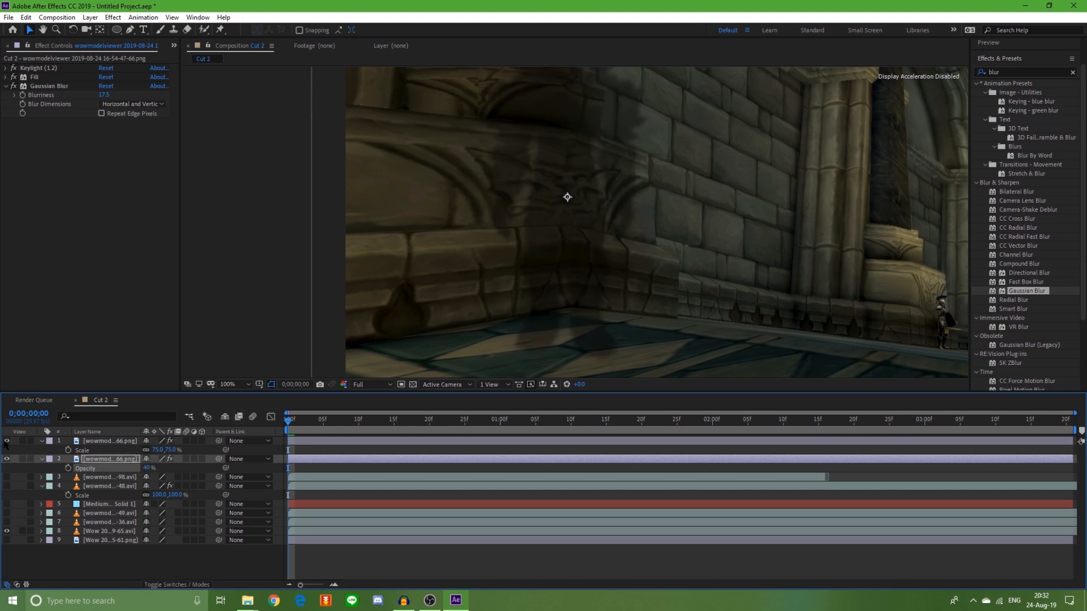
pyautogui.click(7, 442)
pyautogui.click(102, 442)
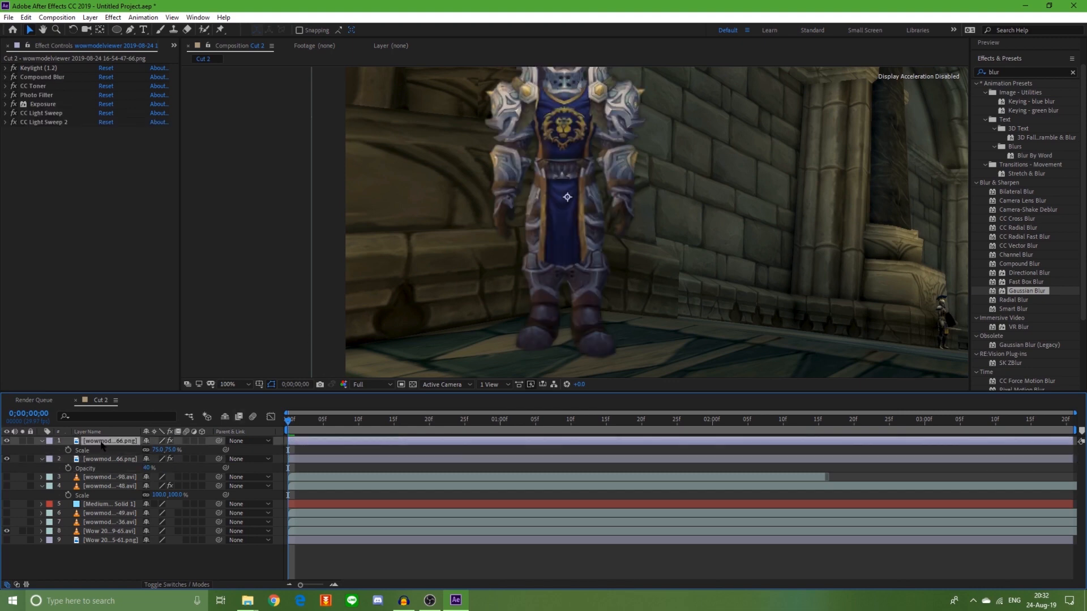
pyautogui.press('t')
pyautogui.press('s')
pyautogui.click(147, 451)
pyautogui.moveTo(169, 451); pyautogui.dragTo(186, 457)
pyautogui.hotkey('ctrl', 'z')
pyautogui.hotkey('ctrl', 'z')
# - Reveal the silhouette layer's scale and unlink its horizontal and vertical values
pyautogui.click(111, 459)
pyautogui.press('s')
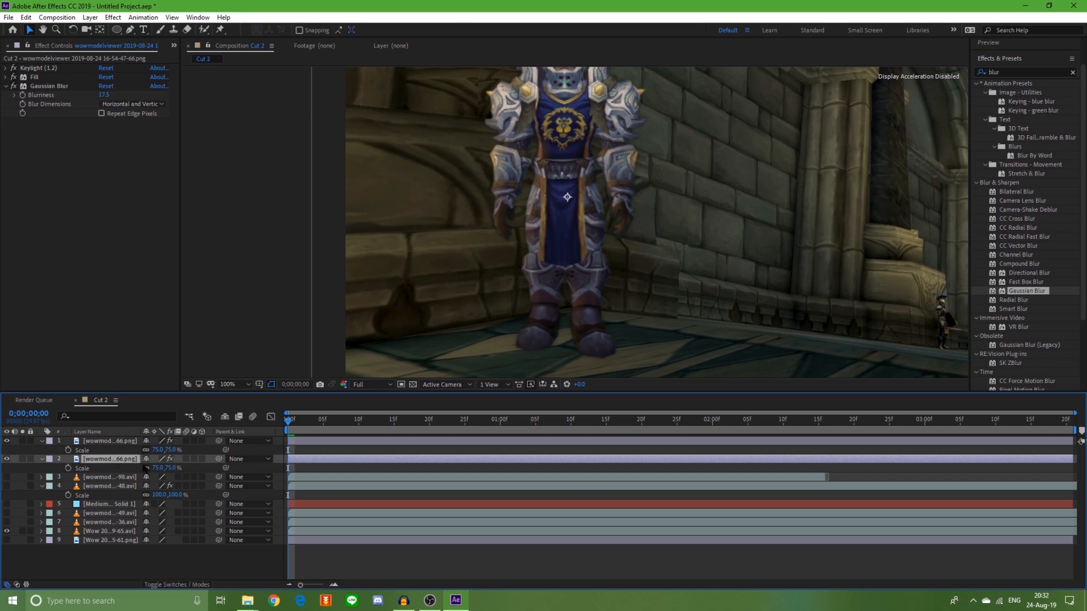
pyautogui.click(145, 469)
pyautogui.moveTo(173, 468); pyautogui.dragTo(201, 467)
pyautogui.hotkey('ctrl', 'z')
pyautogui.press(',')
# - Move the silhouette down toward the knight's feet and flip it vertically with a vertical scale of -75%
pyautogui.moveTo(569, 198); pyautogui.dragTo(568, 279)
pyautogui.click(97, 460)
pyautogui.click(168, 468)
pyautogui.write('-75')
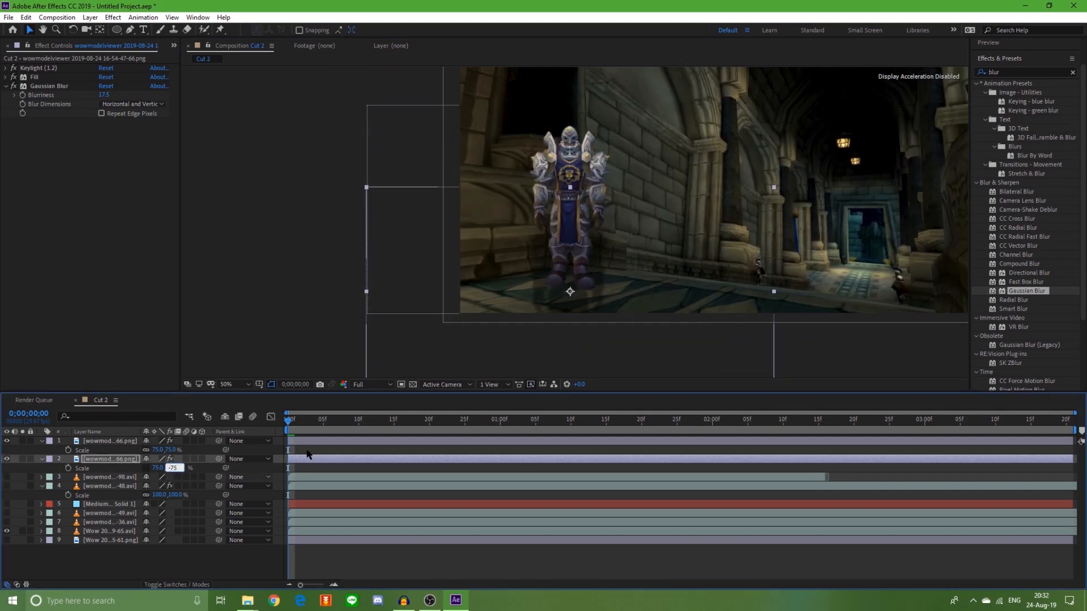
pyautogui.press('Return')
# - Shorten the flipped silhouette to a vertical scale of -59% and place it on the wall beside the knight
pyautogui.moveTo(545, 328); pyautogui.dragTo(557, 363)
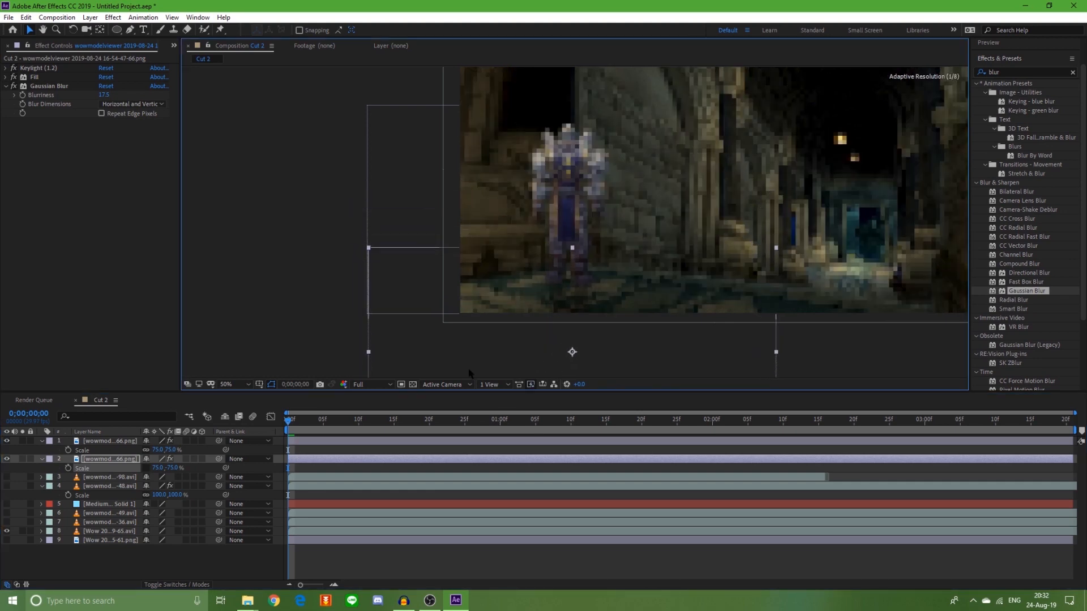
pyautogui.moveTo(174, 471); pyautogui.dragTo(189, 469)
pyautogui.moveTo(610, 258); pyautogui.dragTo(676, 179)
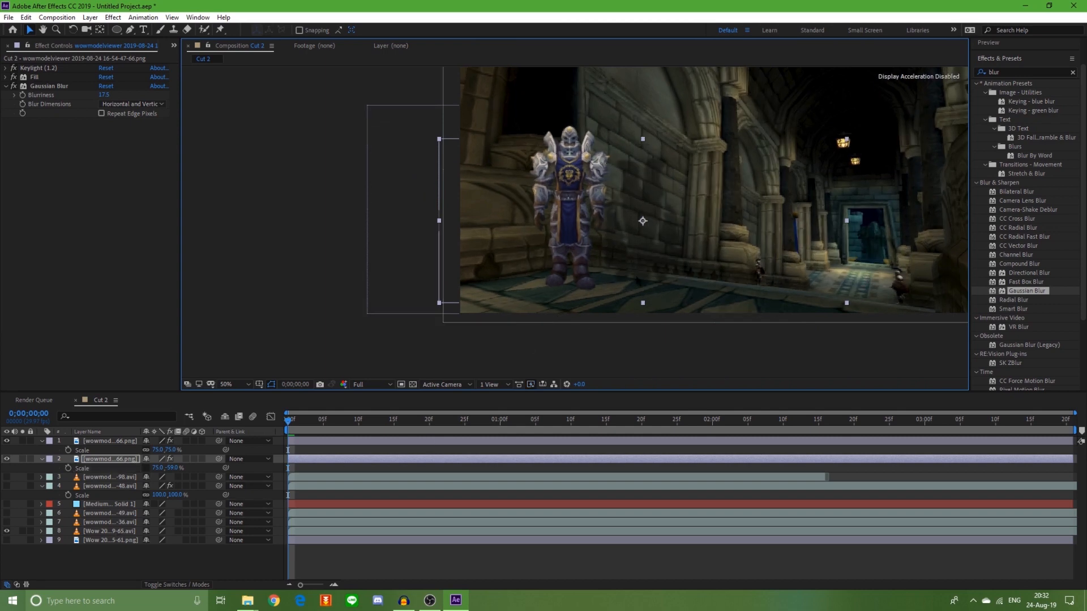
pyautogui.hotkey('ctrl', '0')
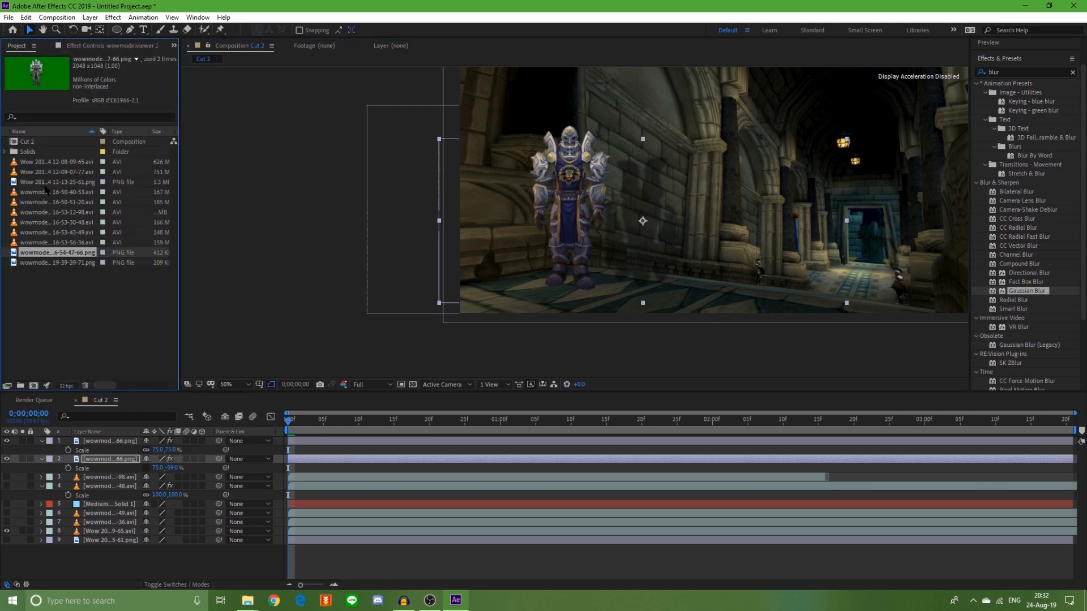
pyautogui.moveTo(48, 173); pyautogui.dragTo(116, 531)
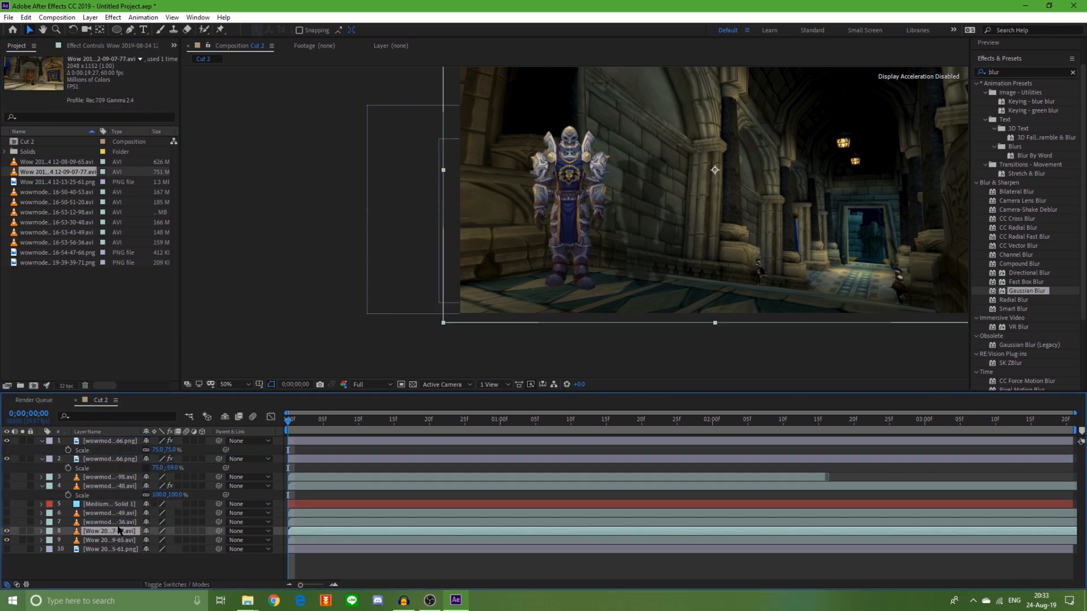
pyautogui.moveTo(573, 204); pyautogui.dragTo(807, 205)
pyautogui.hotkey('ctrl', 'z')
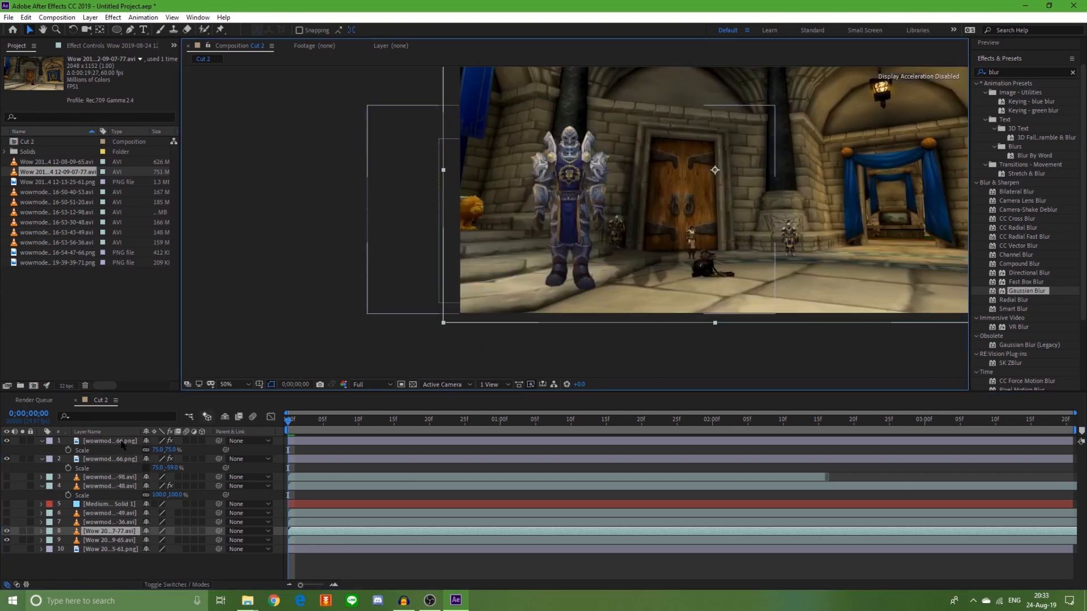
# - Move the knight and its silhouette to the blue-curtained archway and scale both layers down to 36% width
pyautogui.moveTo(720, 176); pyautogui.dragTo(921, 154)
pyautogui.moveTo(719, 207); pyautogui.dragTo(895, 342)
pyautogui.keyDown('shift'); pyautogui.click(157, 440); pyautogui.keyUp('shift')
pyautogui.press('s')
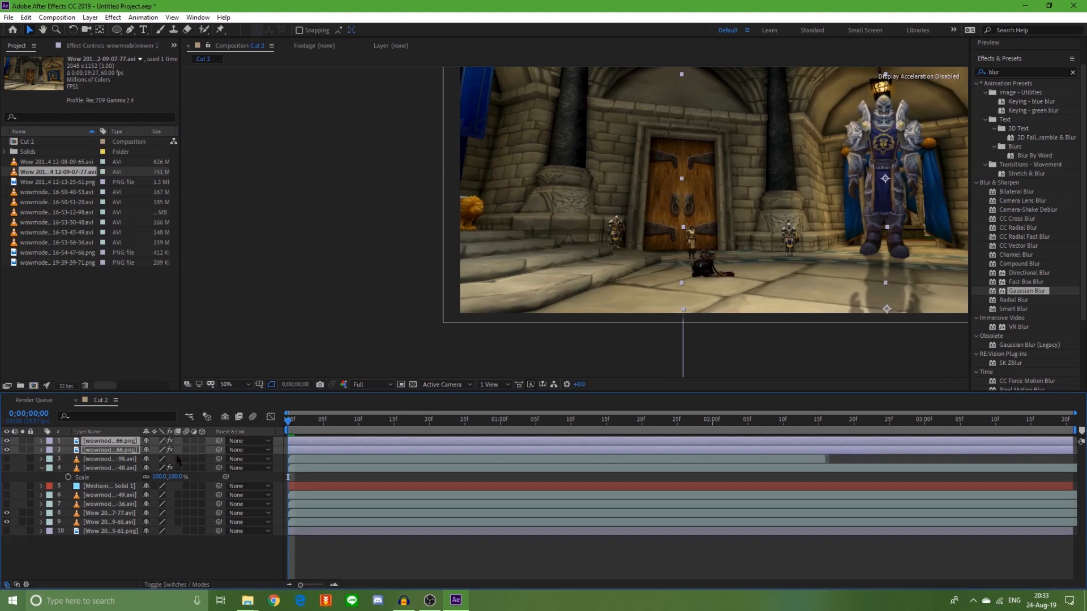
pyautogui.press('s')
pyautogui.moveTo(158, 451); pyautogui.dragTo(148, 450)
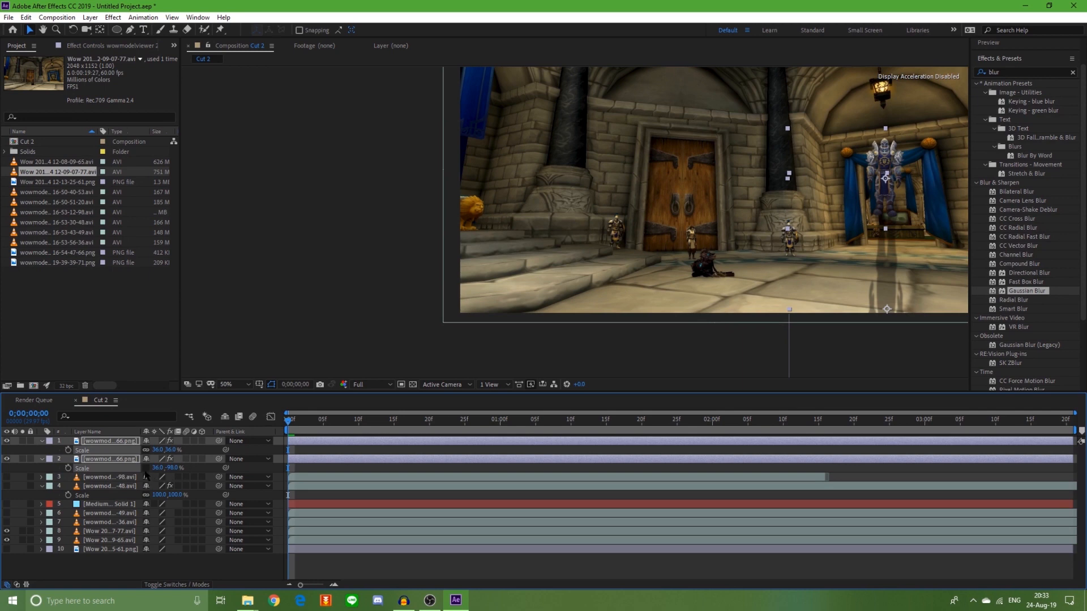
# - Set the silhouette's vertical scale to -30%, then stand the knight on the archway floor with the shadow below its feet
pyautogui.click(114, 505)
pyautogui.click(112, 466)
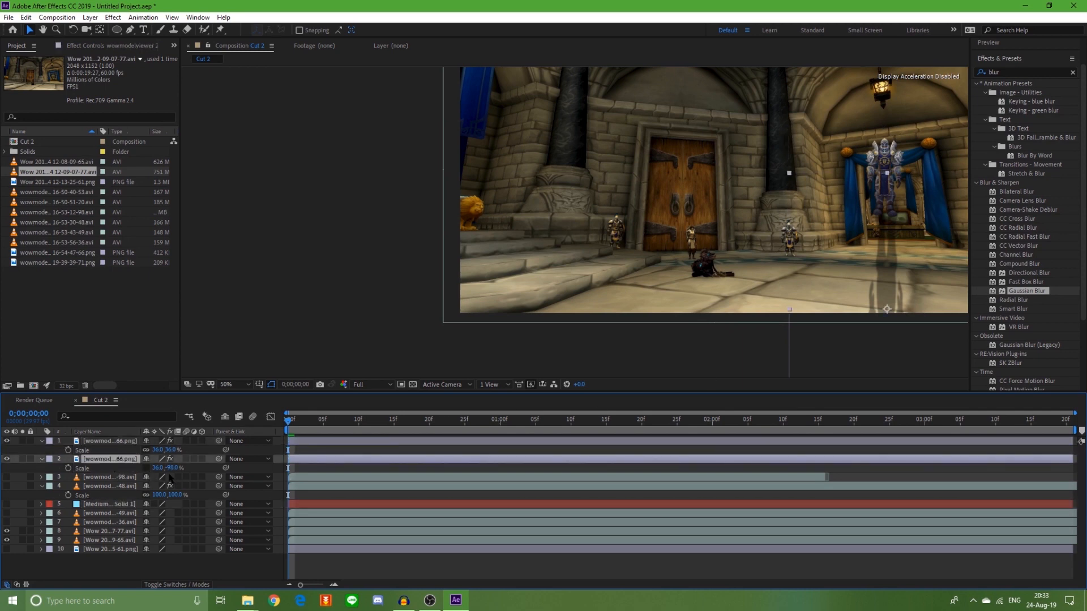
pyautogui.moveTo(174, 468); pyautogui.dragTo(212, 468)
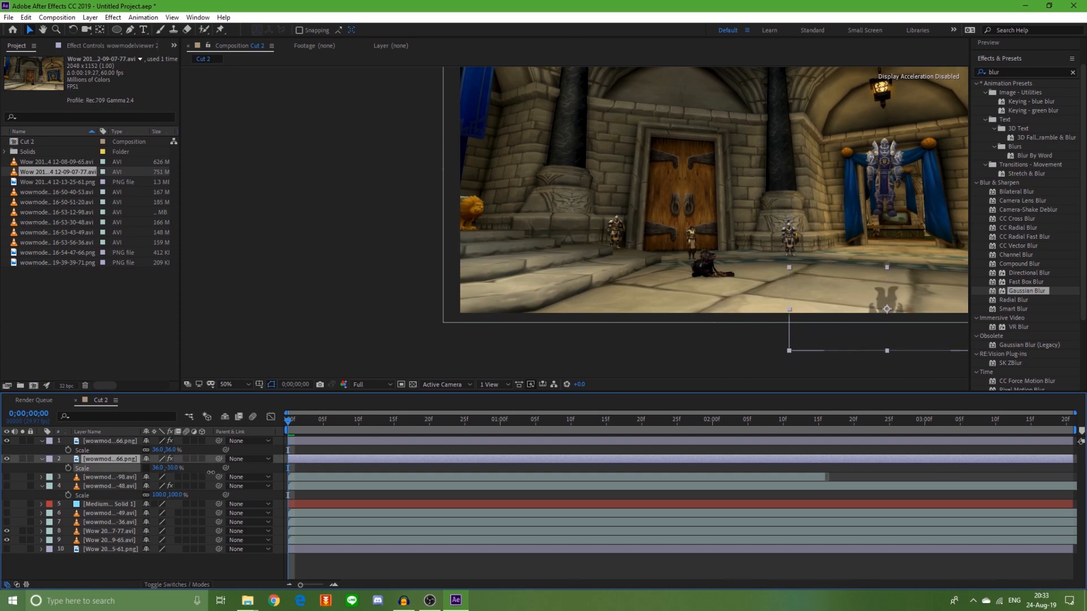
pyautogui.click(888, 282)
pyautogui.moveTo(882, 171); pyautogui.dragTo(877, 216)
pyautogui.click(883, 294)
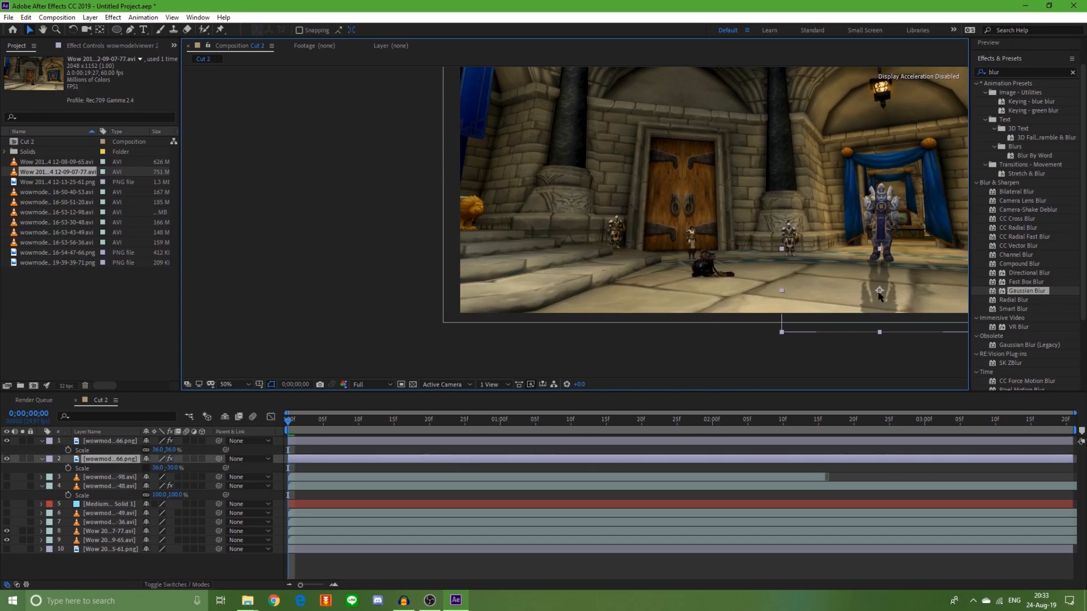
pyautogui.moveTo(881, 290); pyautogui.dragTo(880, 290)
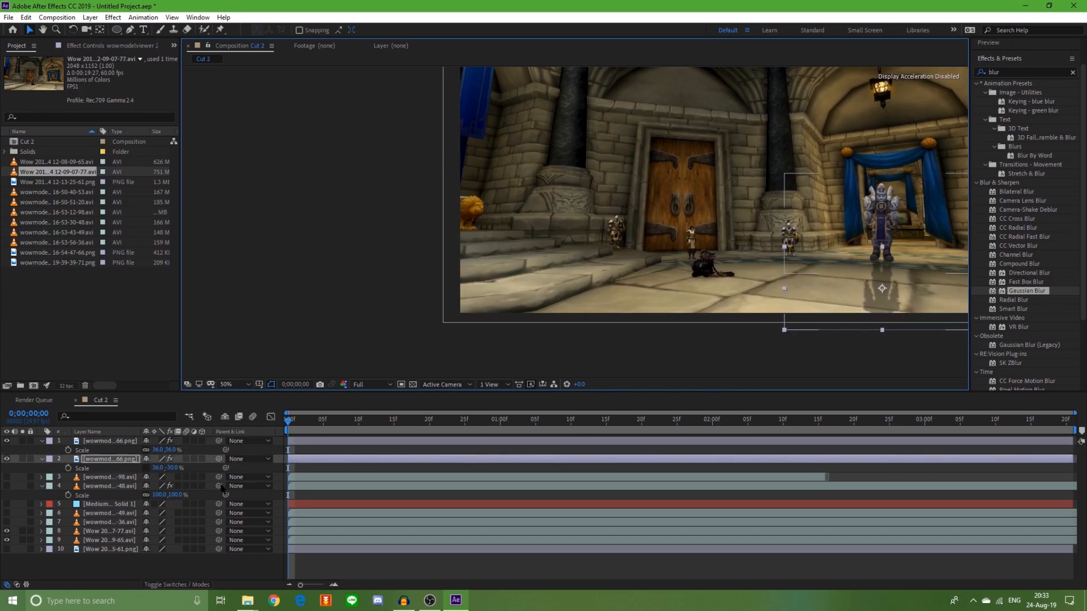
# - Squash the shadow to a vertical scale of 11% and move it up to the knight's feet
pyautogui.moveTo(176, 473)
pyautogui.mouseDown()
pyautogui.moveTo(154, 469)
pyautogui.moveTo(181, 468)
pyautogui.mouseUp()
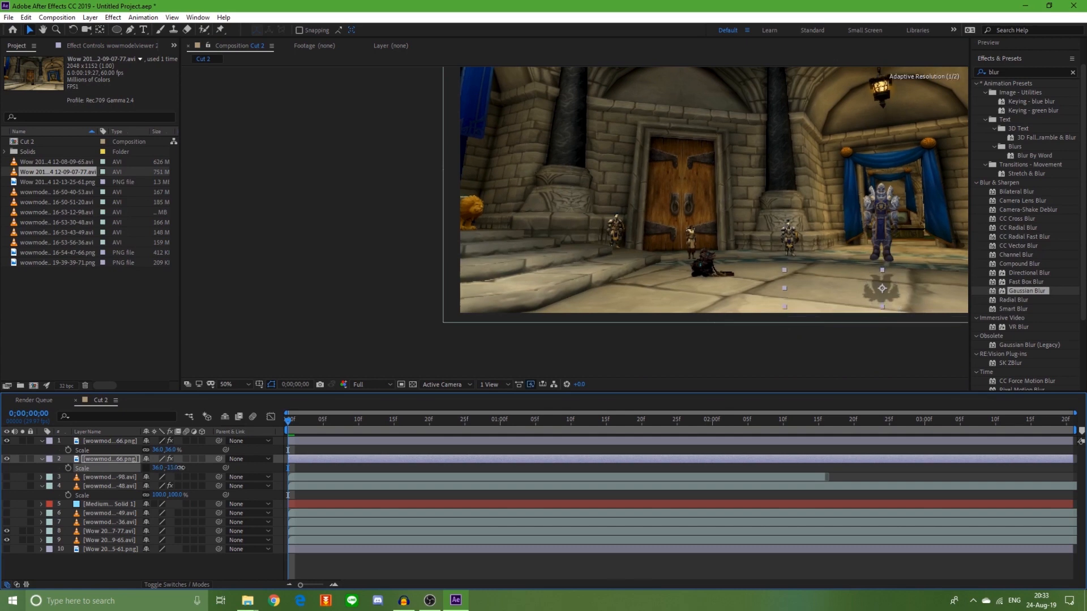
pyautogui.moveTo(893, 299); pyautogui.dragTo(891, 286)
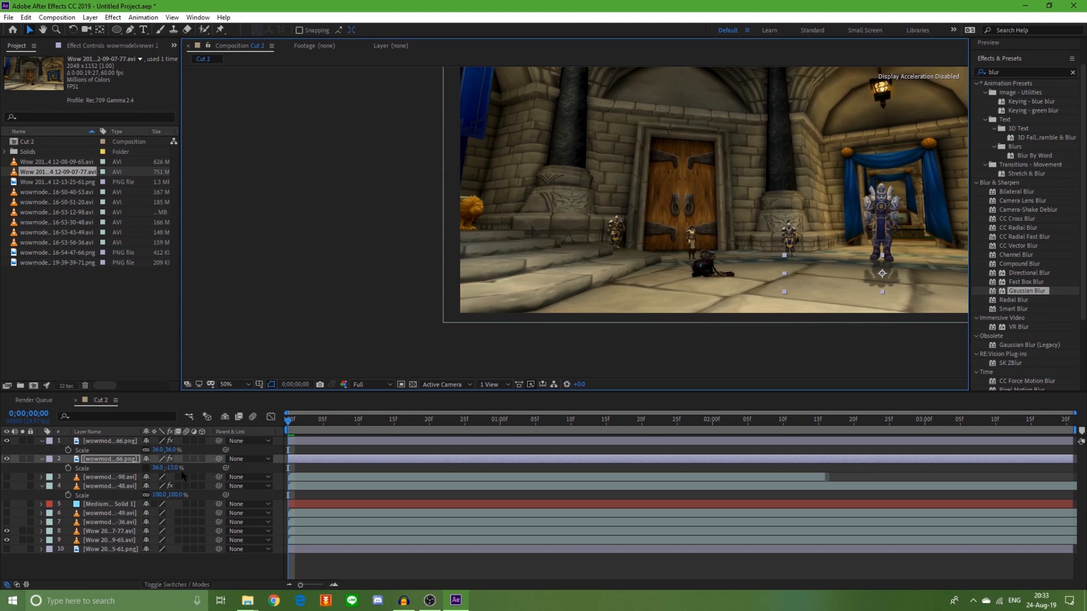
pyautogui.moveTo(172, 470); pyautogui.dragTo(189, 475)
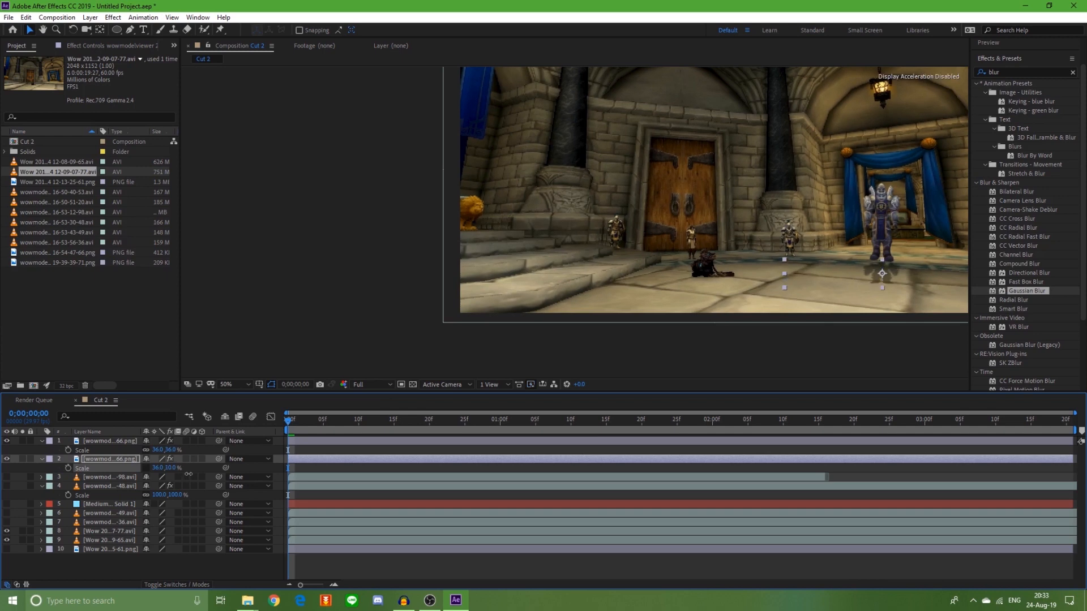
pyautogui.moveTo(894, 265); pyautogui.dragTo(899, 249)
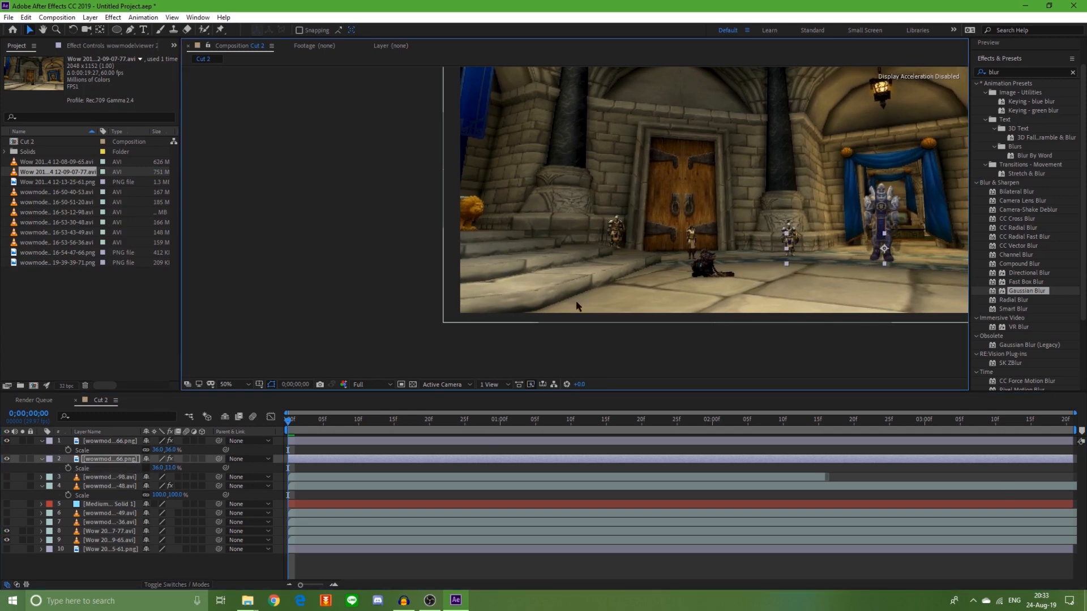
# - Search the effects for "tran" and apply the Transform effect to the silhouette layer
pyautogui.click(42, 459)
pyautogui.click(49, 441)
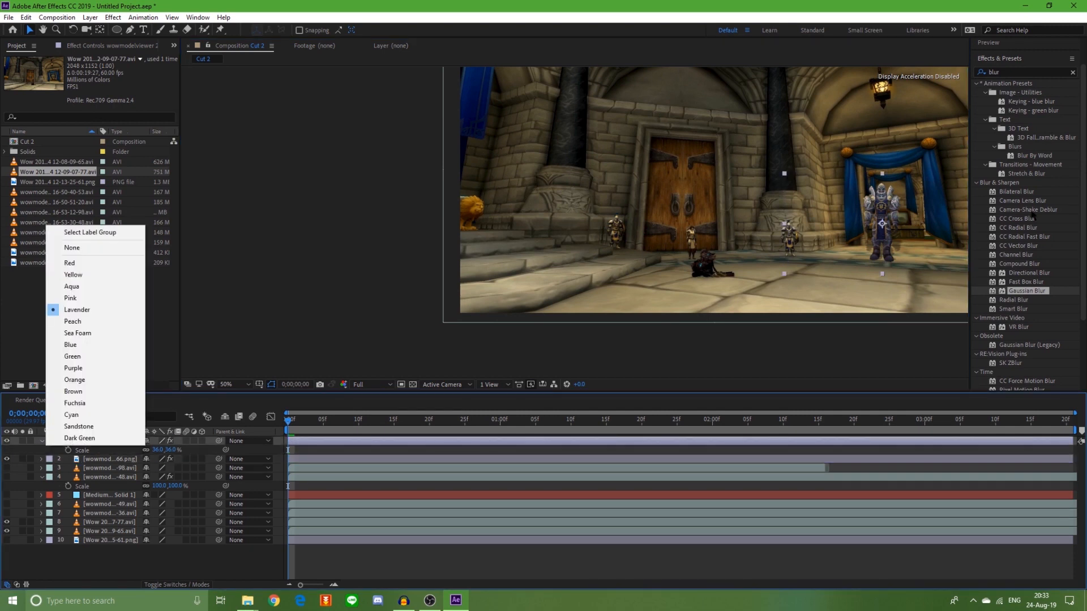
pyautogui.click(56, 565)
pyautogui.click(111, 460)
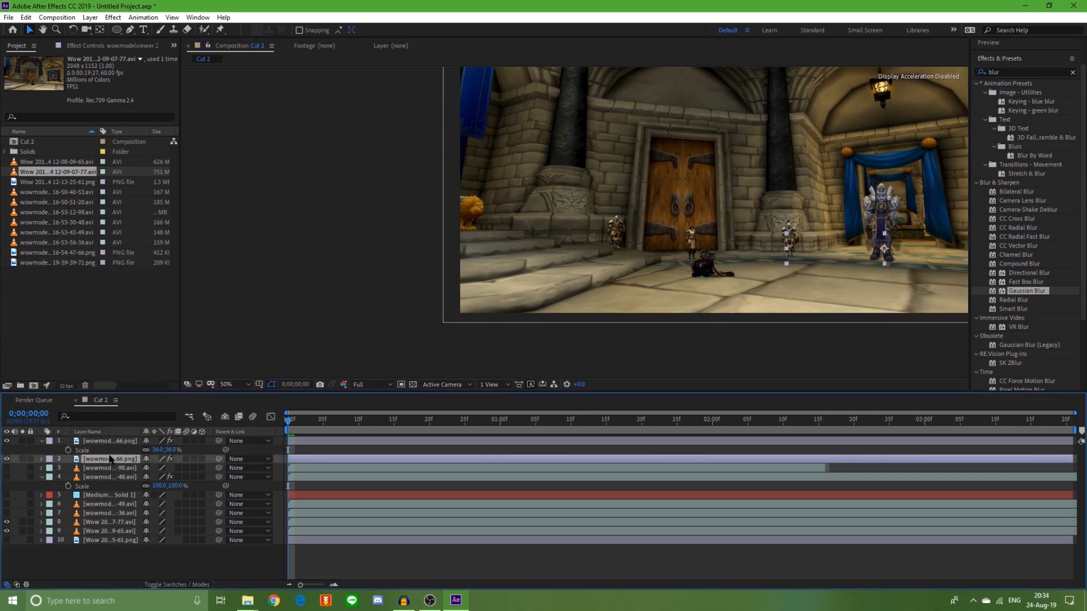
pyautogui.click(81, 47)
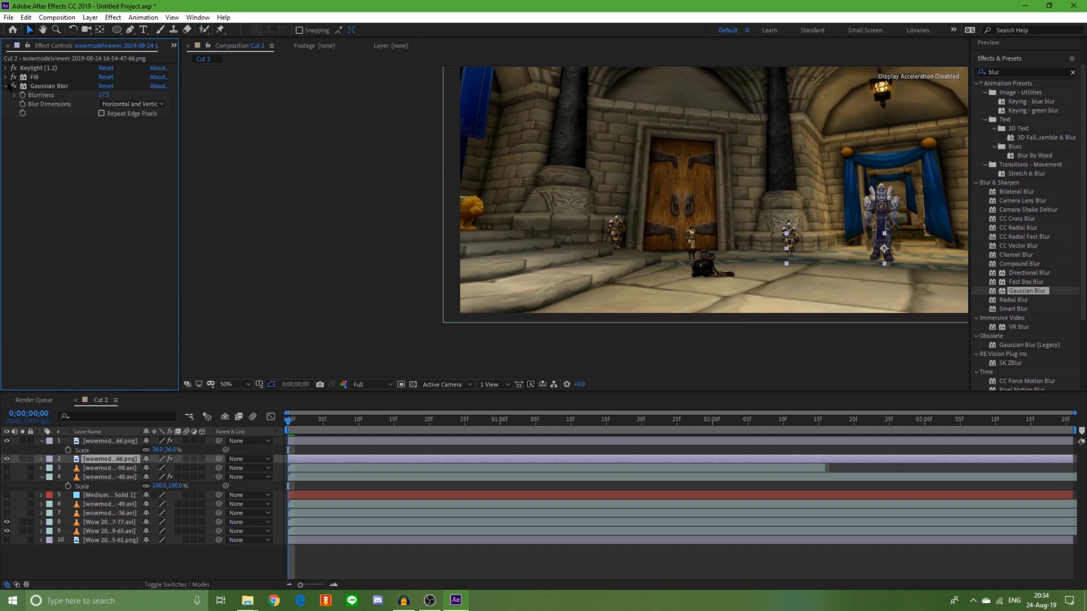
pyautogui.click(1049, 69)
pyautogui.write('tran')
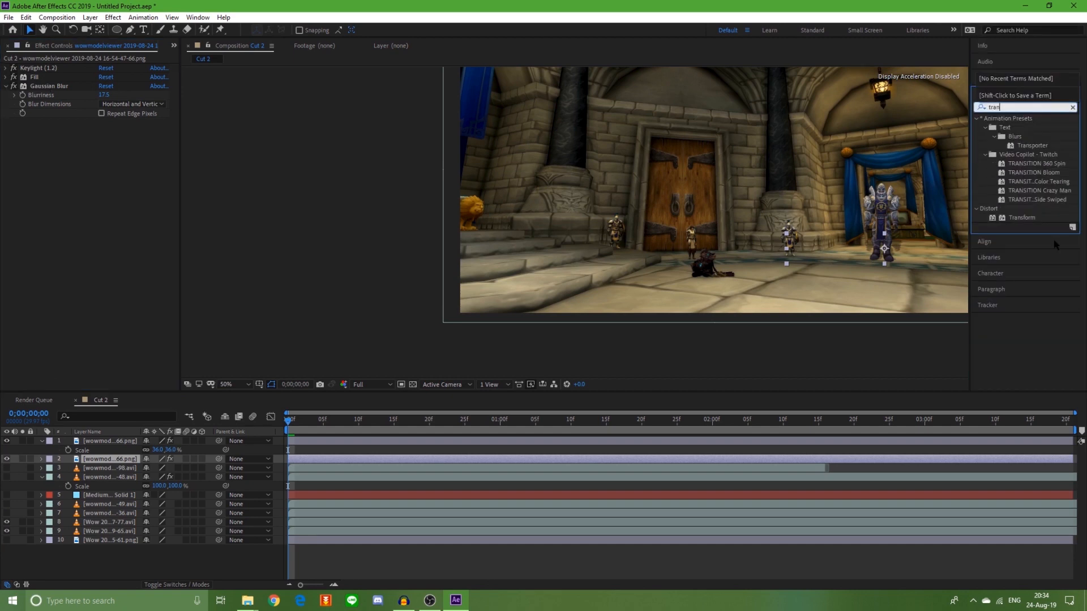
pyautogui.moveTo(1019, 218); pyautogui.dragTo(150, 360)
# - Flip the shadow with a vertical scale of -11% and move it just below the knight's feet
pyautogui.click(99, 459)
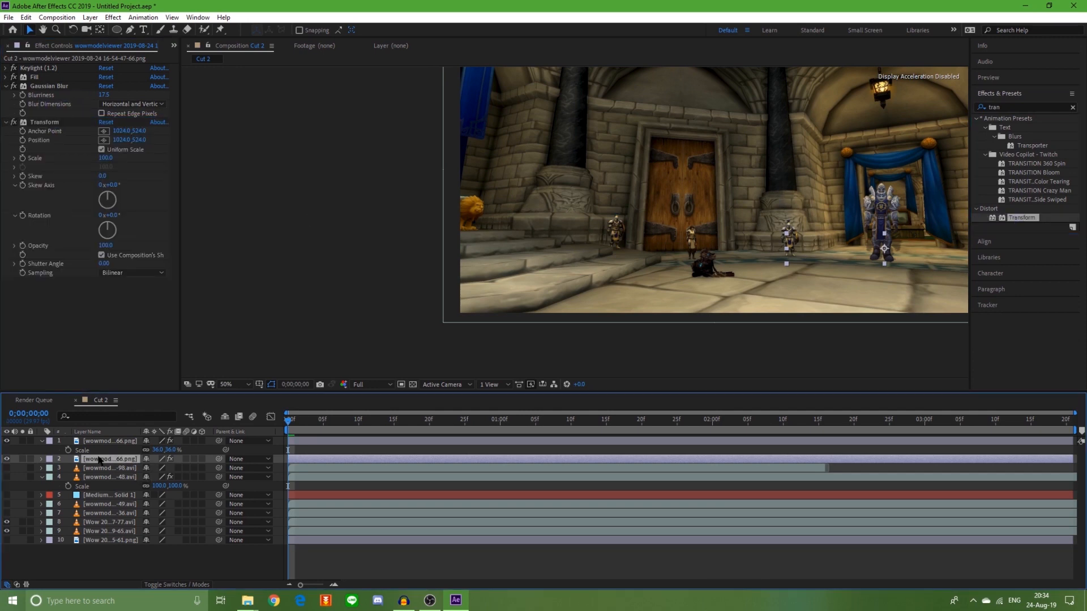
pyautogui.press('s')
pyautogui.click(172, 468)
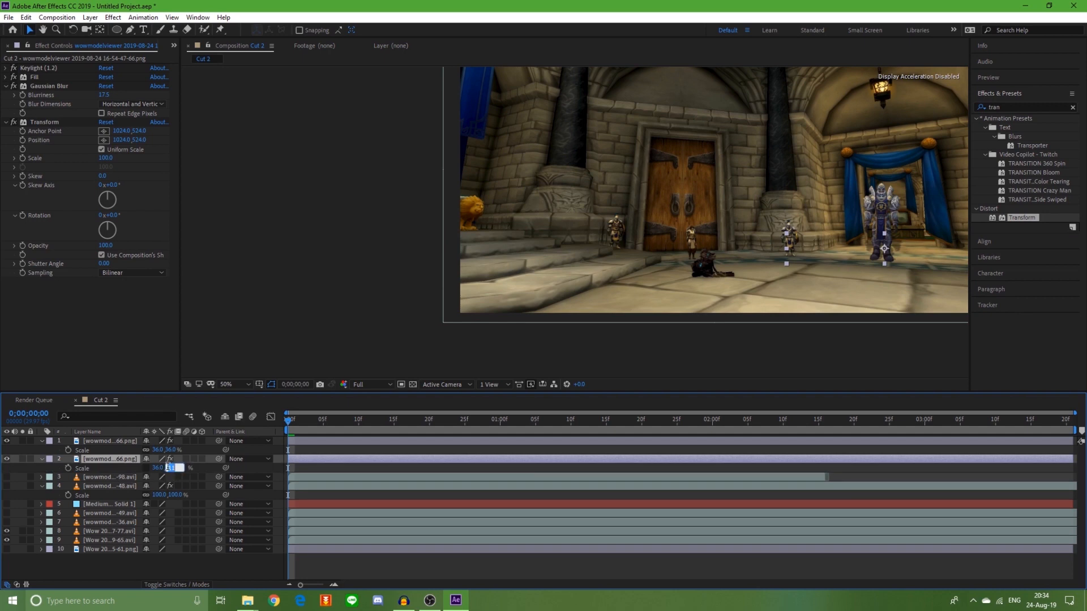
pyautogui.write('-11')
pyautogui.press('Return')
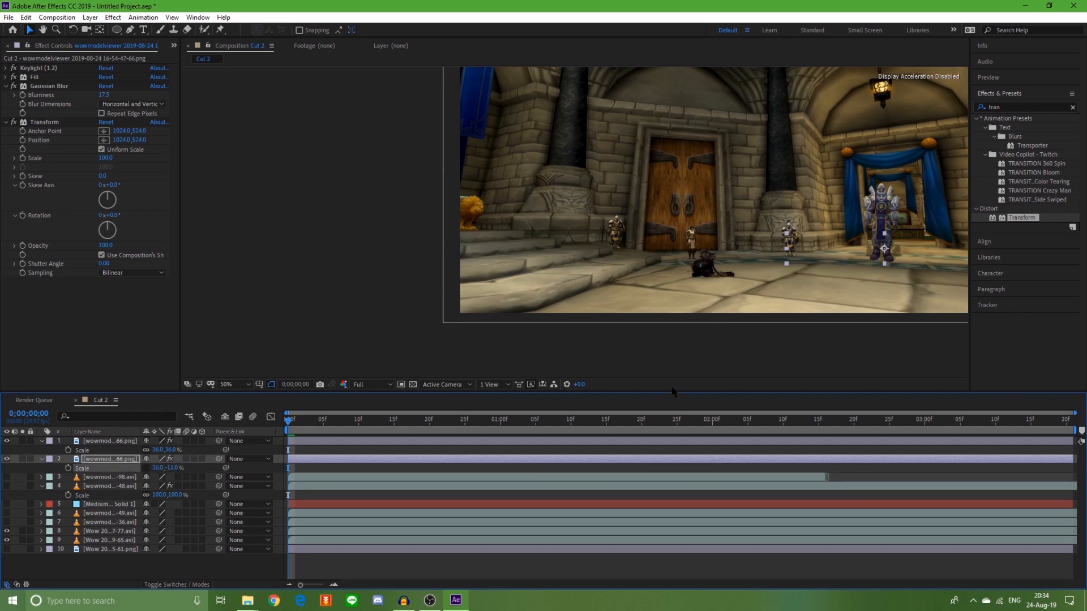
pyautogui.click(897, 264)
pyautogui.moveTo(897, 262); pyautogui.dragTo(898, 276)
# - Slant the shadow with the Transform effect, using a skew axis of -104° and a skew of about 12
pyautogui.click(99, 211)
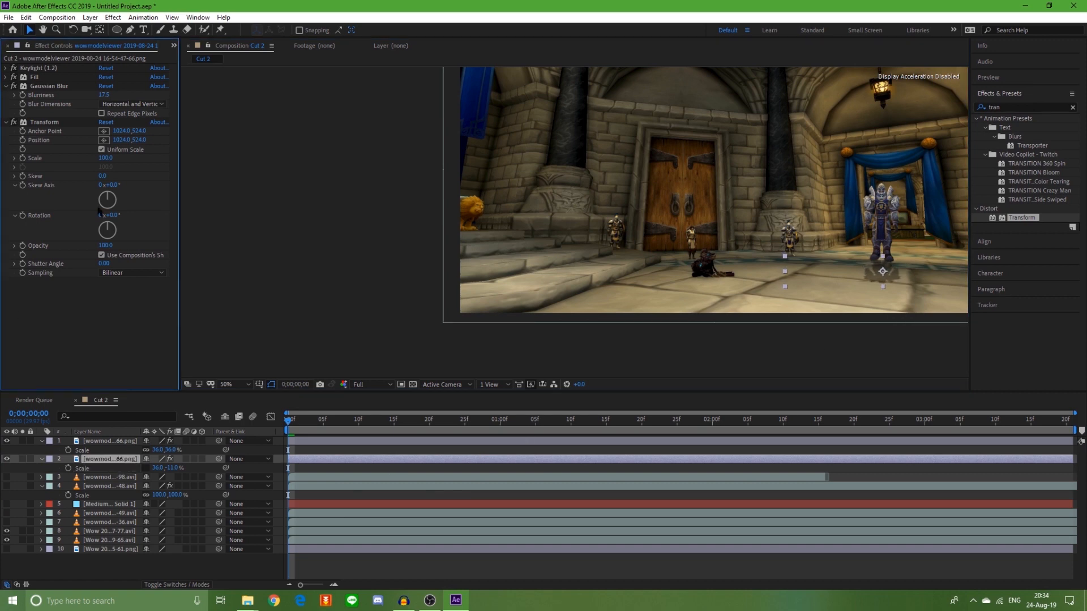
pyautogui.click(100, 176)
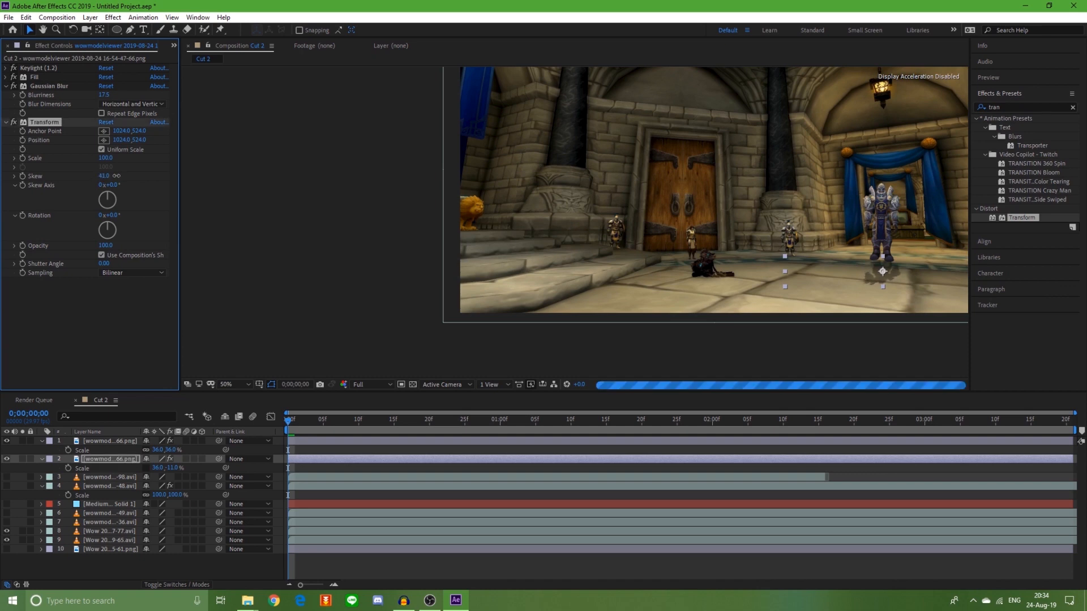
pyautogui.moveTo(100, 175); pyautogui.dragTo(59, 187)
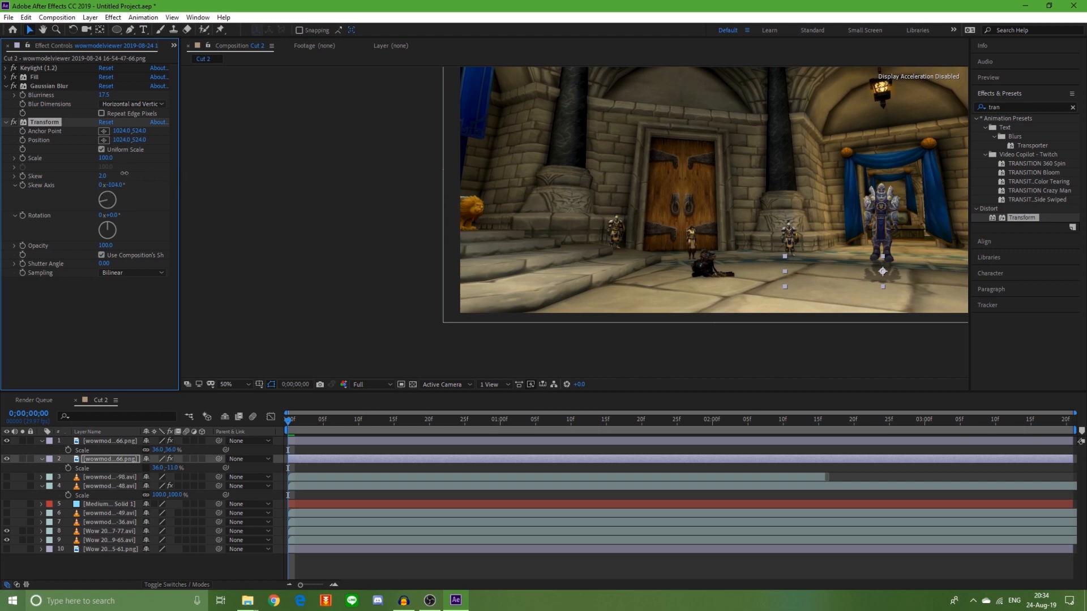
pyautogui.moveTo(171, 174); pyautogui.dragTo(145, 172)
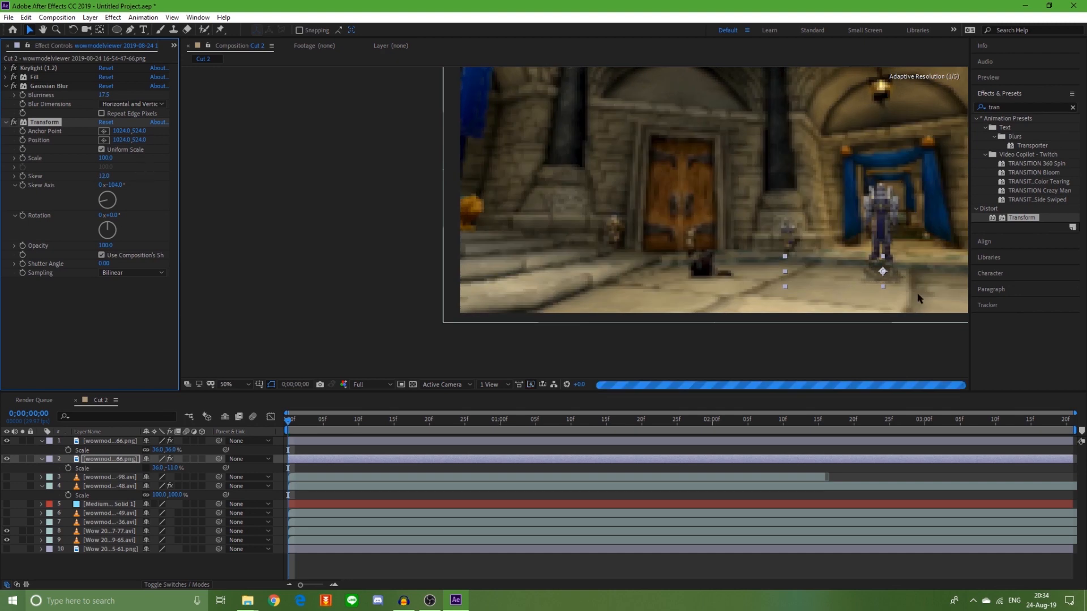
# - Shift the slanted shadow slightly right beneath the knight's feet, and collapse its Transform and Gaussian Blur settings
pyautogui.click(897, 276)
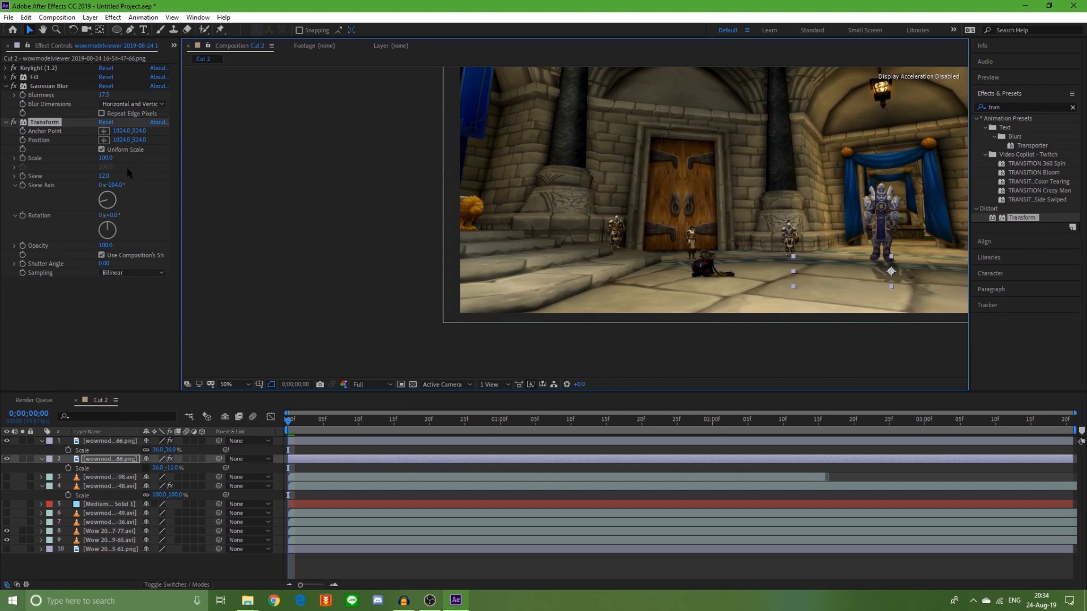
pyautogui.click(931, 477)
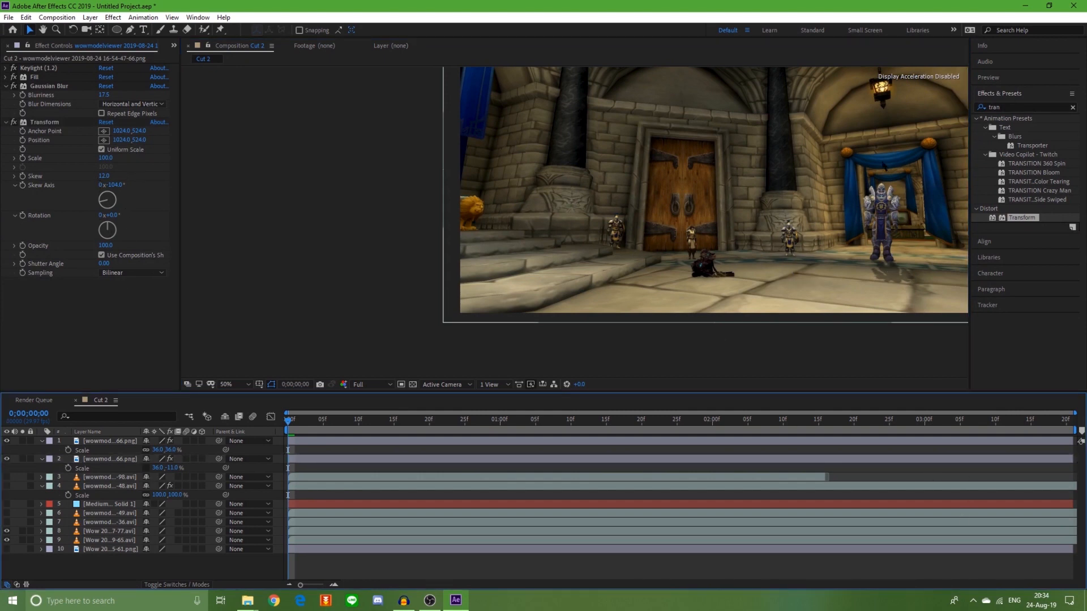
pyautogui.click(891, 284)
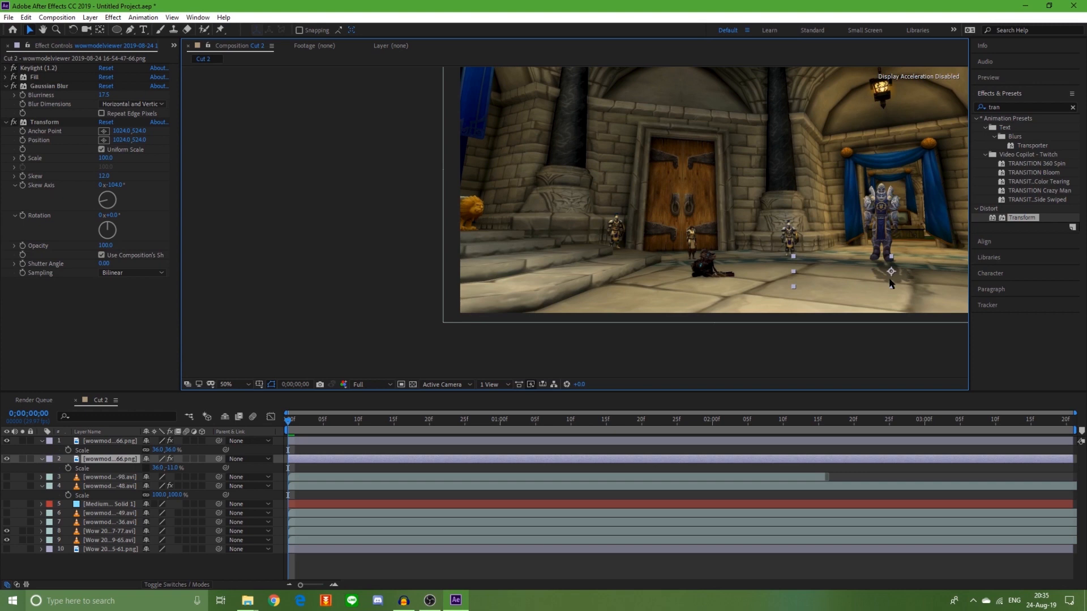
pyautogui.click(6, 122)
pyautogui.click(7, 86)
# - Find the green-screen image of the fallen knight among the project footage and add it to the Cut 2 composition
pyautogui.scroll(1, 45, 50)
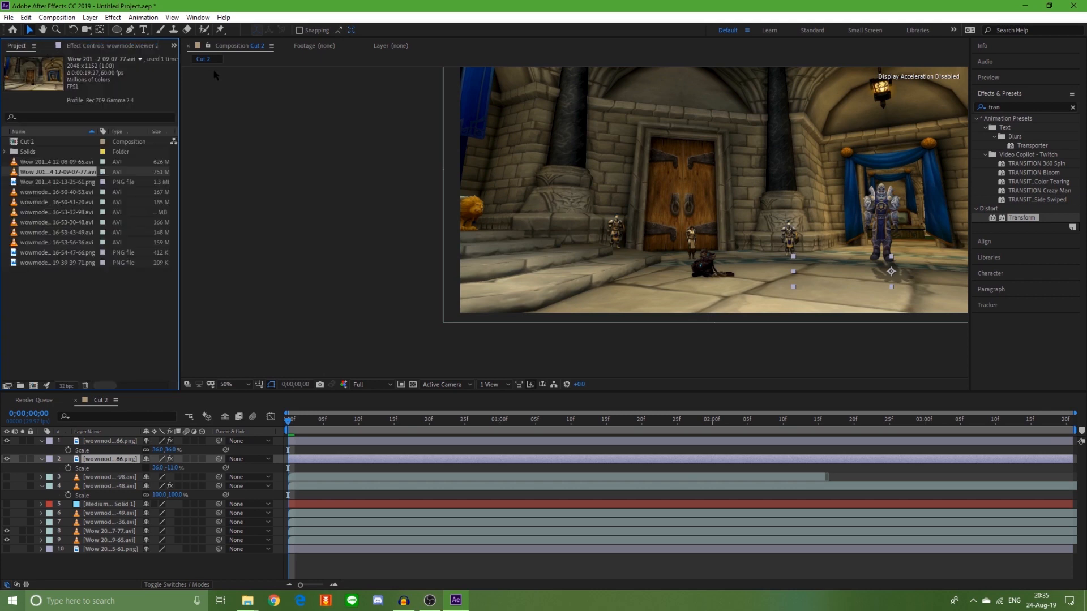
pyautogui.click(54, 163)
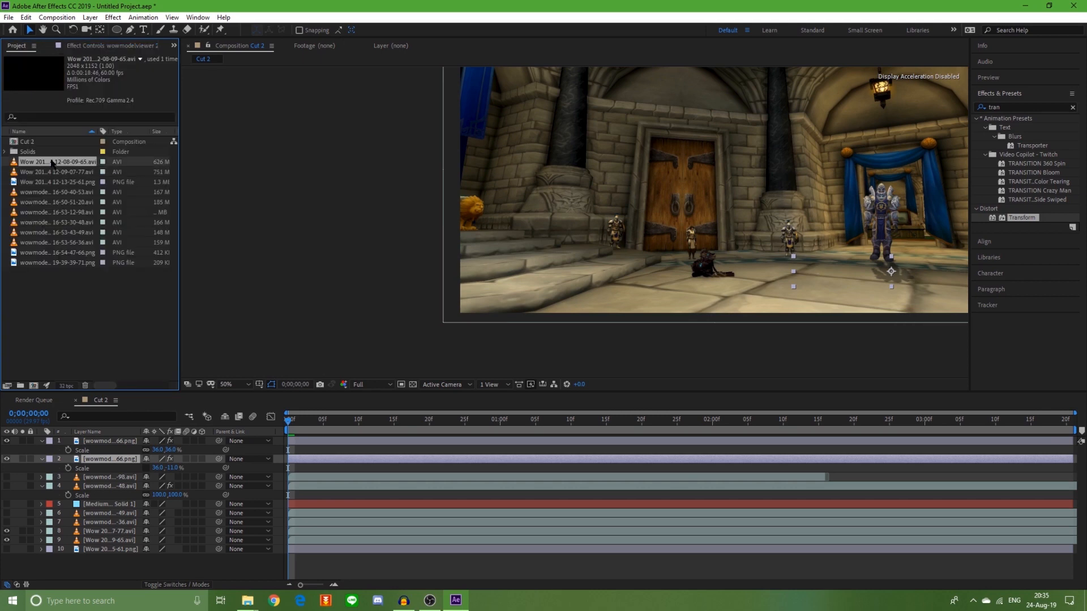
pyautogui.click(53, 213)
pyautogui.click(46, 232)
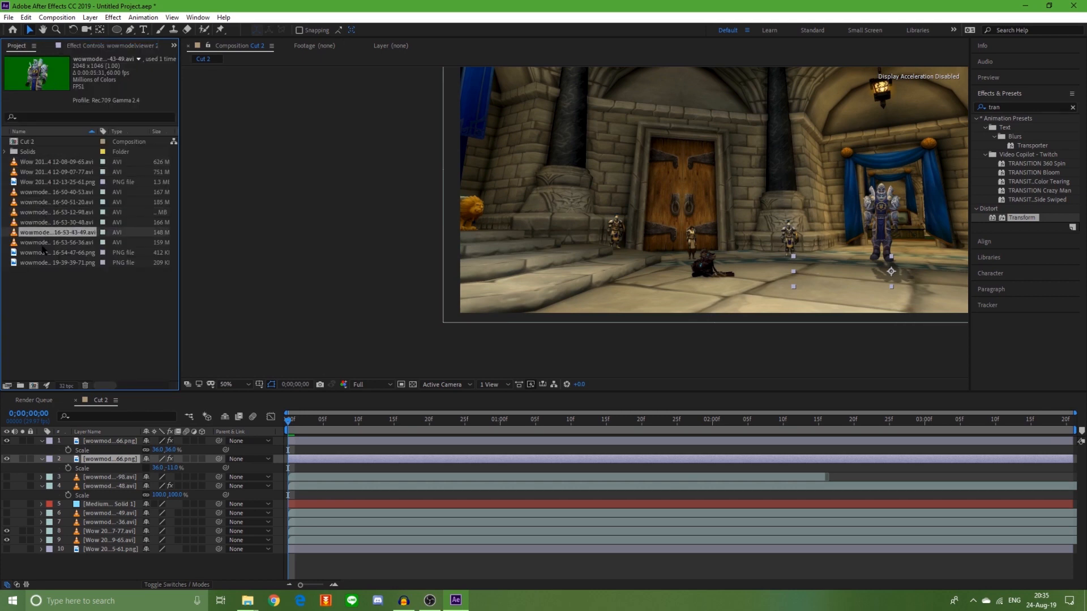
pyautogui.click(46, 253)
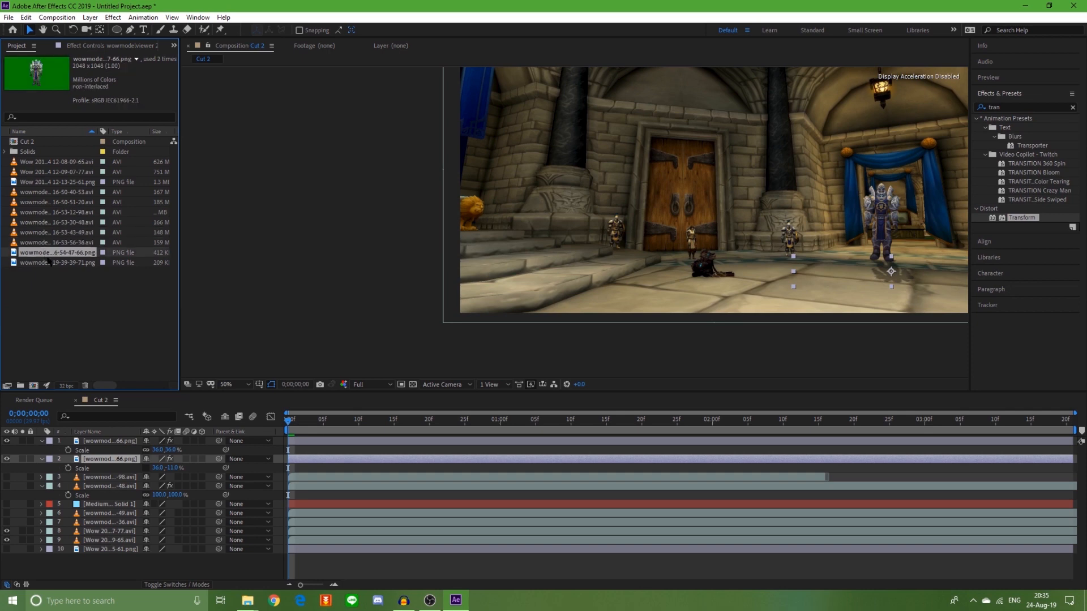
pyautogui.click(48, 263)
pyautogui.moveTo(47, 267); pyautogui.dragTo(793, 269)
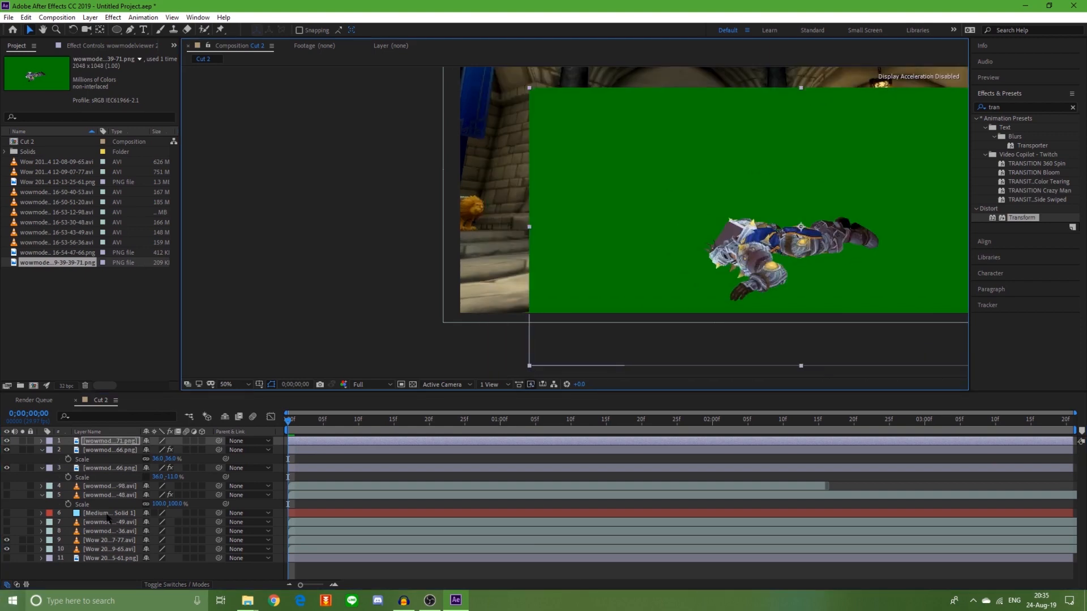
# - Copy the standing knight layer's whole effect stack, from Keylight through CC Light Sweep 2
pyautogui.click(105, 450)
pyautogui.click(103, 469)
pyautogui.click(83, 59)
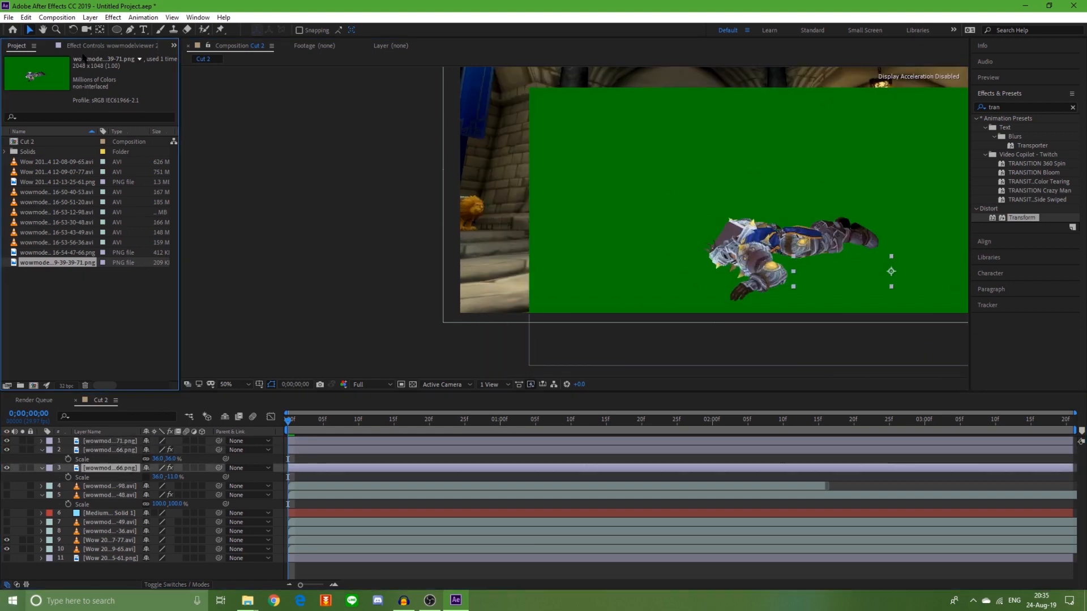
pyautogui.press('F3')
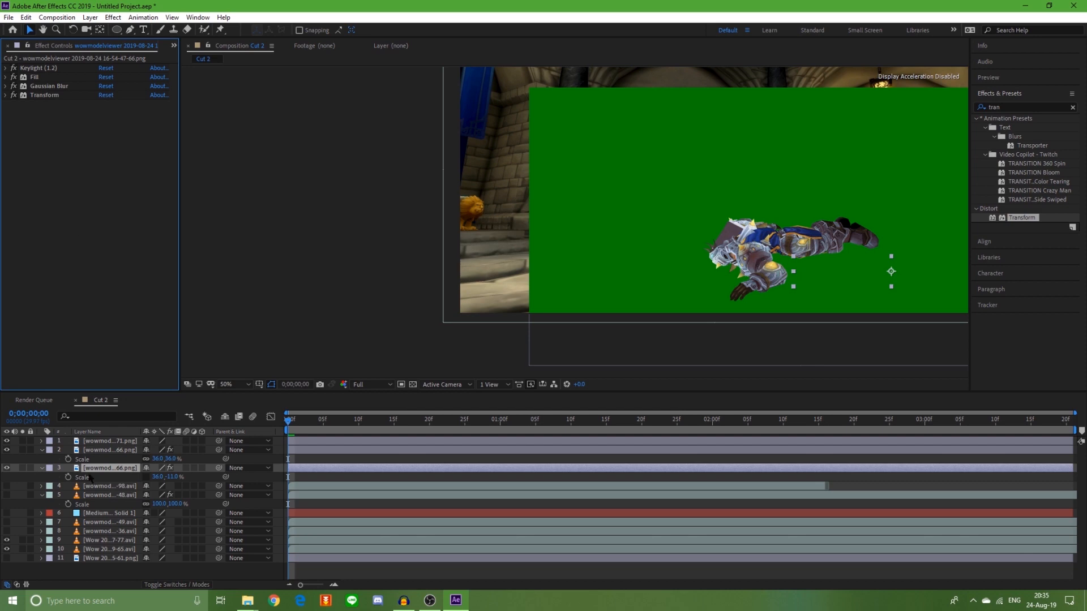
pyautogui.click(107, 451)
pyautogui.click(44, 68)
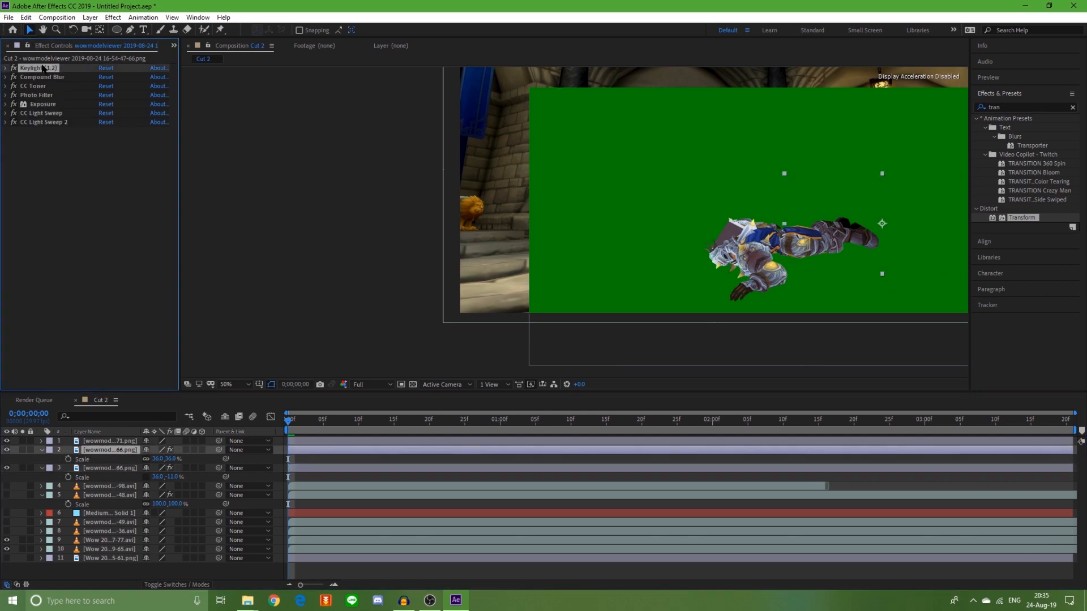
pyautogui.keyDown('shift'); pyautogui.click(48, 115); pyautogui.keyUp('shift')
pyautogui.keyDown('shift'); pyautogui.click(47, 123); pyautogui.keyUp('shift')
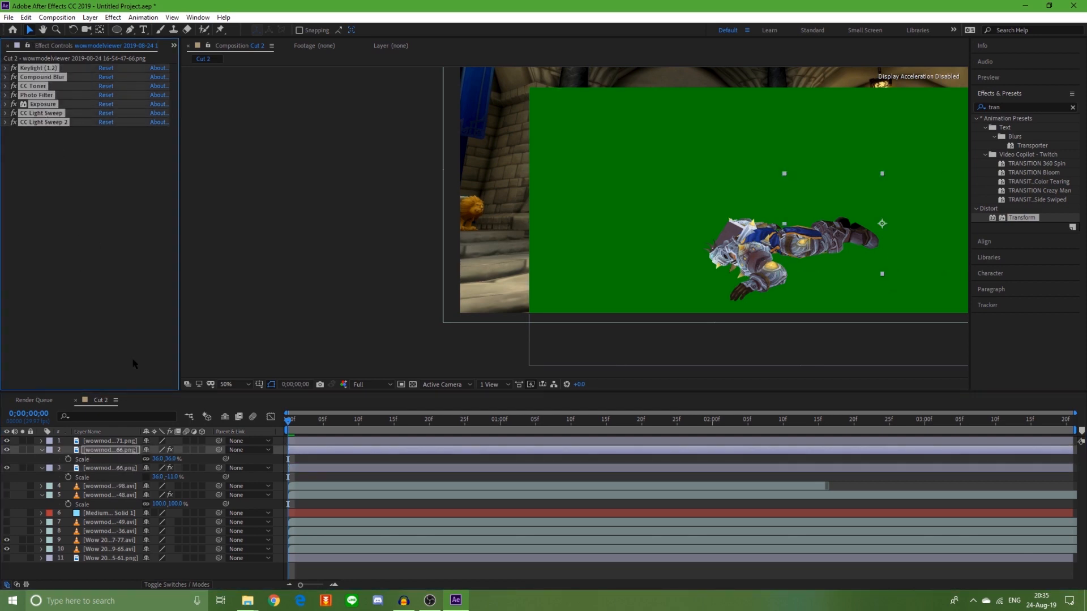
# - Paste the copied effects onto the fallen knight layer, and hide the standing knight and its shadow
pyautogui.click(108, 441)
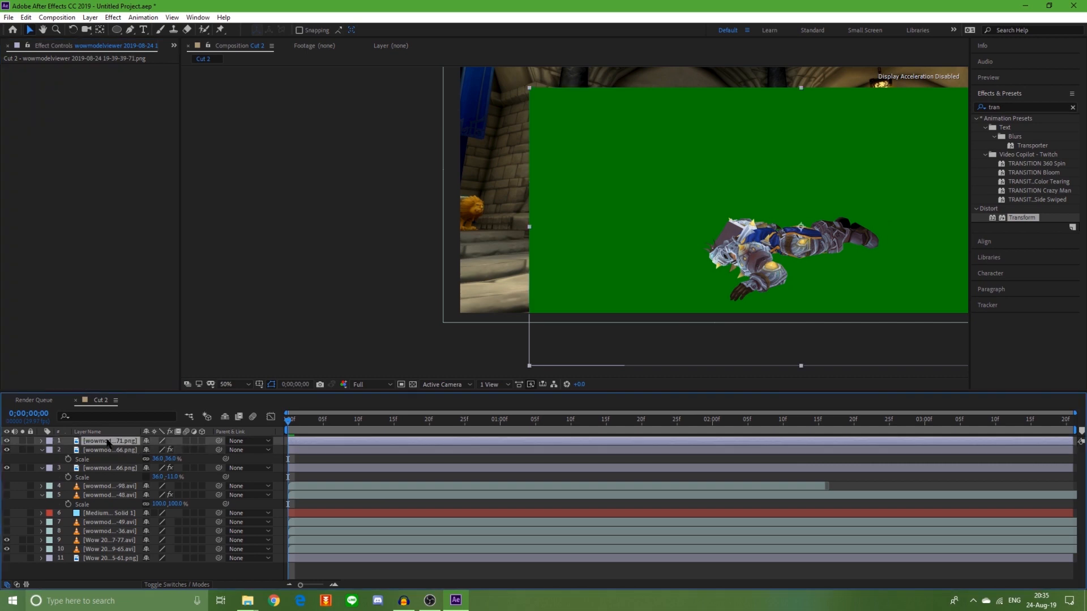
pyautogui.click(7, 450)
pyautogui.hotkey('ctrl', 'v')
pyautogui.click(7, 467)
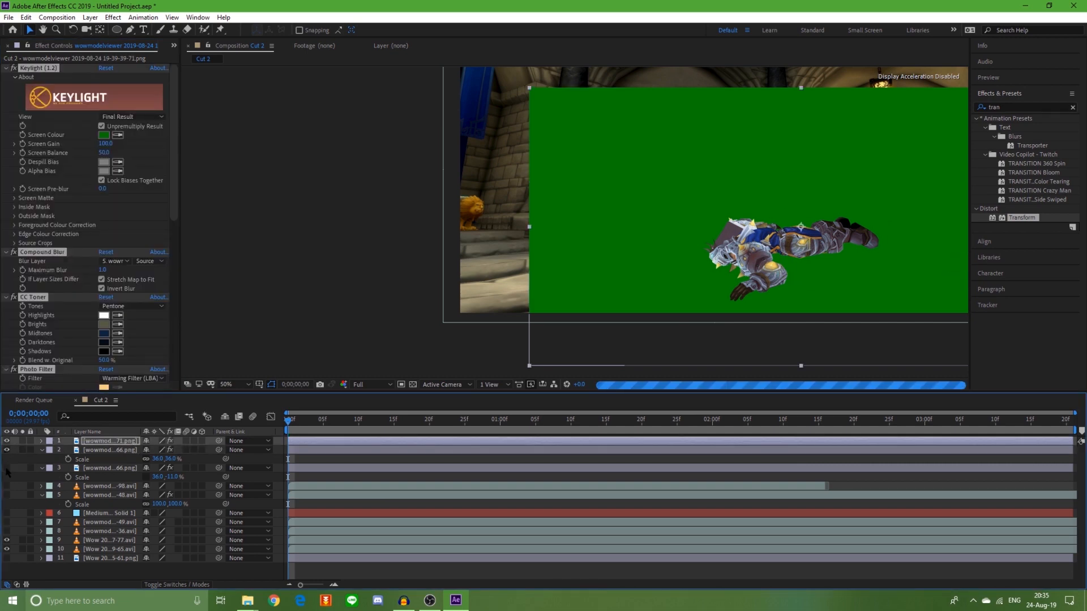
pyautogui.click(7, 450)
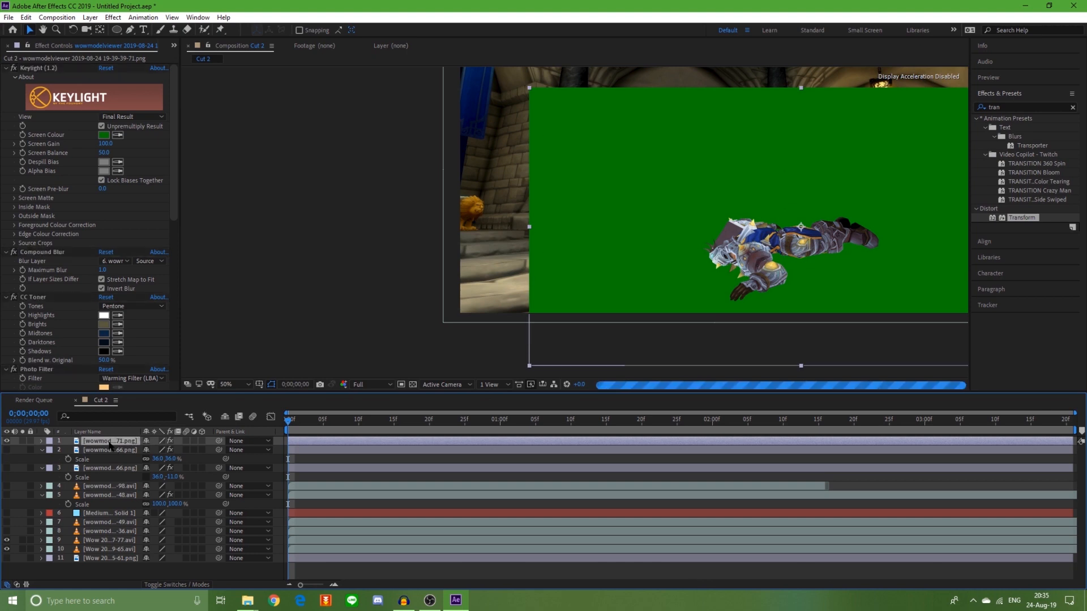
# - Duplicate the fallen knight layer and delete every effect except Keylight from the lower copy
pyautogui.hotkey('ctrl', 'd')
pyautogui.click(108, 450)
pyautogui.click(120, 226)
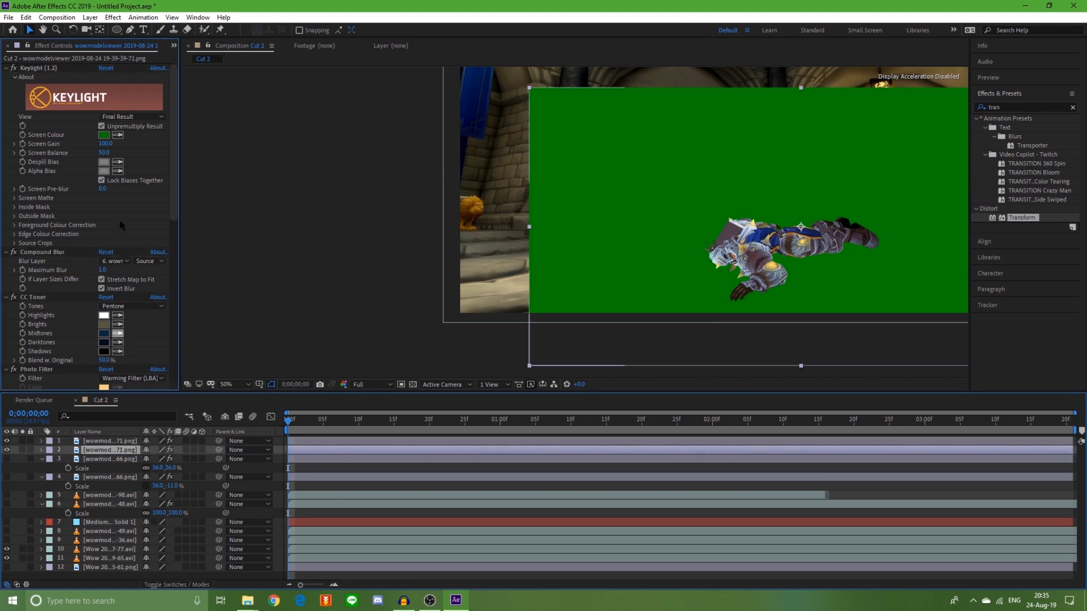
pyautogui.hotkey('ctrl', 'a')
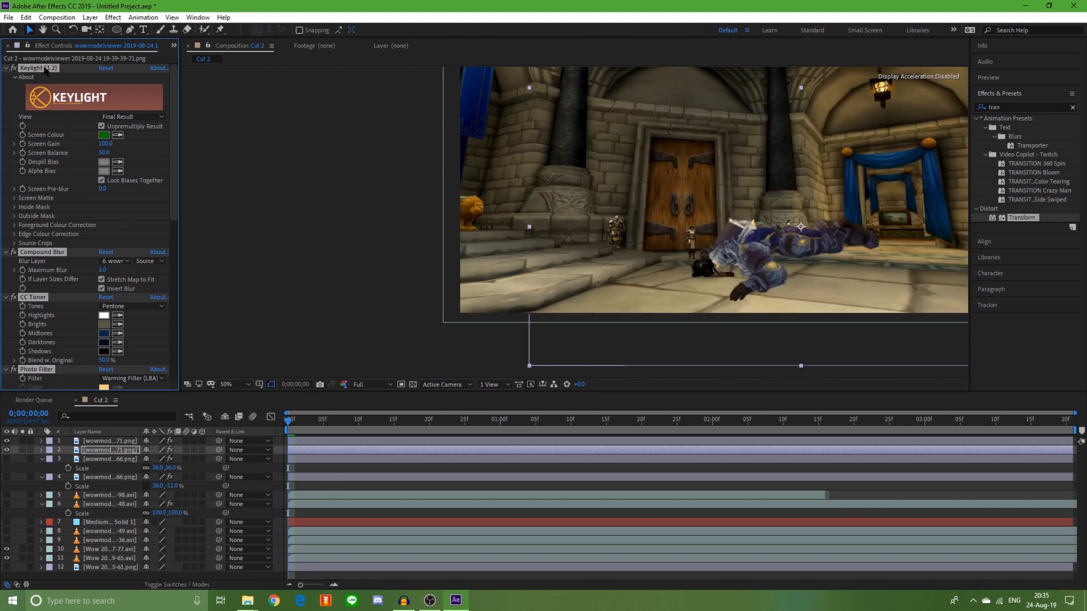
pyautogui.press('Delete')
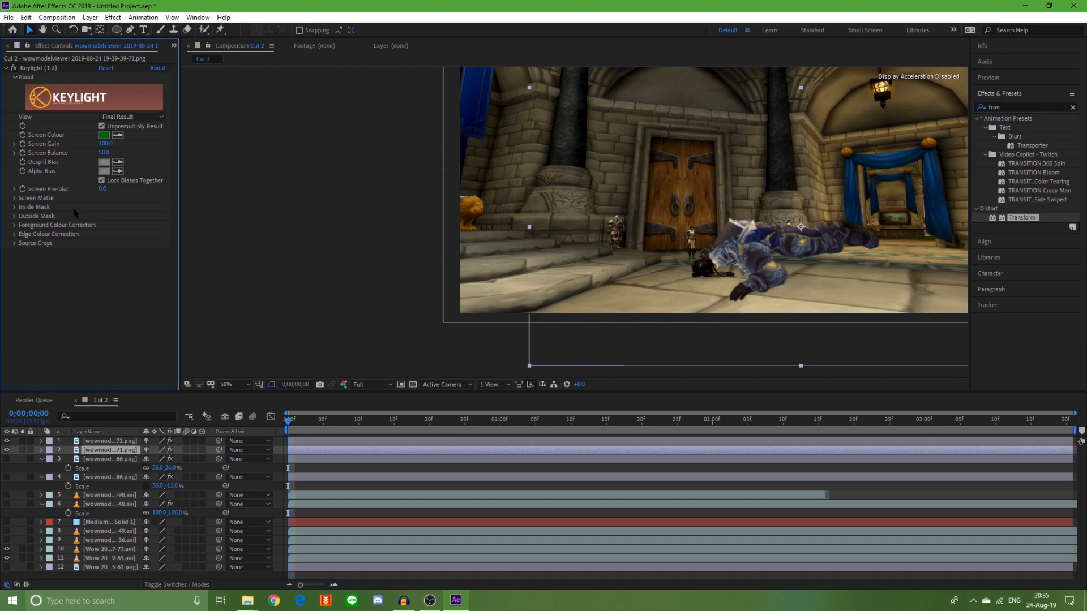
# - Copy the Fill and Gaussian Blur effects from the standing knight's shadow onto the lower fallen knight copy
pyautogui.click(110, 460)
pyautogui.click(110, 477)
pyautogui.click(50, 116)
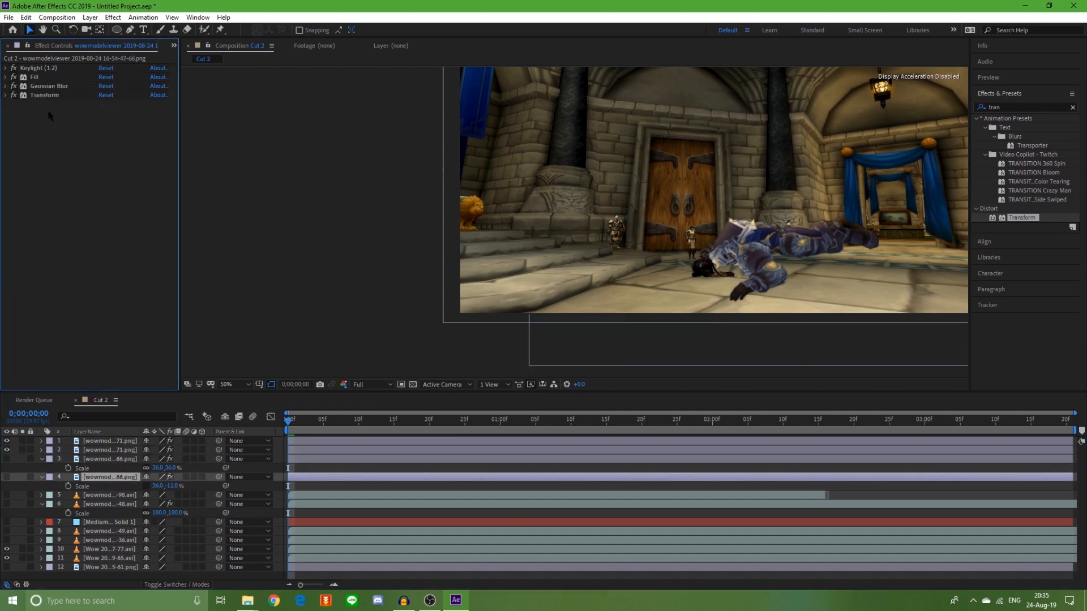
pyautogui.click(45, 86)
pyautogui.keyDown('shift'); pyautogui.click(34, 78); pyautogui.keyUp('shift')
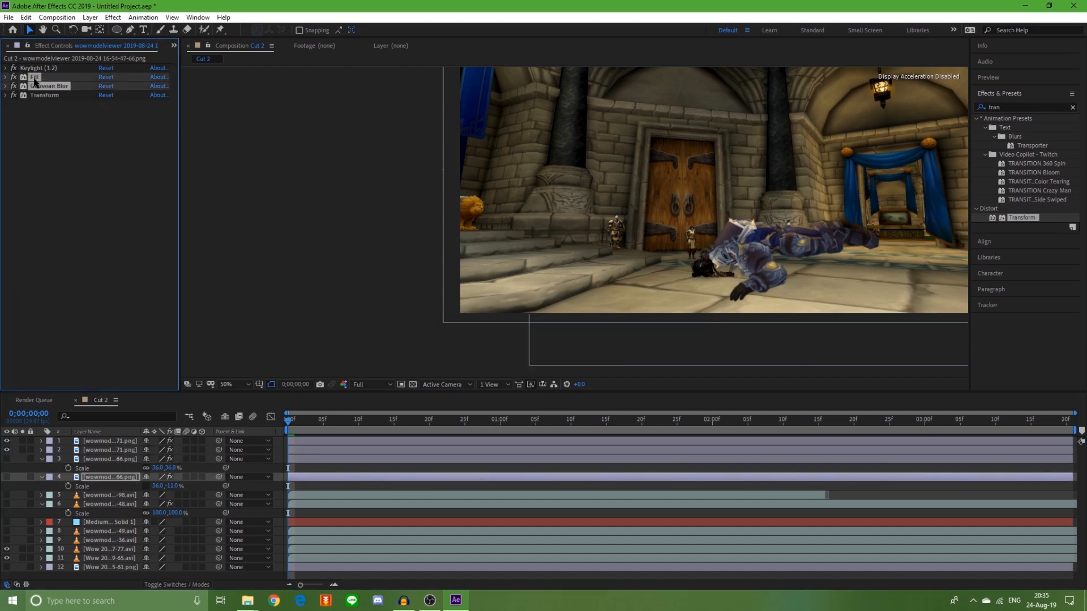
pyautogui.click(111, 442)
pyautogui.click(111, 451)
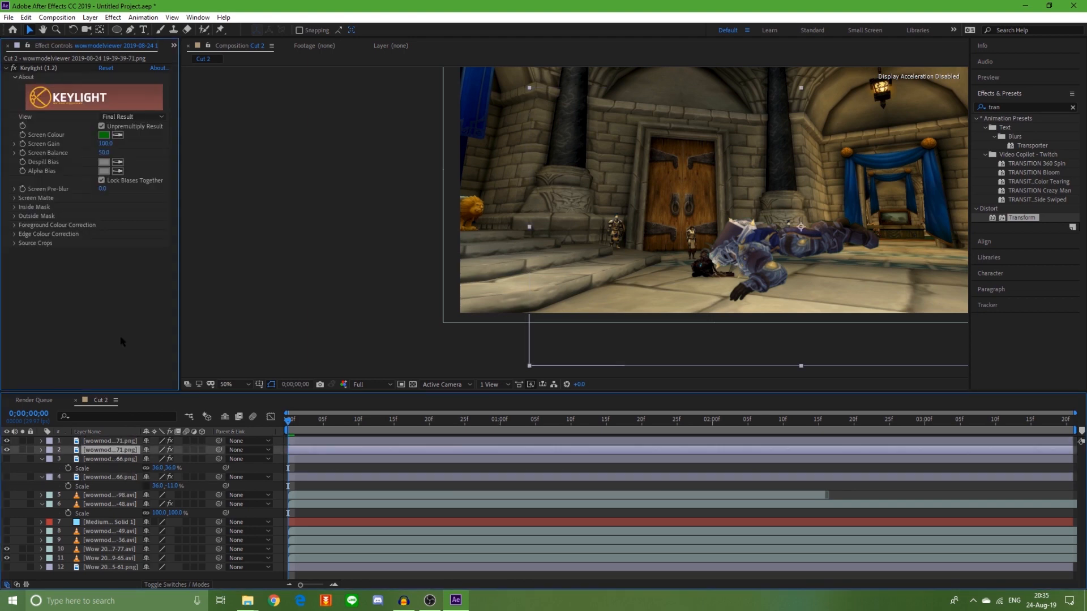
pyautogui.hotkey('ctrl', 'v')
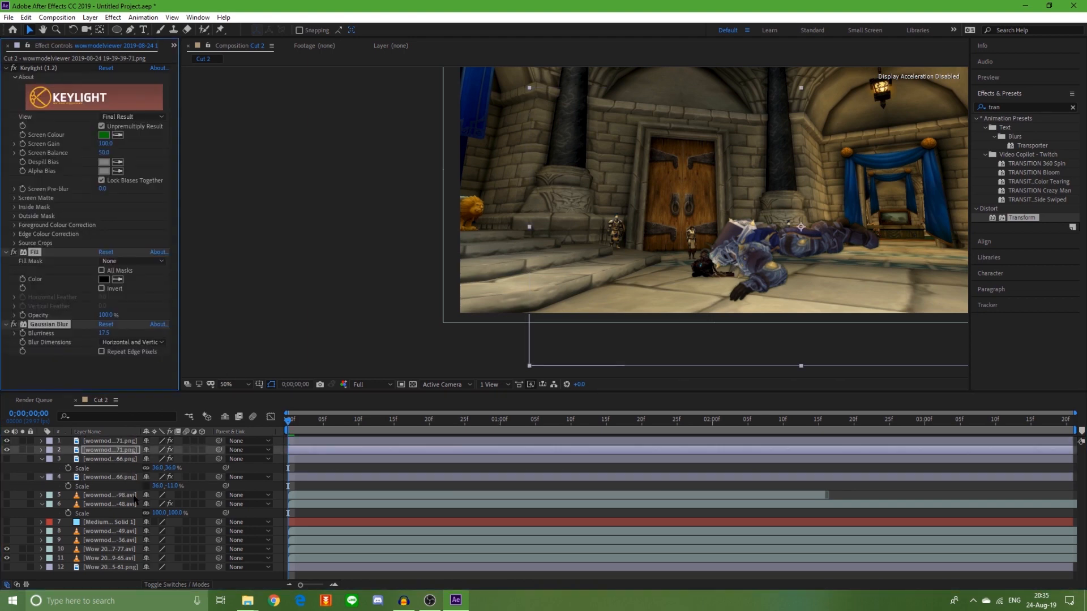
# - Scale both fallen knight layers to 51% and place them on the floor in front of the blue-curtained doorway
pyautogui.keyDown('shift'); pyautogui.click(764, 269); pyautogui.keyUp('shift')
pyautogui.moveTo(765, 269); pyautogui.dragTo(839, 285)
pyautogui.press('s')
pyautogui.moveTo(156, 450); pyautogui.dragTo(151, 455)
pyautogui.moveTo(847, 256); pyautogui.dragTo(823, 275)
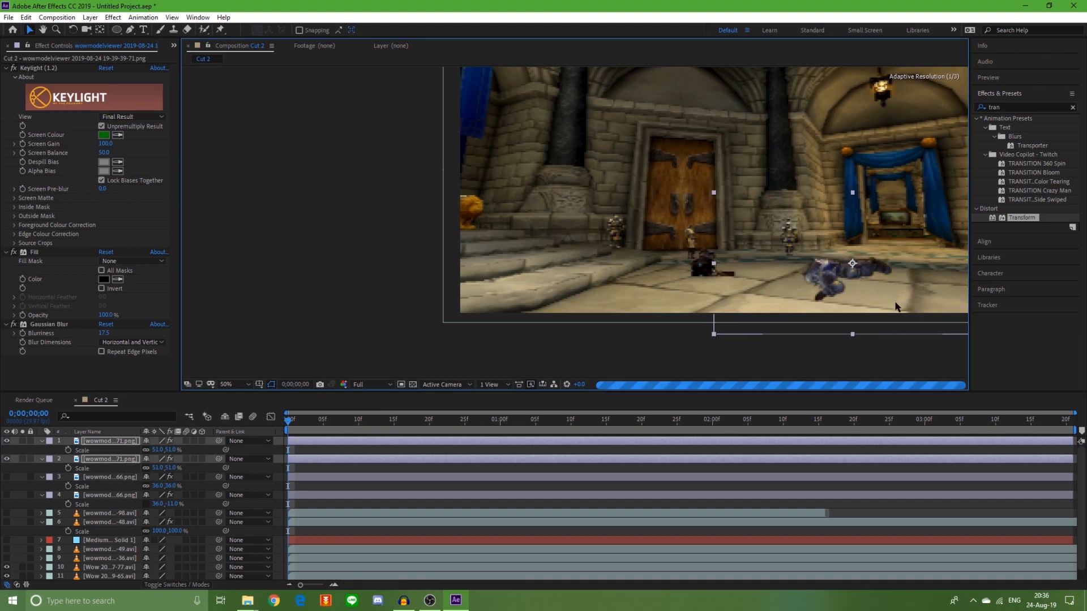
pyautogui.scroll(2, 896, 305)
pyautogui.scroll(2, 923, 300)
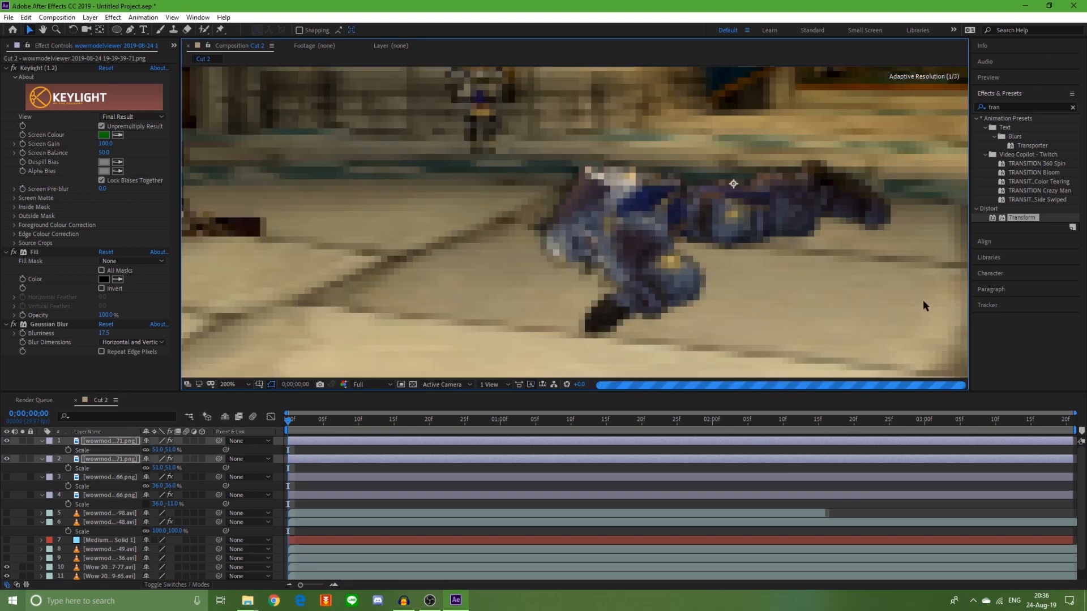
pyautogui.click(119, 464)
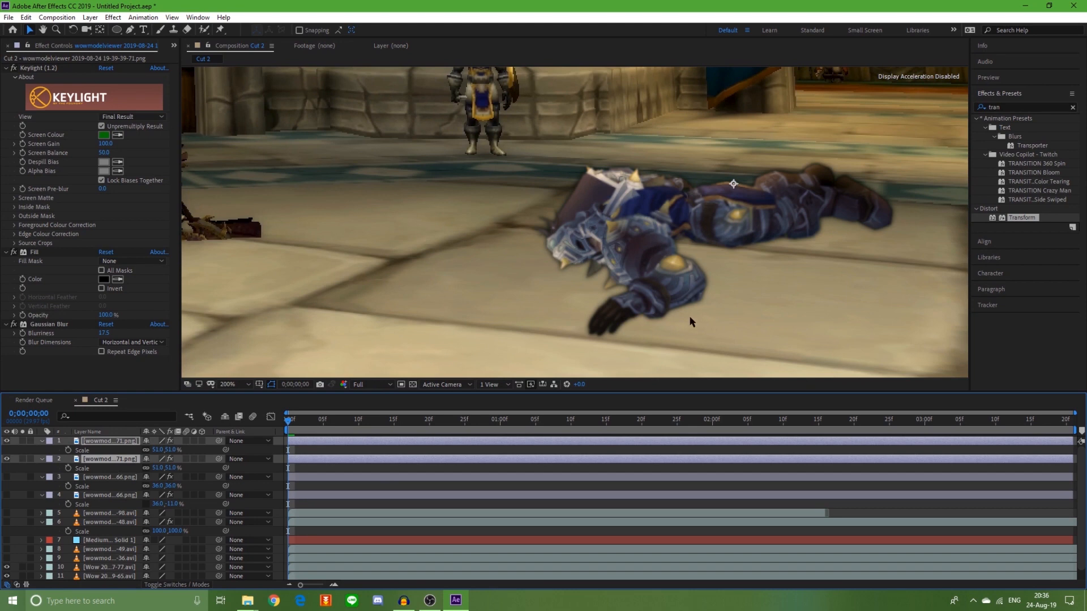
pyautogui.moveTo(716, 219); pyautogui.dragTo(709, 225)
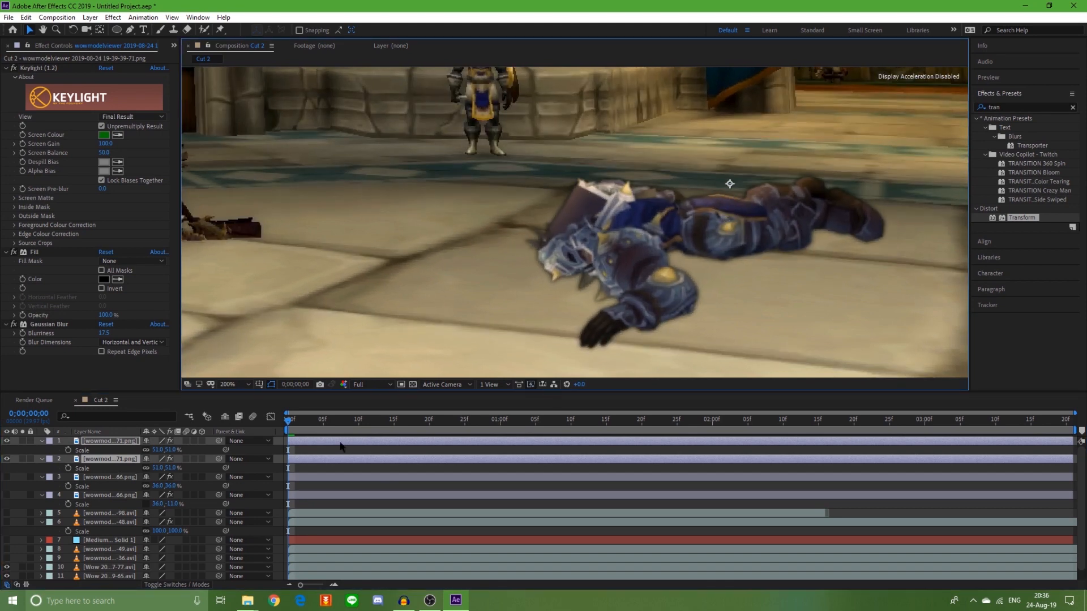
pyautogui.hotkey('ctrl', 'z')
# - Offset only the lower shadow copy slightly down and right of the fallen knight, and scale it to 53%
pyautogui.click(124, 485)
pyautogui.click(115, 462)
pyautogui.moveTo(716, 218); pyautogui.dragTo(721, 227)
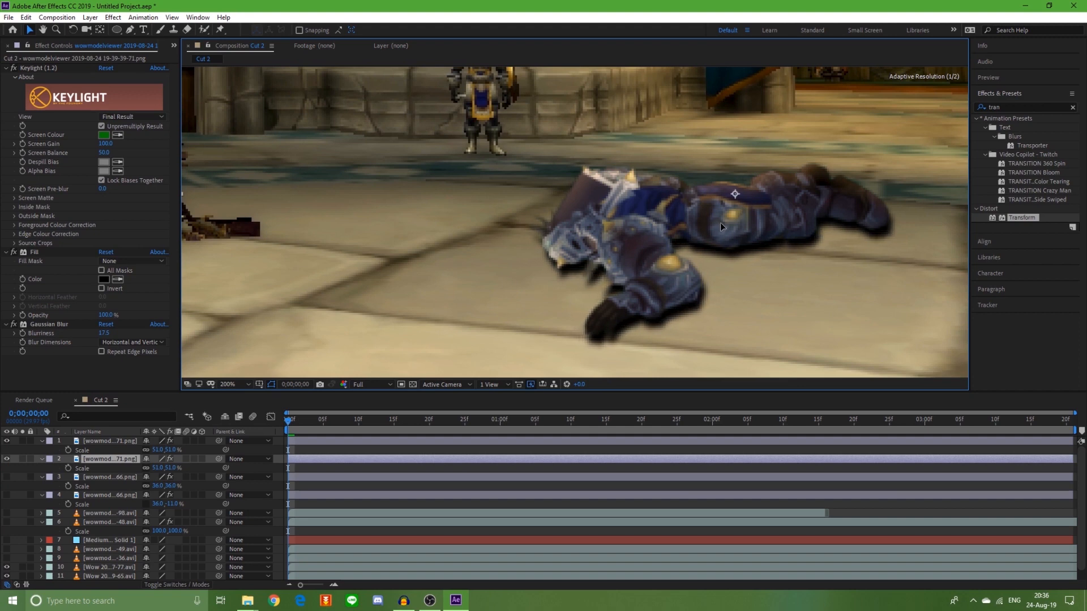
pyautogui.moveTo(172, 467); pyautogui.dragTo(179, 478)
pyautogui.click(174, 468)
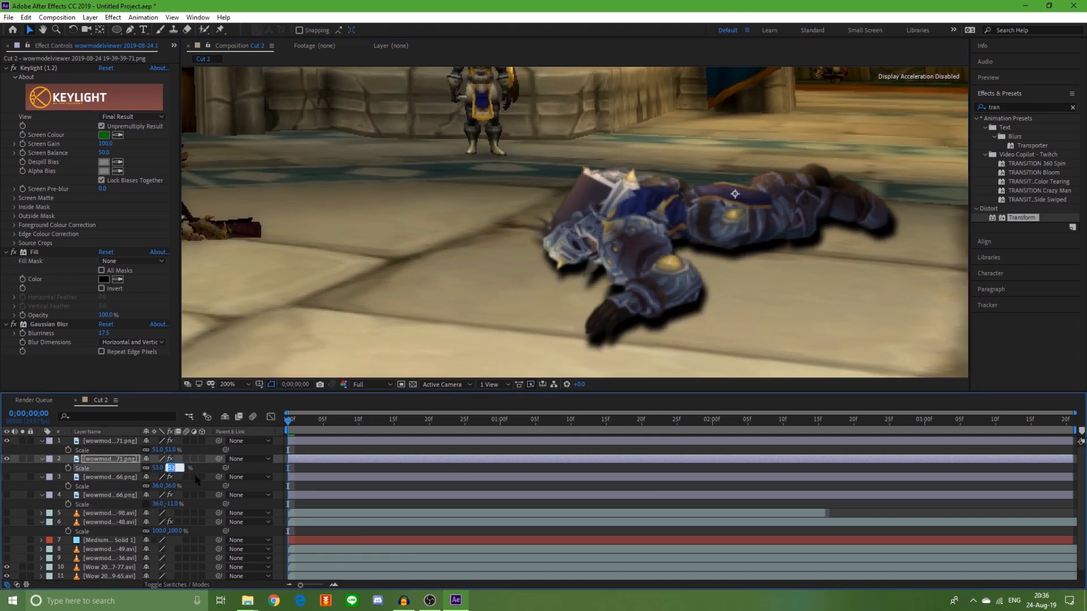
pyautogui.moveTo(760, 228); pyautogui.dragTo(763, 226)
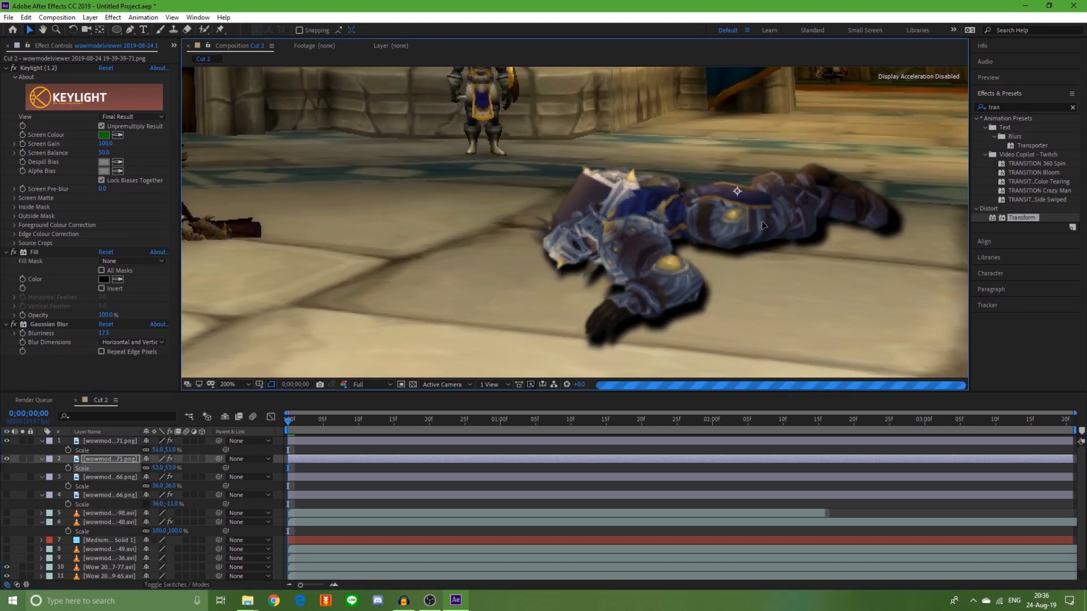
# - Soften the fallen knight's shadow with a layer opacity of 42% and a Gaussian Blur blurriness of 25.4
pyautogui.press('t')
pyautogui.moveTo(148, 468); pyautogui.dragTo(127, 472)
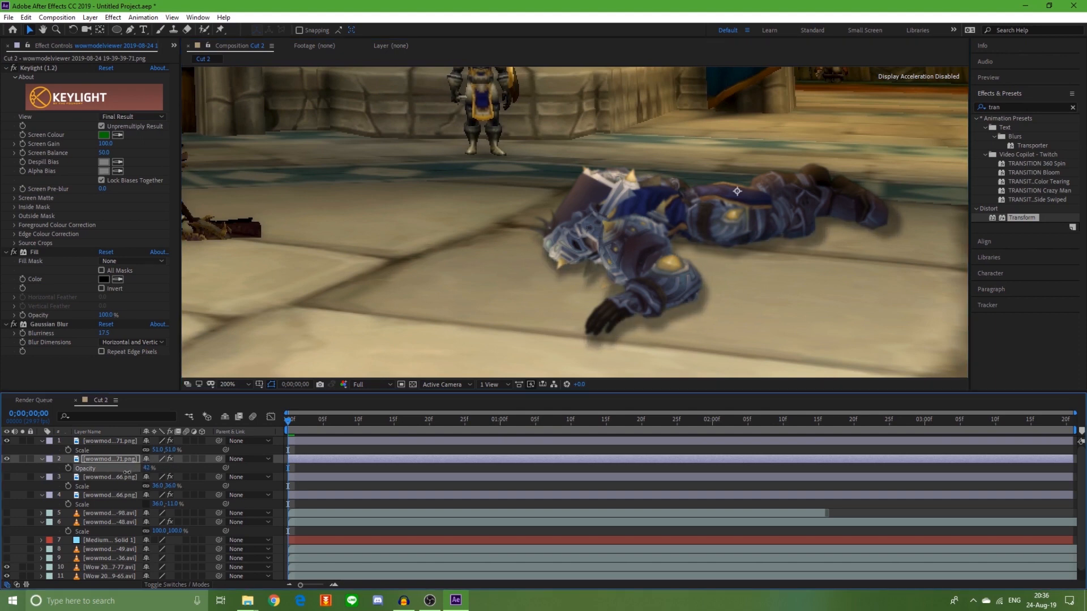
pyautogui.moveTo(104, 333); pyautogui.dragTo(141, 335)
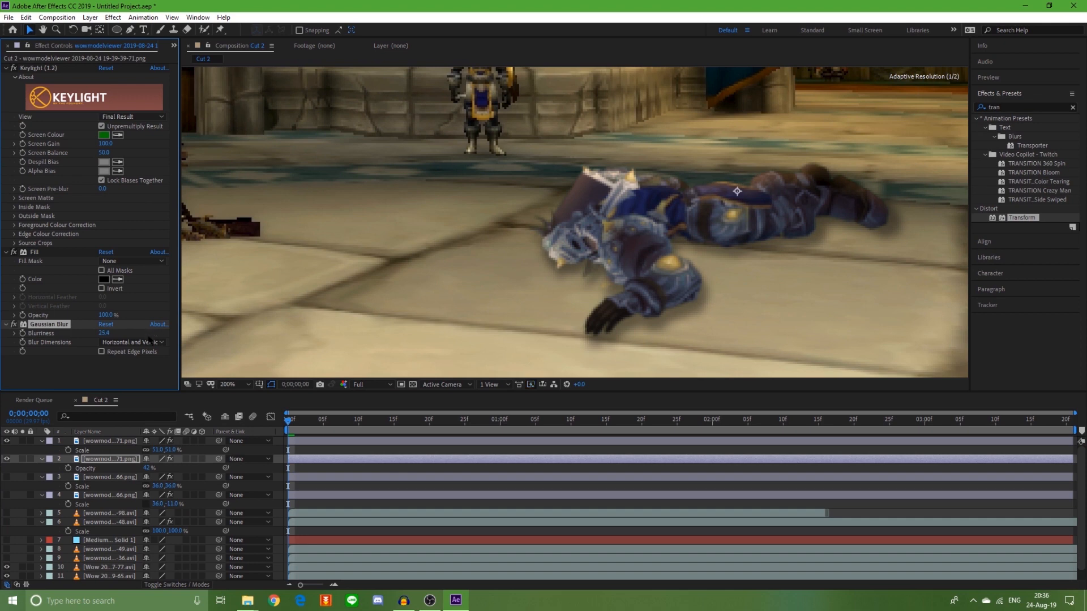
pyautogui.scroll(-1, 768, 300)
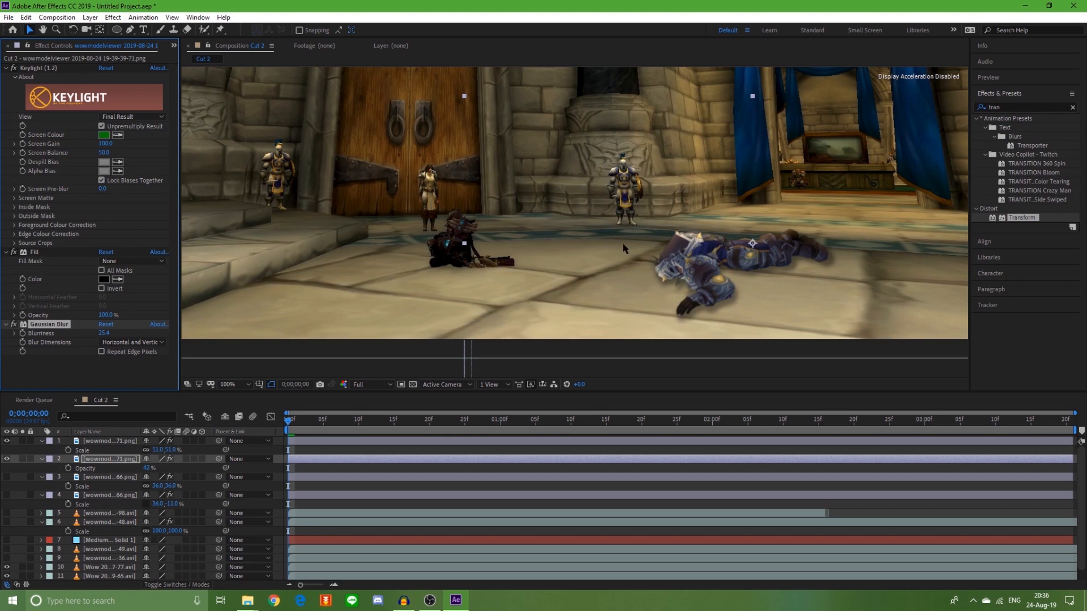
pyautogui.scroll(-2, 631, 286)
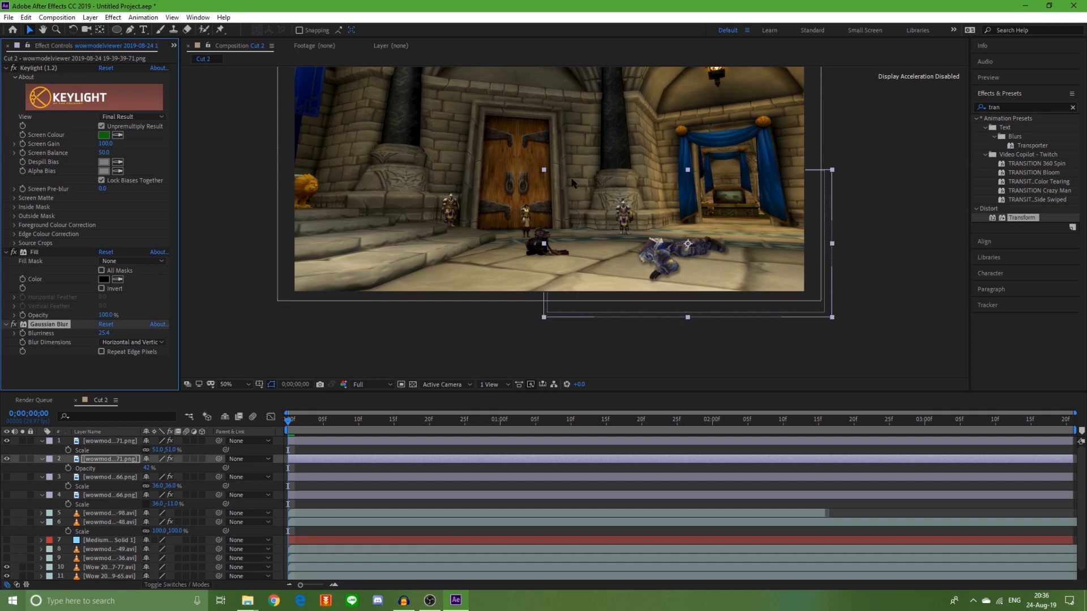
pyautogui.scroll(3, 700, 263)
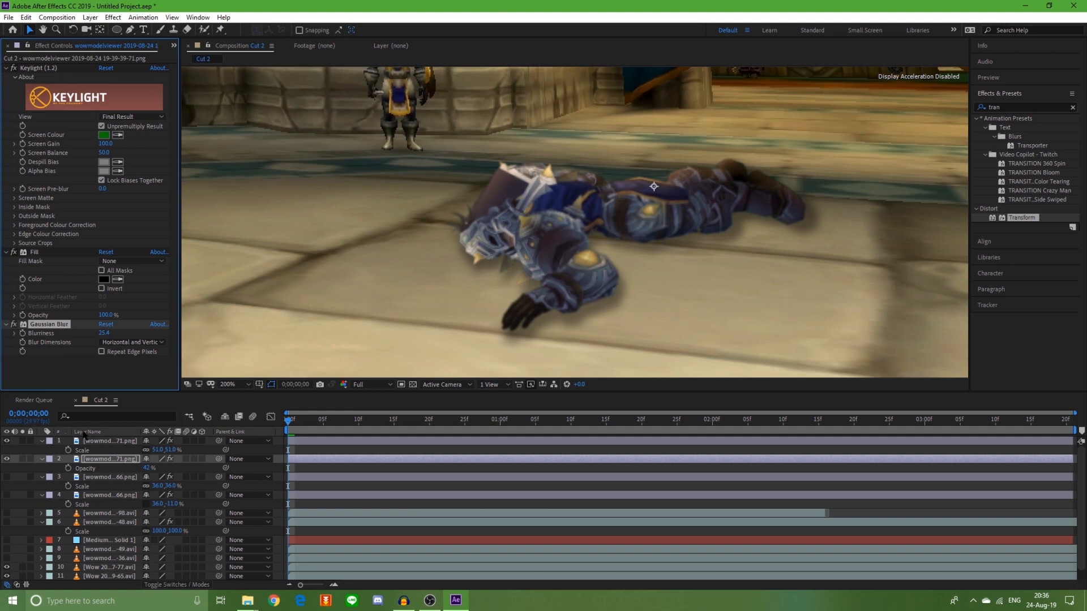
pyautogui.click(91, 442)
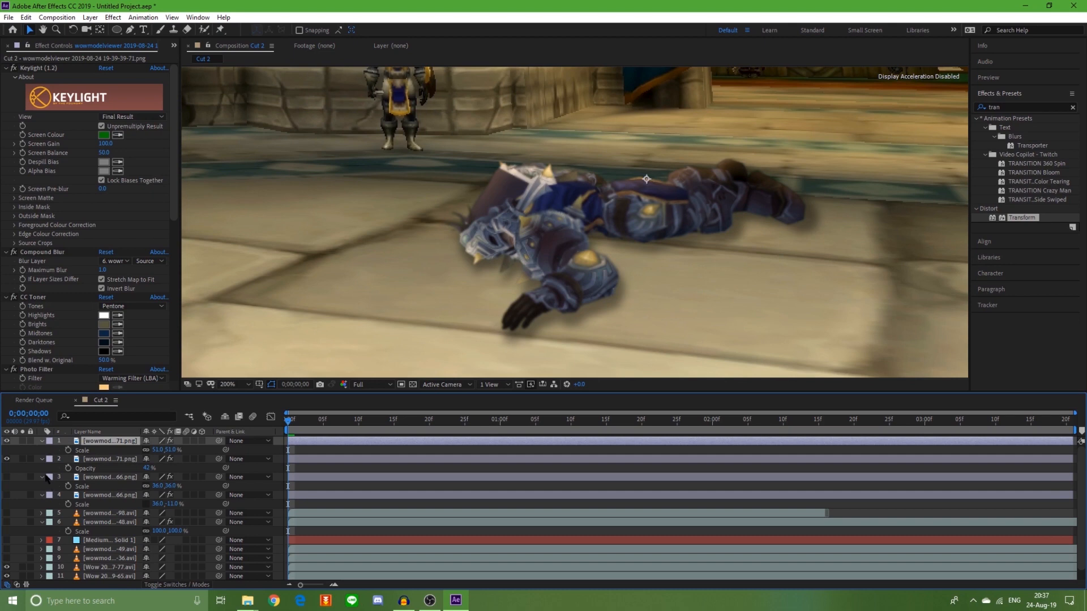
# - Delete the four knight image layers and the blue-curtained hall footage ending in 77.avi from Cut 2
pyautogui.keyDown('shift'); pyautogui.click(103, 497); pyautogui.keyUp('shift')
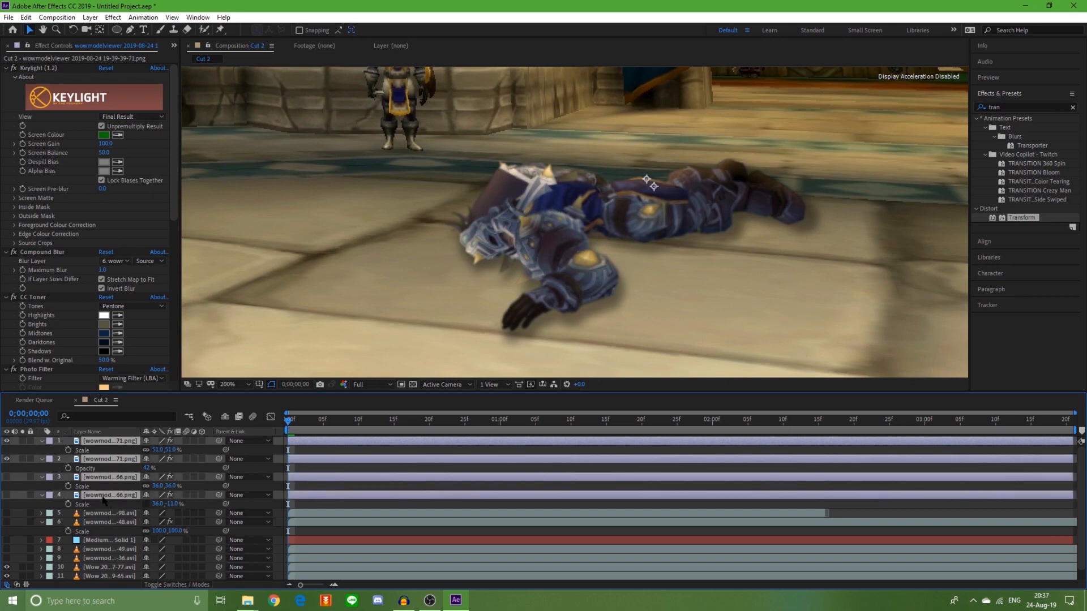
pyautogui.press('Delete')
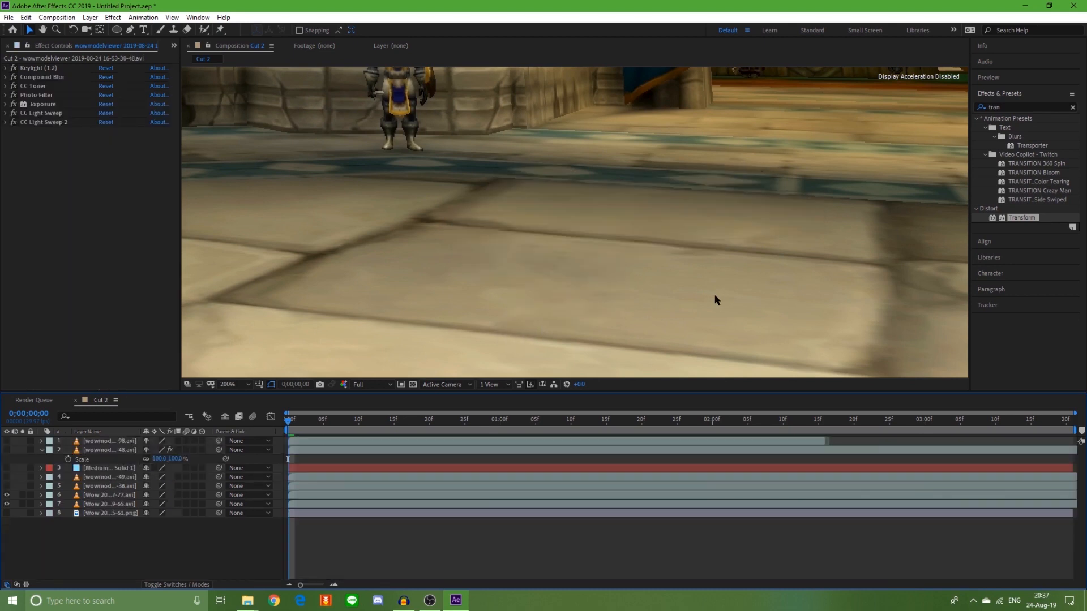
pyautogui.scroll(-2, 719, 300)
pyautogui.click(105, 504)
pyautogui.click(105, 495)
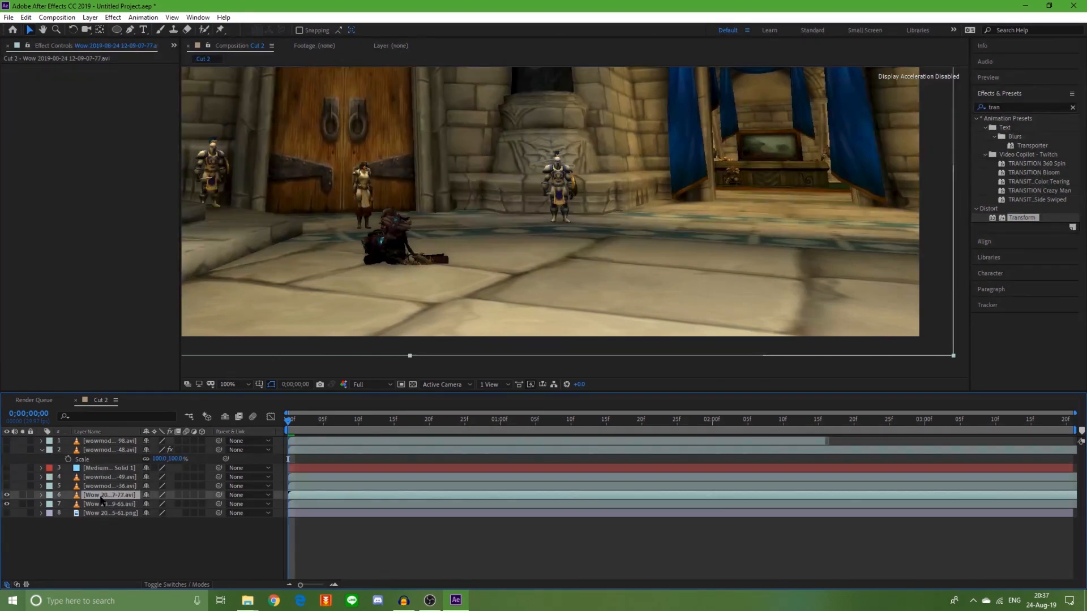
pyautogui.press('Delete')
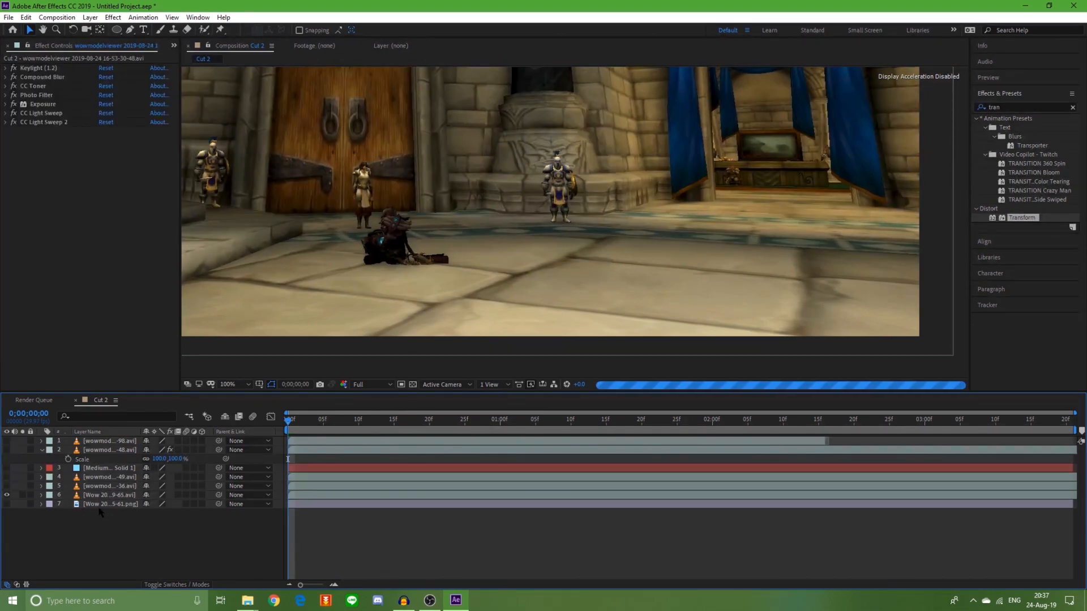
# - Delete the hidden Wow PNG layer and the Medium Cyan Solid 1 layer
pyautogui.click(102, 505)
pyautogui.press('Delete')
pyautogui.click(109, 469)
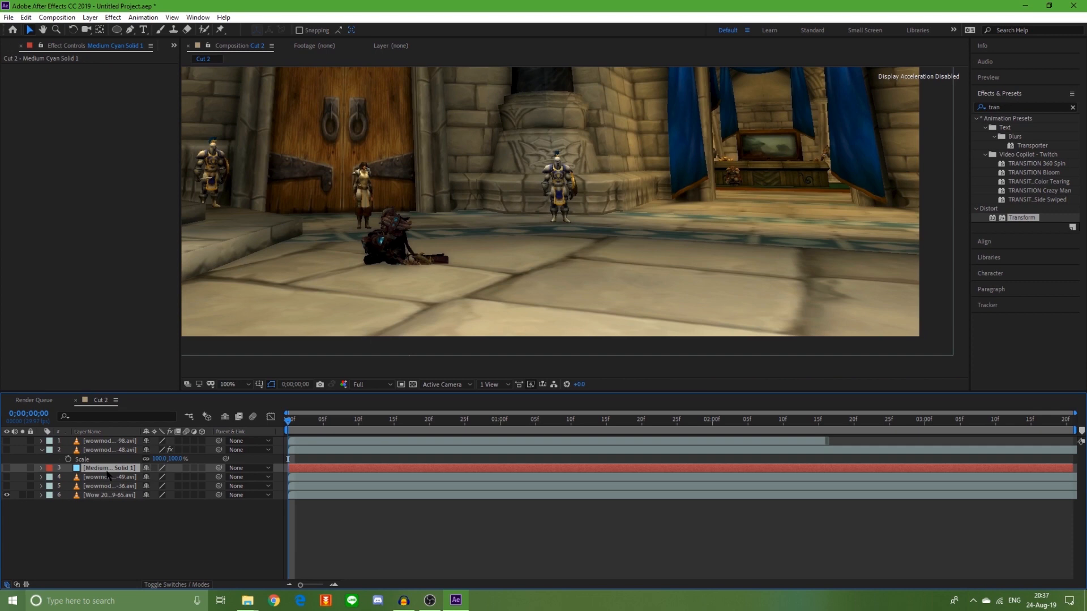
pyautogui.press('Delete')
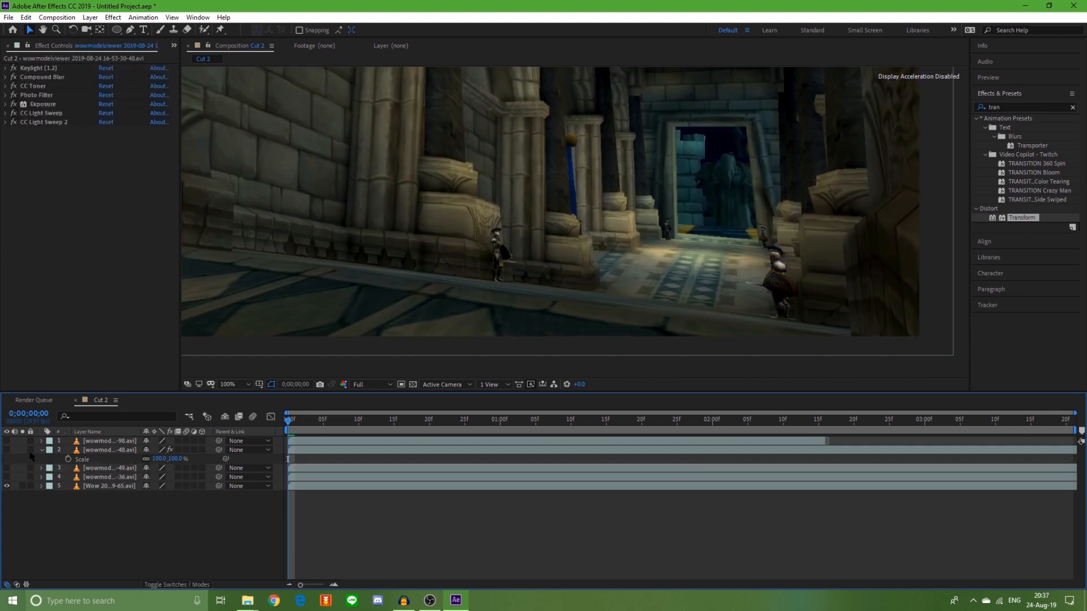
# - Show the animated knight footage ending in 48.avi and move it up and left to centre it over the corridor
pyautogui.click(7, 451)
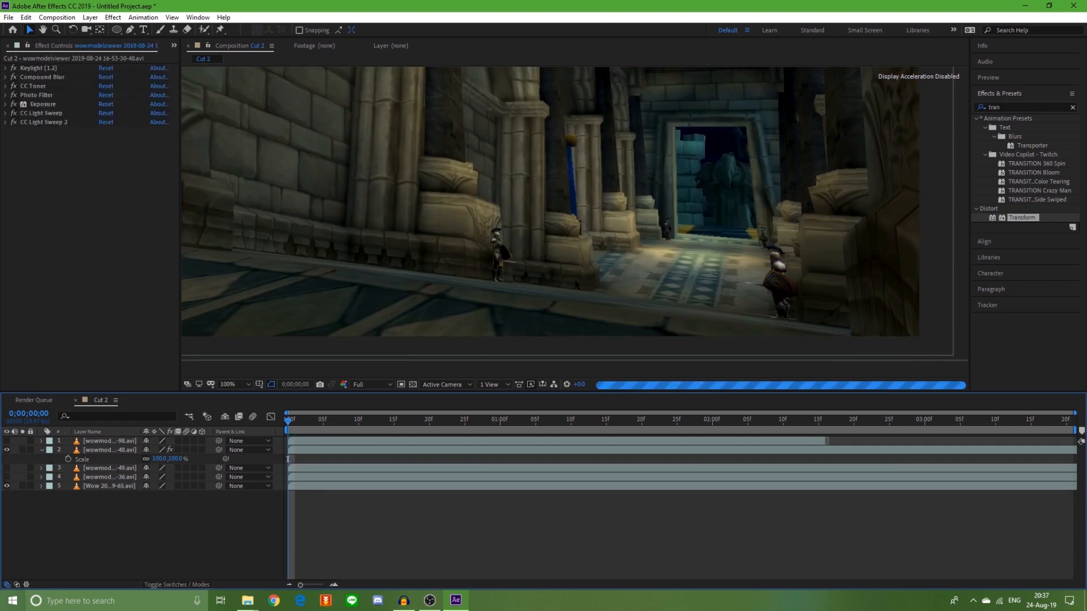
pyautogui.scroll(-4, 628, 241)
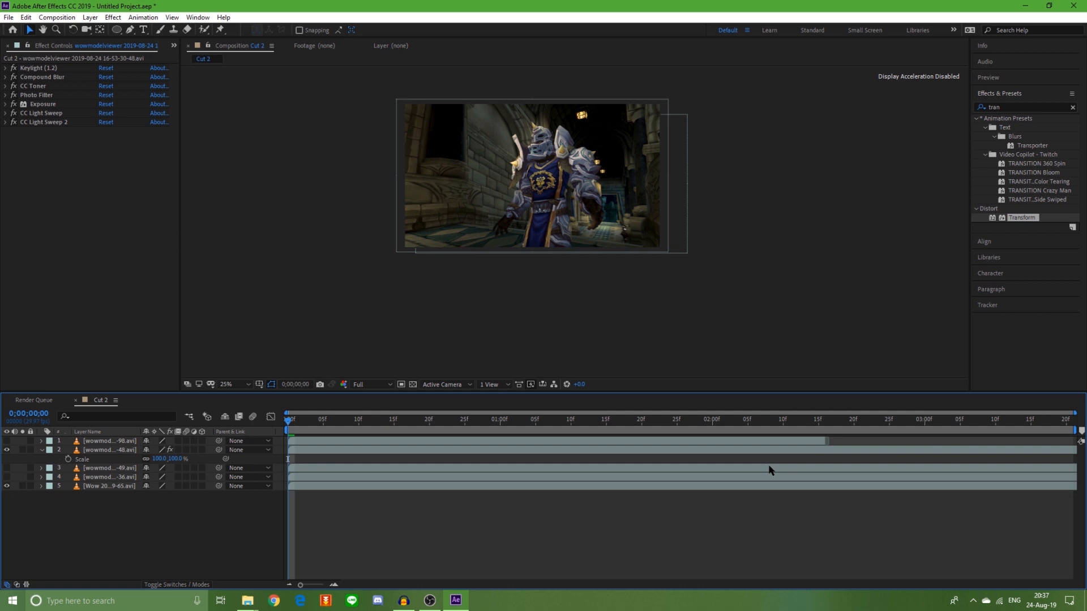
pyautogui.press('.')
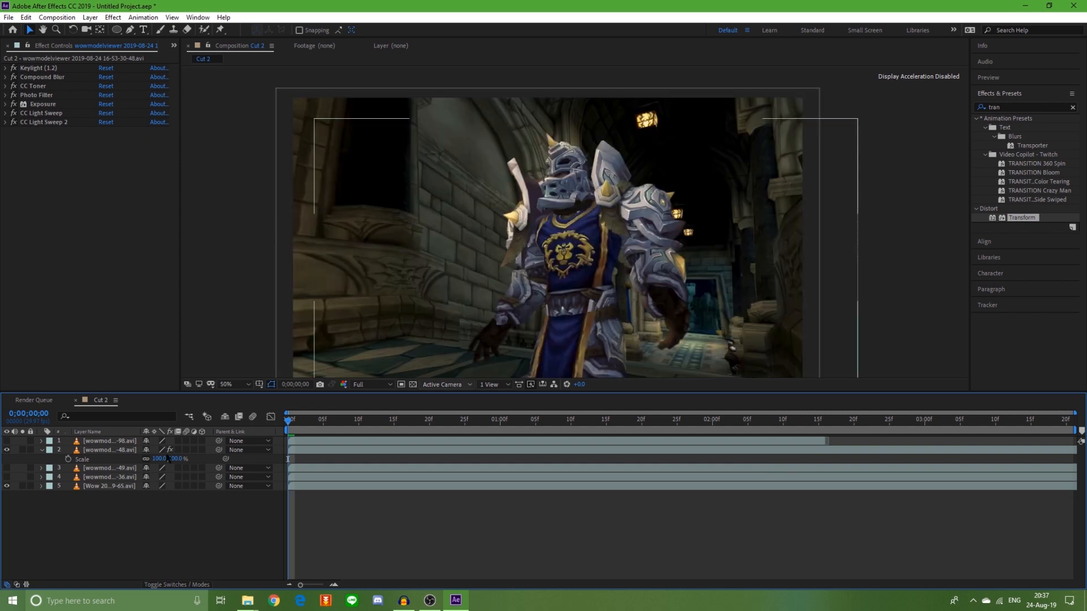
pyautogui.click(613, 312)
pyautogui.moveTo(604, 312); pyautogui.dragTo(560, 278)
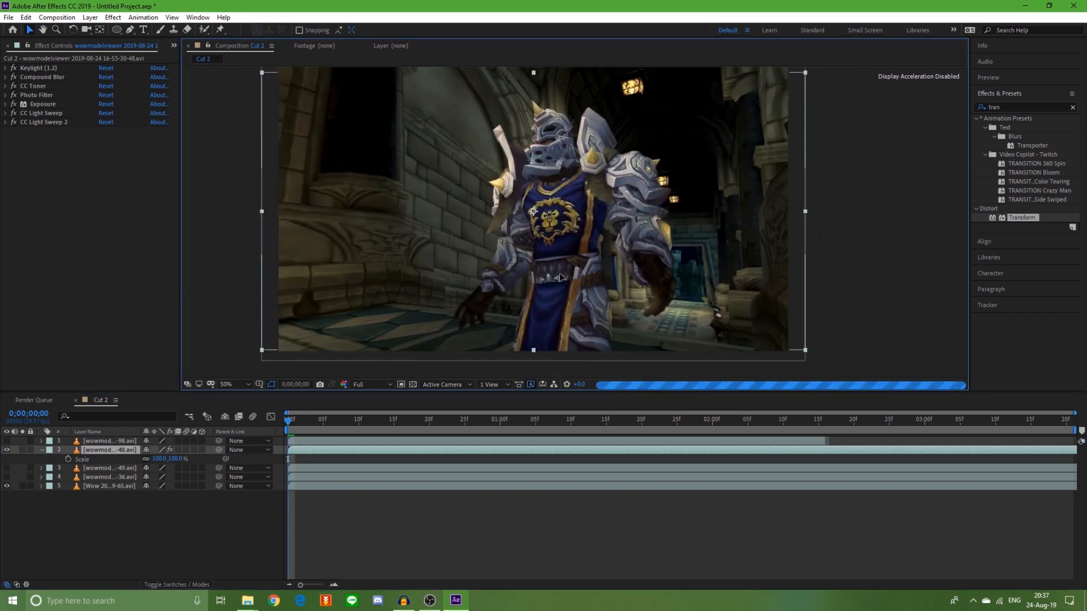
pyautogui.press('s')
pyautogui.press('s')
pyautogui.click(178, 459)
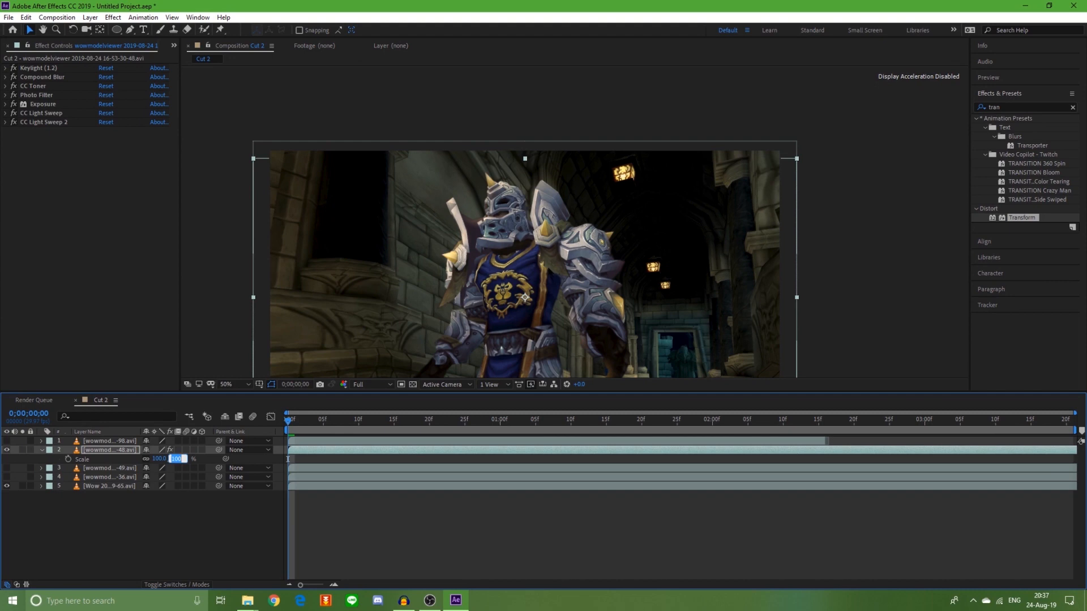
pyautogui.click(117, 452)
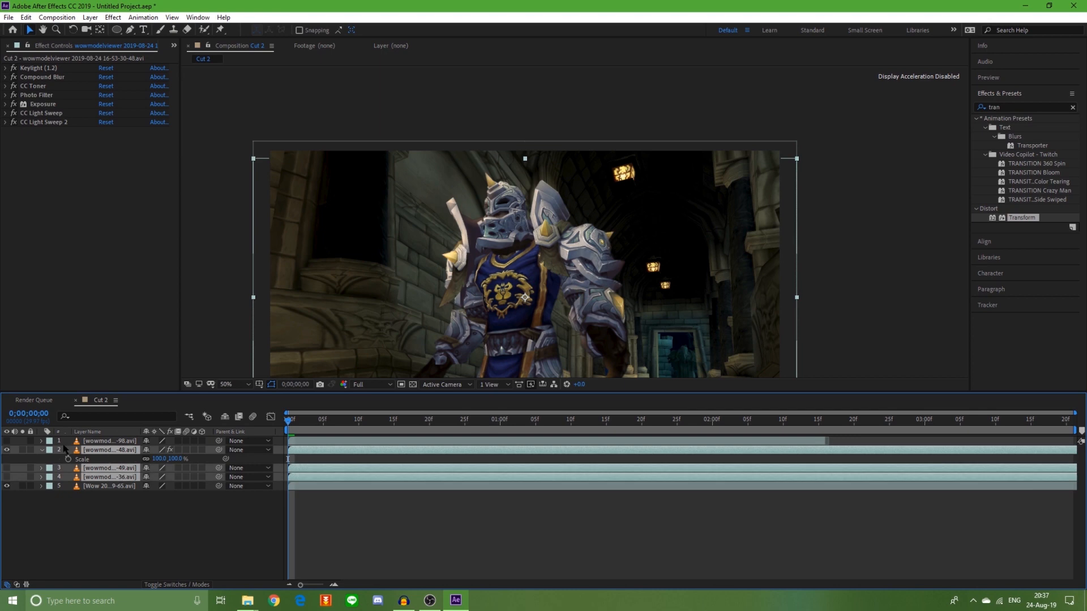
# - Set the position of all four wowmodelviewer footage layers to 960, 540
pyautogui.click(108, 441)
pyautogui.keyDown('shift'); pyautogui.click(102, 477); pyautogui.keyUp('shift')
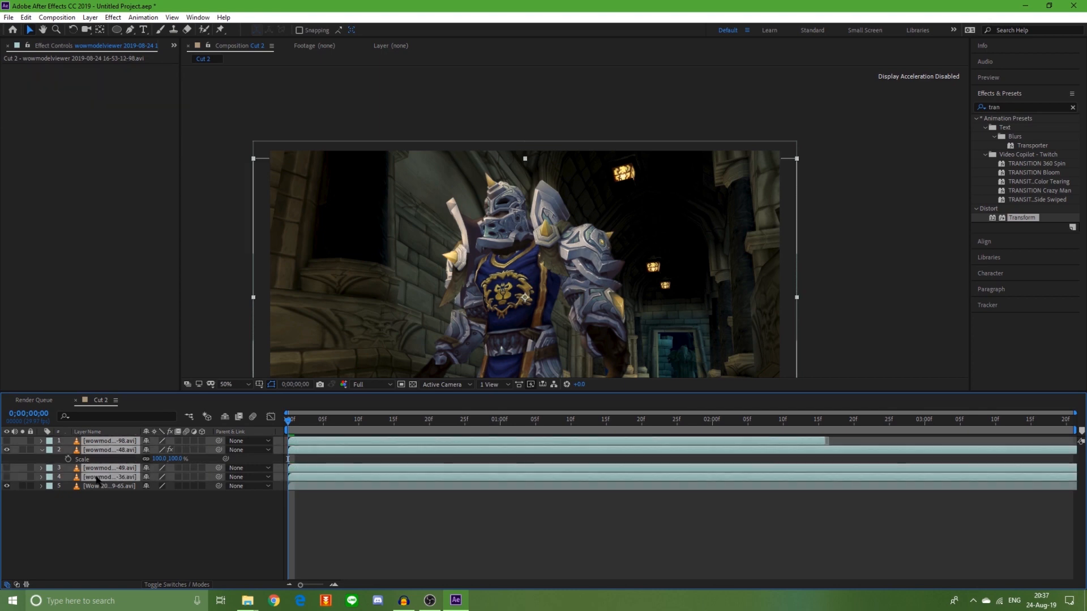
pyautogui.rightClick(97, 480)
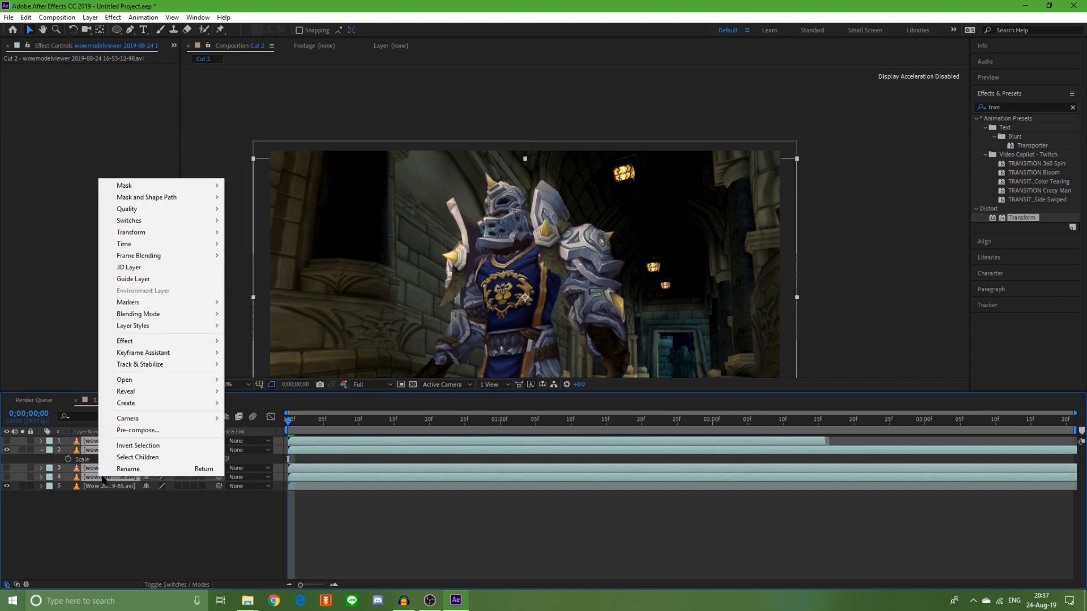
pyautogui.press('Escape')
pyautogui.hotkey('ctrl', 'Up')
pyautogui.hotkey('ctrl', 'Up')
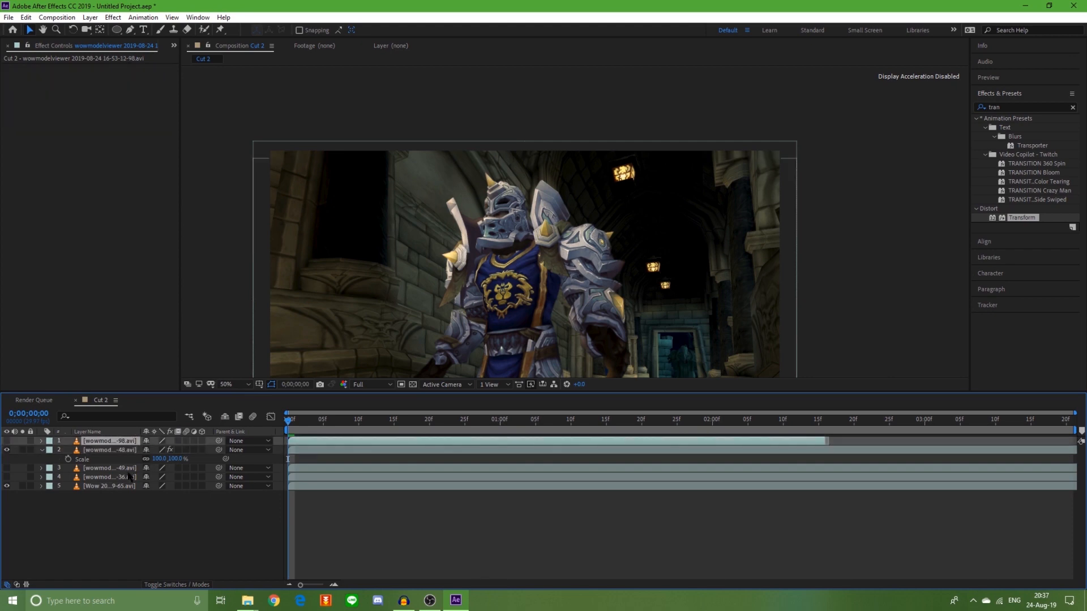
pyautogui.hotkey('ctrl', 'shift', 'Down')
pyautogui.hotkey('ctrl', 'shift', 'Down')
pyautogui.hotkey('ctrl', 'shift', 'Down')
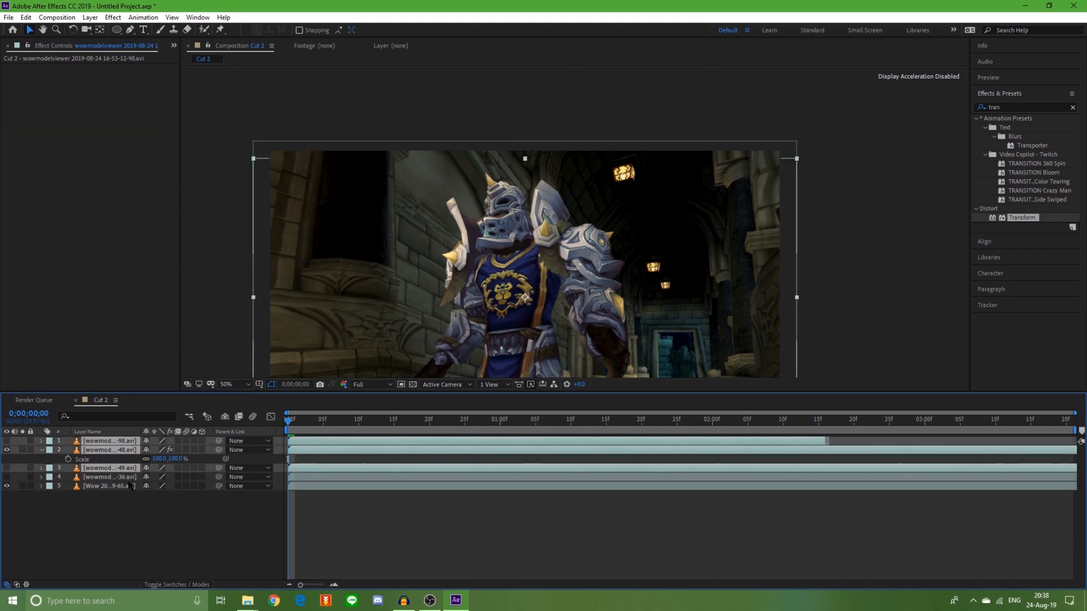
pyautogui.press('p')
pyautogui.click(166, 468)
pyautogui.write('540')
pyautogui.press('Return')
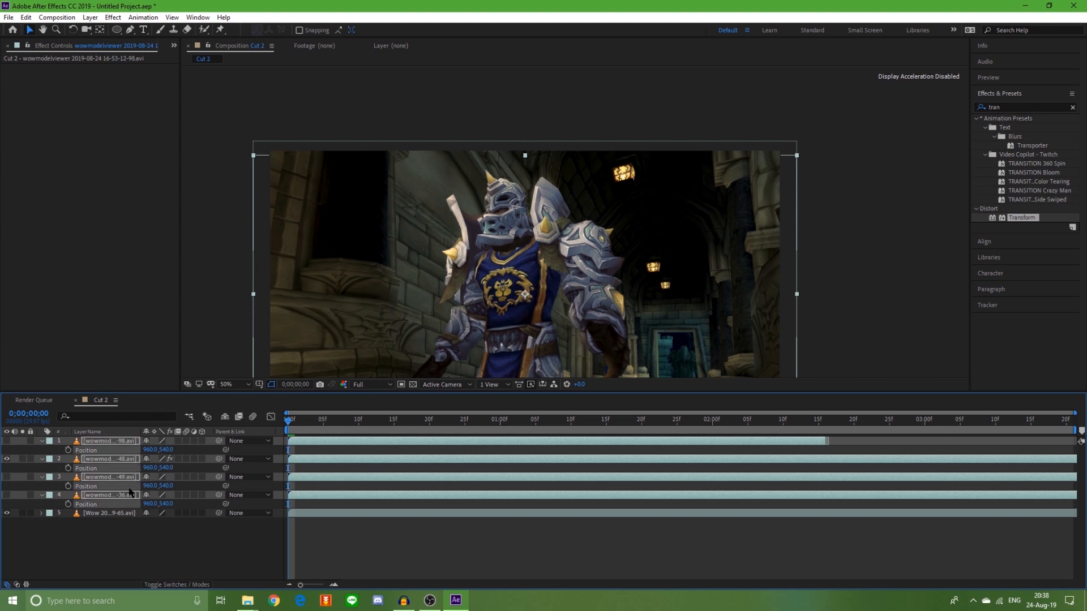
# - Fit the four selected wowmodelviewer layers to the composition height
pyautogui.rightClick(111, 441)
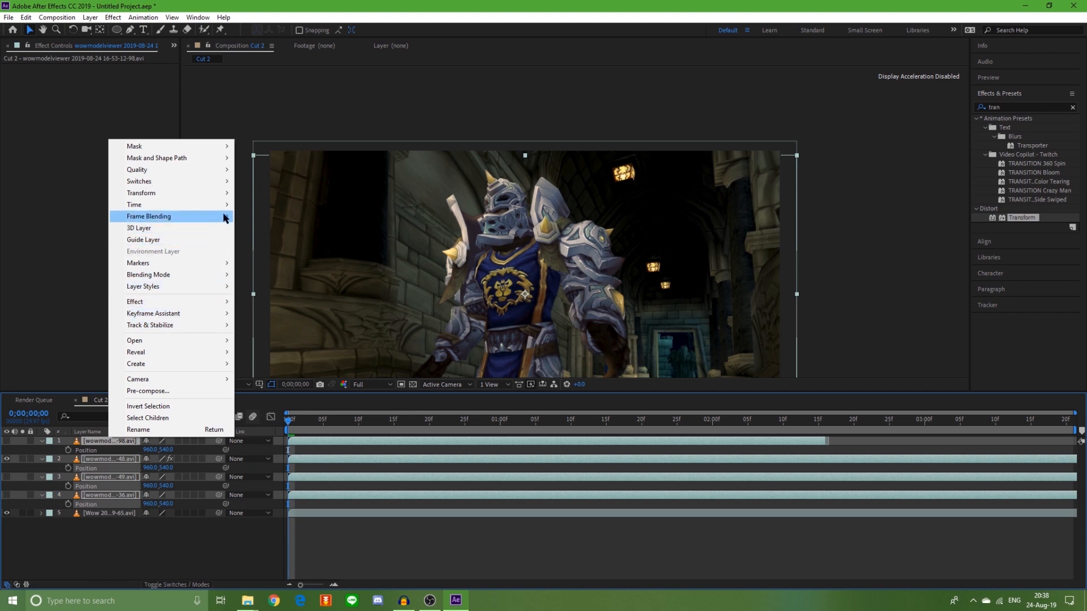
pyautogui.moveTo(226, 192)
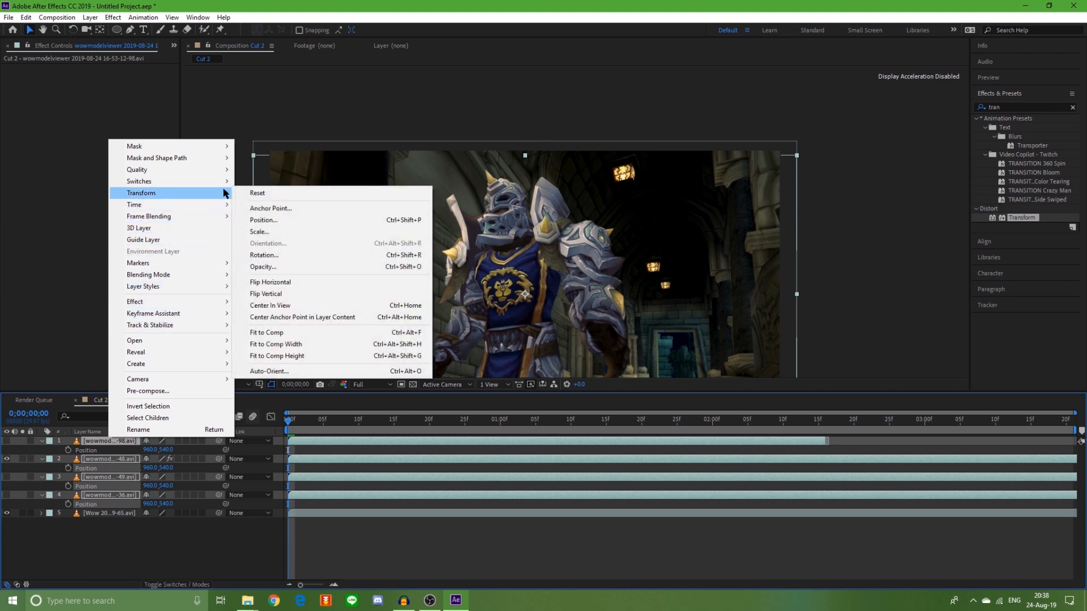
pyautogui.click(306, 356)
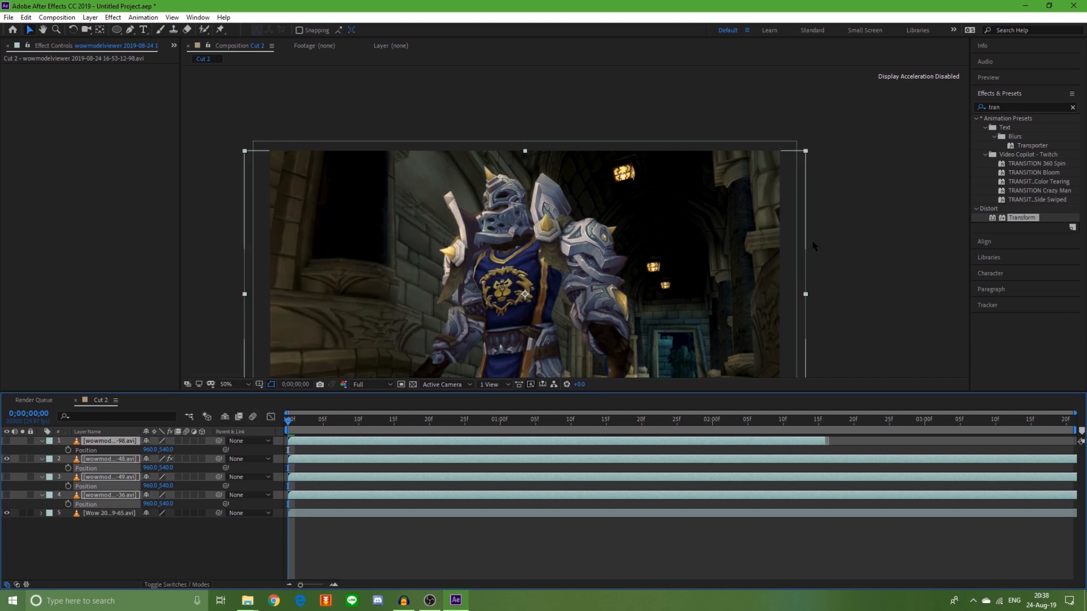
# - Increase the scale of the four wowmodelviewer layers to 105.3%, and collapse their properties
pyautogui.scroll(-2, 719, 267)
pyautogui.press('s')
pyautogui.click(181, 451)
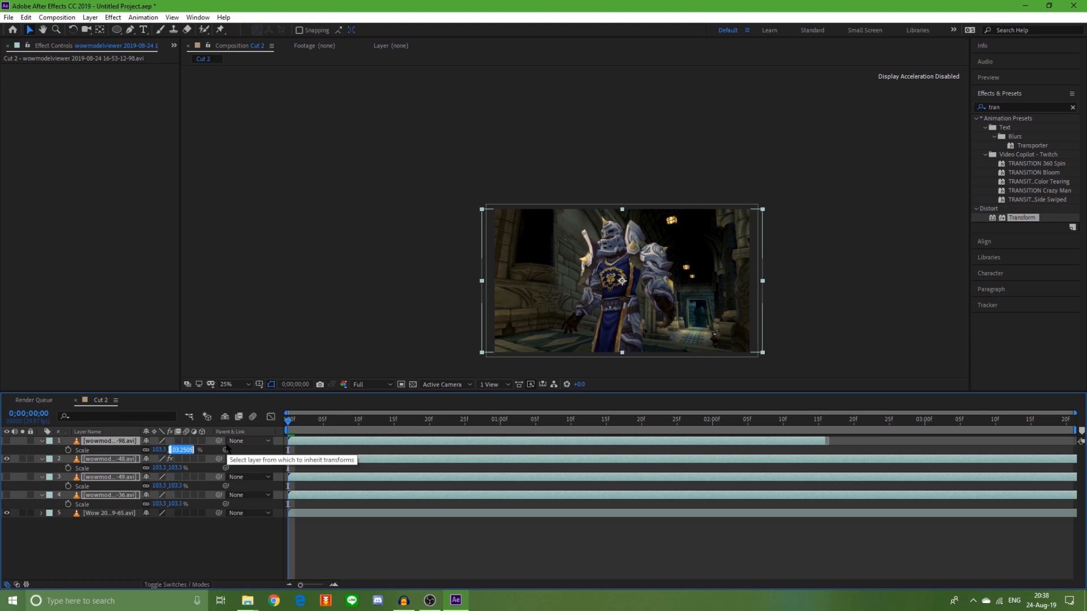
pyautogui.press('Up')
pyautogui.press('Up')
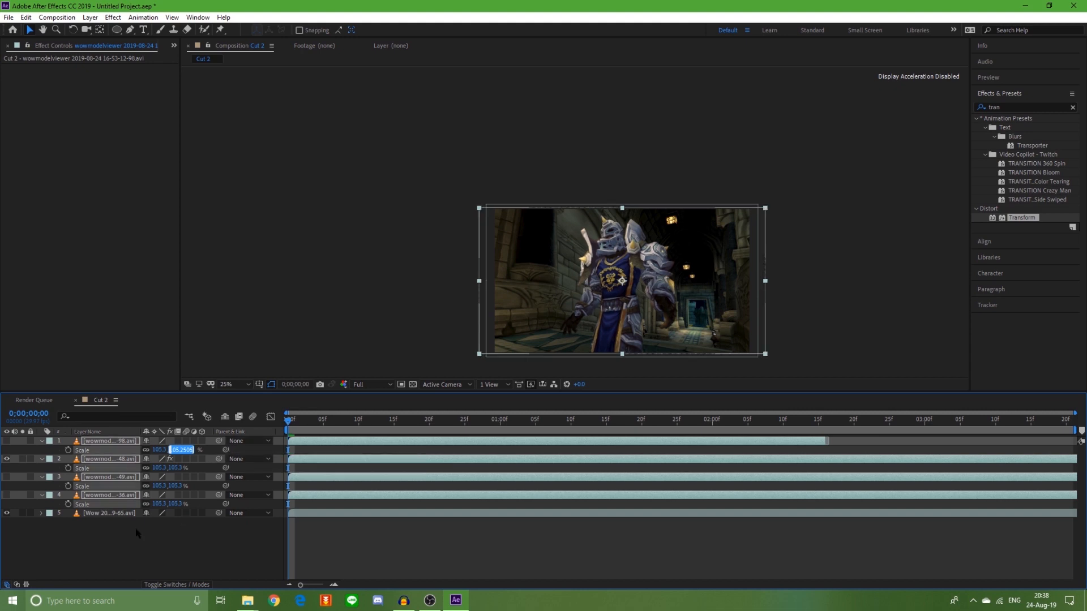
pyautogui.press('Return')
pyautogui.press('s')
pyautogui.click(76, 510)
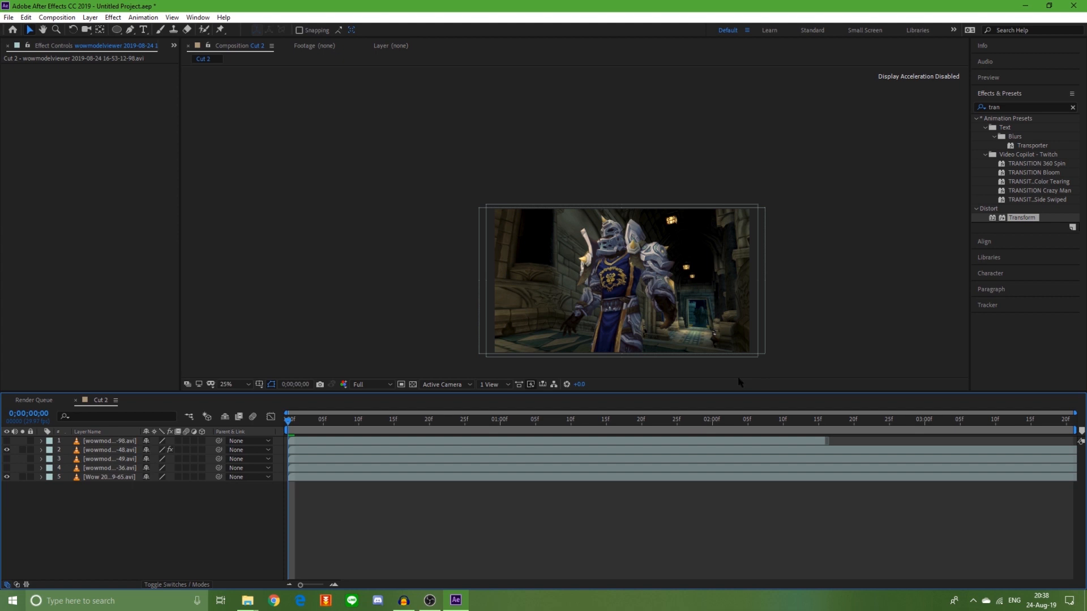
# - Scale the corridor background footage to 104% and shift it slightly left and down behind the knight
pyautogui.scroll(2, 735, 360)
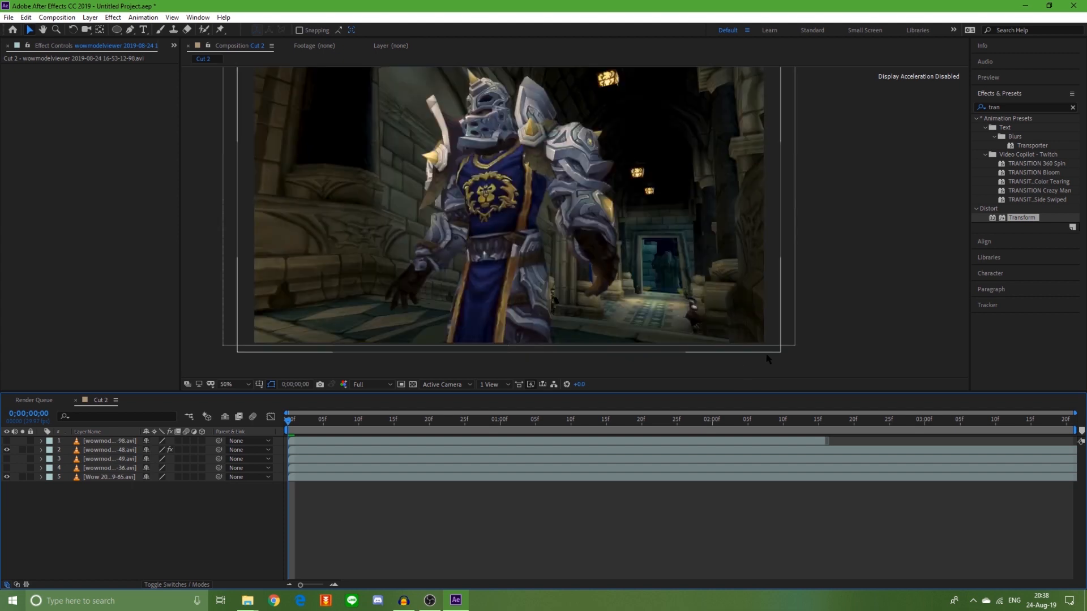
pyautogui.scroll(-2, 810, 371)
pyautogui.scroll(2, 811, 371)
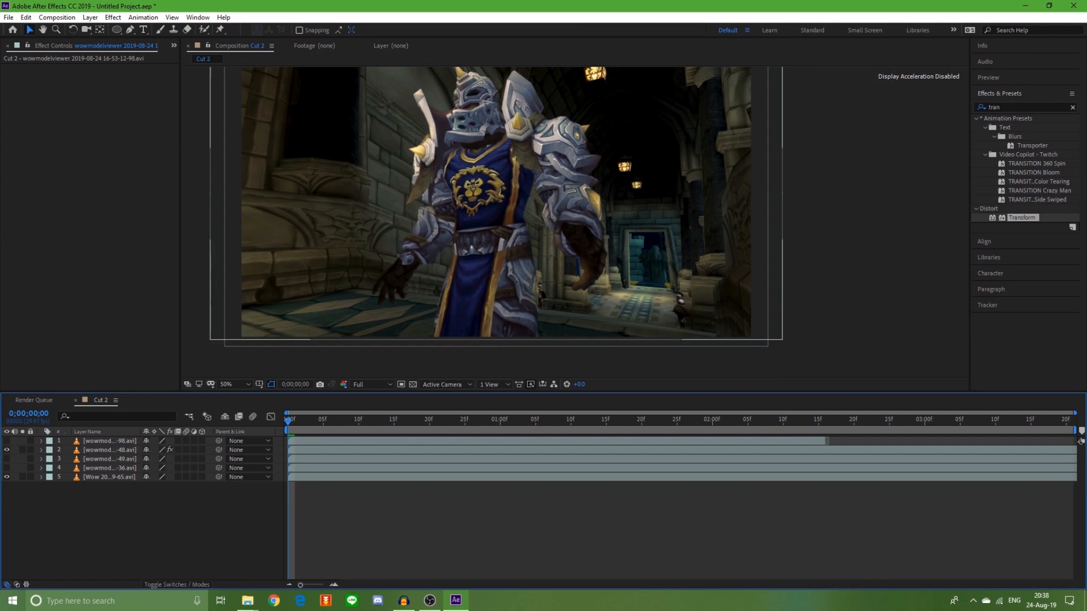
pyautogui.scroll(-2, 488, 147)
pyautogui.scroll(2, 431, 100)
pyautogui.scroll(-2, 586, 236)
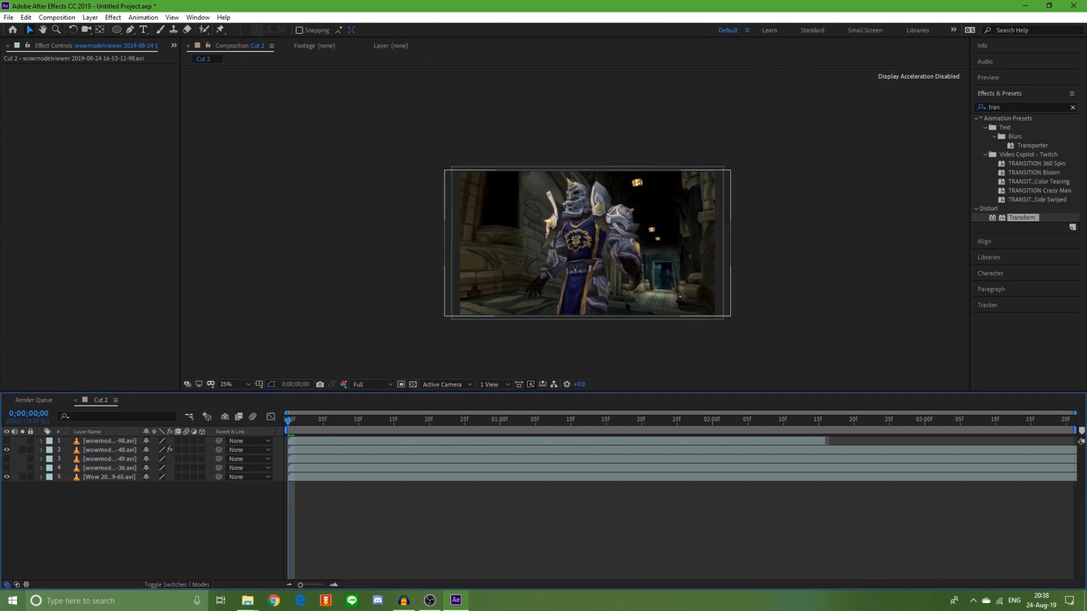
pyautogui.scroll(2, 586, 258)
pyautogui.click(130, 478)
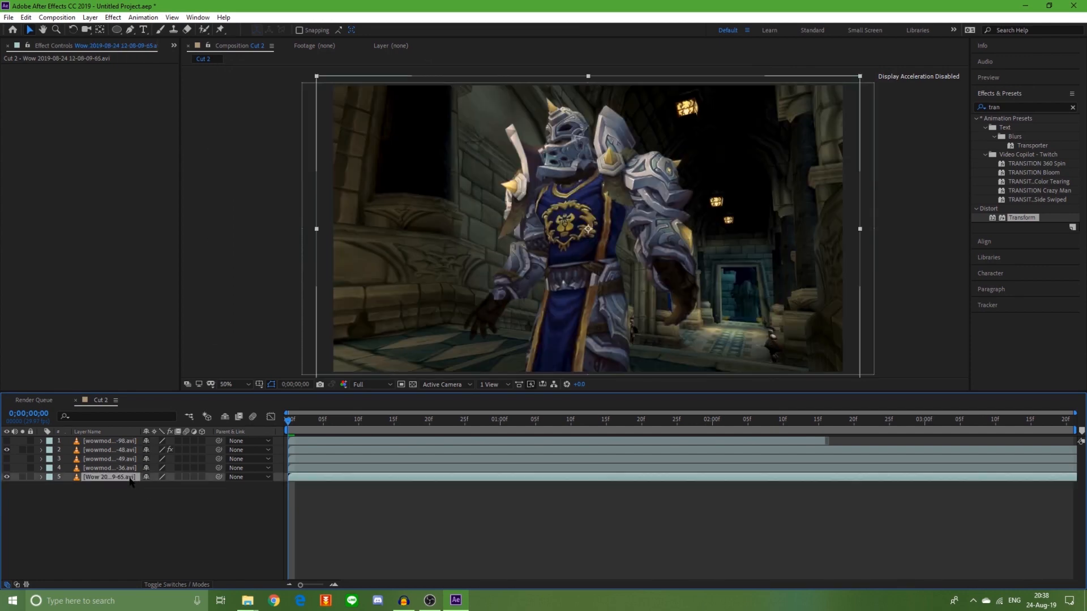
pyautogui.moveTo(588, 229); pyautogui.dragTo(574, 229)
pyautogui.press('s')
pyautogui.moveTo(170, 486)
pyautogui.mouseDown()
pyautogui.moveTo(187, 487)
pyautogui.moveTo(171, 487)
pyautogui.mouseUp()
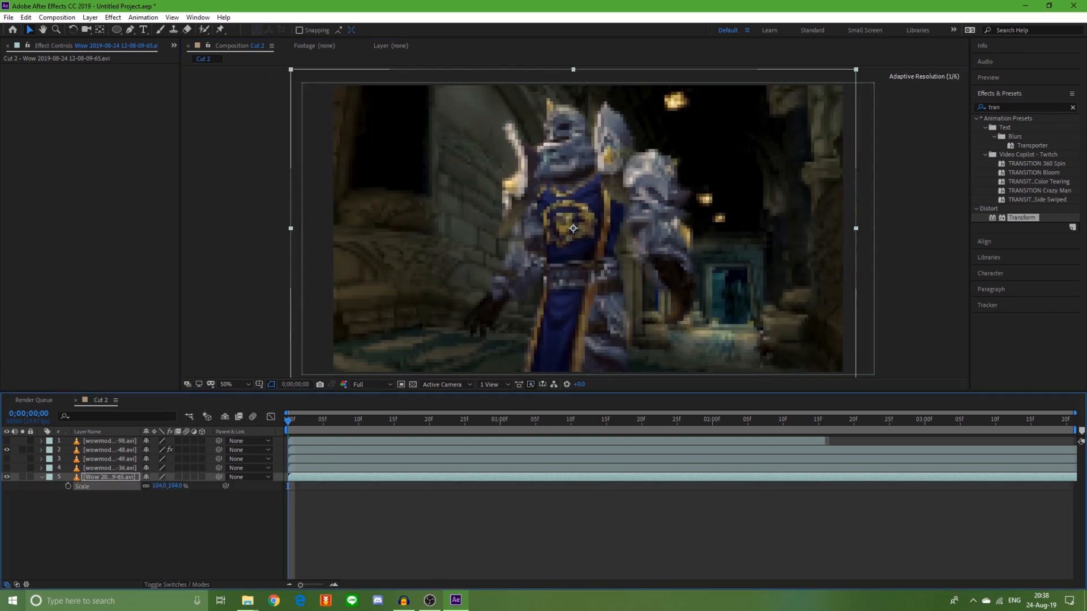
pyautogui.moveTo(734, 295)
pyautogui.mouseDown()
pyautogui.moveTo(742, 283)
pyautogui.moveTo(745, 304)
pyautogui.mouseUp()
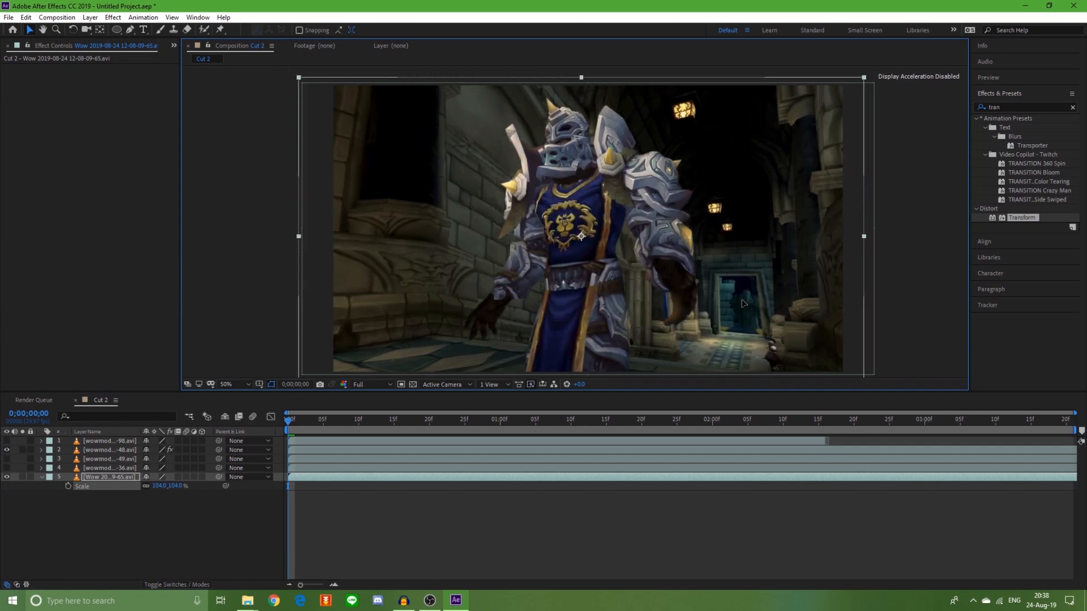
# - Lower the composition preview resolution to Quarter and scrub through the opening frames of the knight animation
pyautogui.click(88, 452)
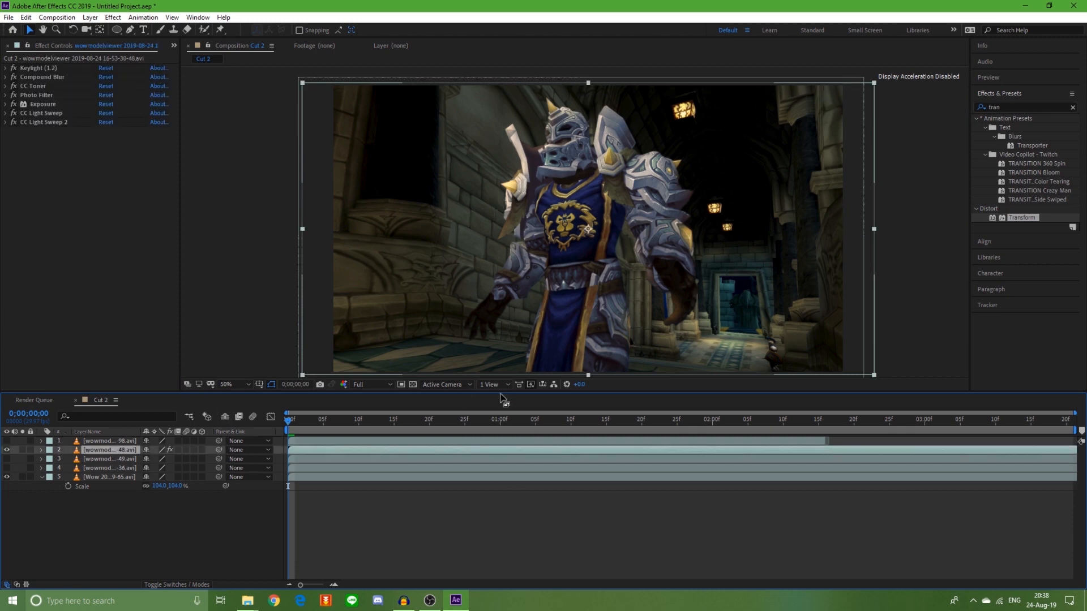
pyautogui.click(373, 424)
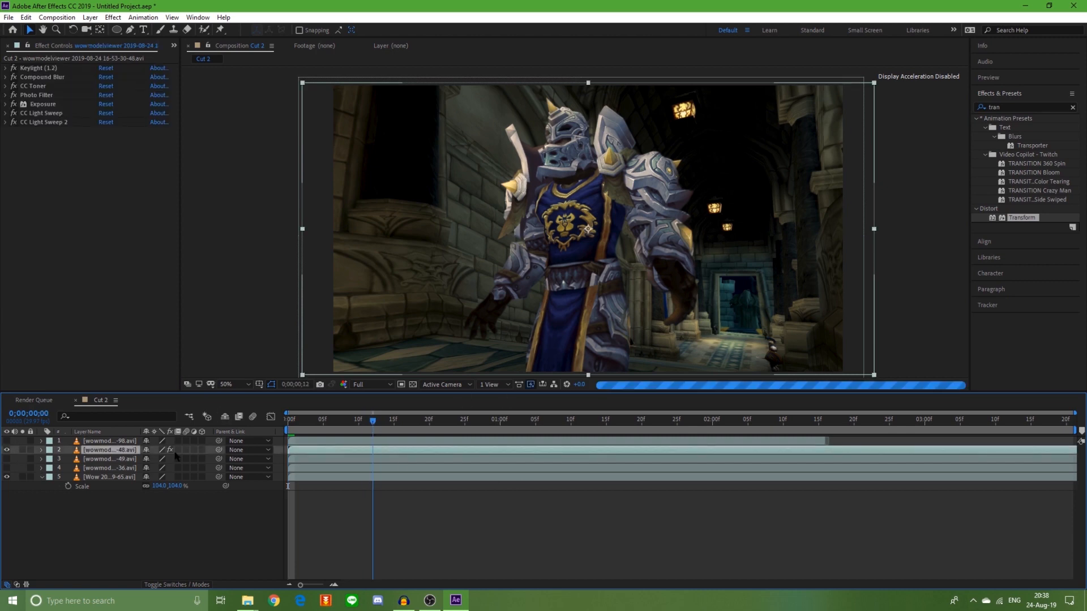
pyautogui.press('Home')
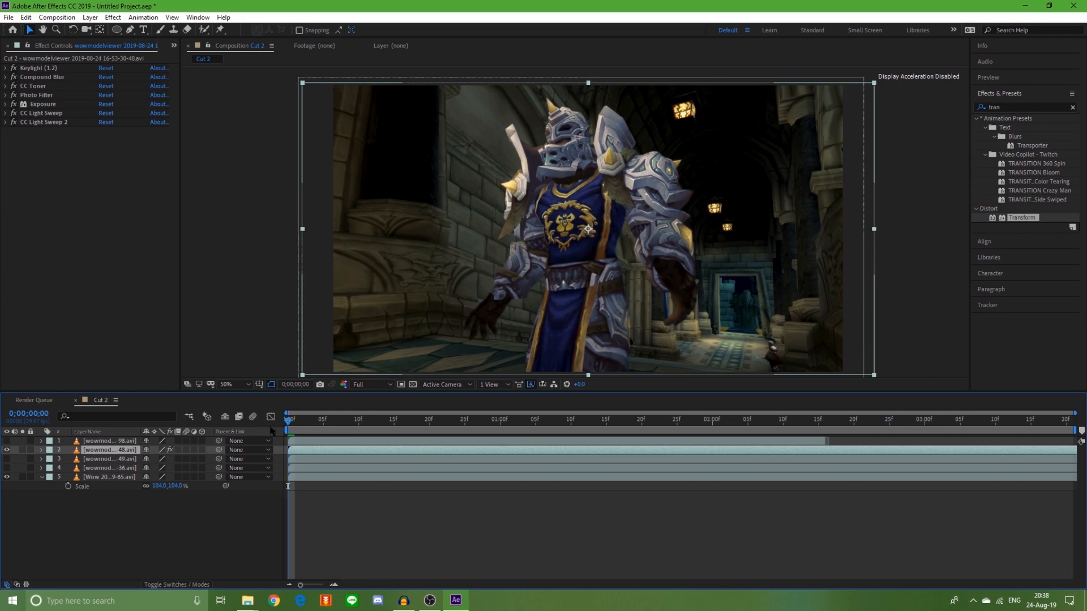
pyautogui.click(367, 389)
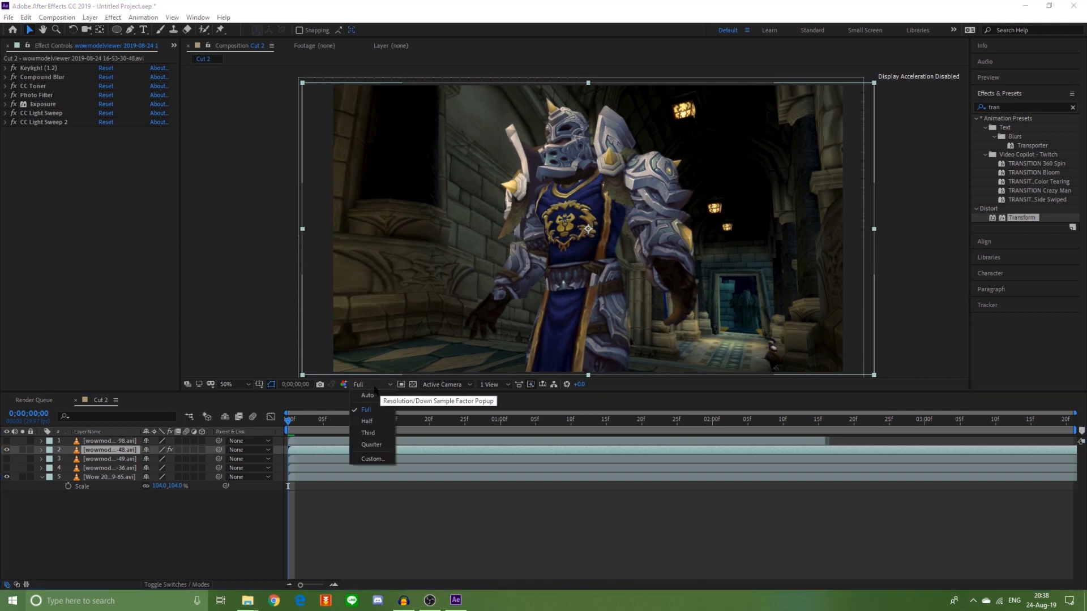
pyautogui.click(380, 446)
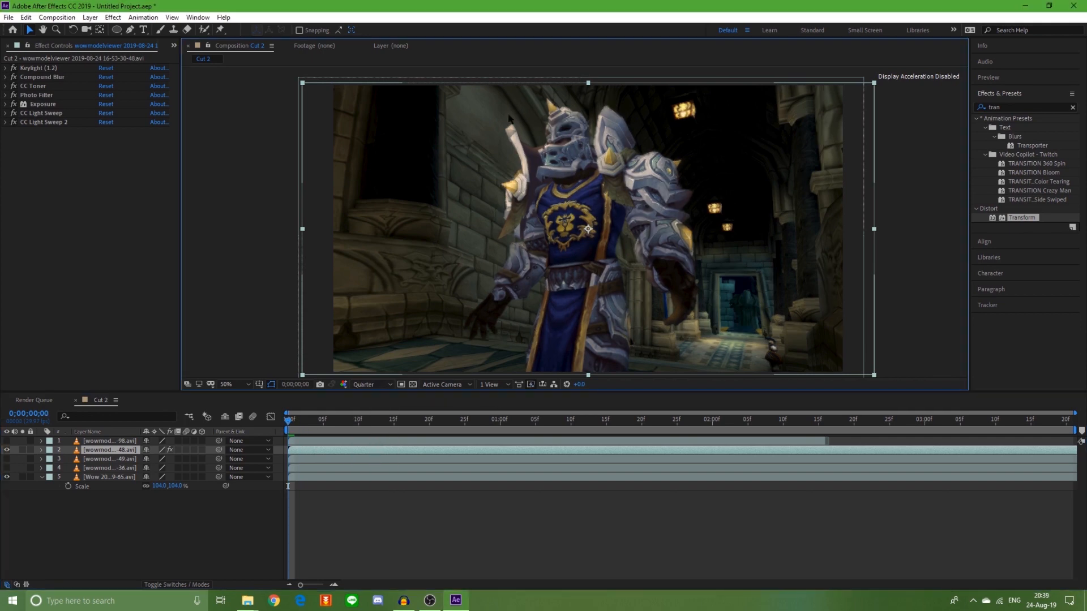
pyautogui.moveTo(301, 426); pyautogui.dragTo(409, 426)
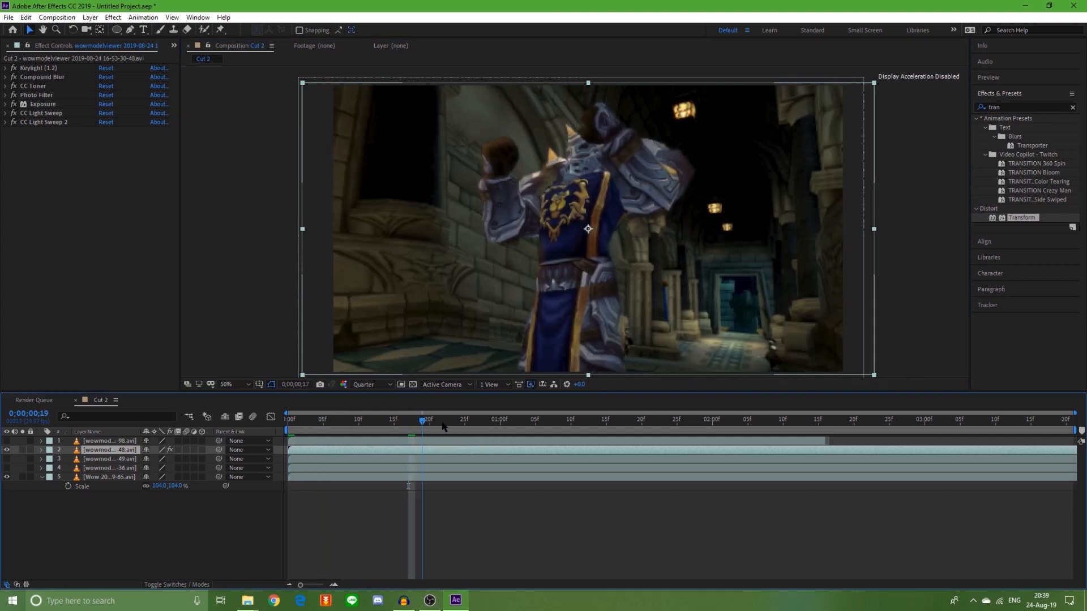
# - Scrub through the first 38 frames of the -48.avi knight animation and return to the first frame
pyautogui.click(443, 425)
pyautogui.click(500, 425)
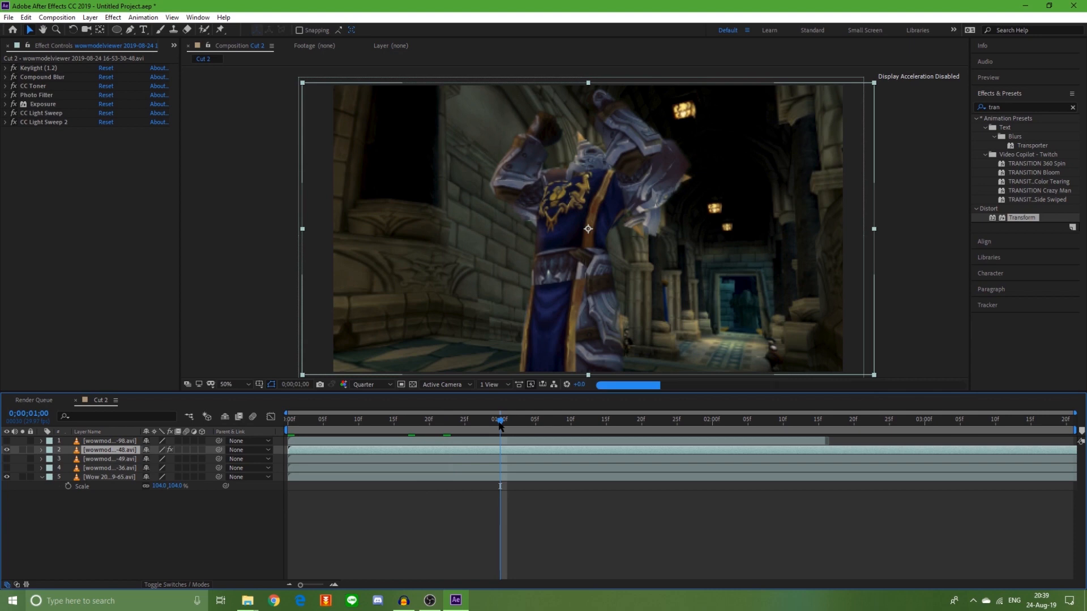
pyautogui.click(522, 425)
pyautogui.click(557, 425)
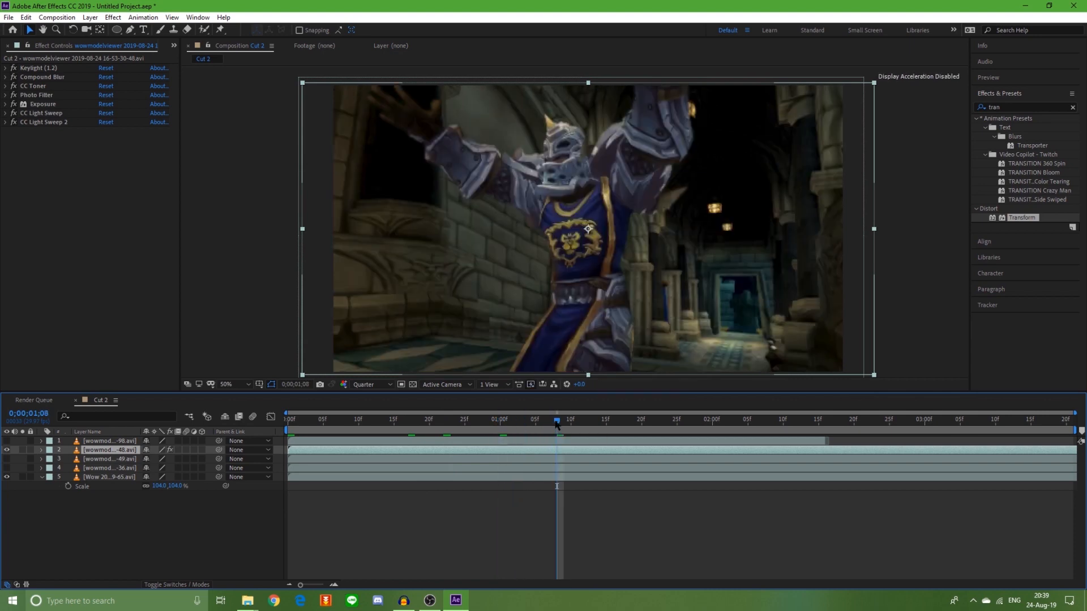
pyautogui.click(331, 425)
pyautogui.press('Home')
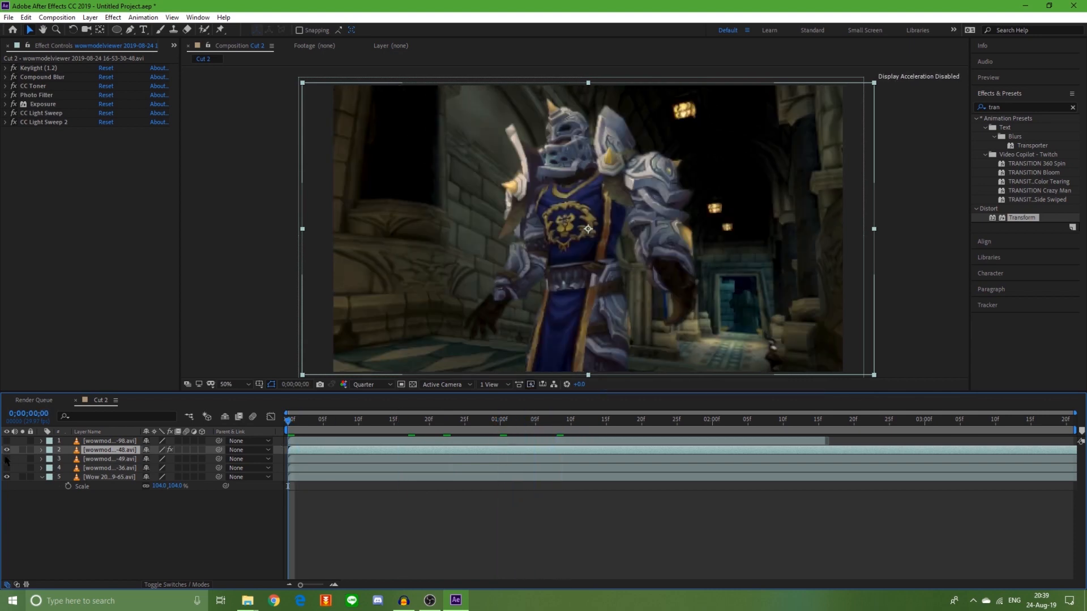
# - Hide the -48.avi knight layer, show the -49.avi layer, and copy all effects from the -48.avi layer
pyautogui.click(7, 450)
pyautogui.click(7, 460)
pyautogui.click(108, 459)
pyautogui.click(108, 450)
pyautogui.click(151, 291)
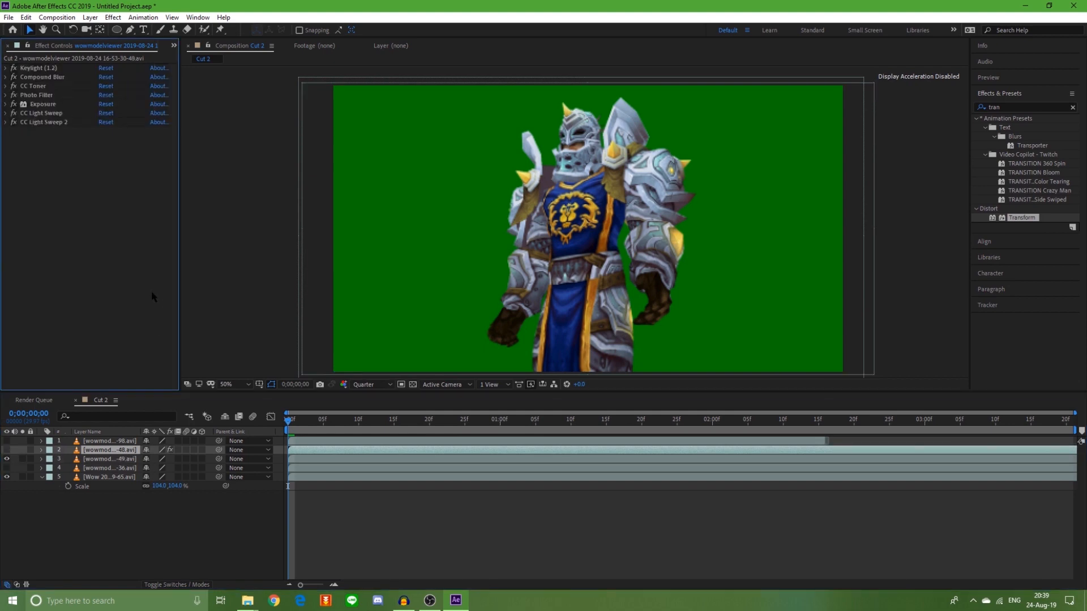
# - Paste the copied effects onto the -98.avi, -49.avi and -36.avi knight layers together, and deselect everything
pyautogui.click(108, 459)
pyautogui.keyDown('shift'); pyautogui.click(106, 477); pyautogui.keyUp('shift')
pyautogui.click(98, 450)
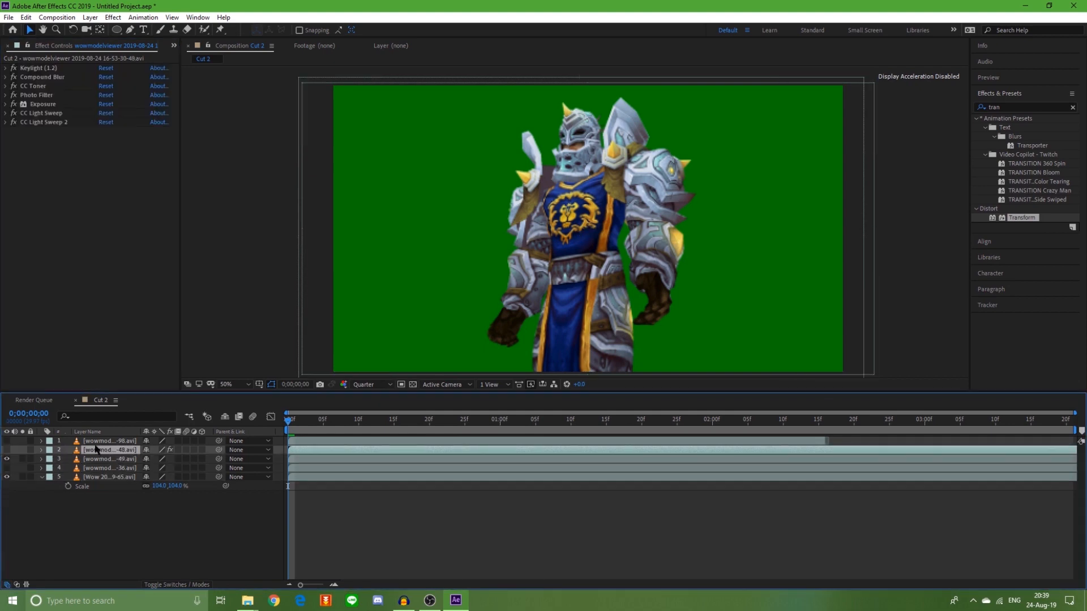
pyautogui.click(97, 441)
pyautogui.keyDown('ctrl'); pyautogui.click(96, 460); pyautogui.keyUp('ctrl')
pyautogui.keyDown('ctrl'); pyautogui.click(99, 467); pyautogui.keyUp('ctrl')
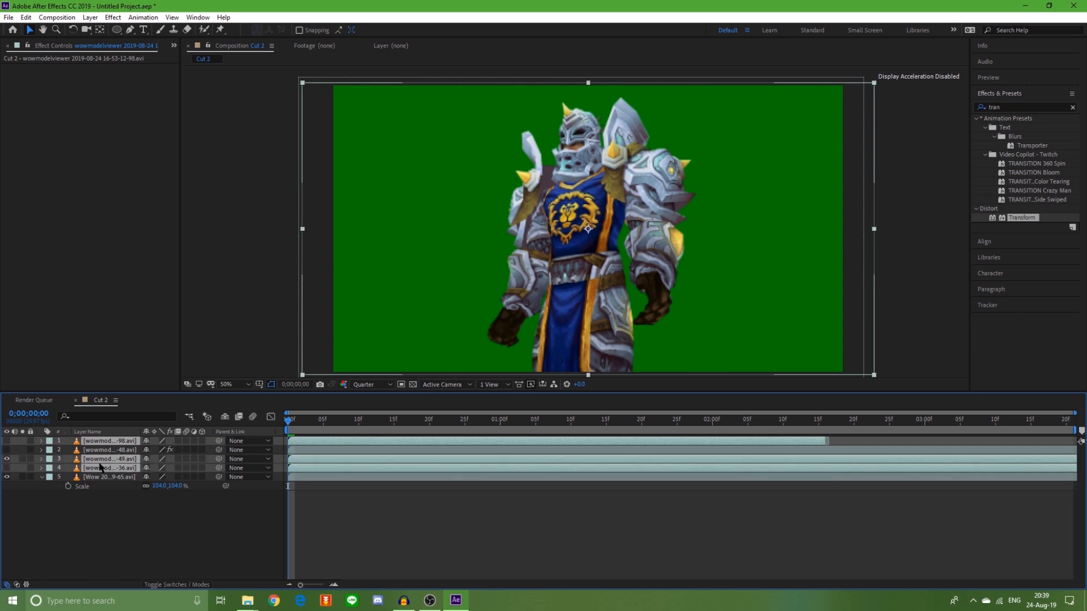
pyautogui.hotkey('ctrl', 'v')
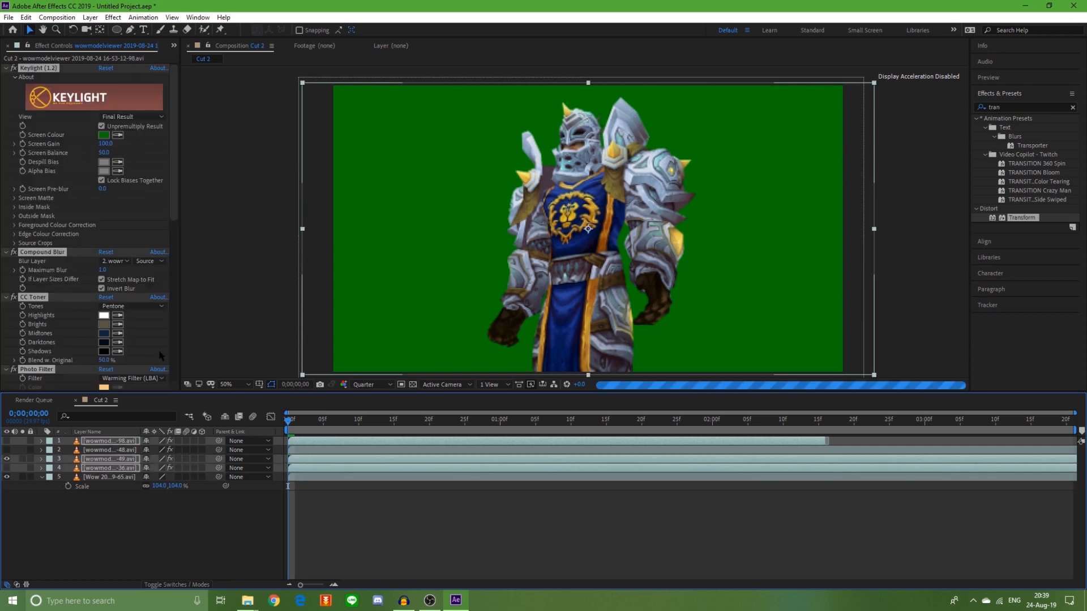
pyautogui.press('F2')
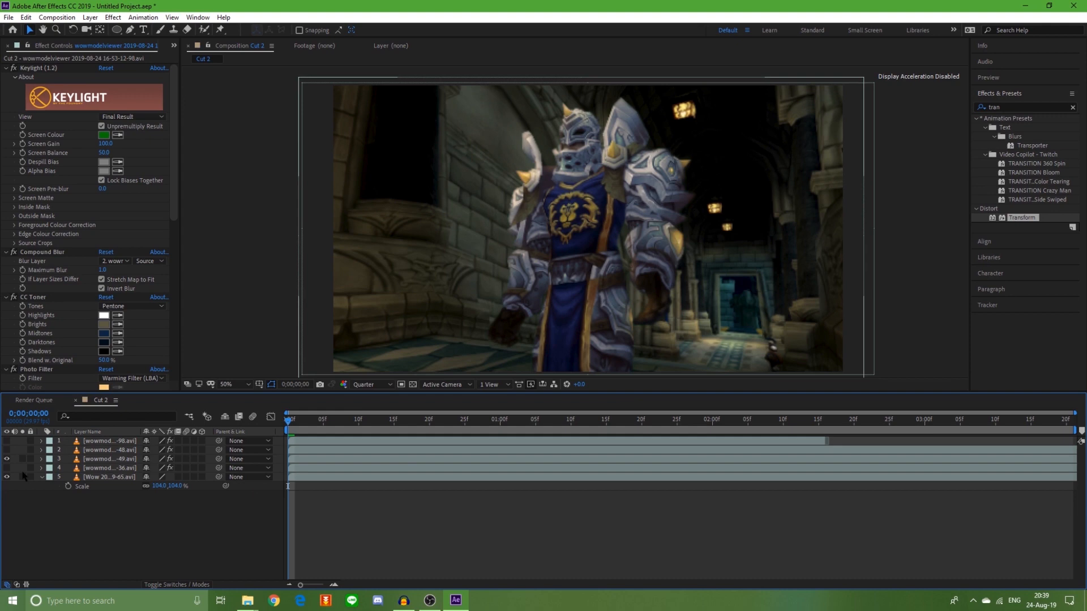
# - Scrub through the -49.avi knight animation over the corridor and return to the first frame
pyautogui.moveTo(365, 423); pyautogui.dragTo(459, 434)
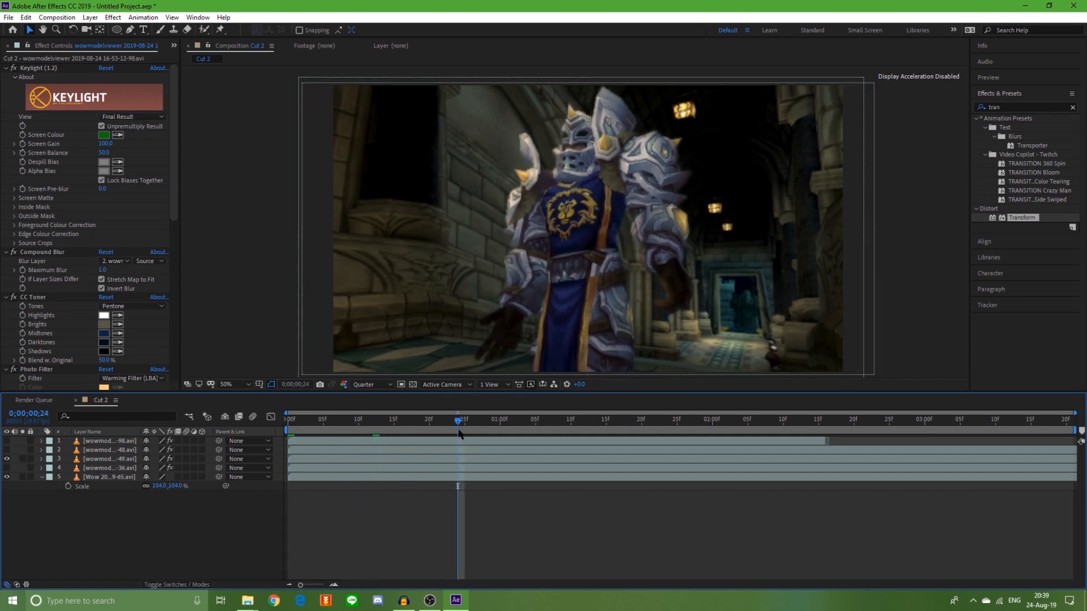
pyautogui.click(514, 430)
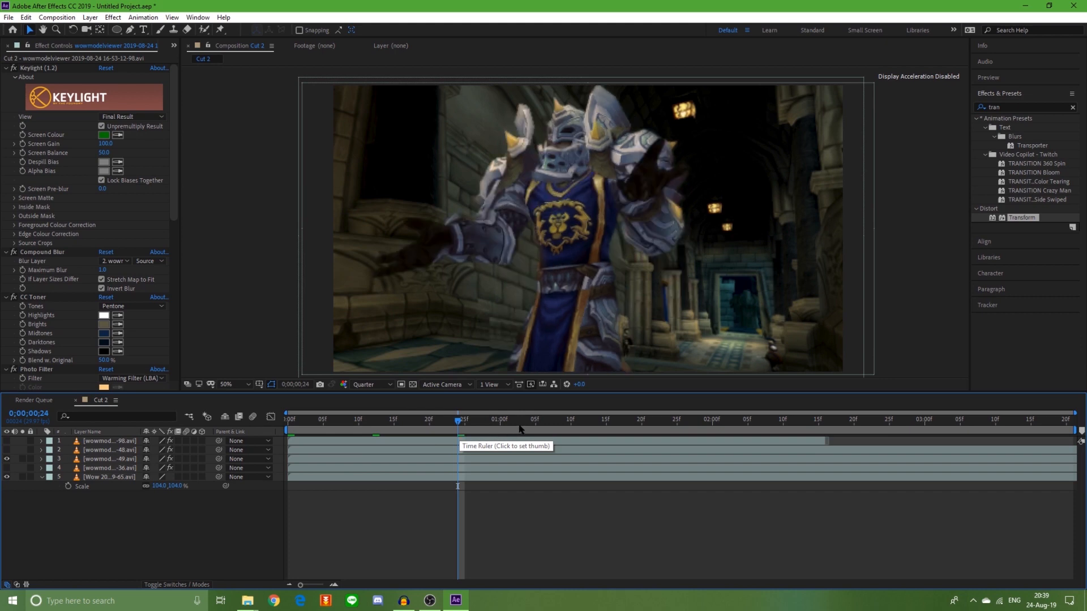
pyautogui.moveTo(362, 430); pyautogui.dragTo(260, 444)
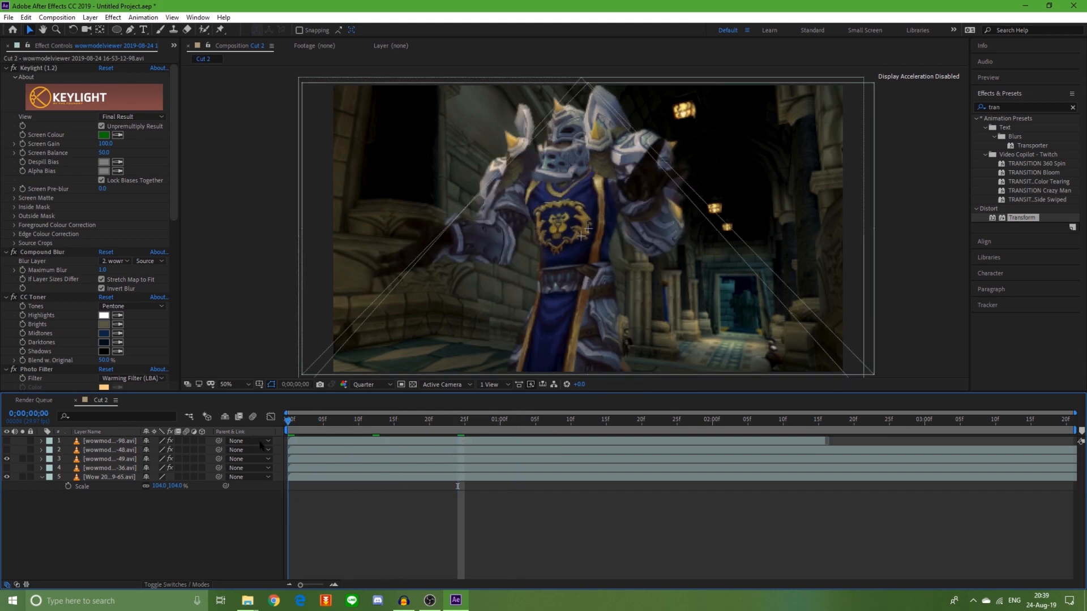
# - Compare the knight's pose in the -48.avi and -49.avi layers around frame 8, leaving both hidden at the first frame
pyautogui.click(107, 451)
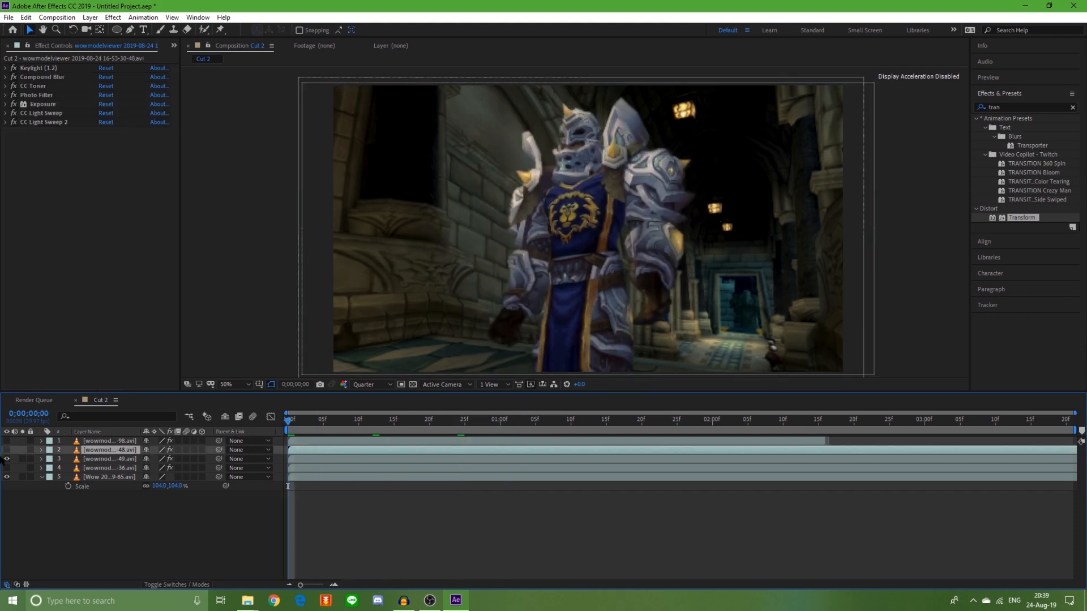
pyautogui.click(6, 459)
pyautogui.click(6, 450)
pyautogui.moveTo(308, 429); pyautogui.dragTo(368, 431)
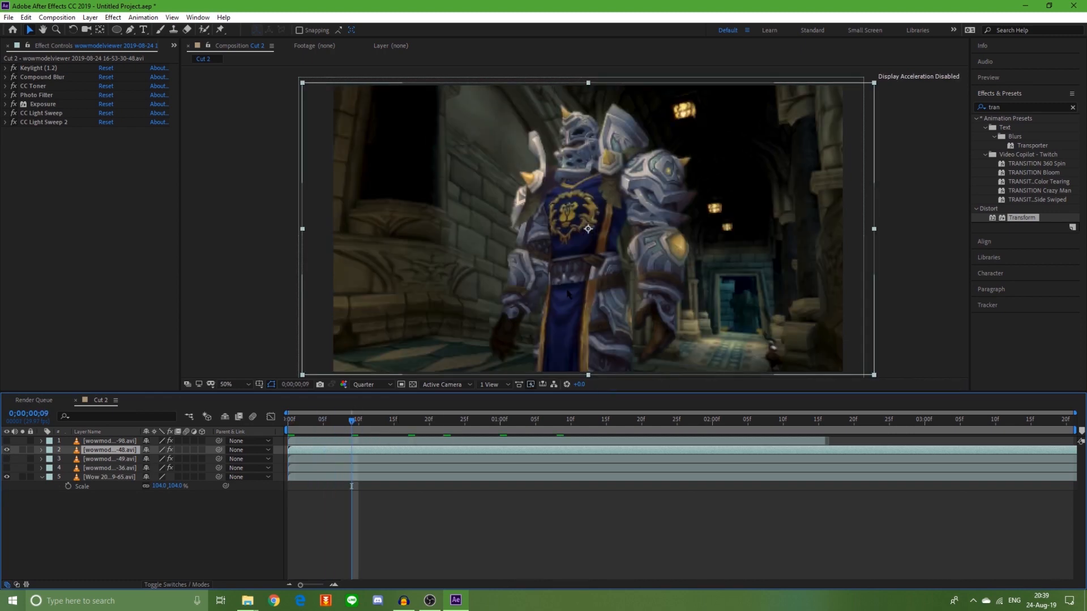
pyautogui.click(345, 427)
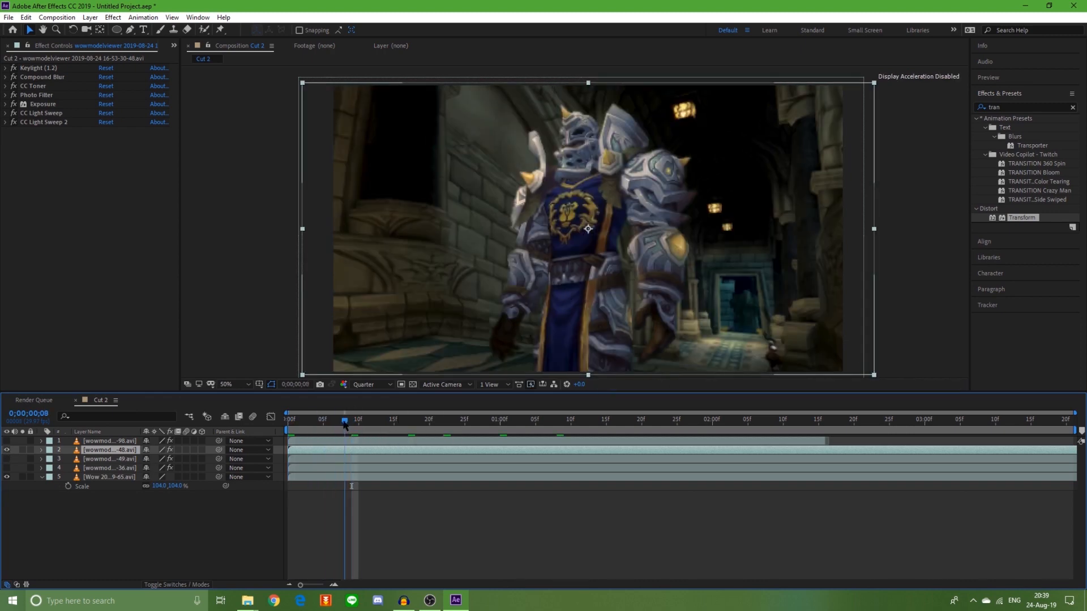
pyautogui.click(99, 459)
pyautogui.click(7, 450)
pyautogui.click(7, 459)
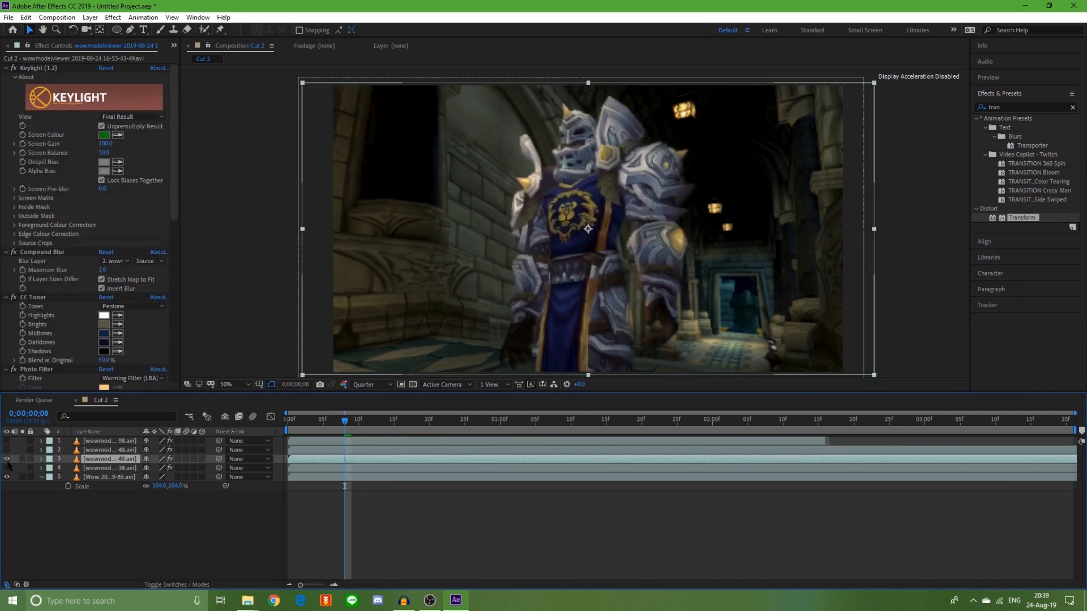
pyautogui.click(7, 459)
pyautogui.click(288, 422)
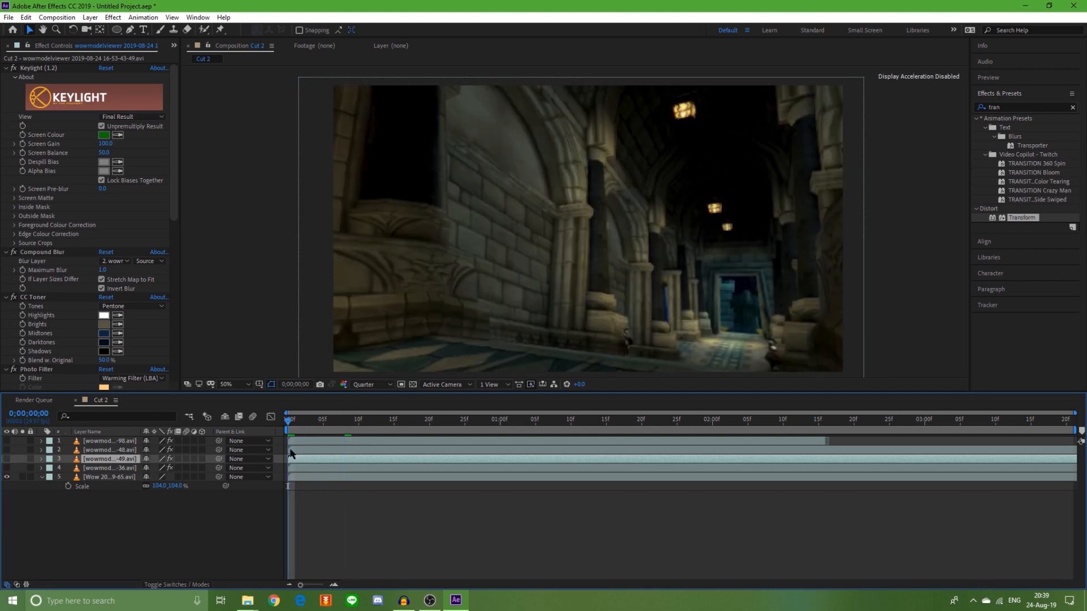
# - Open the -48.avi knight clip on its own and step through its early frames to examine where the standing pose begins
pyautogui.click(334, 451)
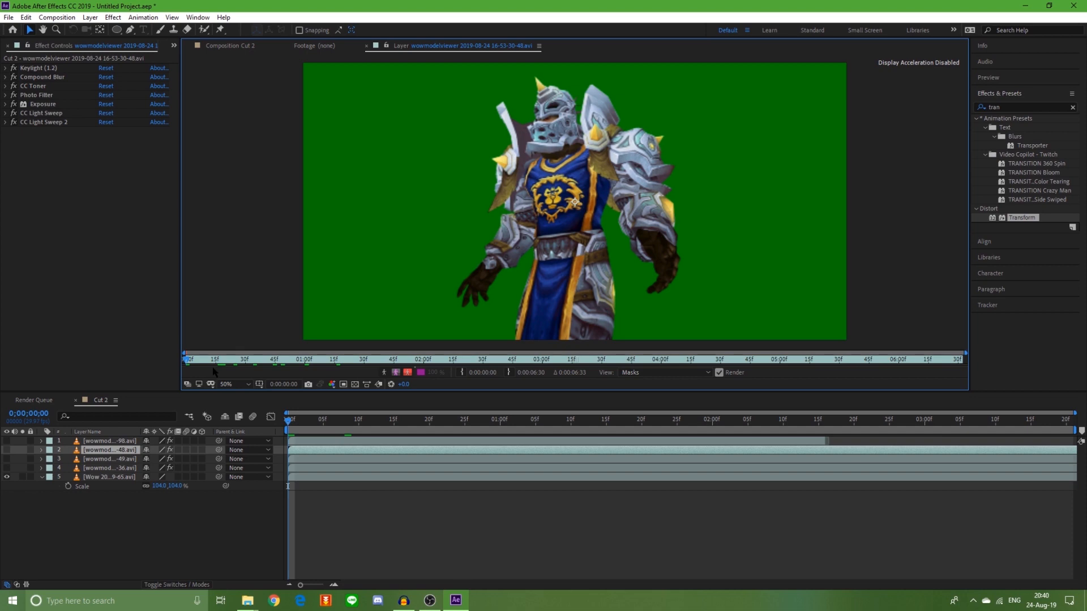
pyautogui.moveTo(188, 363)
pyautogui.mouseDown()
pyautogui.moveTo(226, 363)
pyautogui.moveTo(209, 361)
pyautogui.mouseUp()
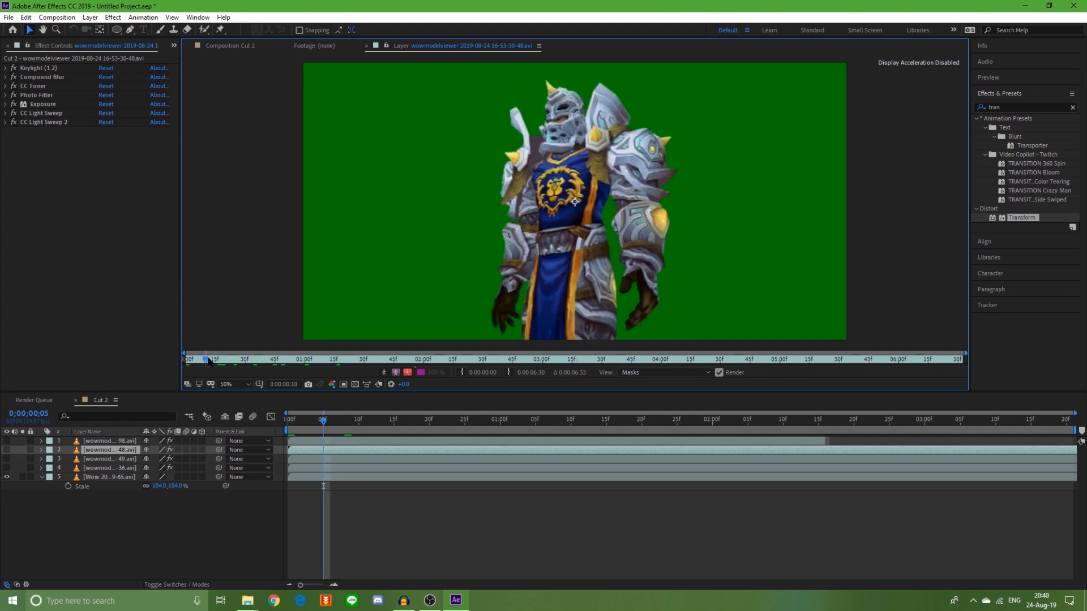
pyautogui.click(1036, 92)
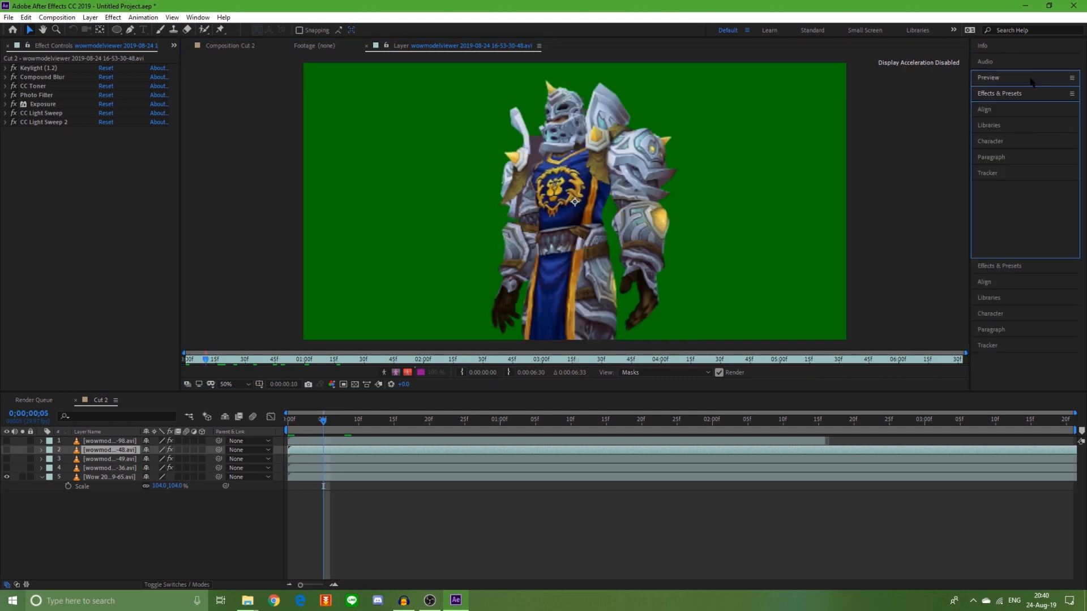
pyautogui.click(1037, 92)
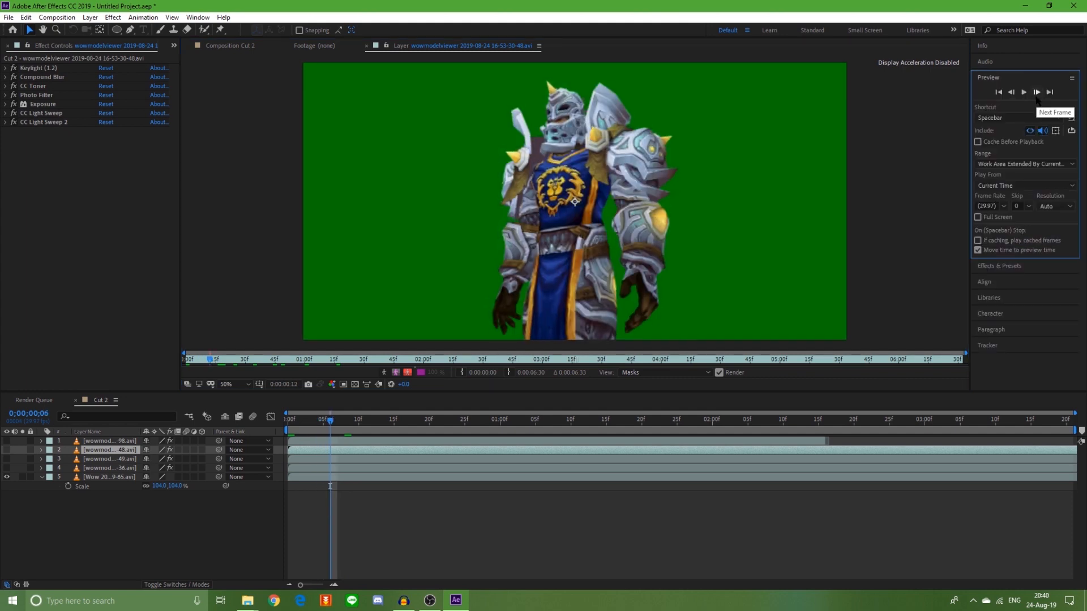
pyautogui.click(1037, 93)
pyautogui.click(1037, 94)
pyautogui.click(1037, 94)
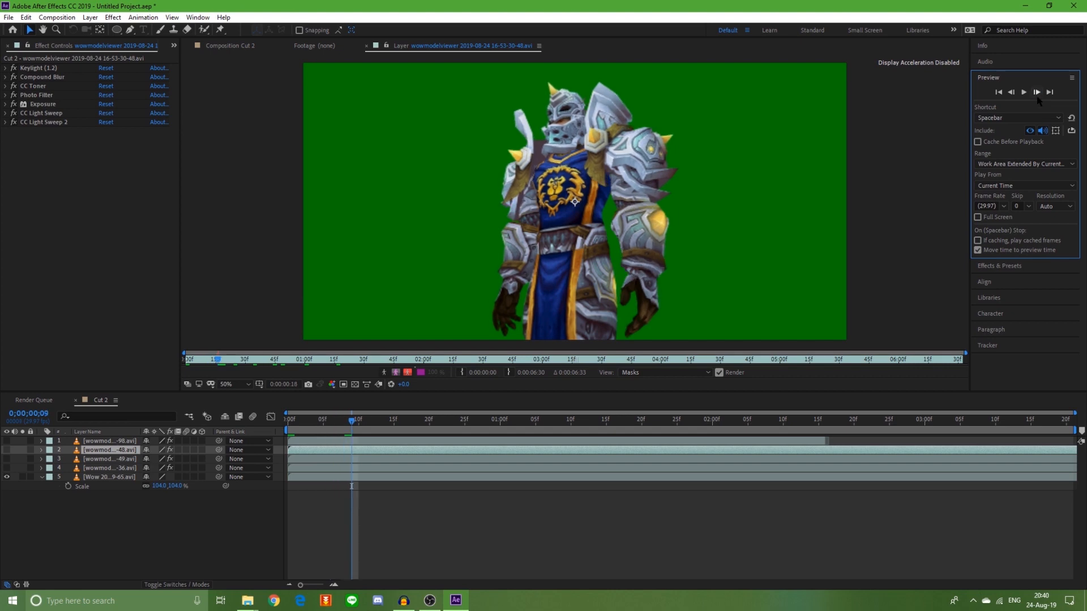
pyautogui.click(1012, 92)
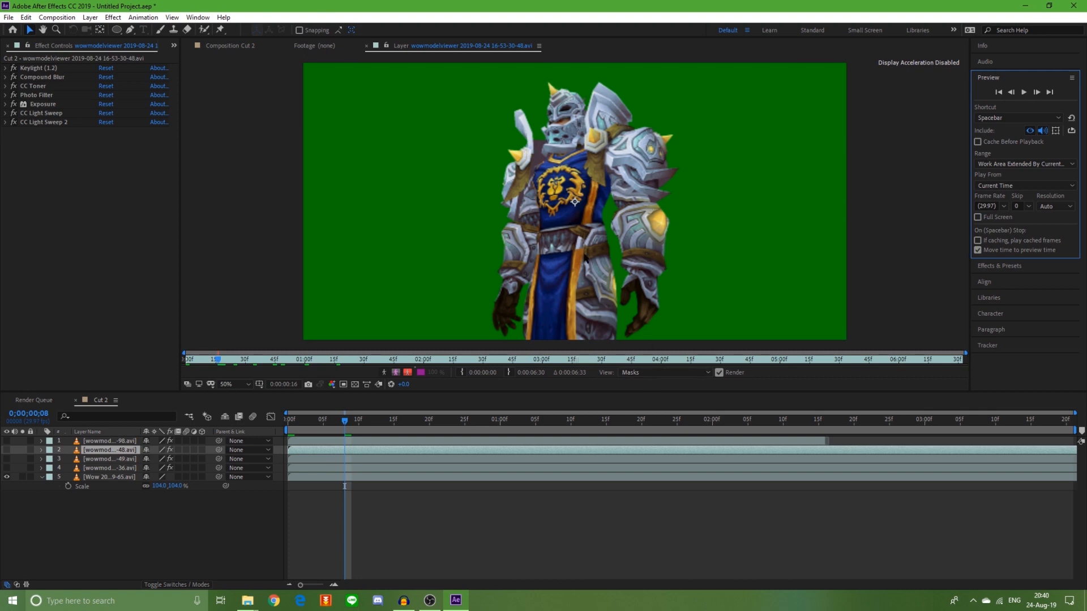
pyautogui.click(1011, 92)
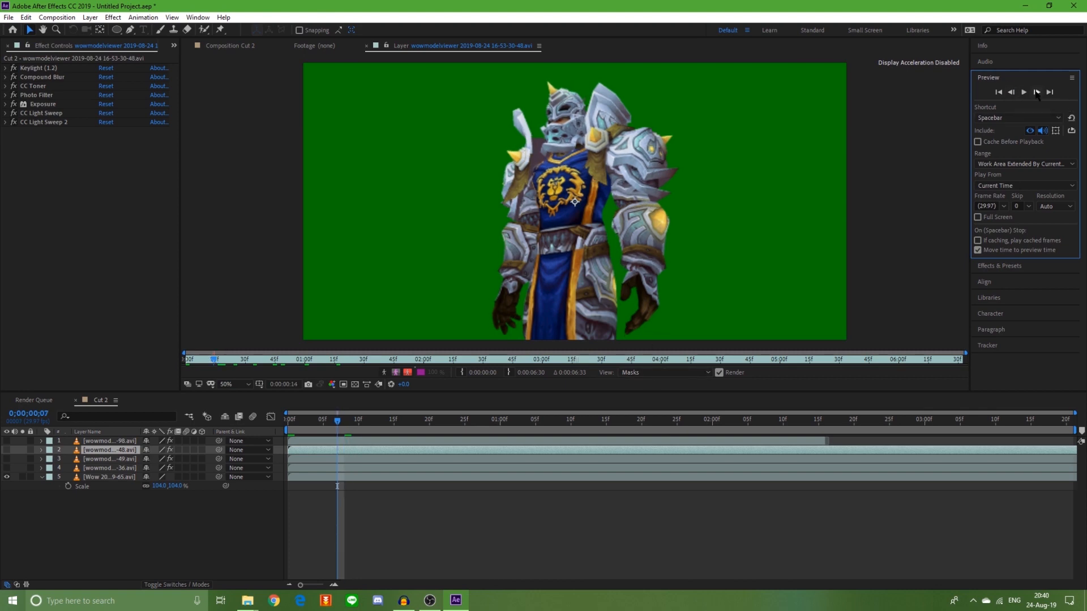
pyautogui.click(1012, 92)
# - Trim the end of the -48.avi knight clip by setting its out point at 0:00:02:16 on the standing pose
pyautogui.moveTo(215, 360); pyautogui.dragTo(452, 373)
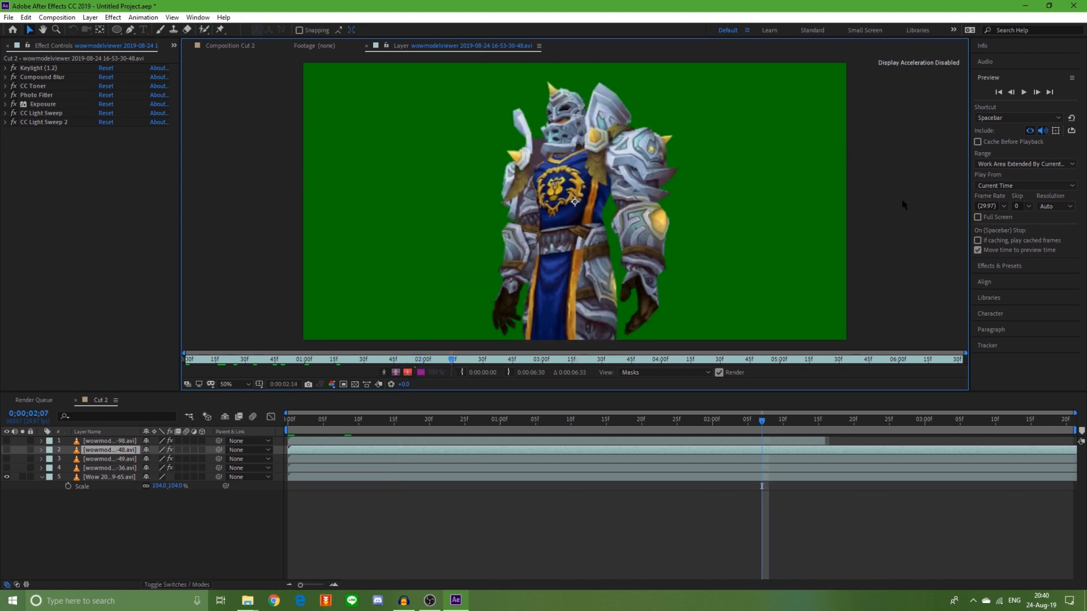
pyautogui.click(1037, 92)
pyautogui.click(1036, 93)
pyautogui.click(1011, 92)
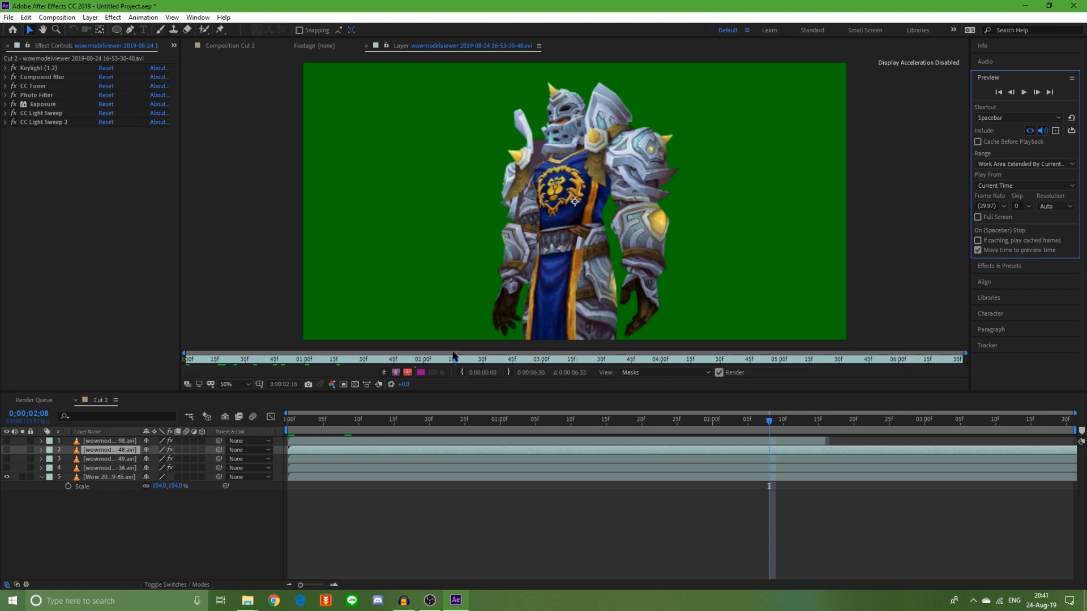
pyautogui.click(509, 373)
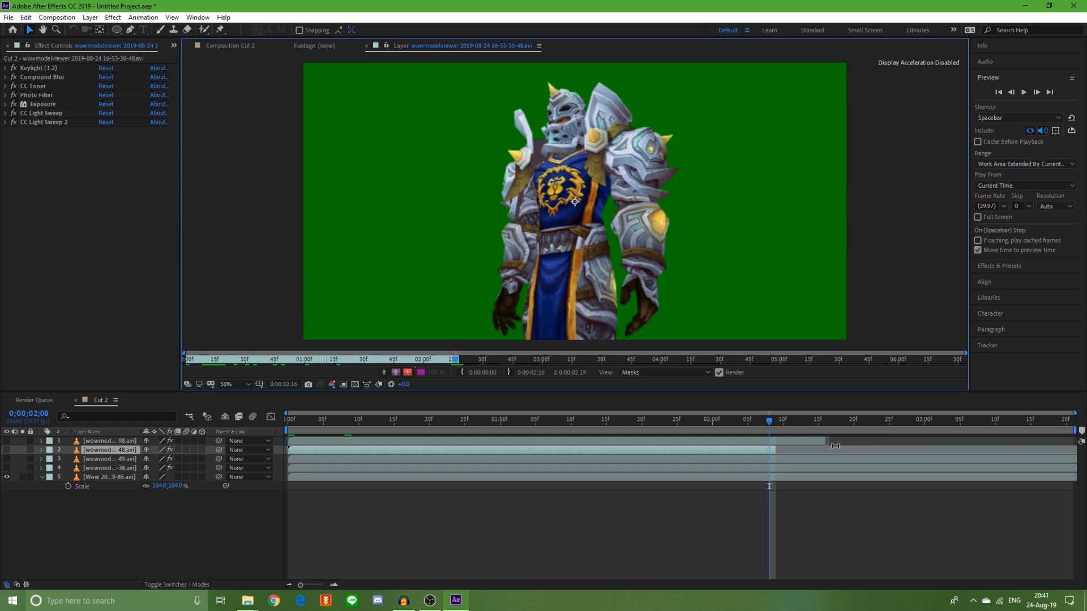
# - Set the -48.avi clip's in point at 0:00:00:16 on the standing pose, and scrub the trimmed range to check it
pyautogui.moveTo(455, 363); pyautogui.dragTo(220, 368)
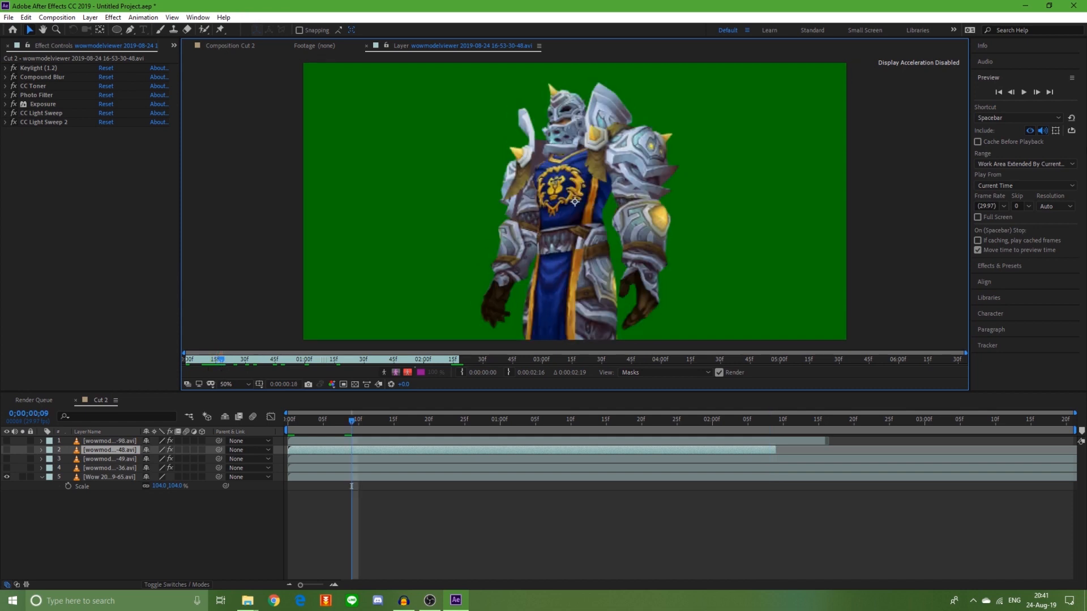
pyautogui.click(1011, 92)
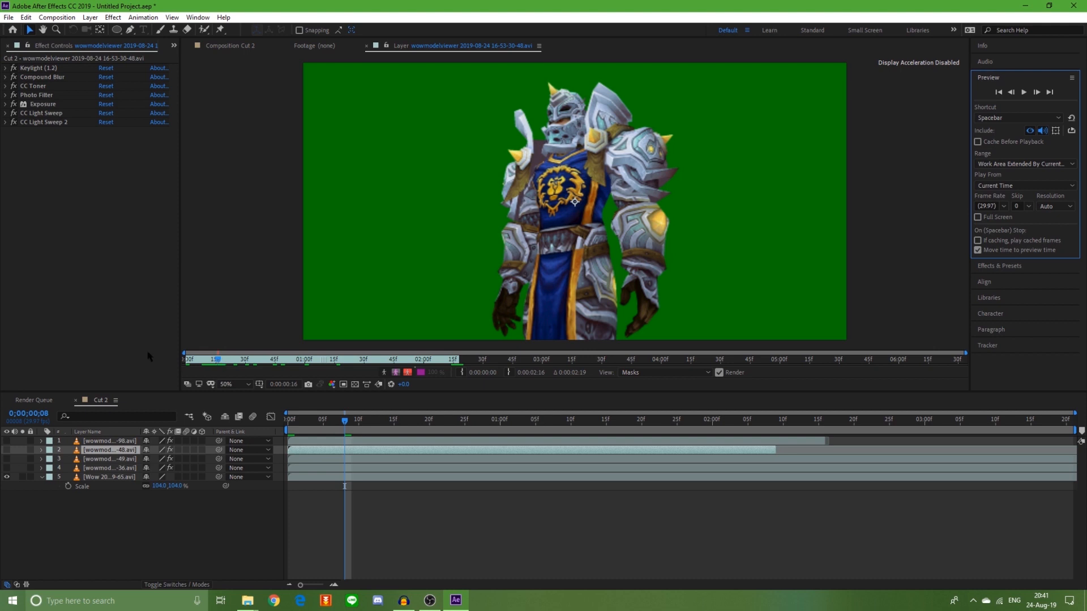
pyautogui.click(463, 372)
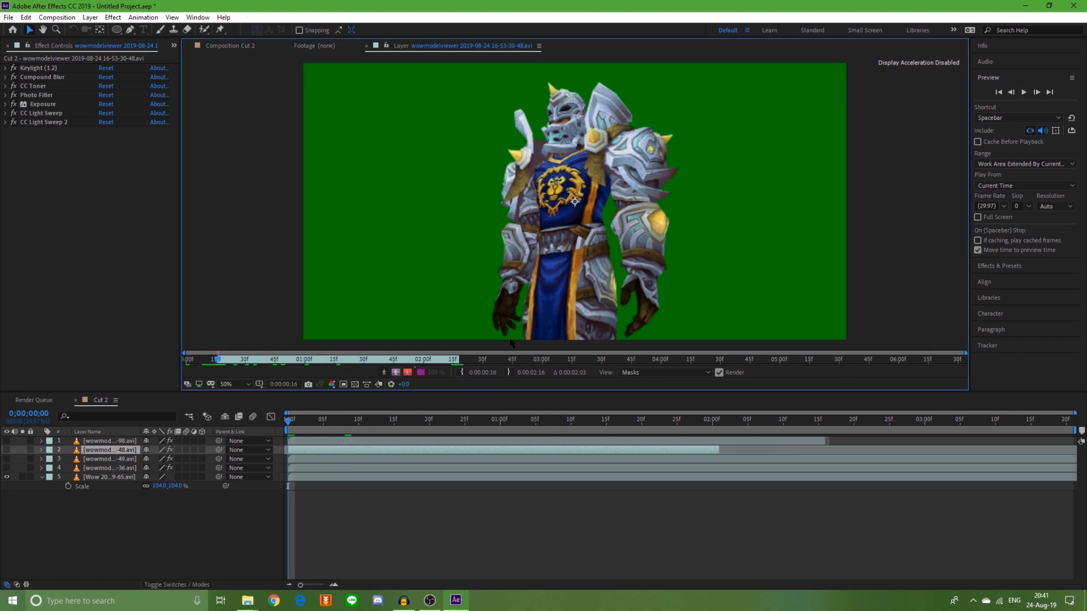
pyautogui.moveTo(217, 361); pyautogui.dragTo(417, 372)
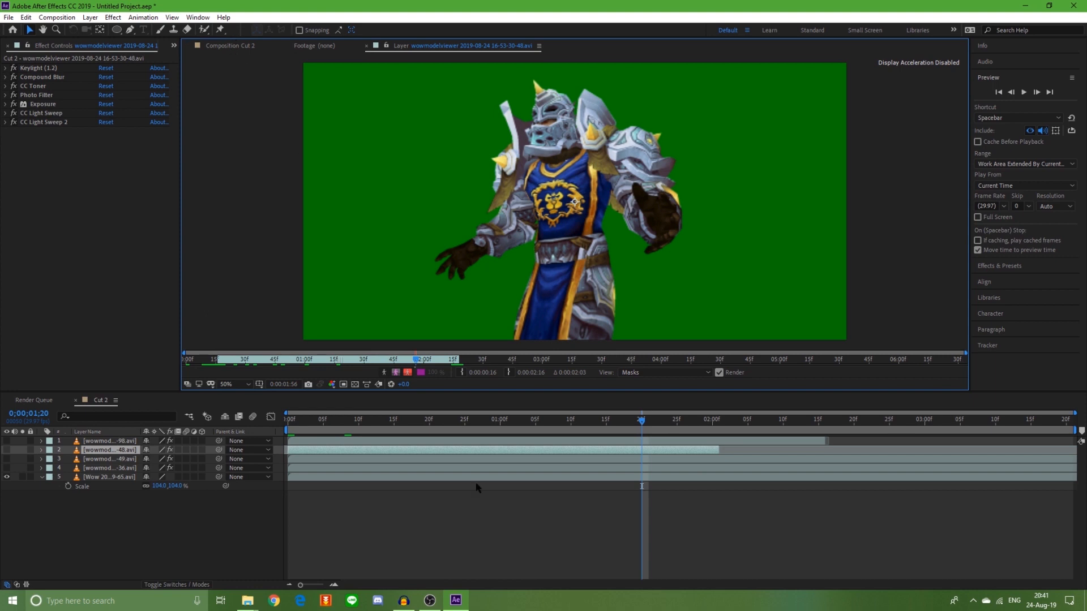
# - Open the -49.avi knight clip on its own and set its in point at 0:00:01:56 on the standing pose
pyautogui.click(107, 459)
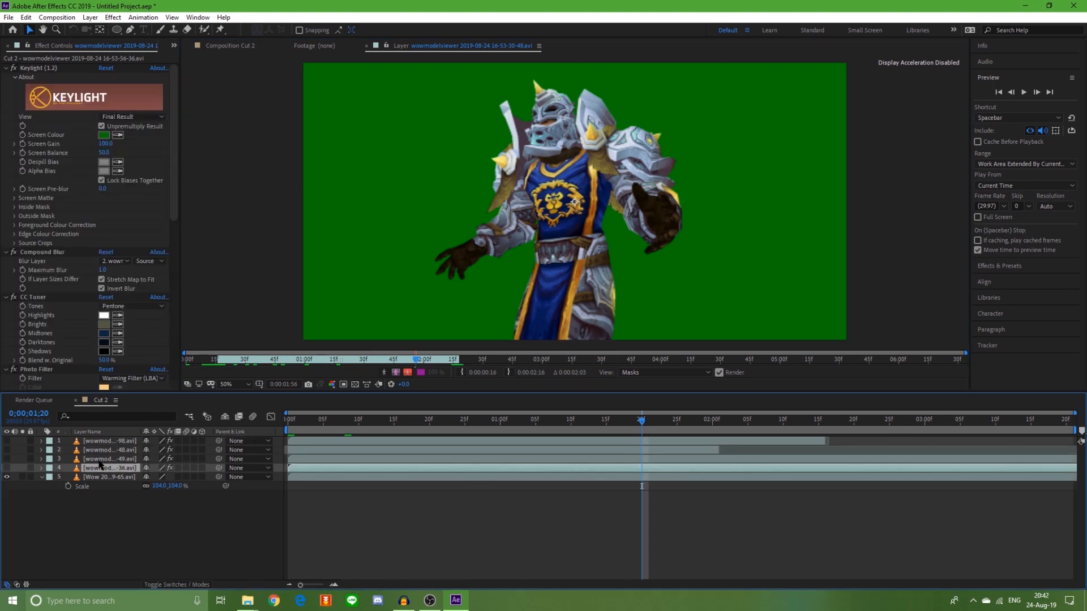
pyautogui.doubleClick(316, 463)
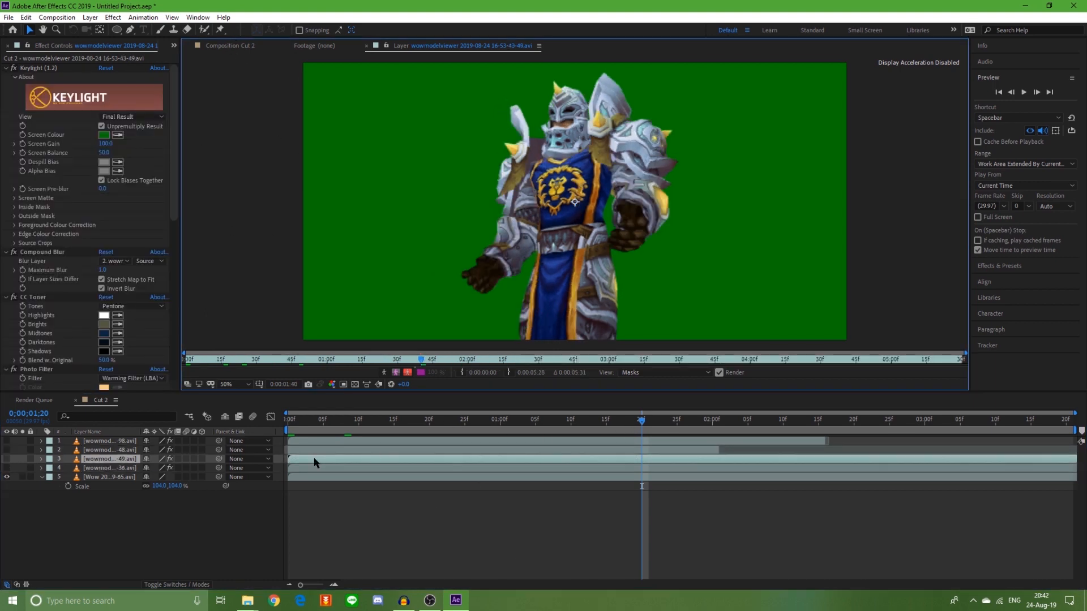
pyautogui.moveTo(422, 361); pyautogui.dragTo(459, 371)
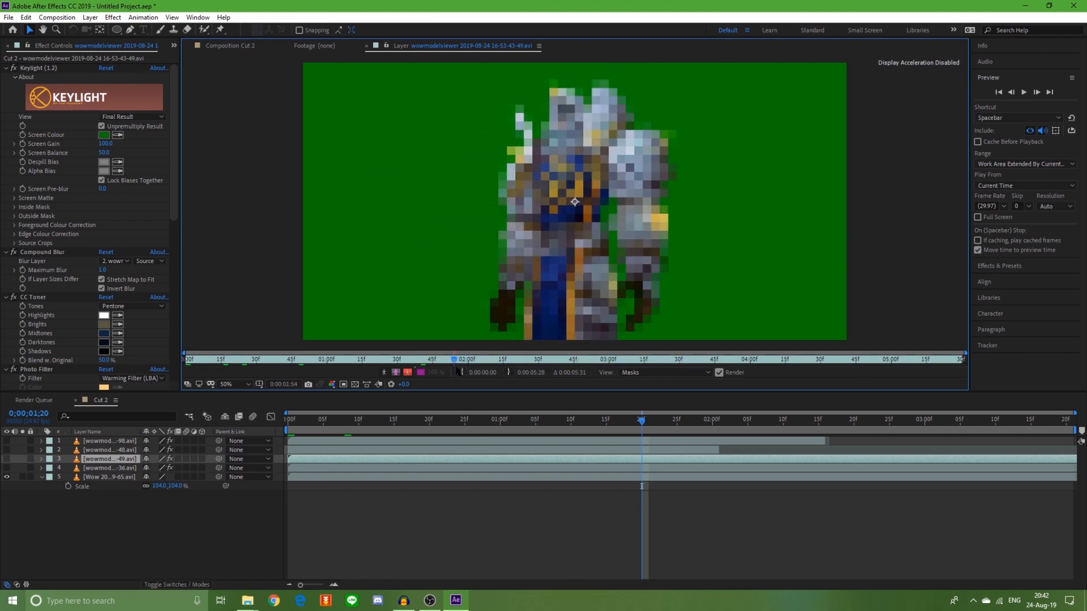
pyautogui.click(1009, 93)
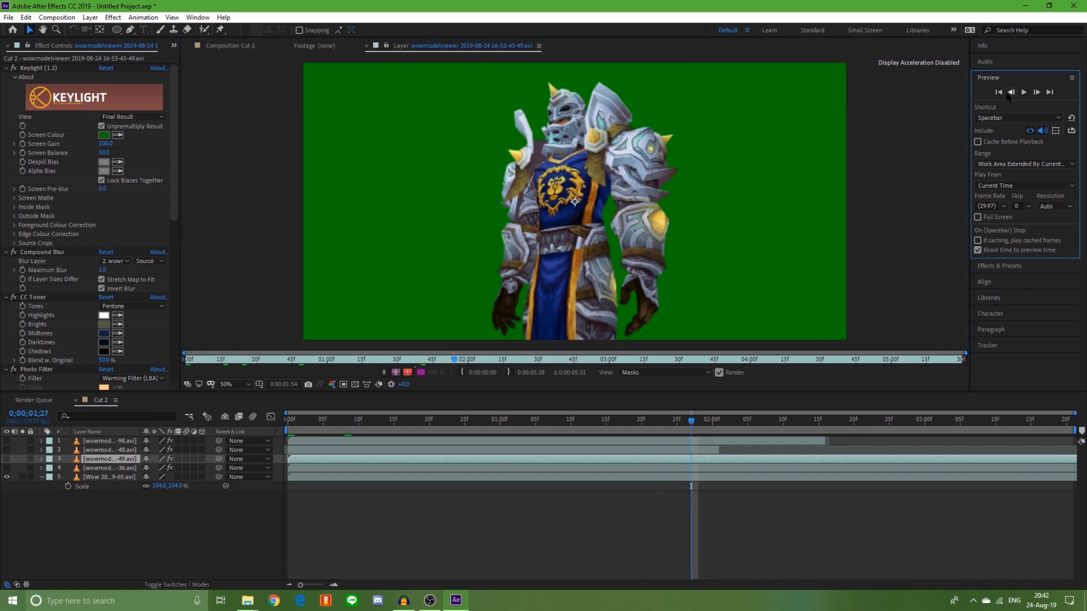
pyautogui.click(1037, 92)
pyautogui.click(1037, 93)
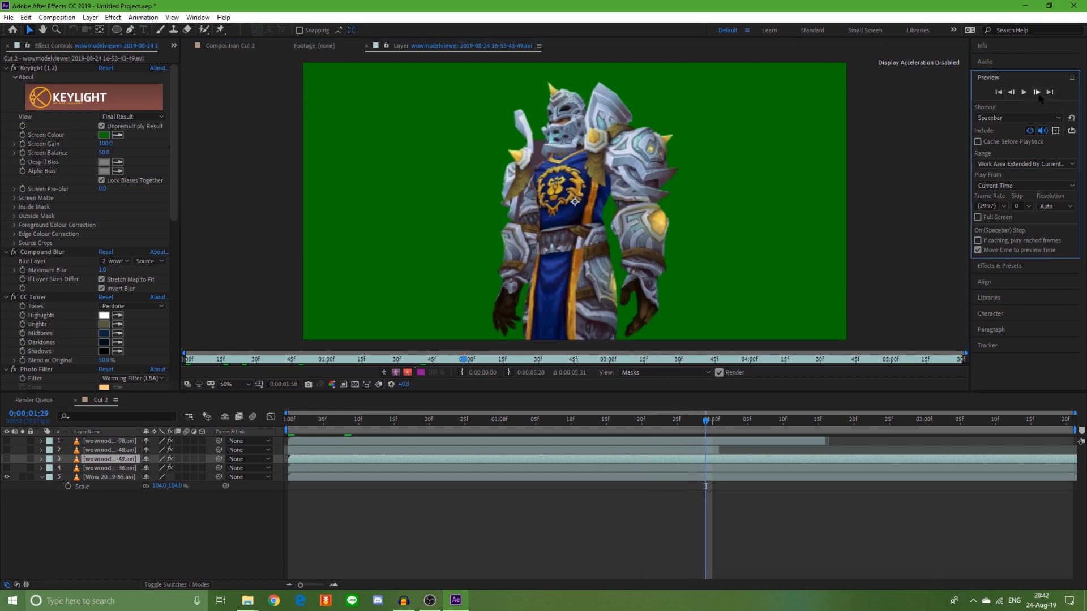
pyautogui.click(1038, 93)
pyautogui.click(1012, 92)
pyautogui.click(1011, 93)
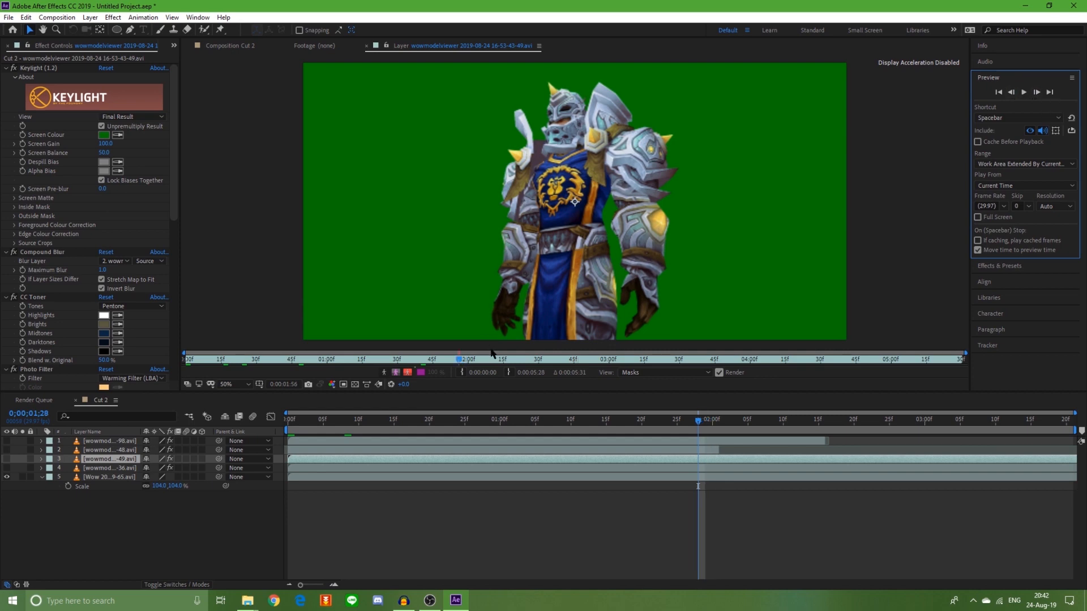
pyautogui.click(462, 373)
# - Set the -49.avi clip's out point at 0:00:03:48 on the matching standing pose, and scrub the trimmed range to check it
pyautogui.moveTo(462, 363); pyautogui.dragTo(723, 364)
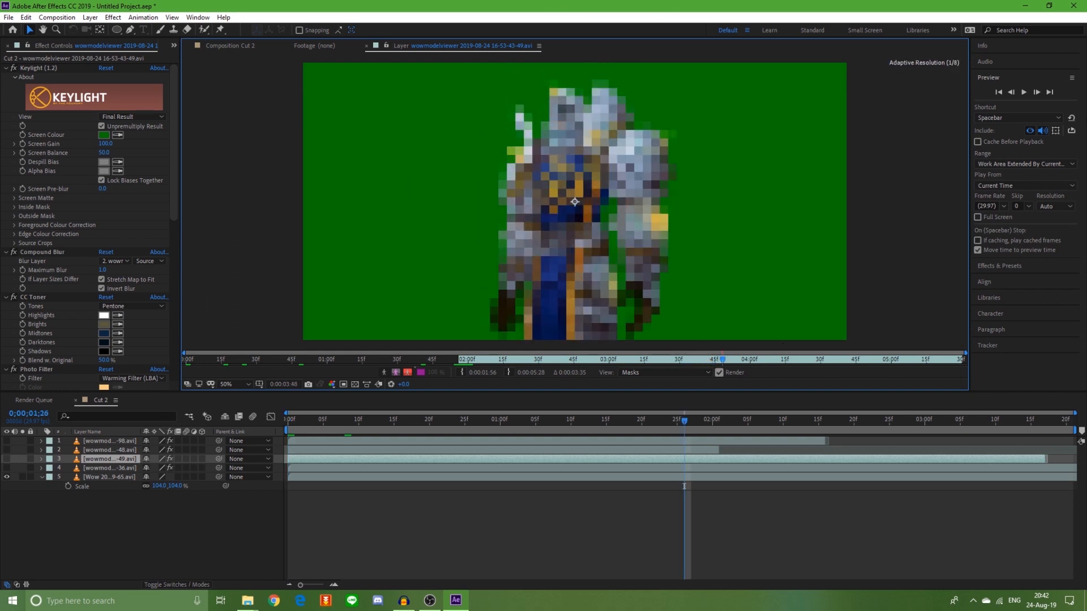
pyautogui.click(1037, 91)
pyautogui.click(1037, 92)
pyautogui.click(1013, 94)
pyautogui.click(1013, 94)
pyautogui.click(1013, 94)
pyautogui.click(1037, 92)
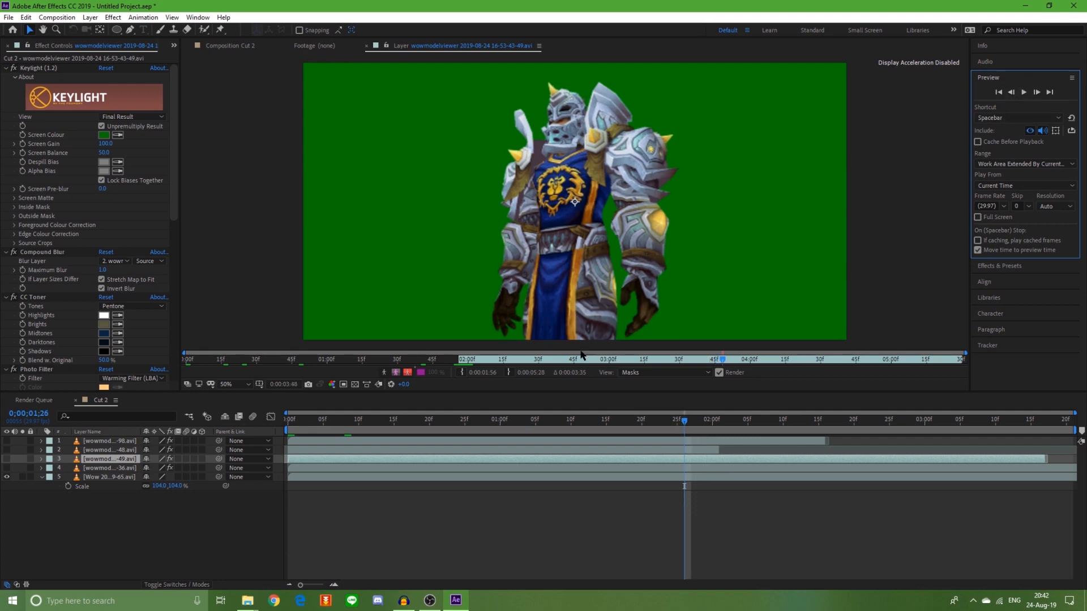
pyautogui.click(508, 372)
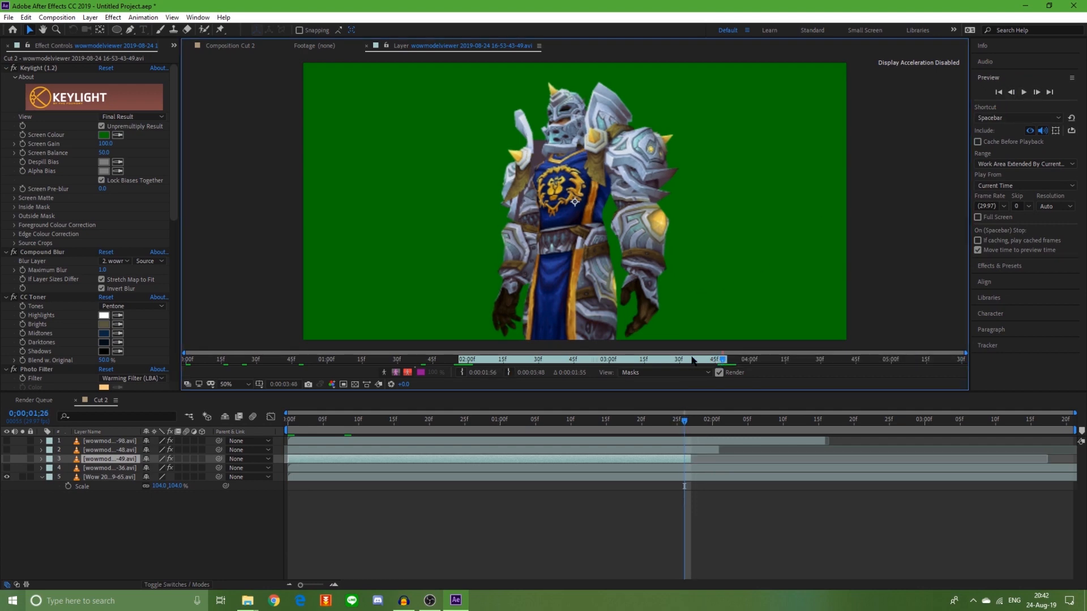
pyautogui.click(465, 360)
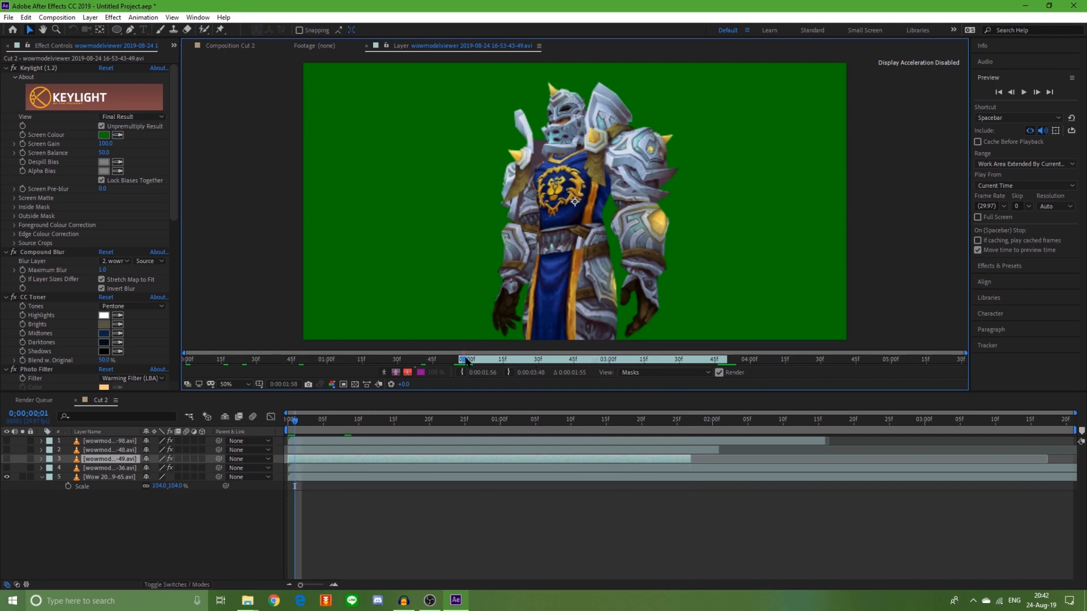
pyautogui.moveTo(465, 360); pyautogui.dragTo(672, 361)
# - Return to the Cut 2 composition and move the -49.avi clip to start at 0;00;02;01, where the -48.avi clip ends
pyautogui.click(217, 44)
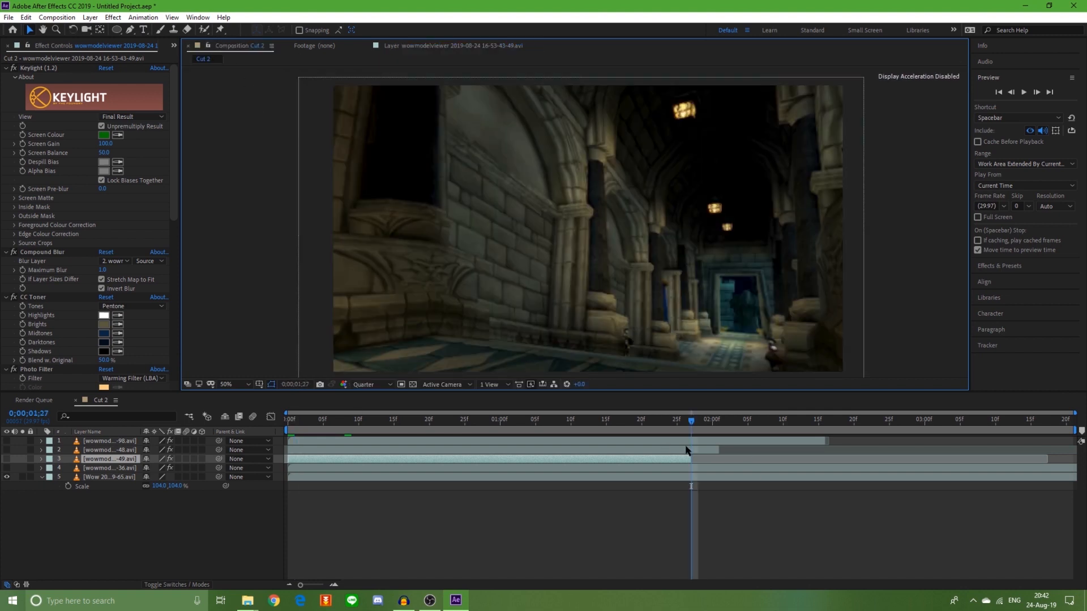
pyautogui.click(719, 421)
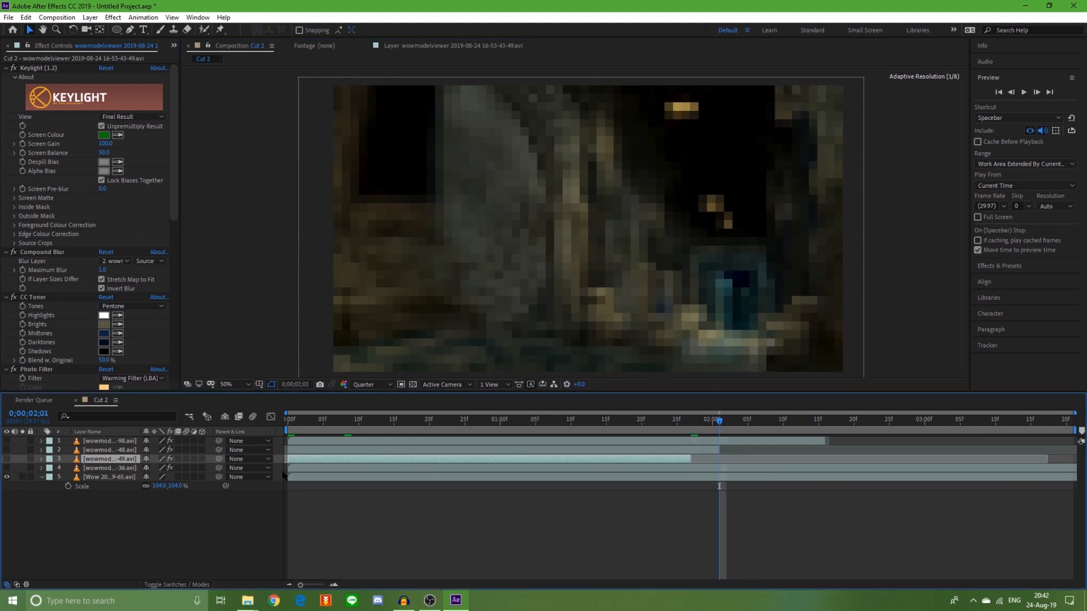
pyautogui.moveTo(408, 460); pyautogui.dragTo(733, 463)
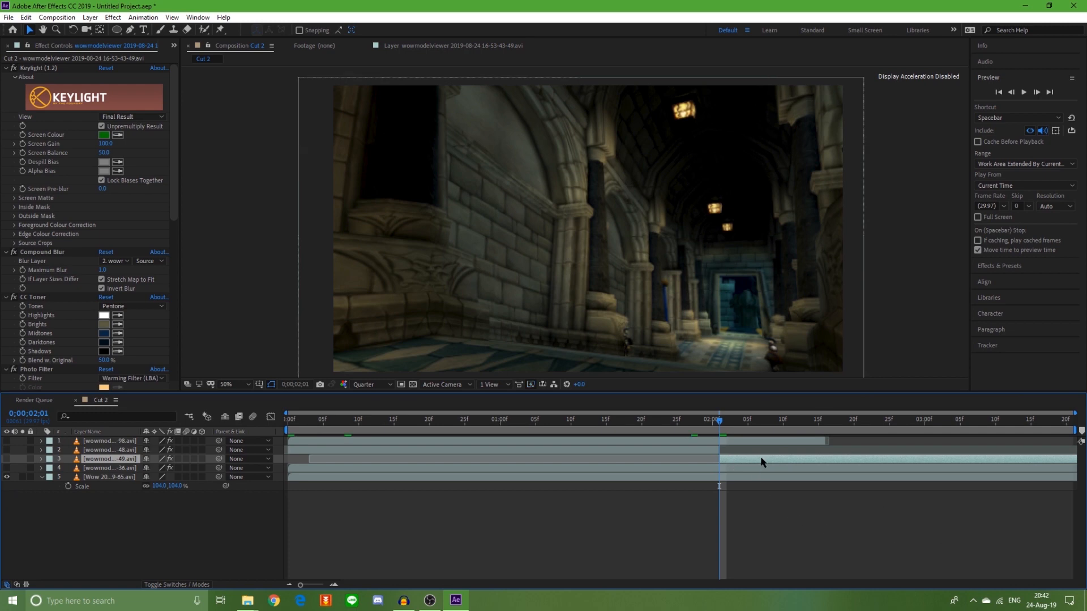
# - Extend the Cut 2 composition's duration to 0;00;15;21
pyautogui.click(57, 18)
pyautogui.click(89, 45)
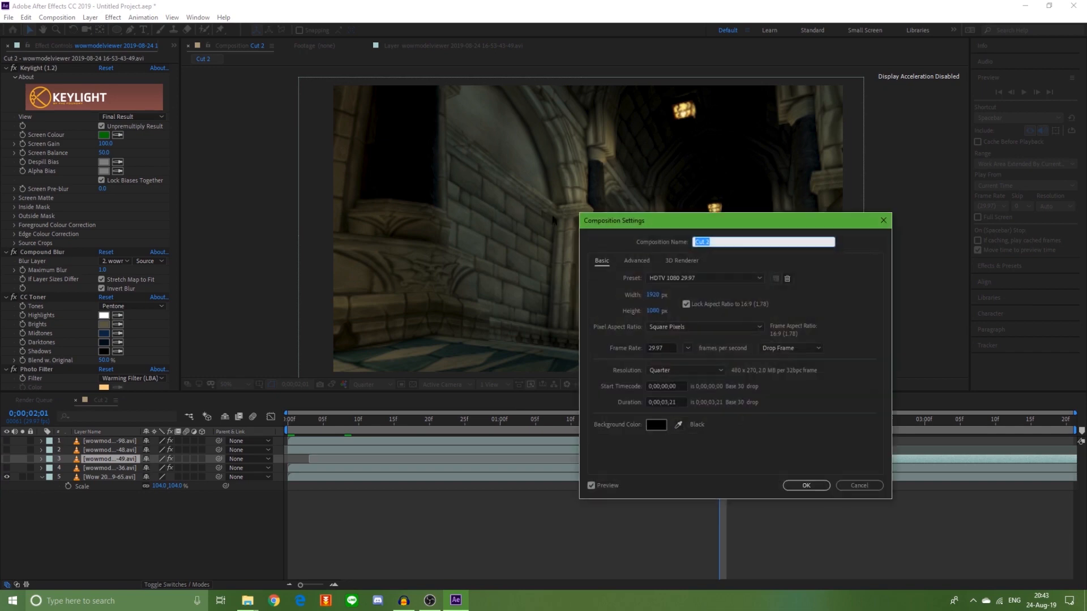
pyautogui.click(667, 401)
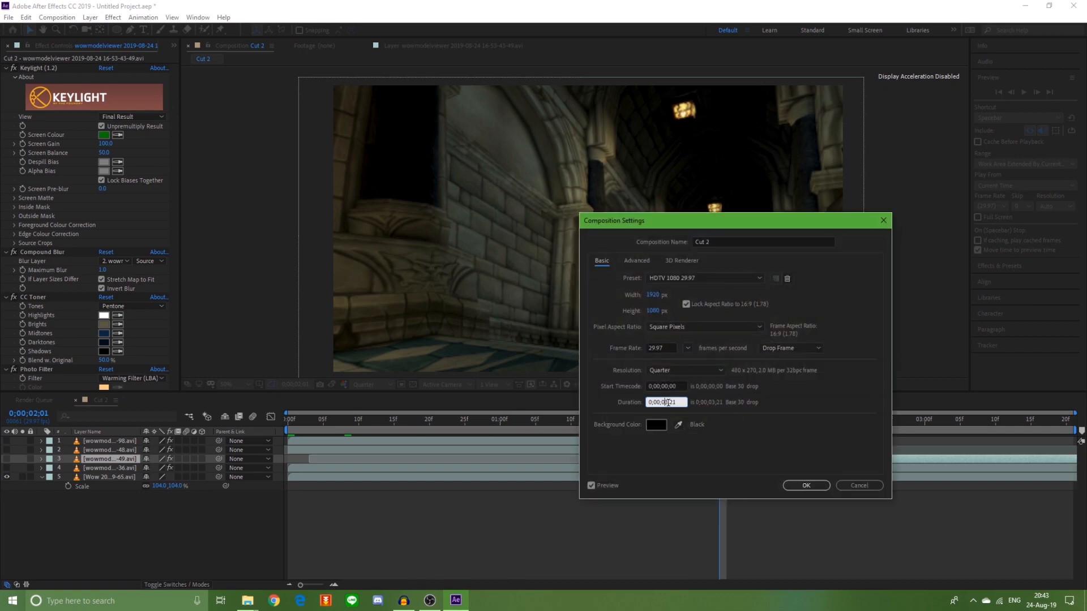
pyautogui.press('BackSpace')
pyautogui.write('15')
pyautogui.click(806, 486)
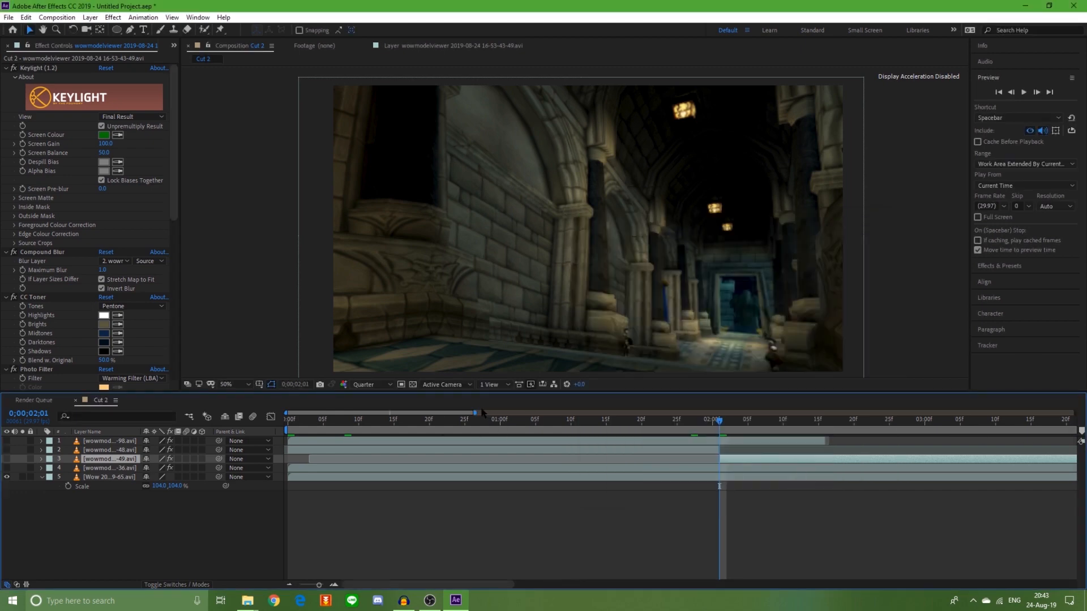
# - Show the -48.avi and -49.avi layers, and shift the -49.avi clip to start at 0;00;02;02 to examine a one-frame gap between them
pyautogui.press('-')
pyautogui.press('-')
pyautogui.press('-')
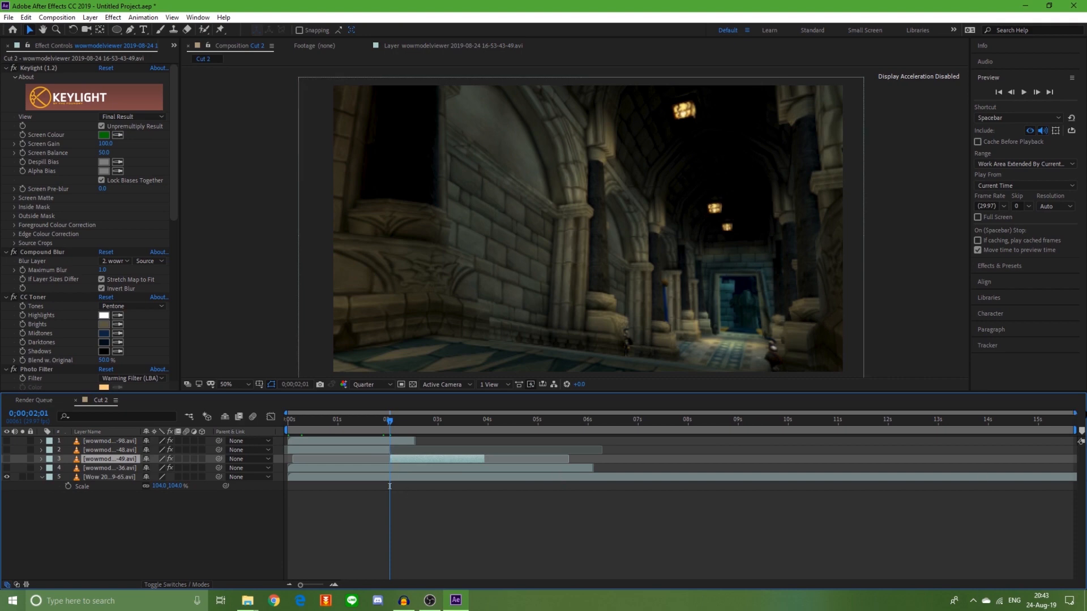
pyautogui.press('=')
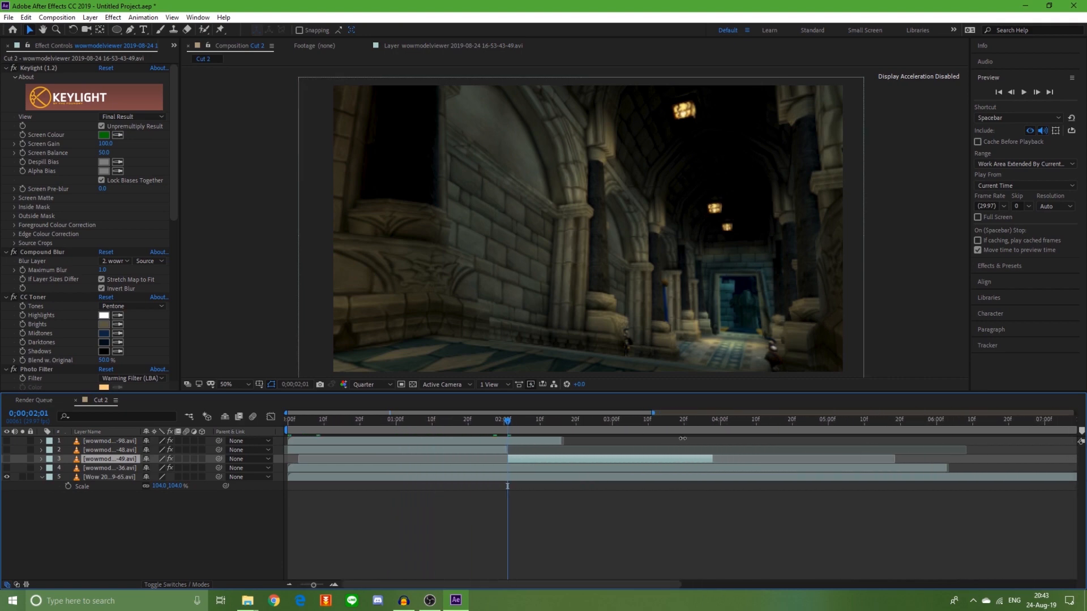
pyautogui.press('=')
pyautogui.press('=')
pyautogui.press('=')
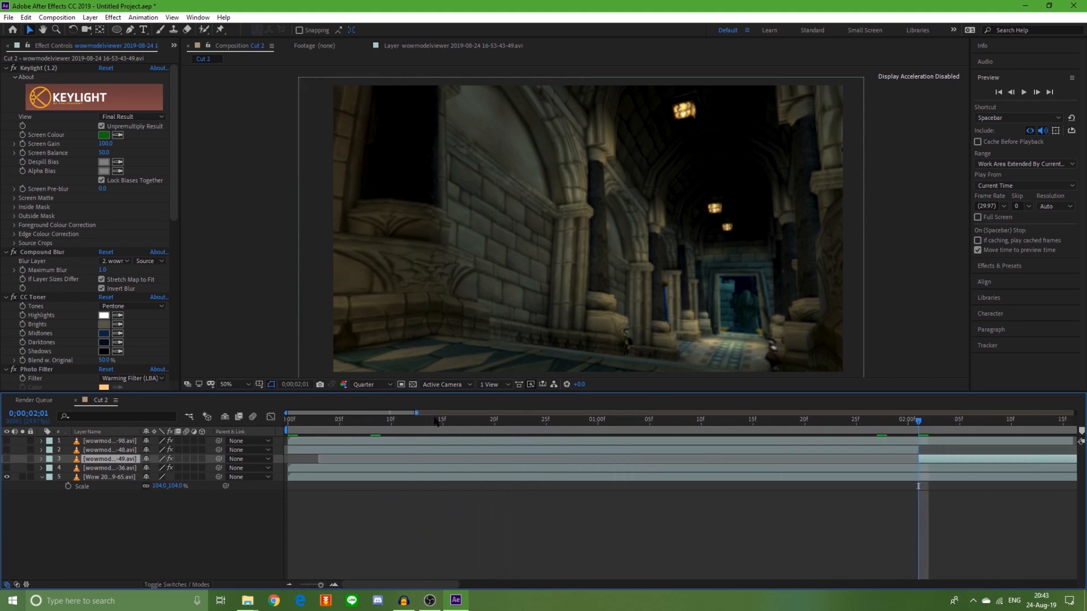
pyautogui.press('-')
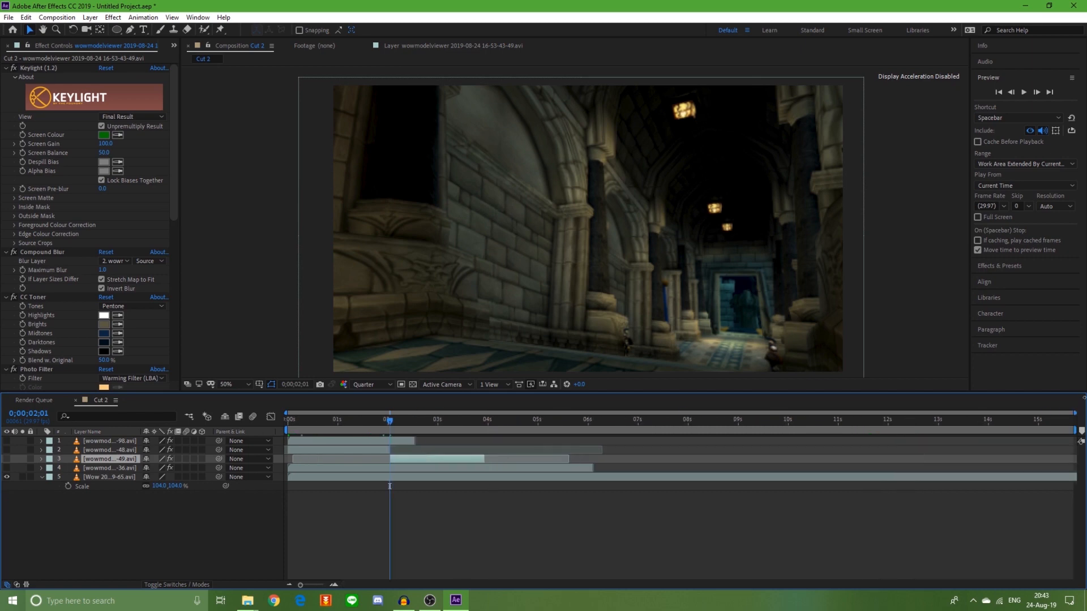
pyautogui.click(334, 585)
pyautogui.click(334, 585)
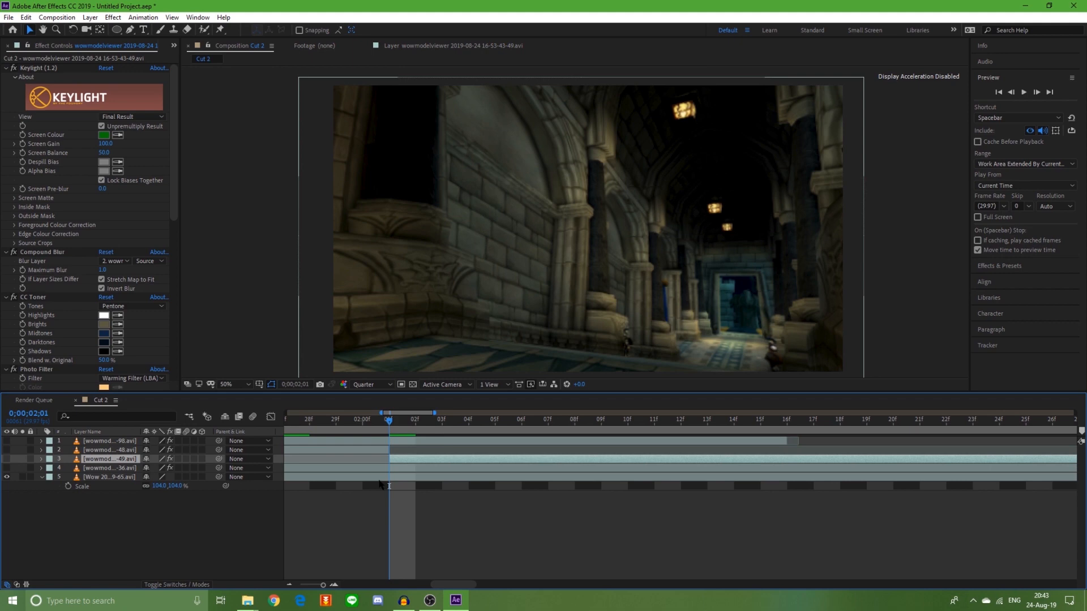
pyautogui.moveTo(388, 420)
pyautogui.mouseDown()
pyautogui.moveTo(359, 424)
pyautogui.moveTo(389, 429)
pyautogui.mouseUp()
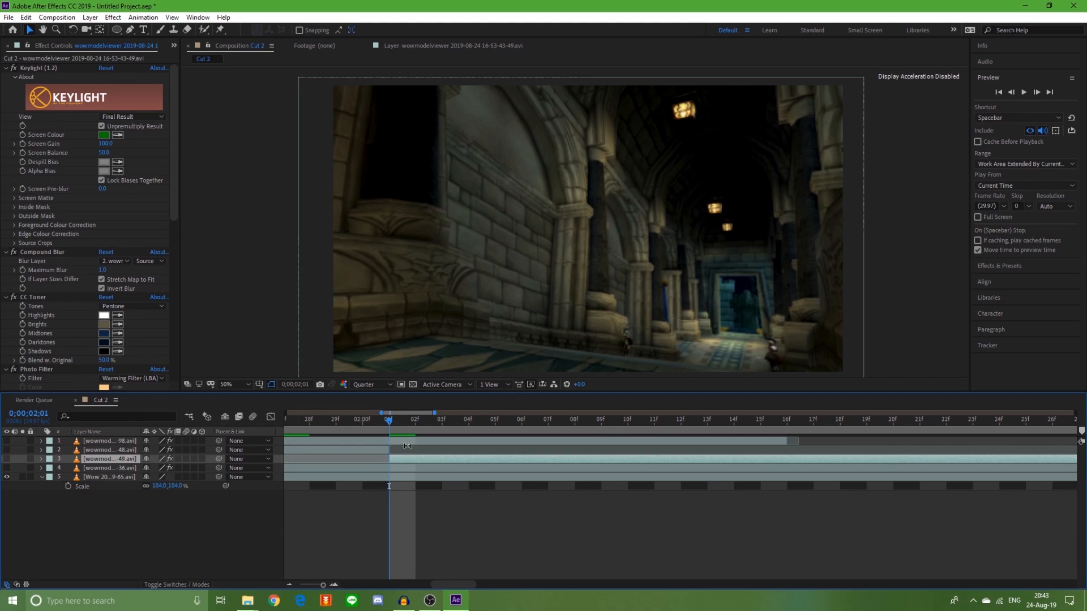
pyautogui.moveTo(445, 463)
pyautogui.mouseDown()
pyautogui.moveTo(457, 461)
pyautogui.moveTo(437, 468)
pyautogui.moveTo(466, 461)
pyautogui.mouseUp()
pyautogui.click(6, 459)
pyautogui.moveTo(390, 422)
pyautogui.mouseDown()
pyautogui.moveTo(294, 433)
pyautogui.moveTo(388, 442)
pyautogui.mouseUp()
pyautogui.click(407, 428)
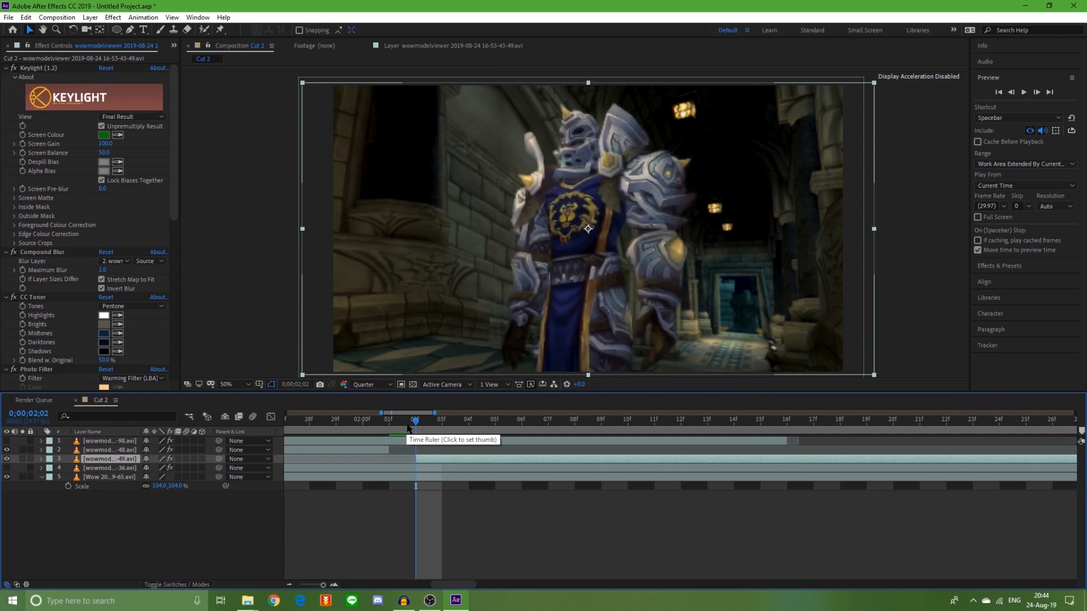
pyautogui.click(394, 429)
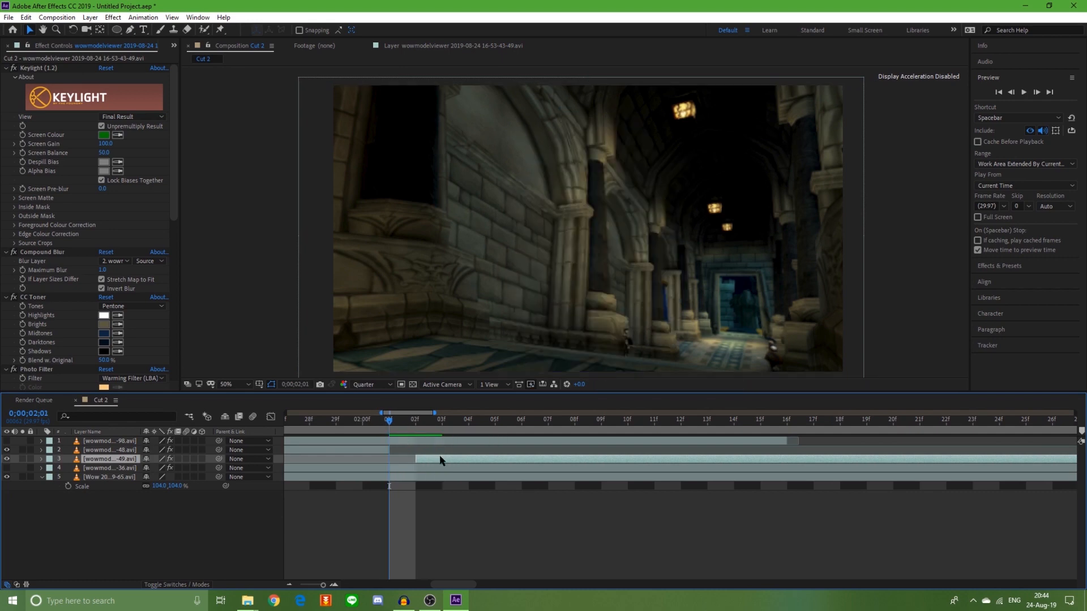
# - Overlap the two knight clips at 0;00;02;00 to compare their poses, and set the -49.avi clip's start to 0;00;02;01
pyautogui.moveTo(446, 461); pyautogui.dragTo(398, 464)
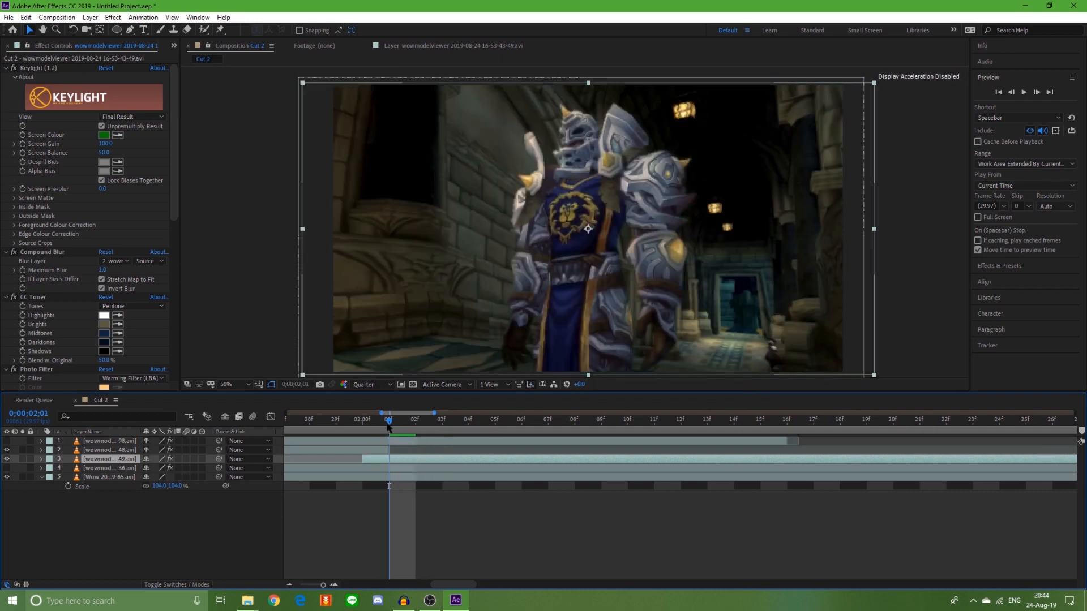
pyautogui.moveTo(389, 424); pyautogui.dragTo(365, 425)
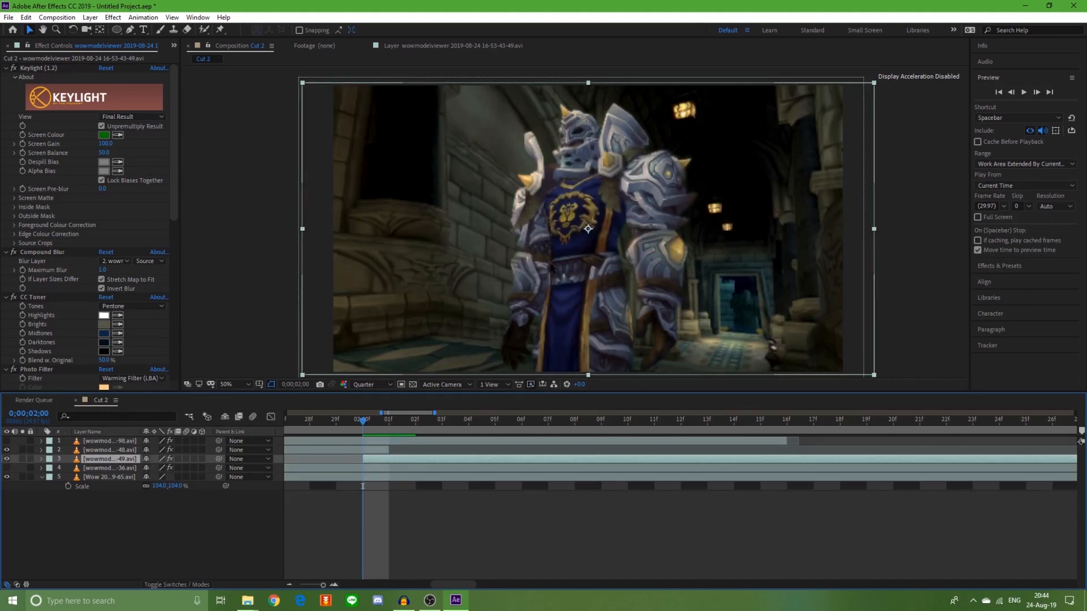
pyautogui.click(6, 450)
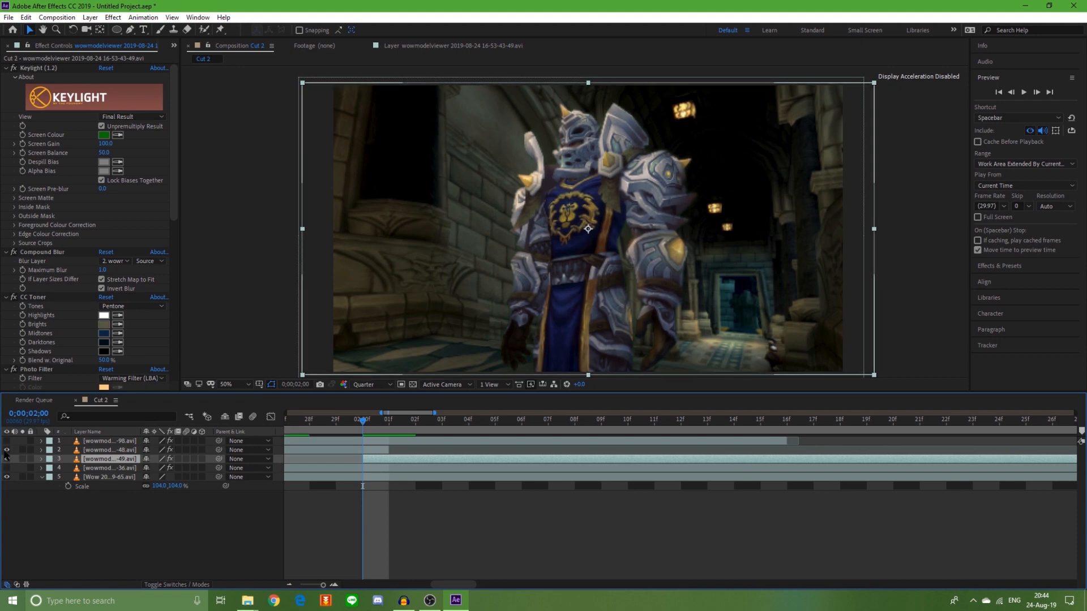
pyautogui.click(7, 451)
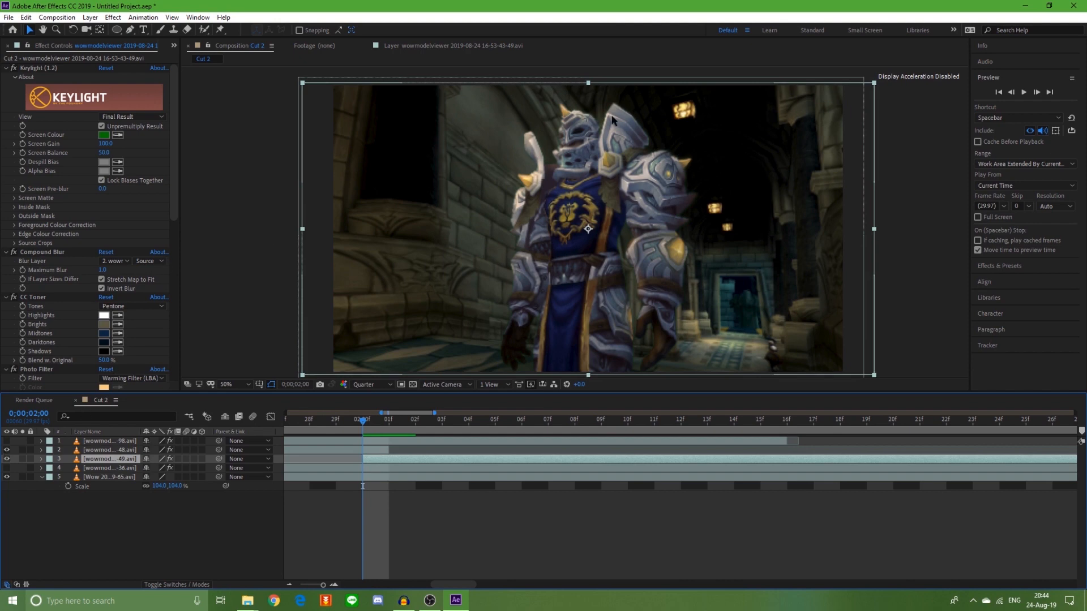
pyautogui.moveTo(363, 459); pyautogui.dragTo(388, 448)
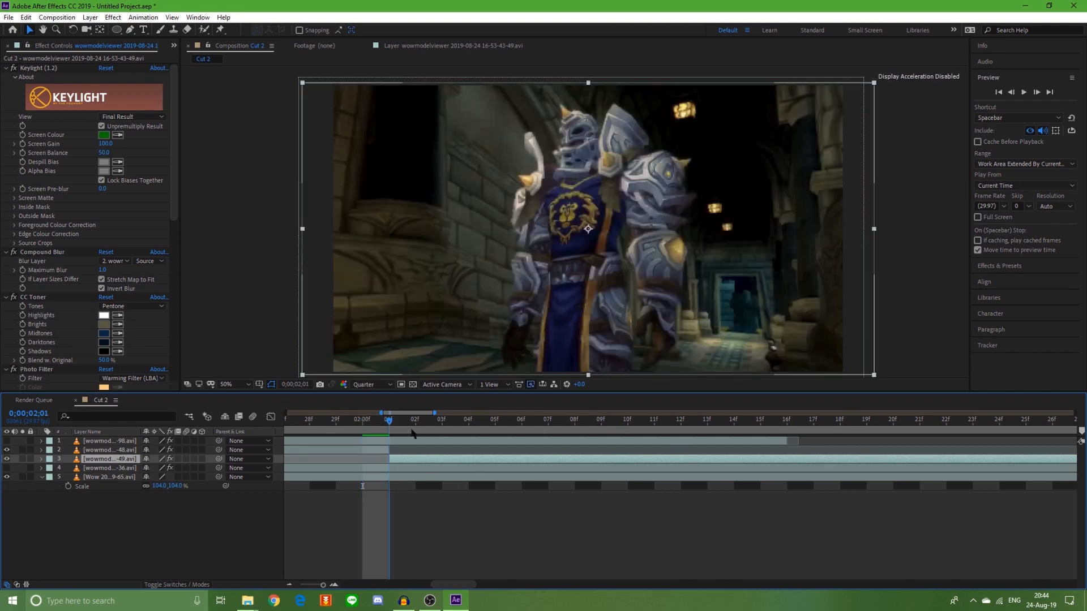
pyautogui.press('pagedown')
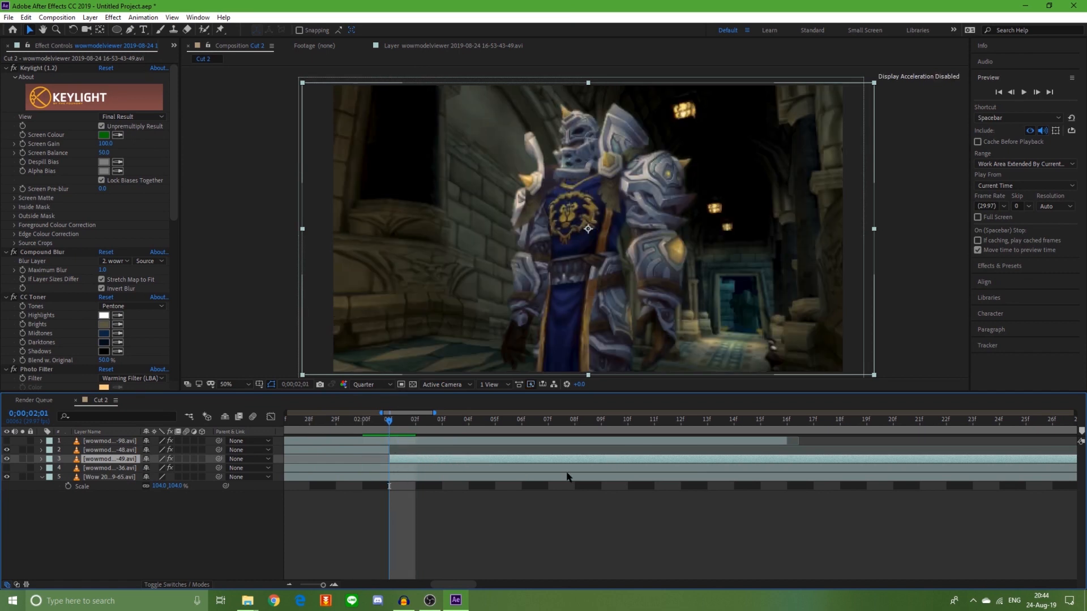
# - Try starting the -49.avi clip at 0;00;02;07, leaving a gap after the -48.avi clip, and undo it
pyautogui.moveTo(390, 459); pyautogui.dragTo(548, 459)
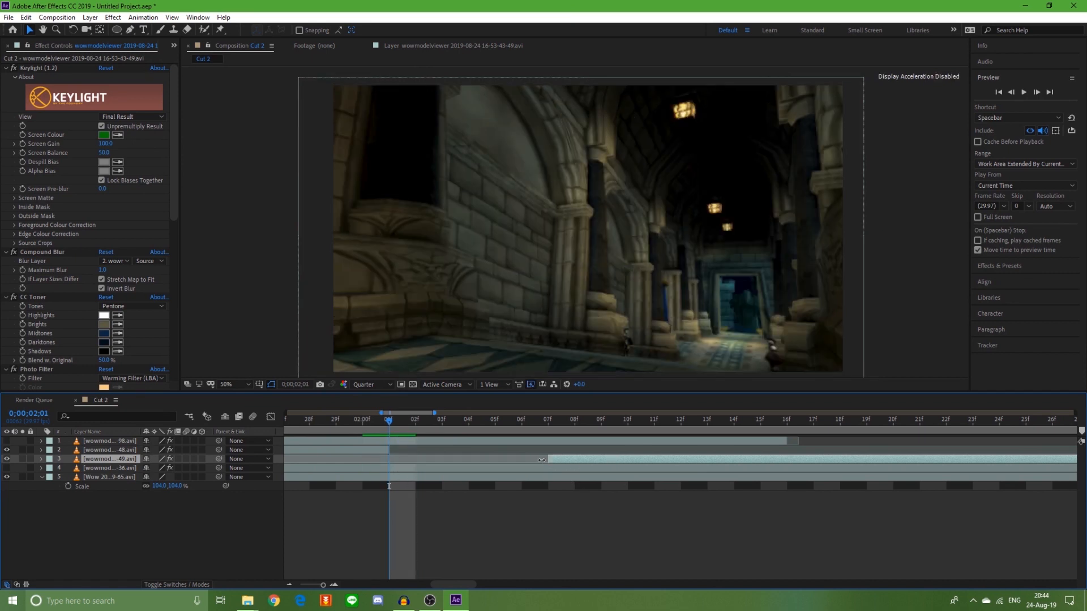
pyautogui.hotkey('ctrl', 'z')
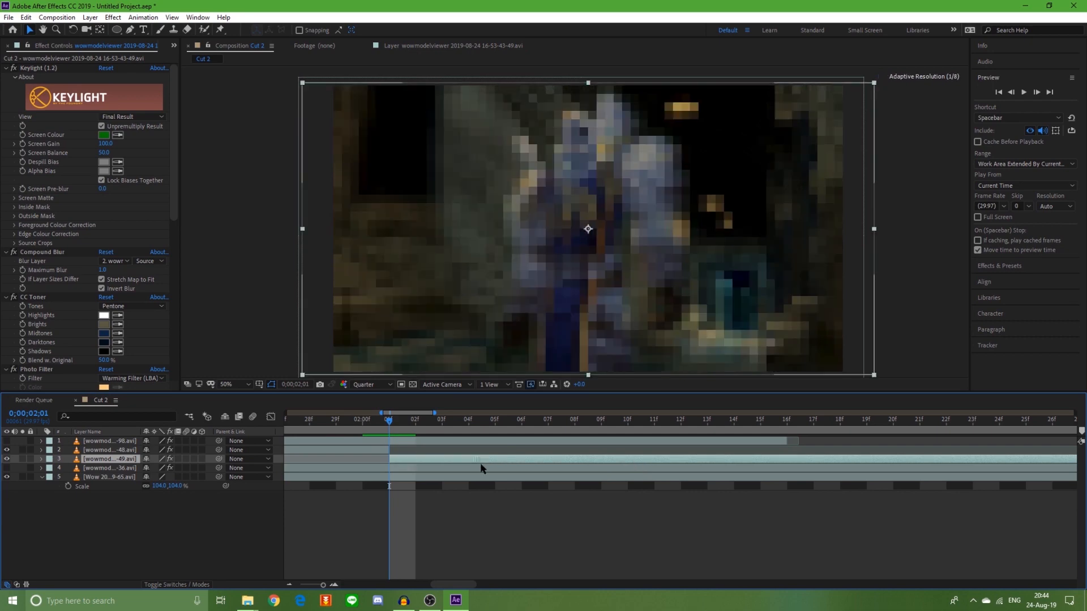
pyautogui.moveTo(388, 424)
pyautogui.mouseDown()
pyautogui.moveTo(365, 426)
pyautogui.moveTo(389, 432)
pyautogui.mouseUp()
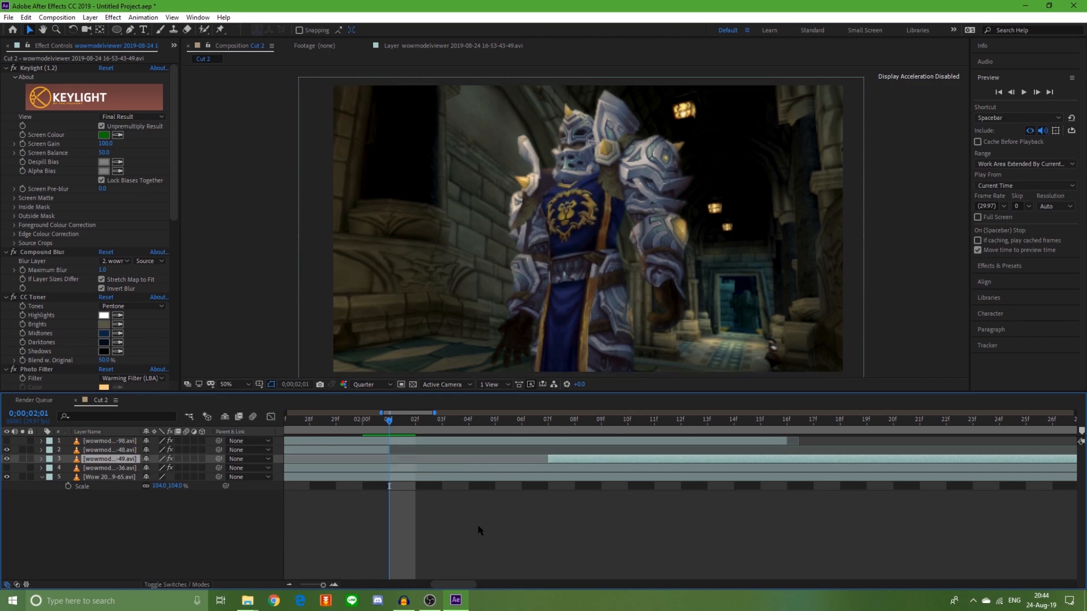
# - Scrub the frames before the clip transition and set a custom preview resolution rendering every 16 pixels horizontally and vertically
pyautogui.click(289, 585)
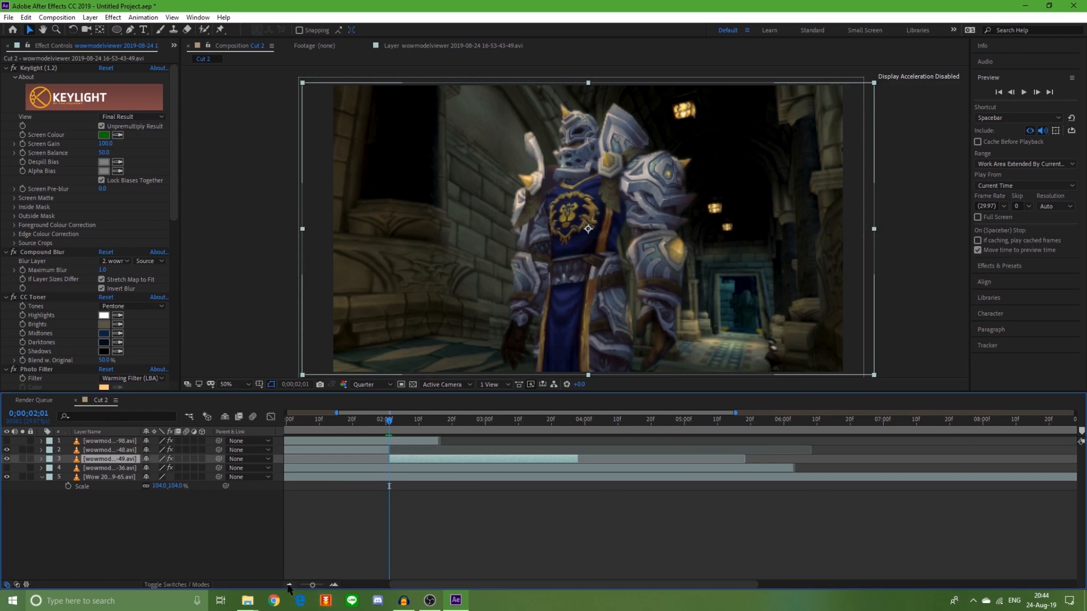
pyautogui.click(289, 586)
pyautogui.moveTo(389, 424); pyautogui.dragTo(374, 426)
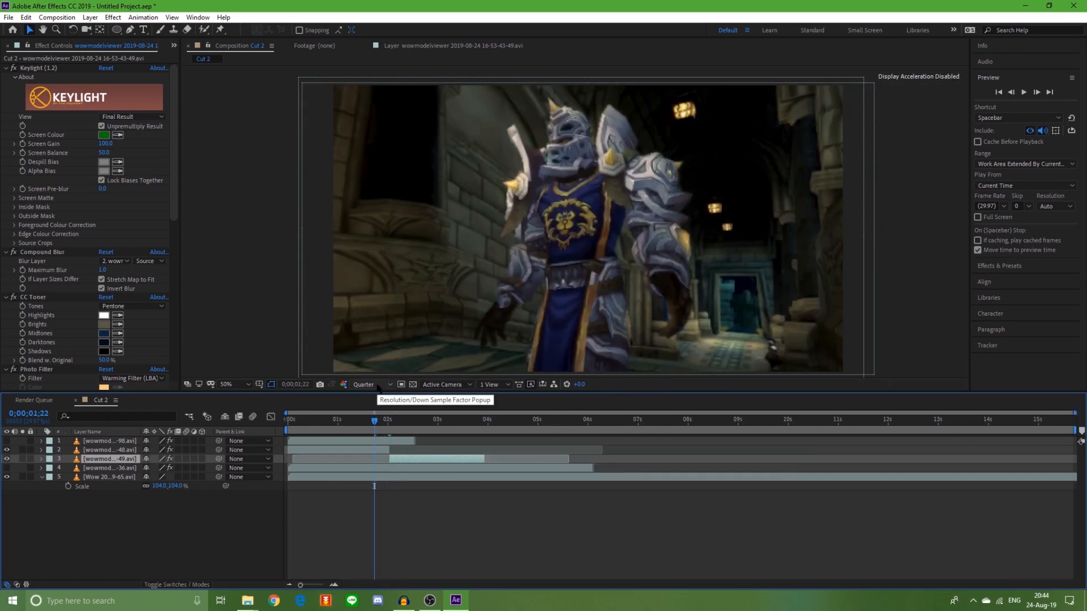
pyautogui.moveTo(375, 425)
pyautogui.mouseDown()
pyautogui.moveTo(389, 430)
pyautogui.moveTo(381, 429)
pyautogui.mouseUp()
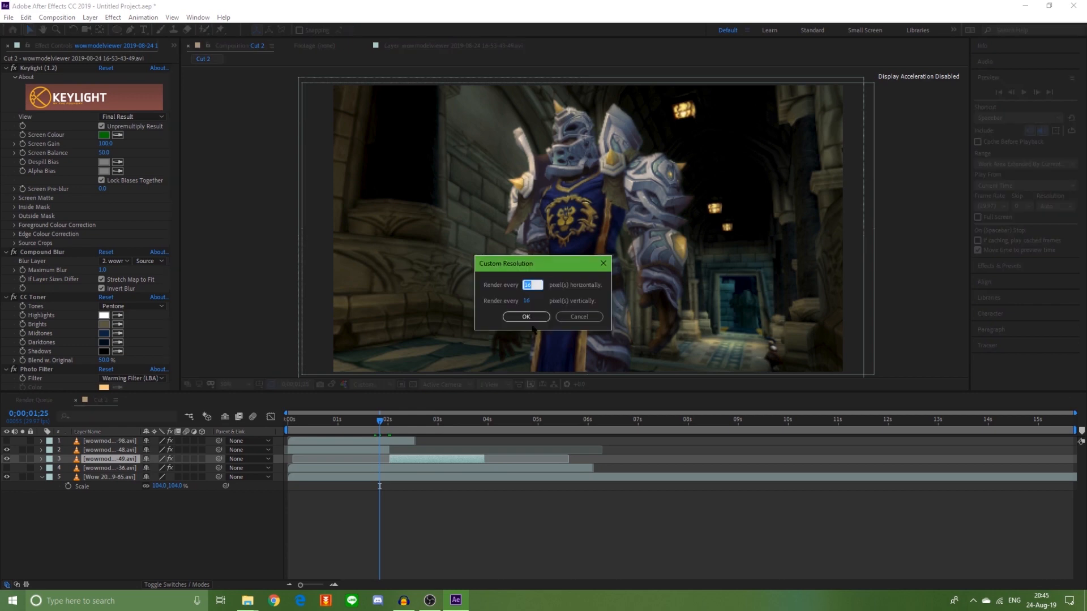
pyautogui.click(528, 318)
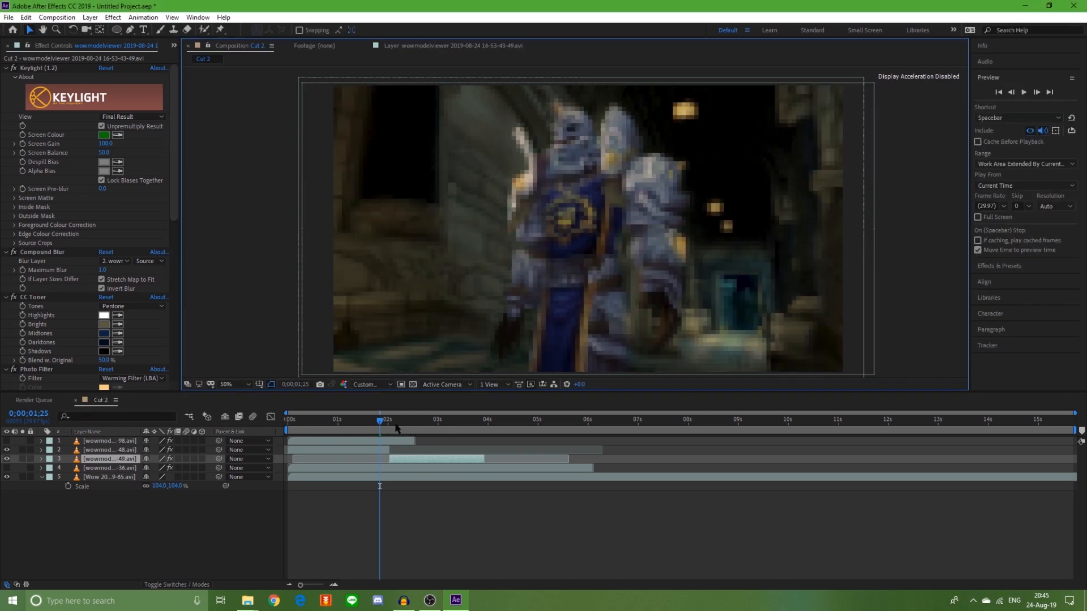
# - Play the preview from about 0;00;01;18 and scrub across the transition between the -48.avi and -49.avi knight clips
pyautogui.click(377, 429)
pyautogui.moveTo(344, 438)
pyautogui.mouseDown()
pyautogui.moveTo(320, 440)
pyautogui.moveTo(361, 429)
pyautogui.mouseUp()
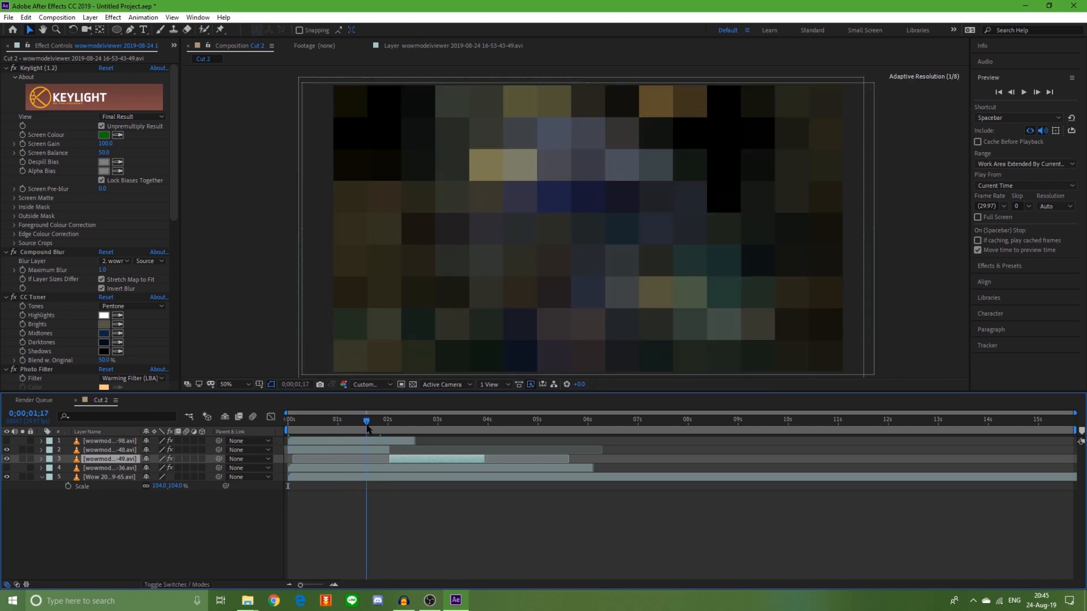
pyautogui.click(1025, 91)
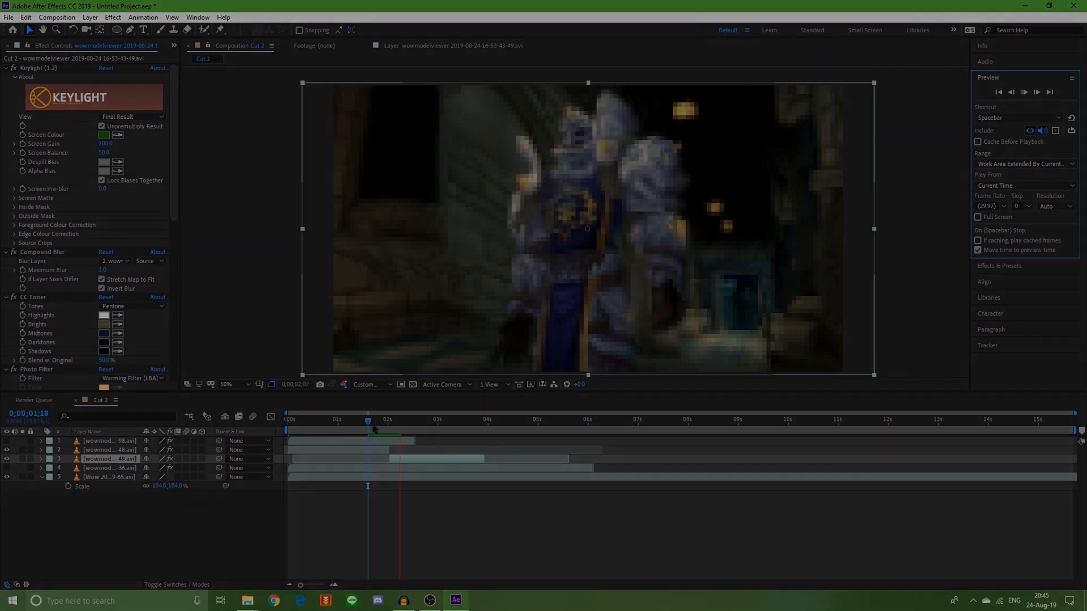
pyautogui.click(397, 430)
pyautogui.moveTo(398, 433)
pyautogui.mouseDown()
pyautogui.moveTo(386, 436)
pyautogui.moveTo(397, 448)
pyautogui.mouseUp()
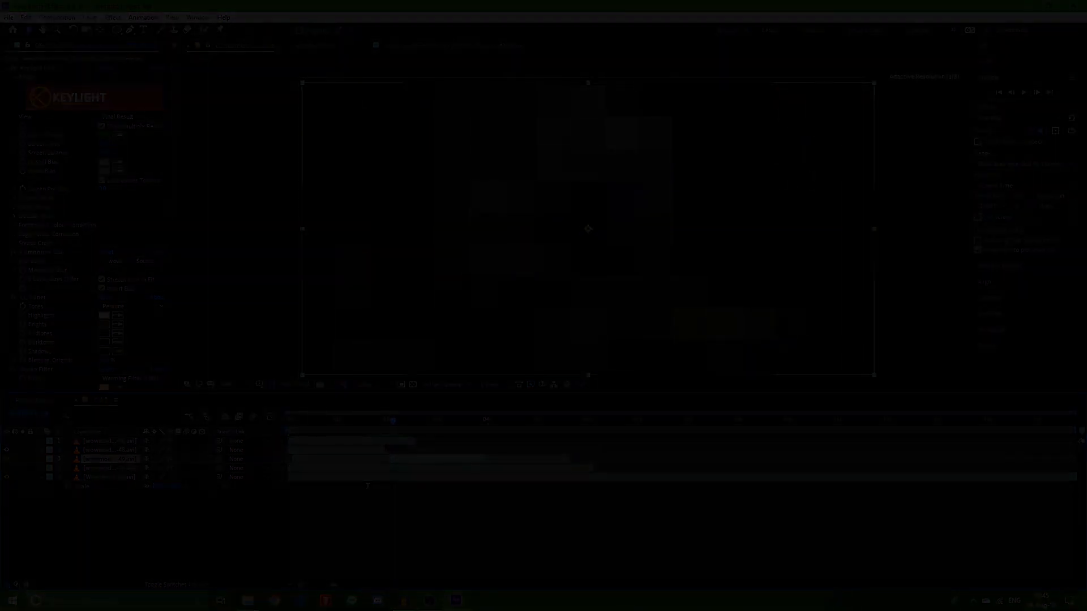